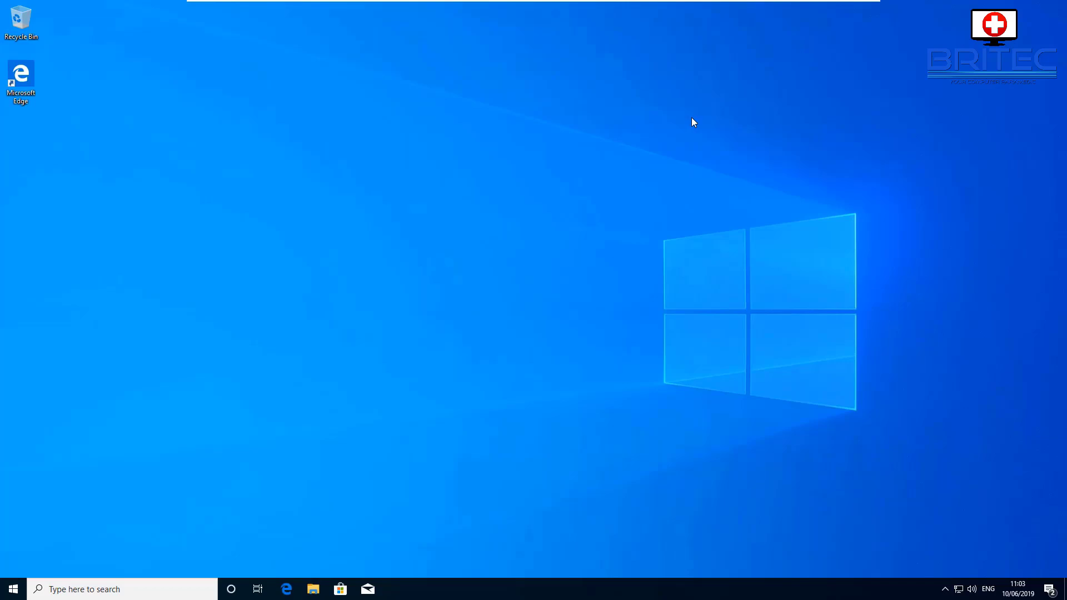
Step: Open Windows Settings in a maximized window and go to the System settings for Notifications & actions
{"action": "left_click", "coordinate": [13, 591]}
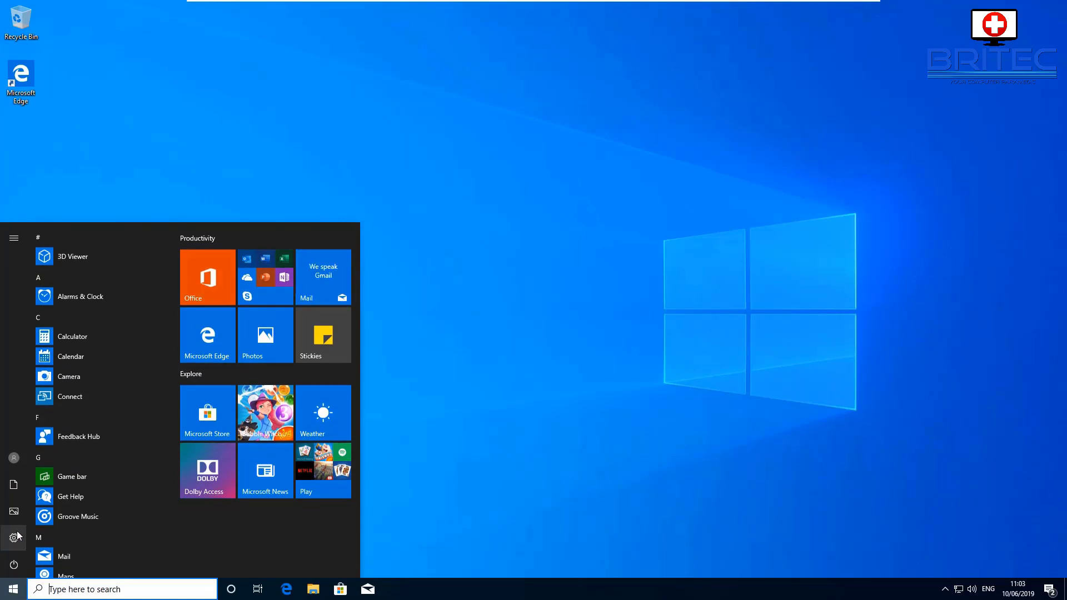
{"action": "left_click", "coordinate": [14, 538]}
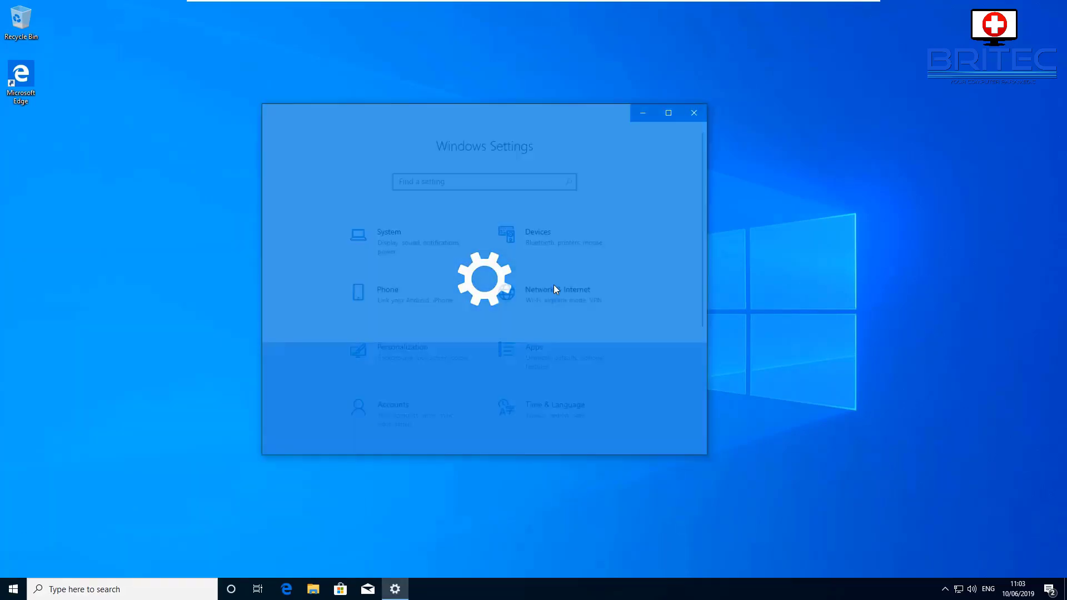
{"action": "left_click", "coordinate": [668, 113]}
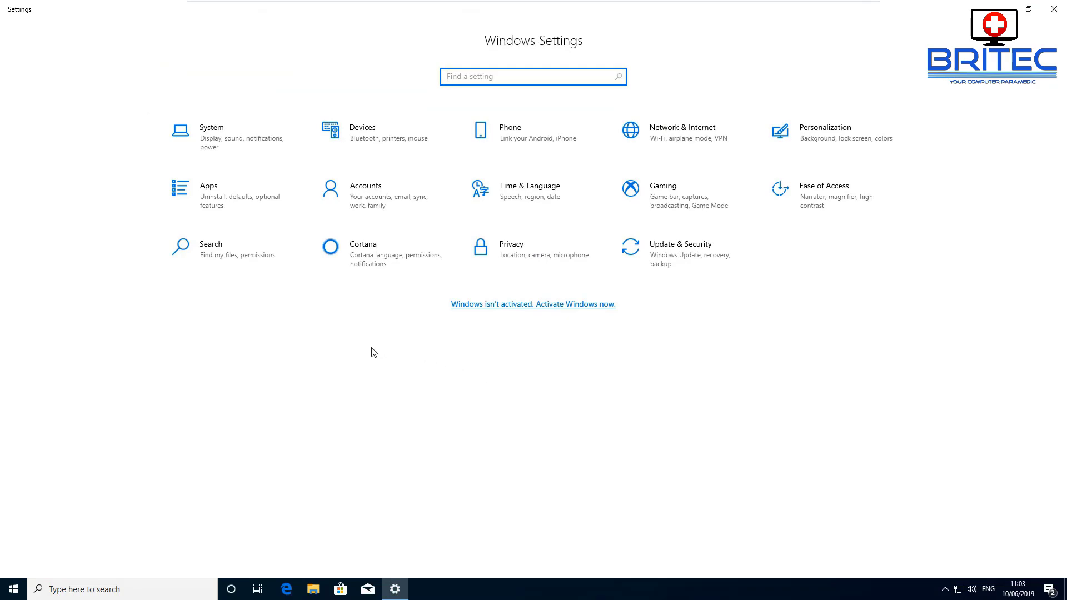
{"action": "left_click", "coordinate": [231, 141]}
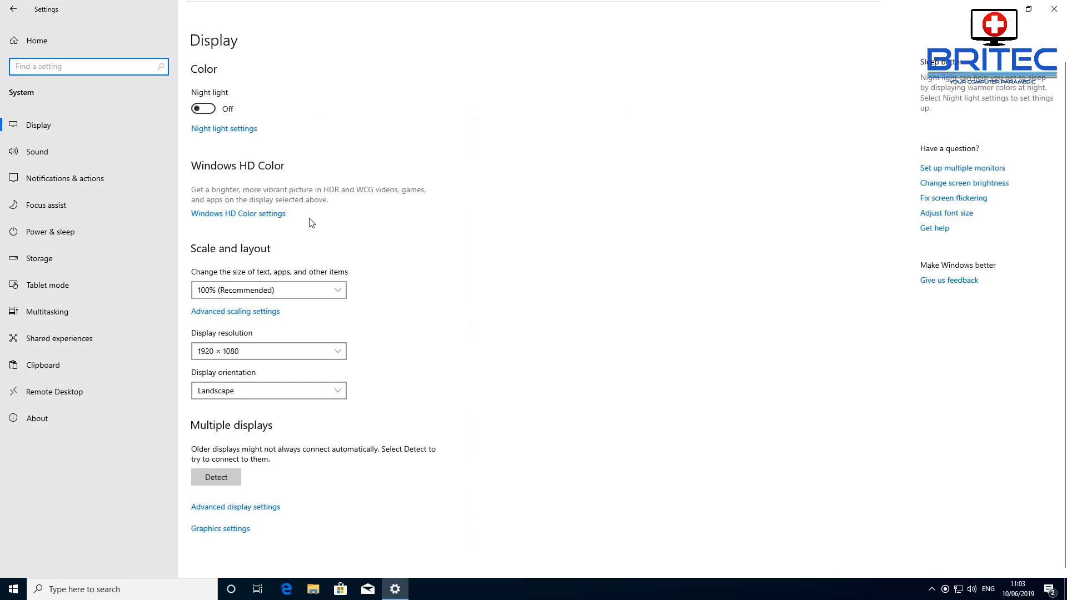
{"action": "left_click", "coordinate": [65, 178]}
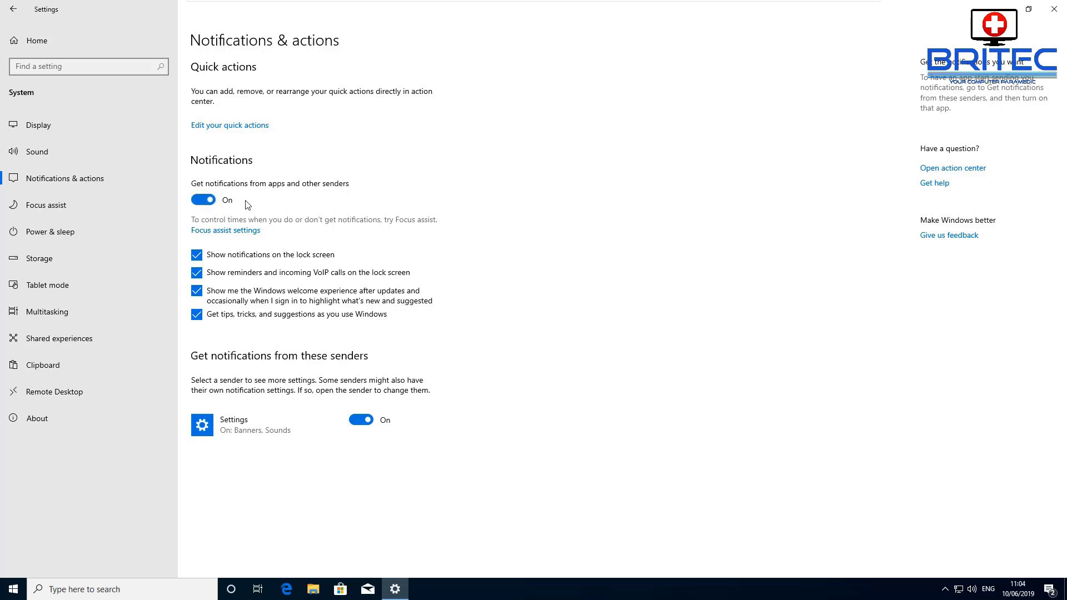
Step: Disable all four lock screen, welcome experience and tips options, the Settings sender's notifications, and notifications from apps and other senders
{"action": "left_click", "coordinate": [203, 202]}
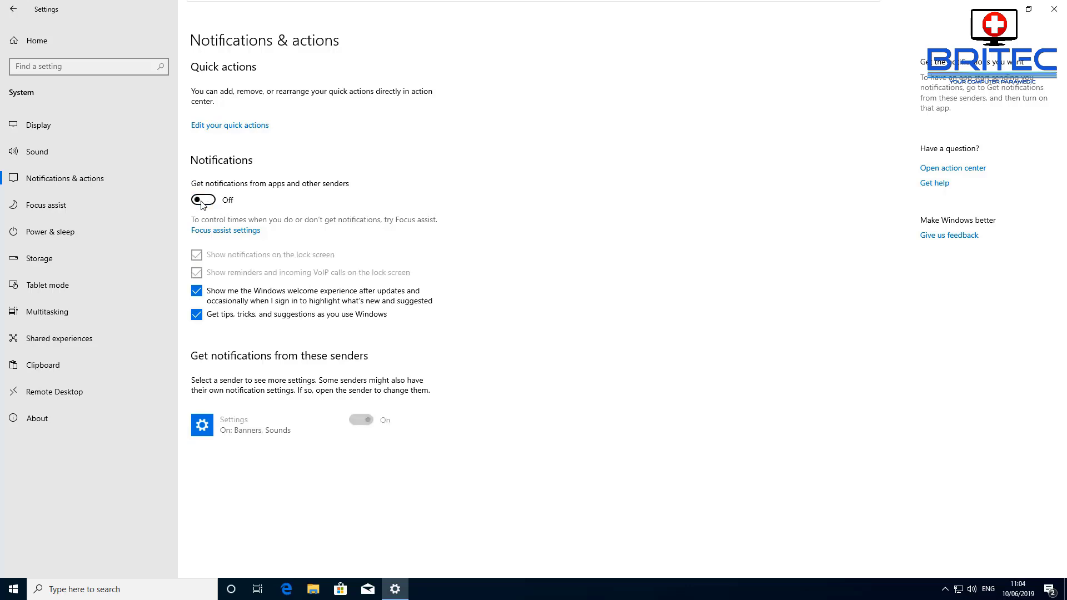
{"action": "left_click", "coordinate": [203, 201]}
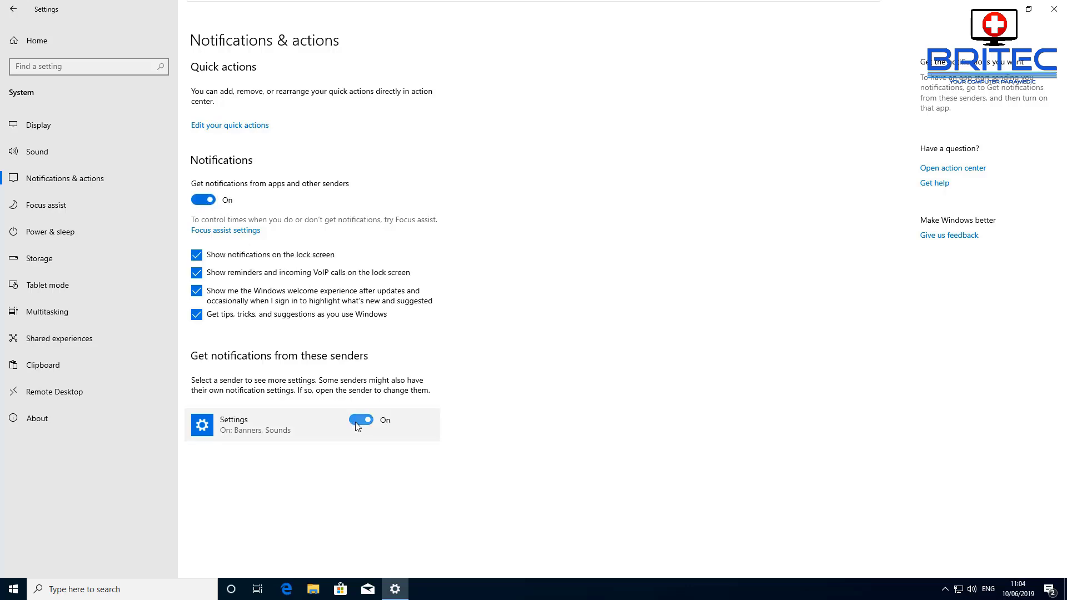
{"action": "left_click", "coordinate": [197, 315]}
{"action": "left_click", "coordinate": [197, 291]}
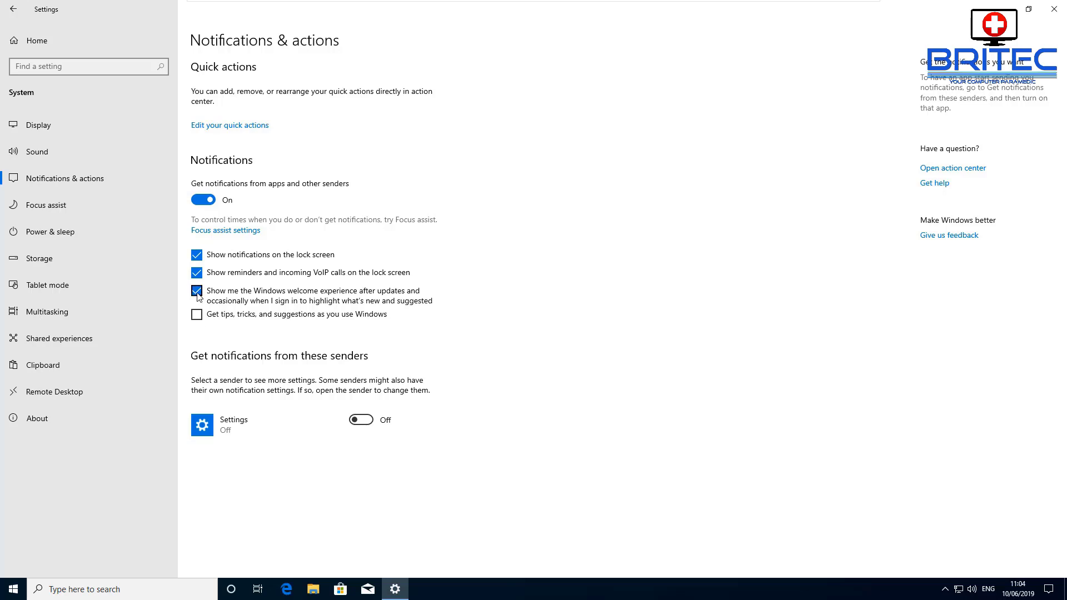
{"action": "left_click", "coordinate": [197, 273]}
{"action": "left_click", "coordinate": [197, 255]}
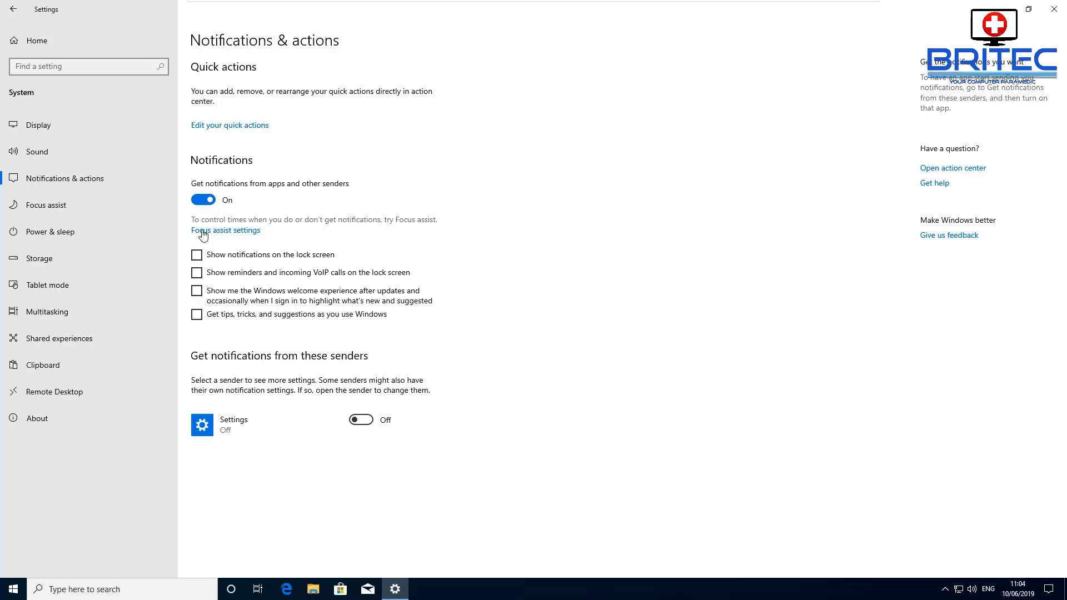
{"action": "left_click", "coordinate": [206, 201]}
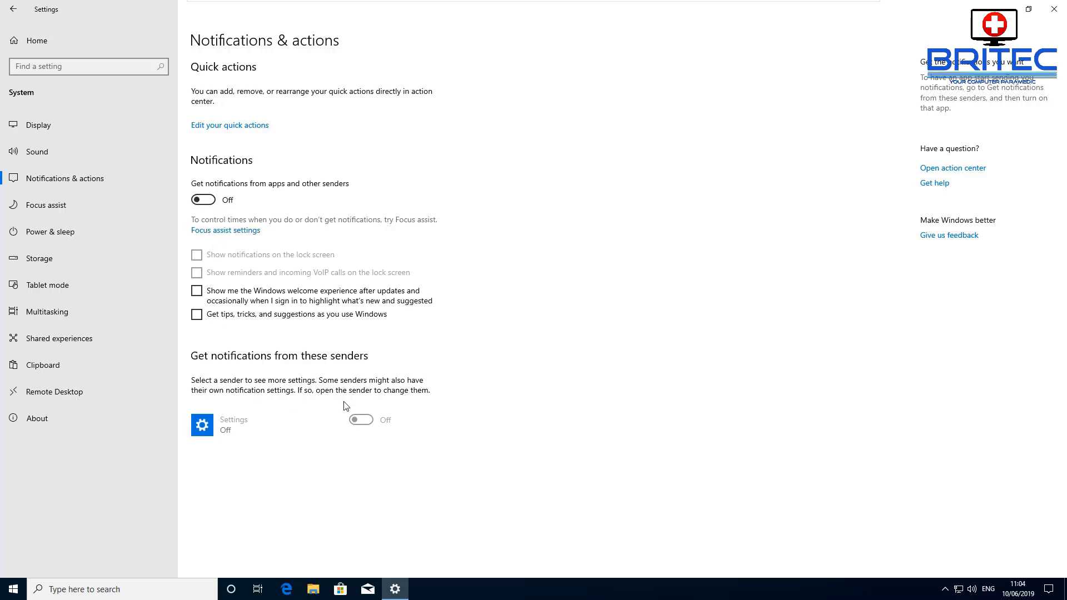
Step: In Focus assist, turn off the automatic rules for duplicating the display, playing a game and full-screen apps, and disable the missed-notifications summary
{"action": "left_click", "coordinate": [49, 204]}
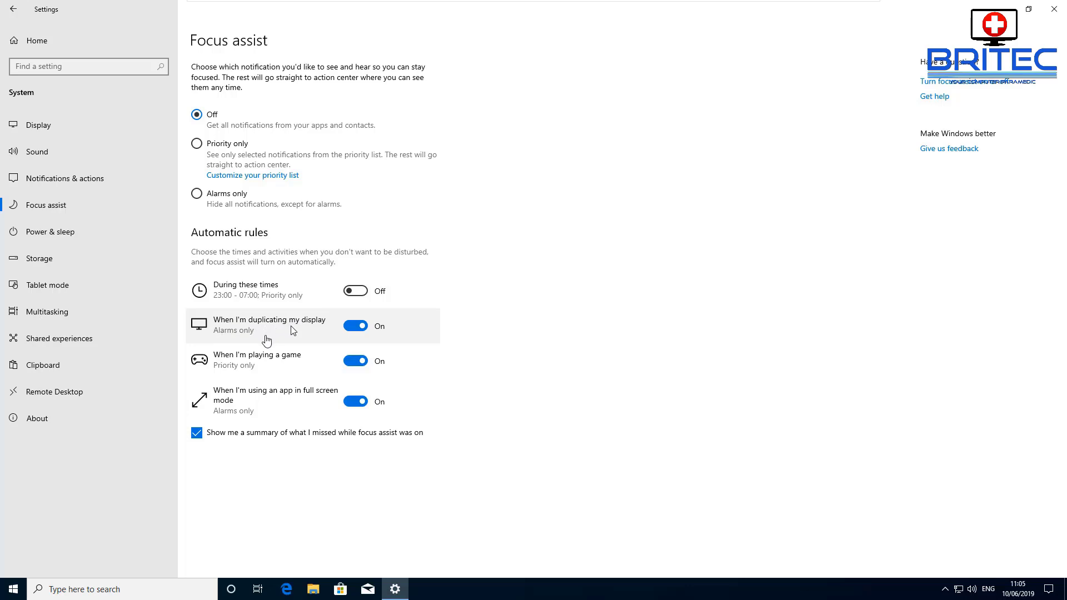
{"action": "left_click", "coordinate": [357, 328]}
{"action": "left_click", "coordinate": [354, 373]}
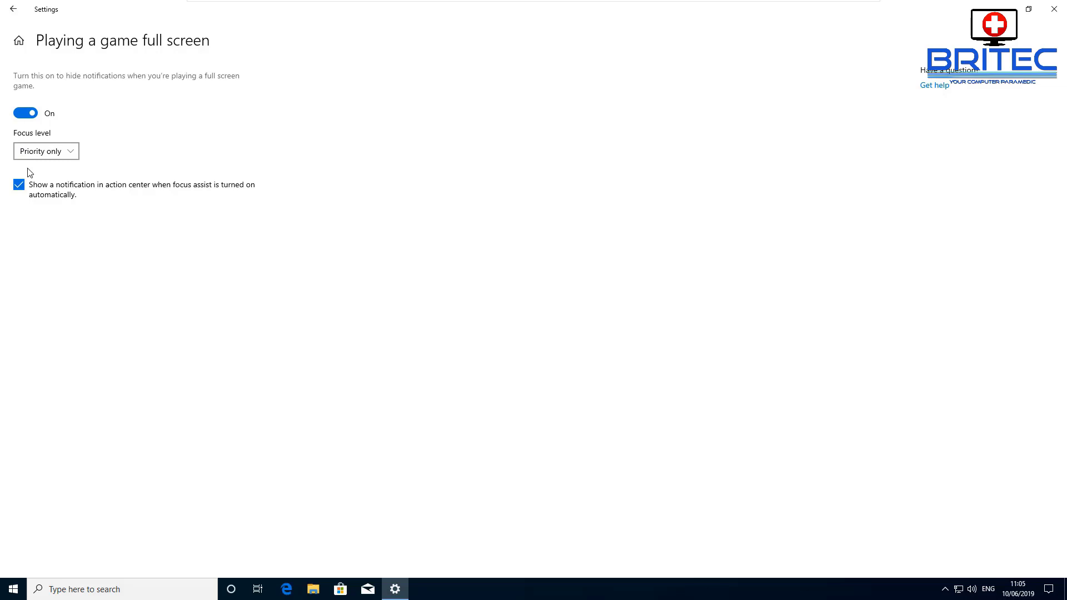
{"action": "left_click", "coordinate": [26, 113]}
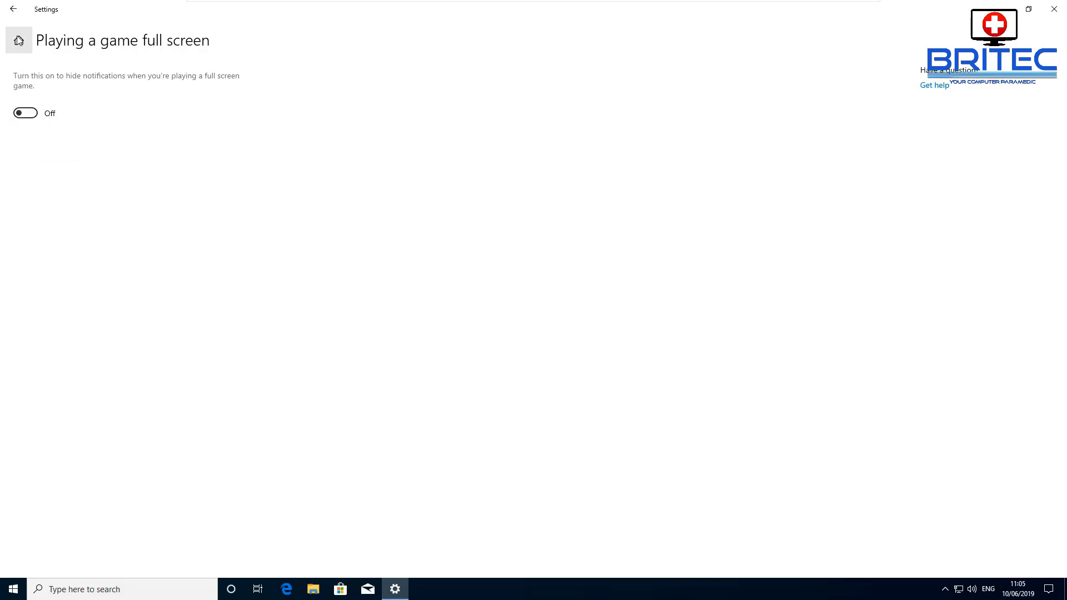
{"action": "left_click", "coordinate": [12, 8]}
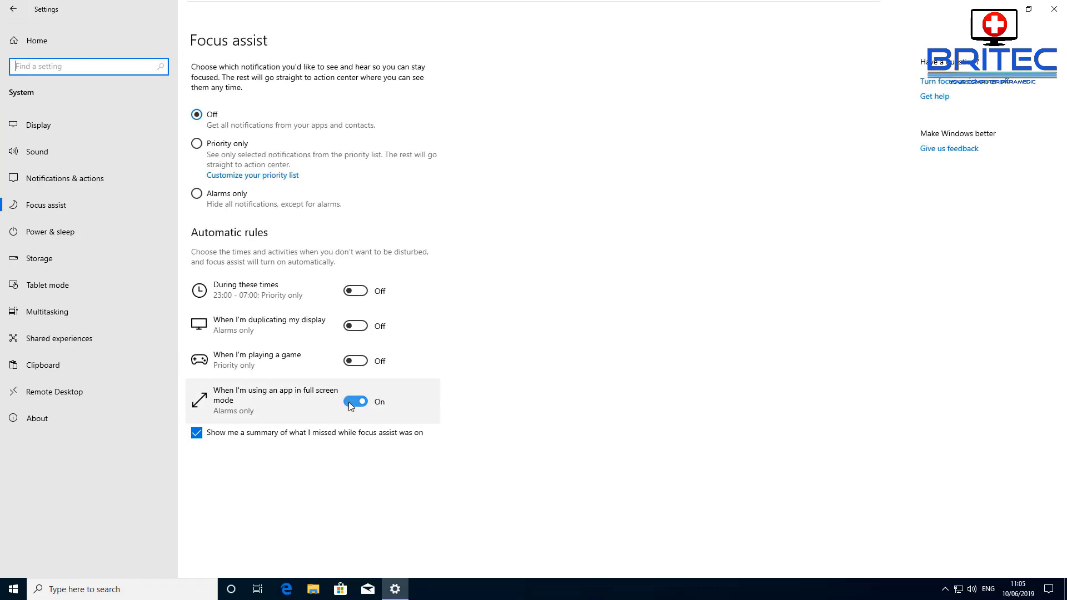
{"action": "left_click", "coordinate": [351, 404]}
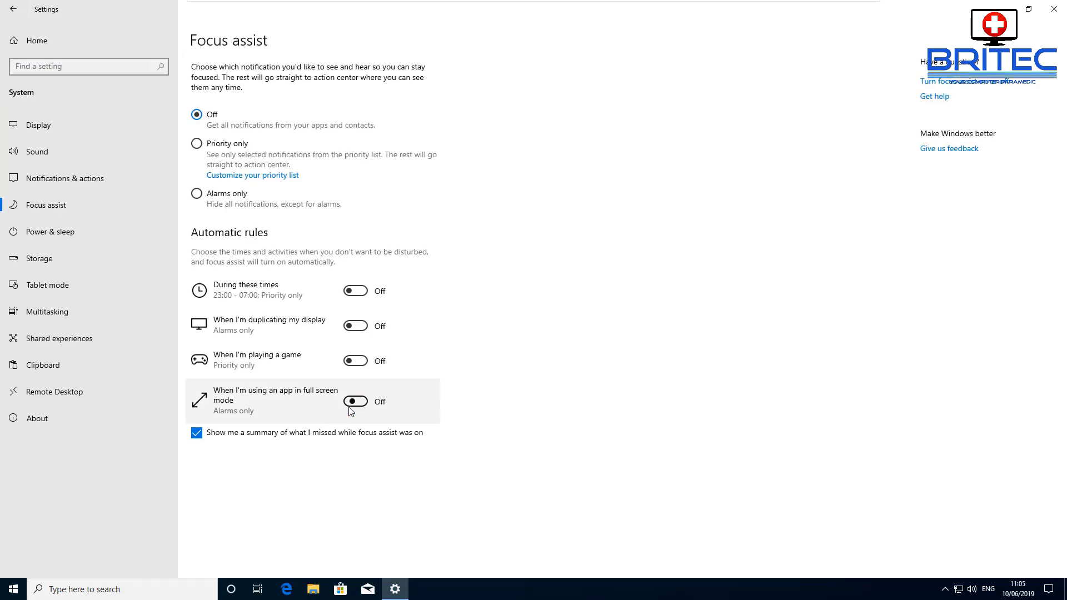
{"action": "left_click", "coordinate": [210, 439]}
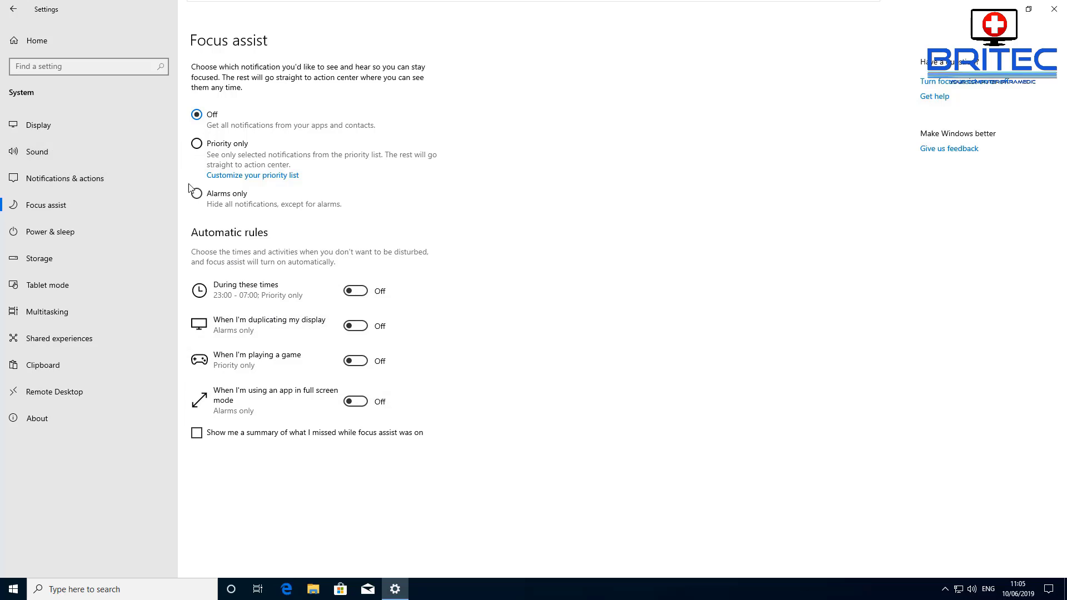
Step: Open the additional power settings from Power & sleep and select the High performance power plan
{"action": "left_click", "coordinate": [42, 225]}
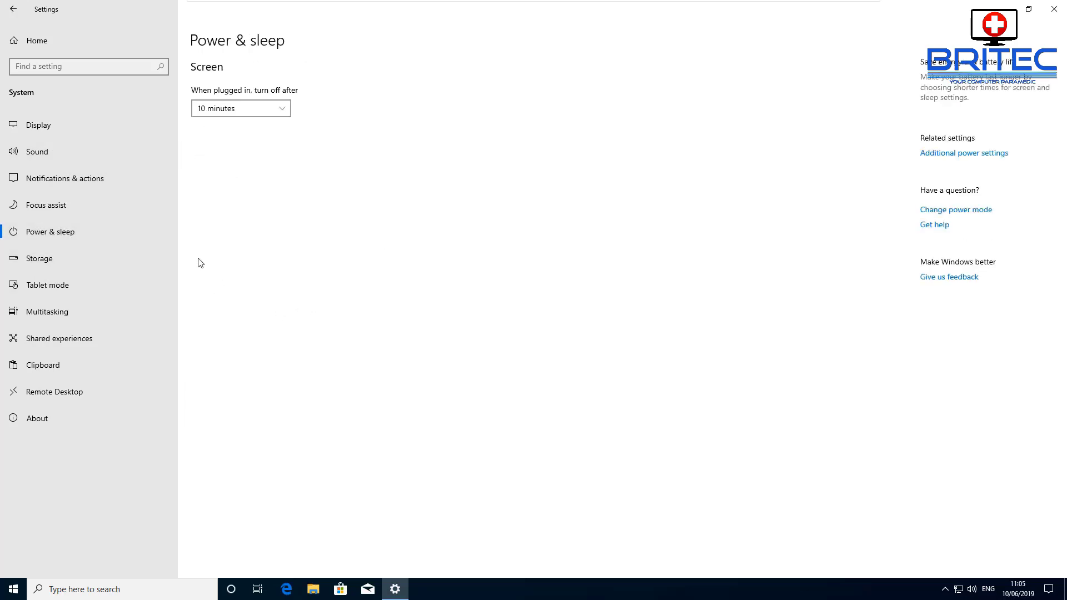
{"action": "left_click", "coordinate": [973, 156]}
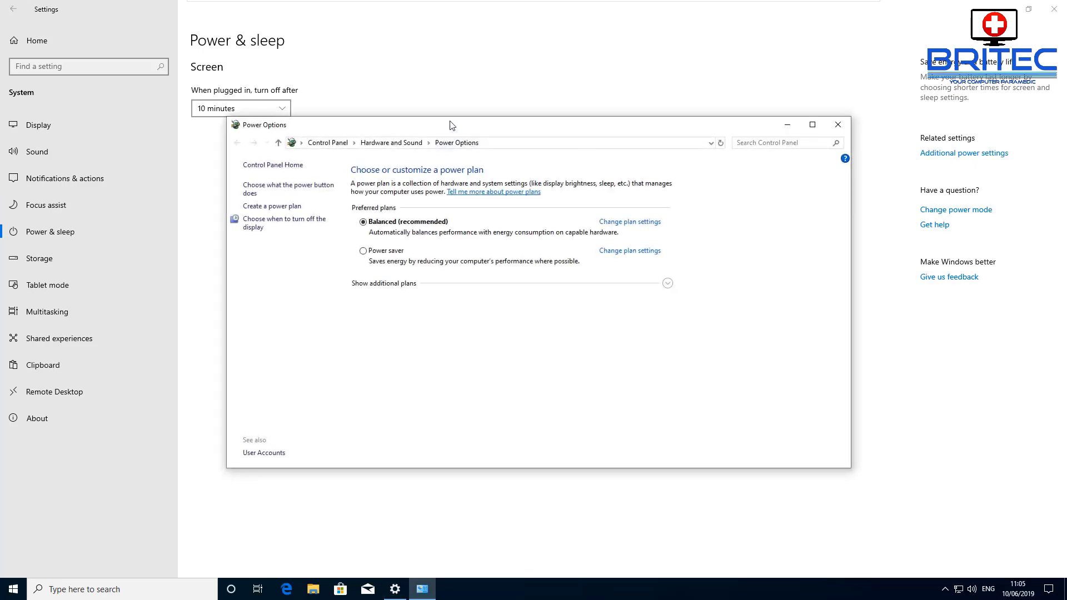
{"action": "left_click_drag", "start_coordinate": [450, 123], "coordinate": [476, 129]}
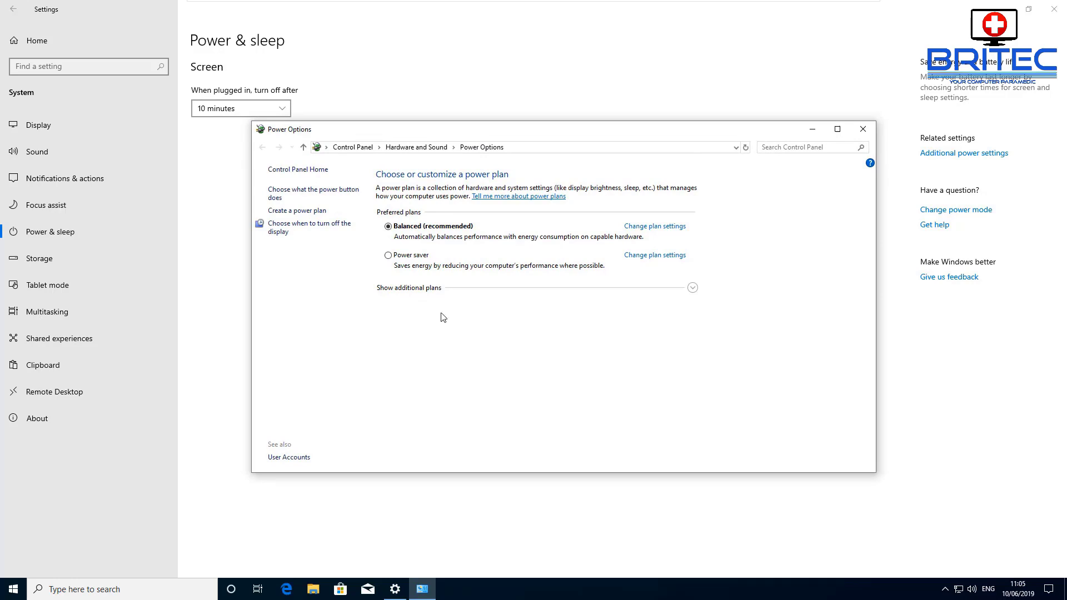
{"action": "left_click", "coordinate": [692, 290]}
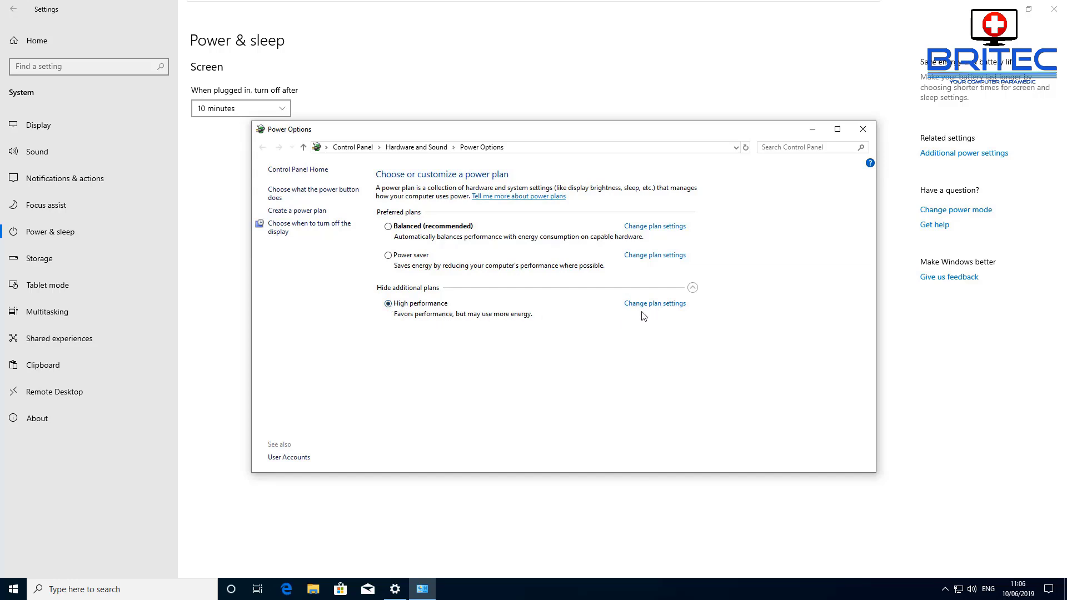
Step: Review the High performance plan's advanced power settings, then close Power Options without changing them
{"action": "left_click", "coordinate": [655, 306]}
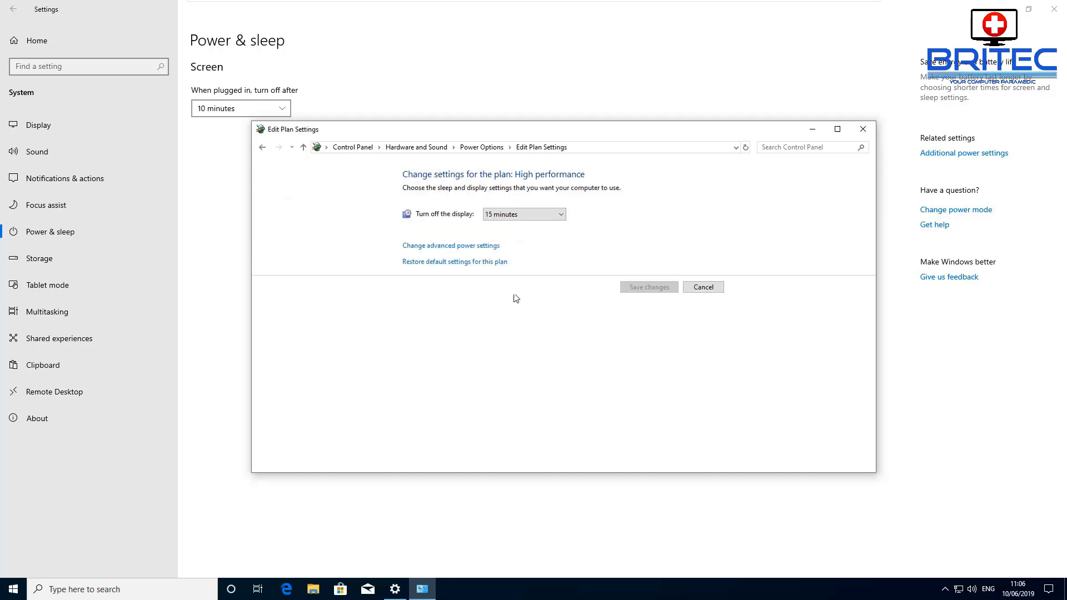
{"action": "left_click", "coordinate": [463, 252]}
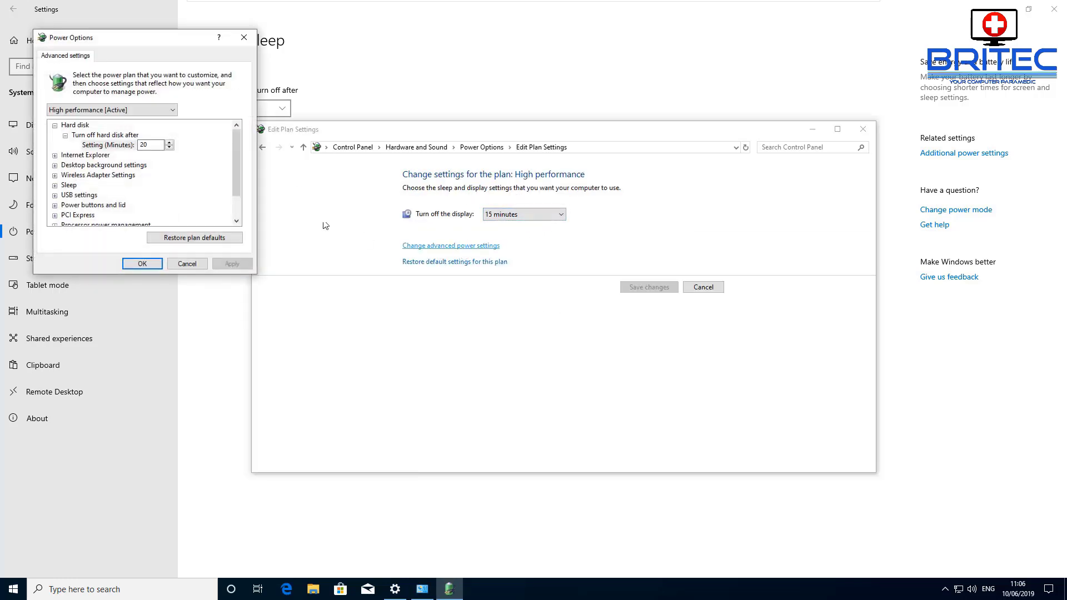
{"action": "left_click_drag", "start_coordinate": [122, 33], "coordinate": [517, 197]}
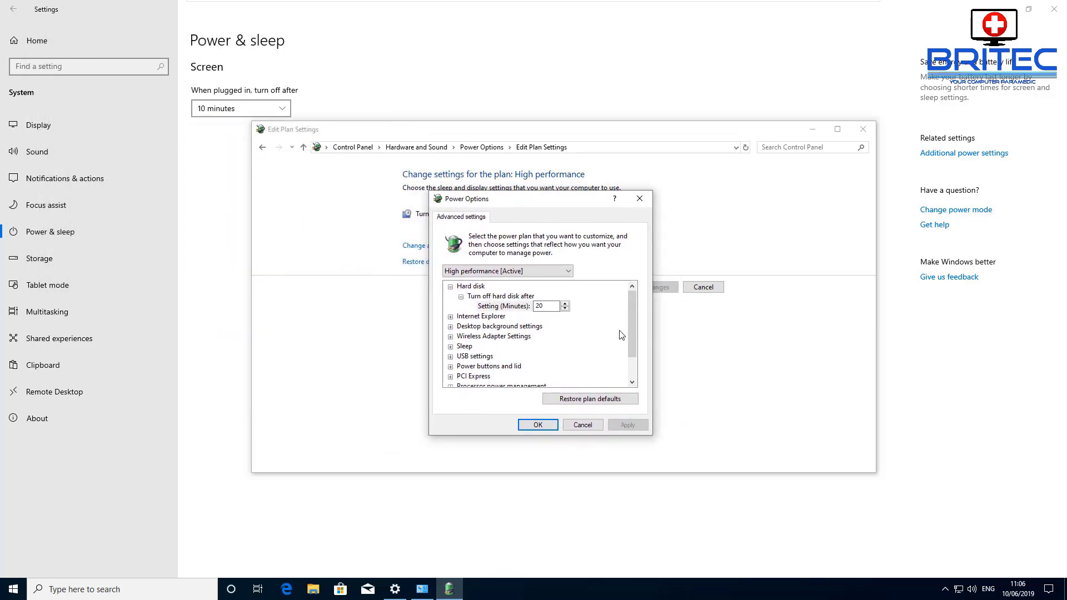
{"action": "scroll", "coordinate": [622, 335], "scroll_direction": "down", "scroll_amount": 1}
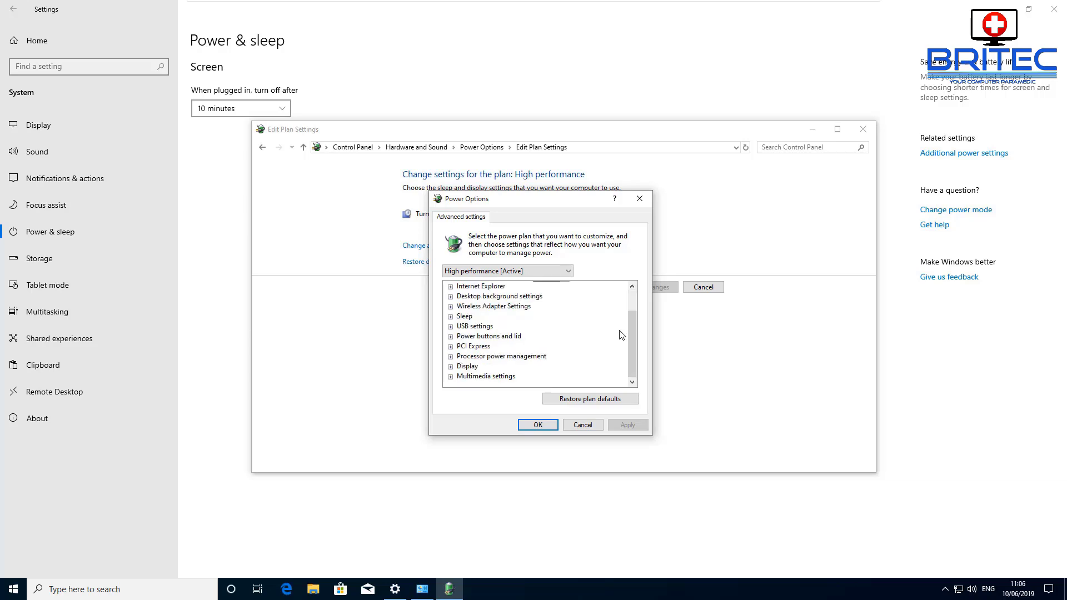
{"action": "left_click", "coordinate": [592, 426]}
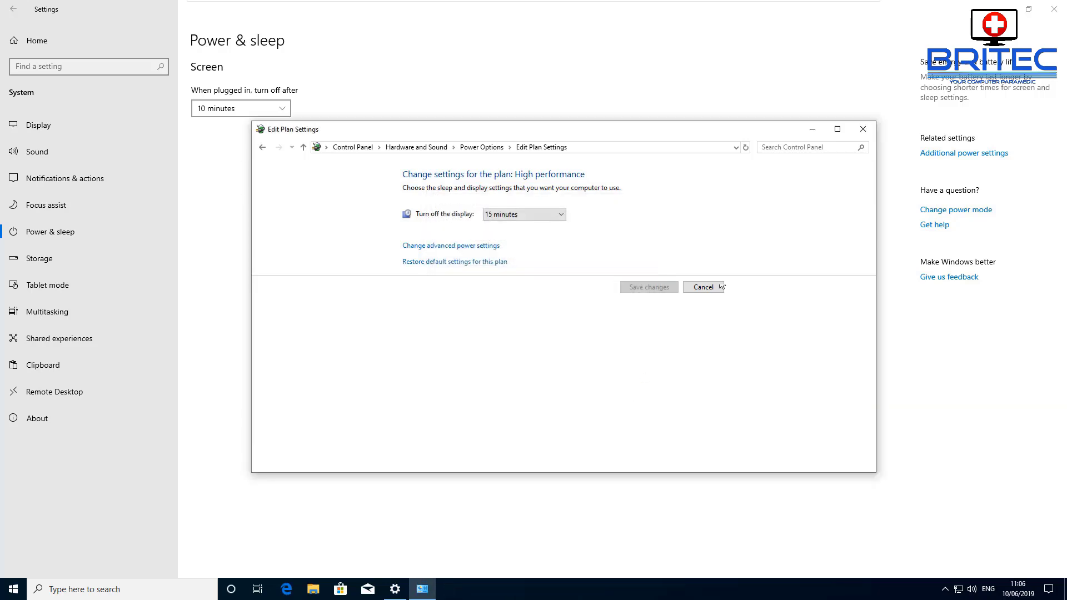
{"action": "left_click", "coordinate": [863, 129]}
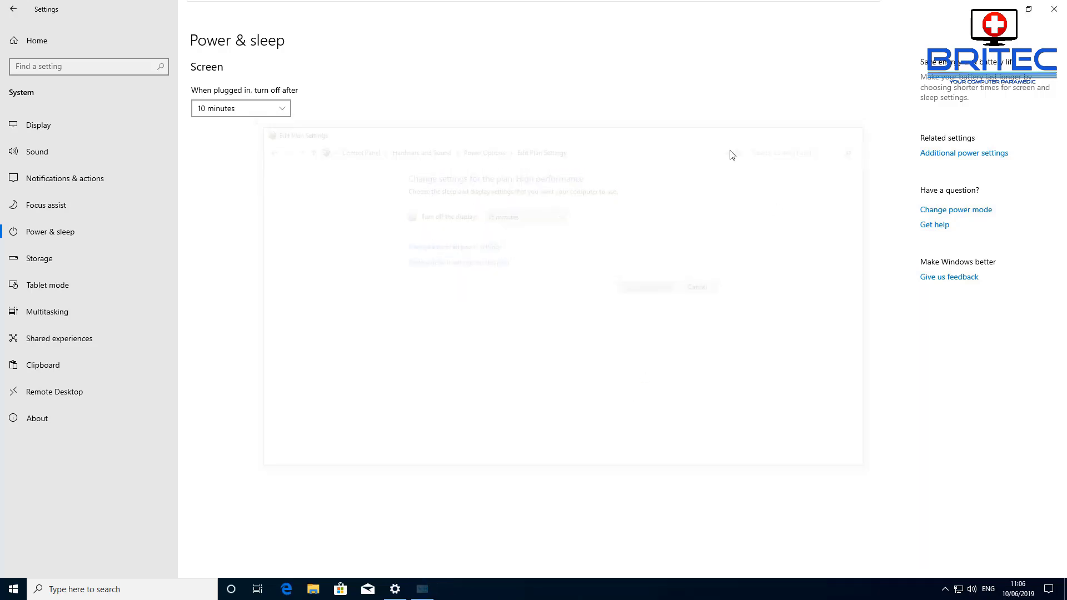
Step: Check the drive optimization status and schedule from the Storage settings, then close Optimize Drives
{"action": "left_click", "coordinate": [50, 265]}
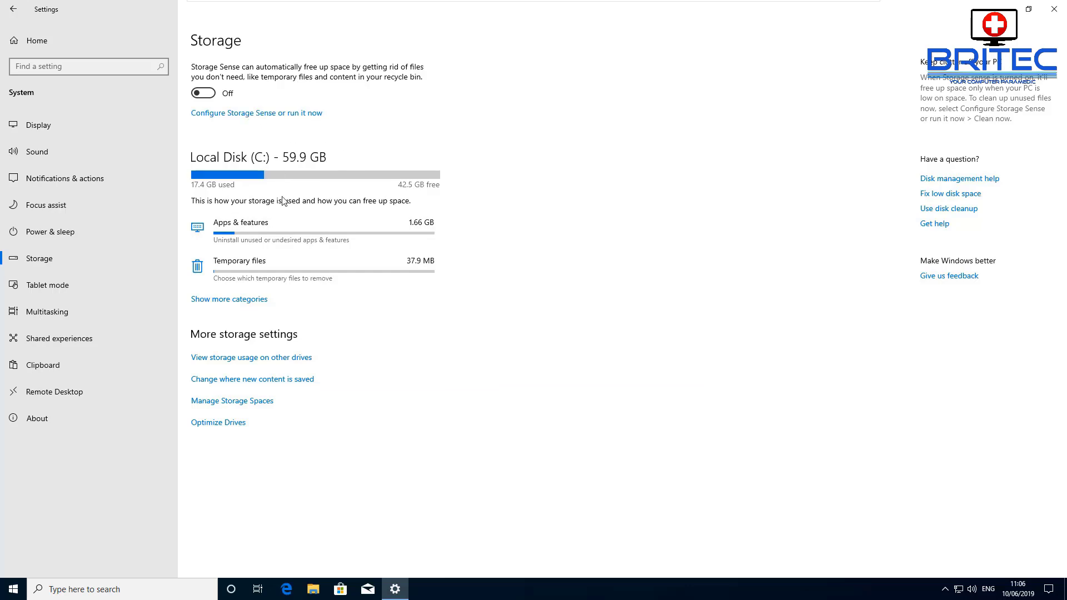
{"action": "left_click", "coordinate": [228, 426]}
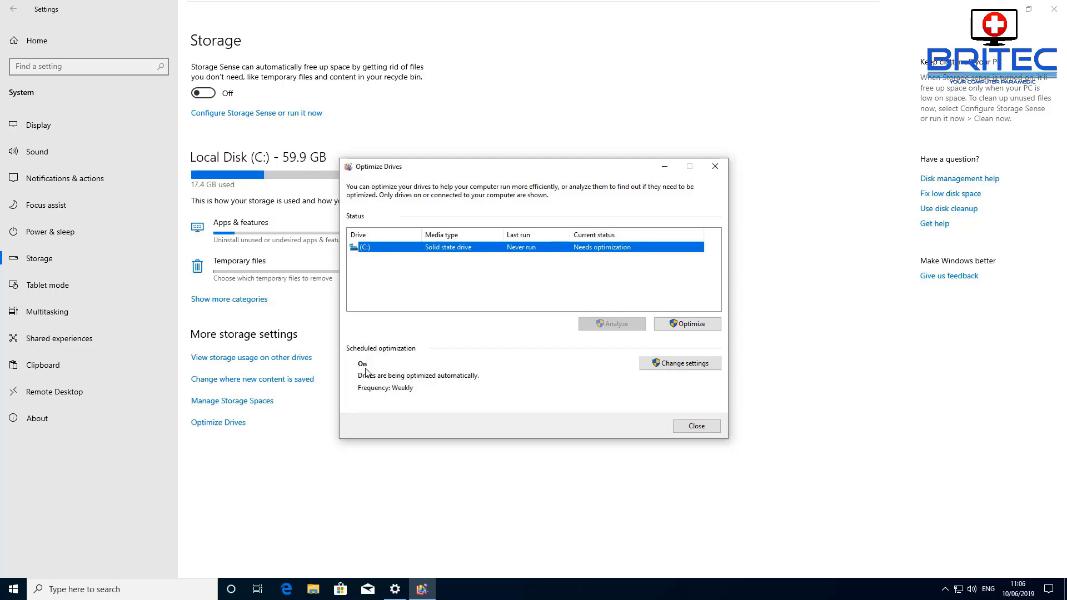
{"action": "left_click", "coordinate": [697, 426]}
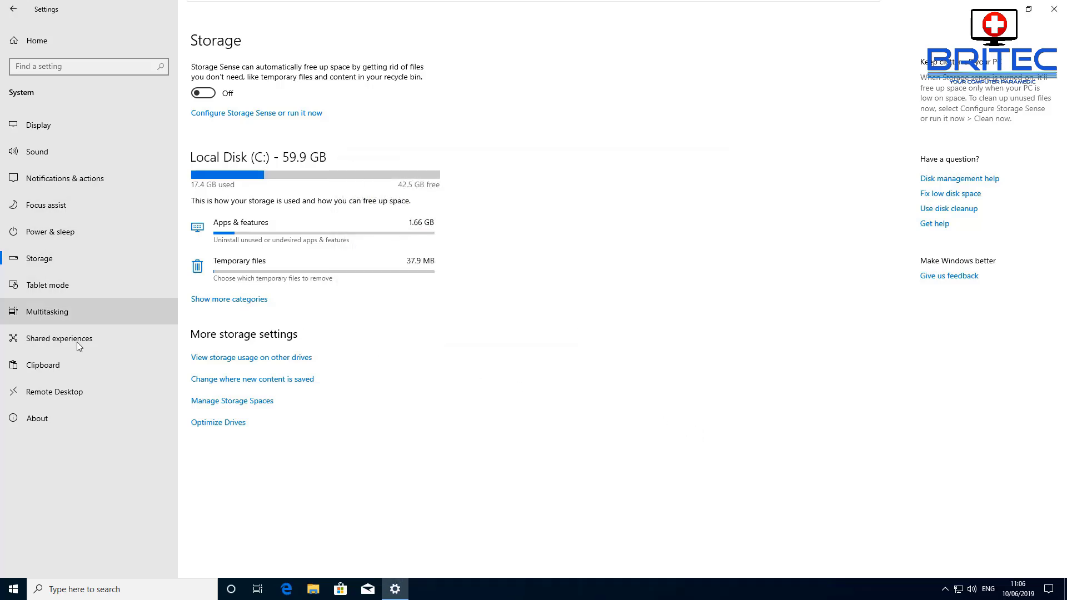
Step: In the Tablet mode settings, turn off hiding app icons on the taskbar in tablet mode
{"action": "left_click", "coordinate": [48, 290]}
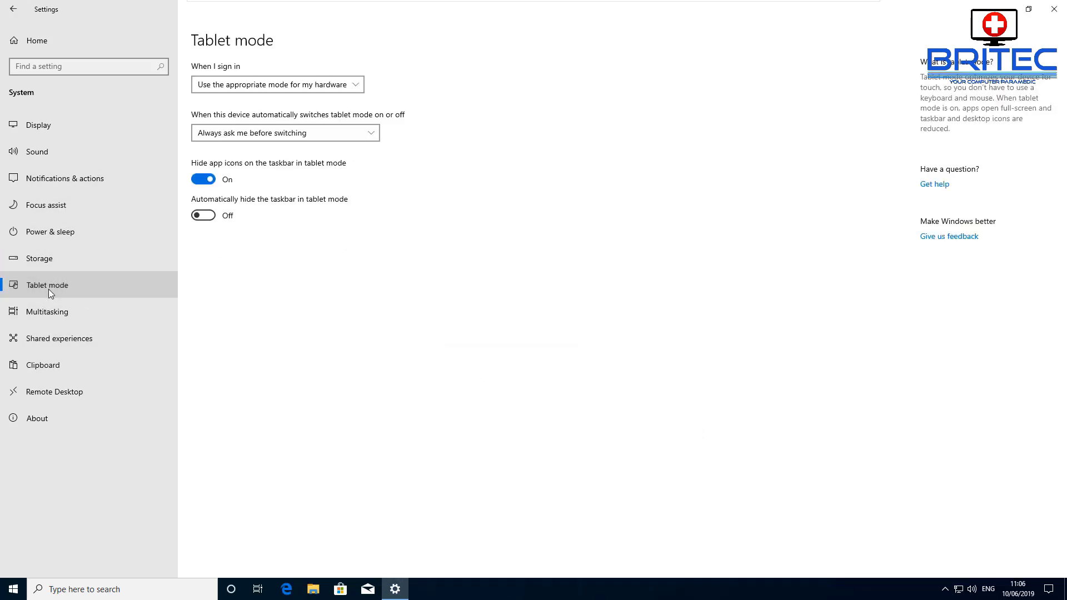
{"action": "left_click", "coordinate": [203, 182]}
Step: In the Multitasking settings, turn off Snap windows and the suggestions shown in the timeline
{"action": "left_click", "coordinate": [36, 312]}
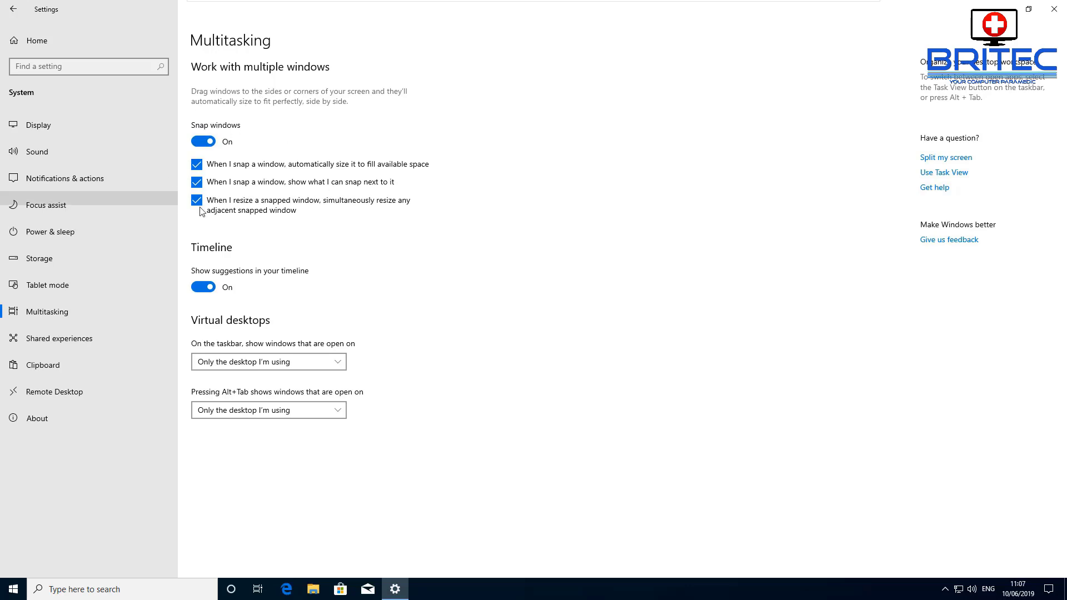
{"action": "left_click", "coordinate": [202, 142]}
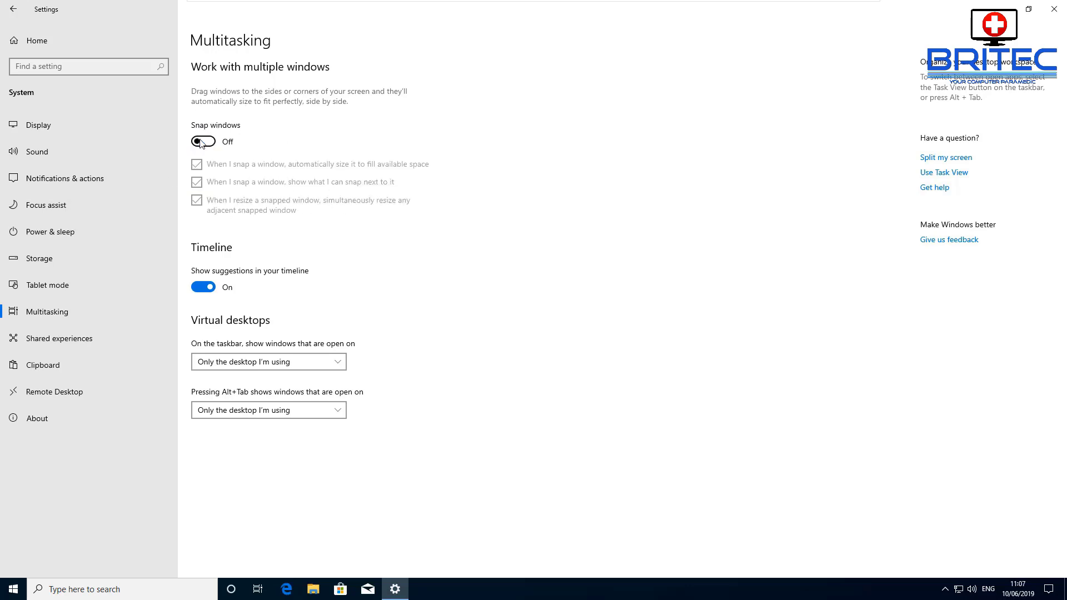
{"action": "left_click", "coordinate": [209, 144]}
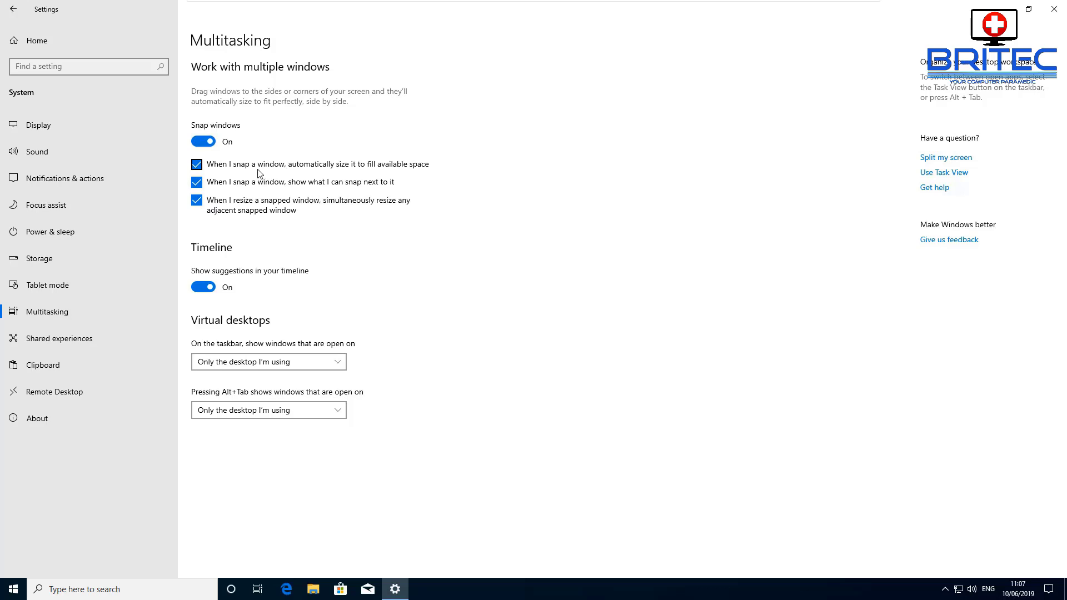
{"action": "left_click", "coordinate": [203, 142]}
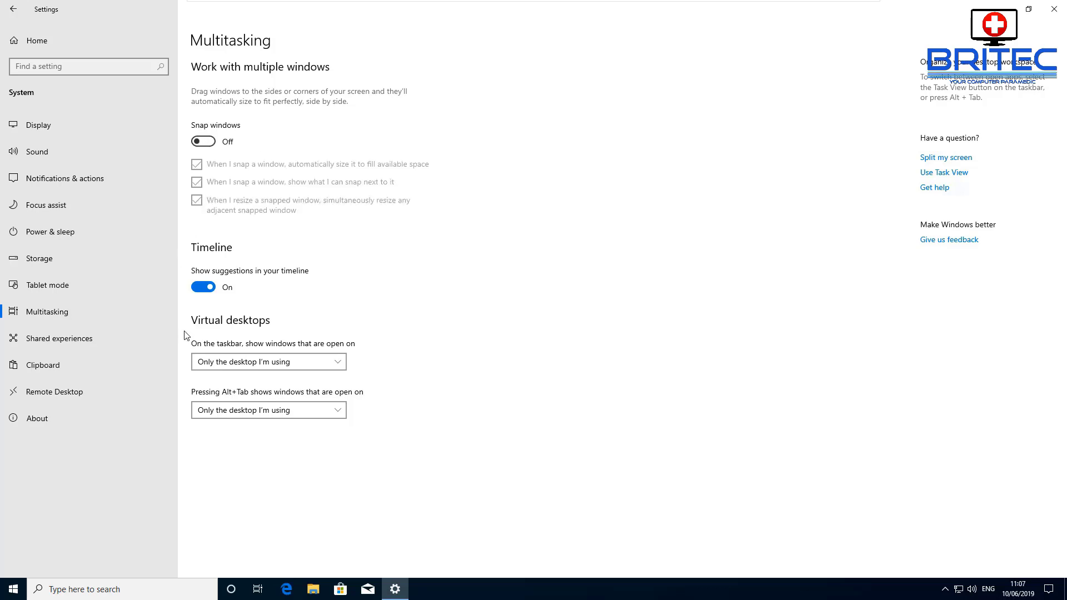
{"action": "left_click", "coordinate": [203, 287]}
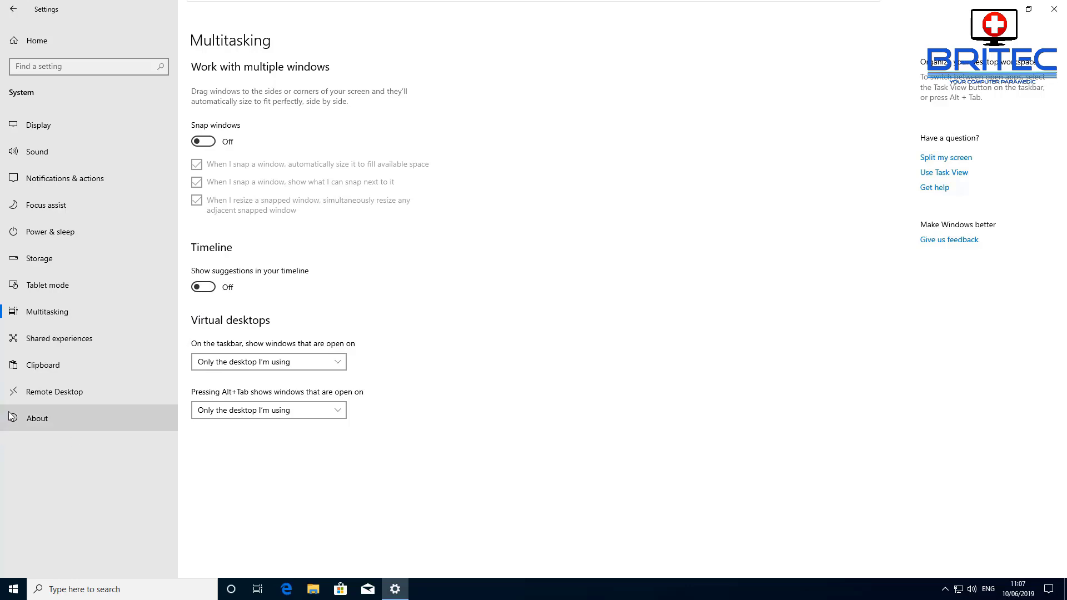
Step: Turn off sharing across devices in the Shared experiences settings, then check the Clipboard and Remote Desktop settings
{"action": "left_click", "coordinate": [35, 343]}
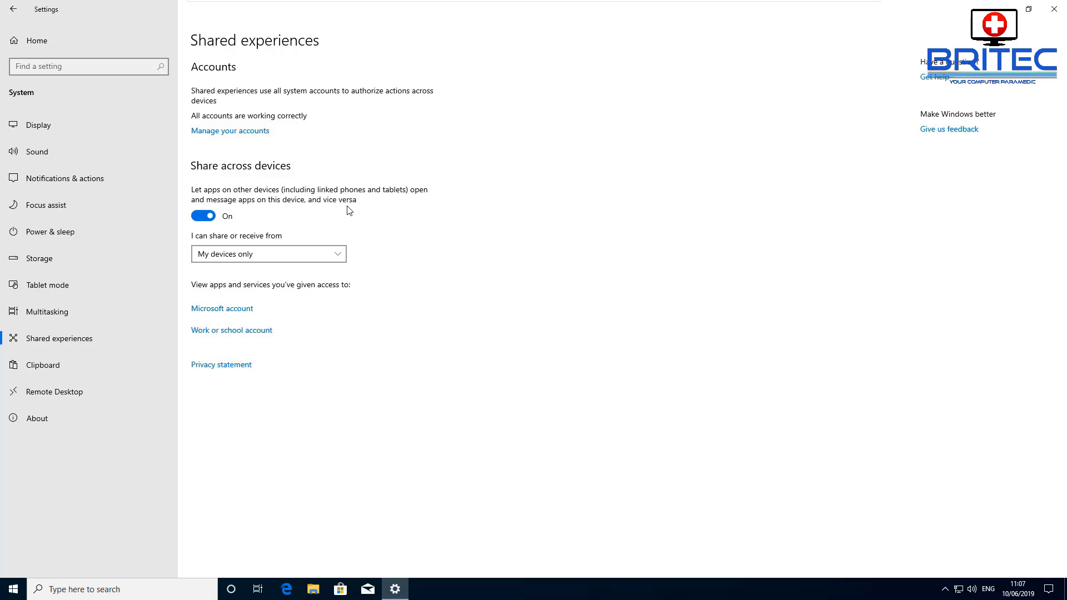
{"action": "left_click", "coordinate": [202, 215]}
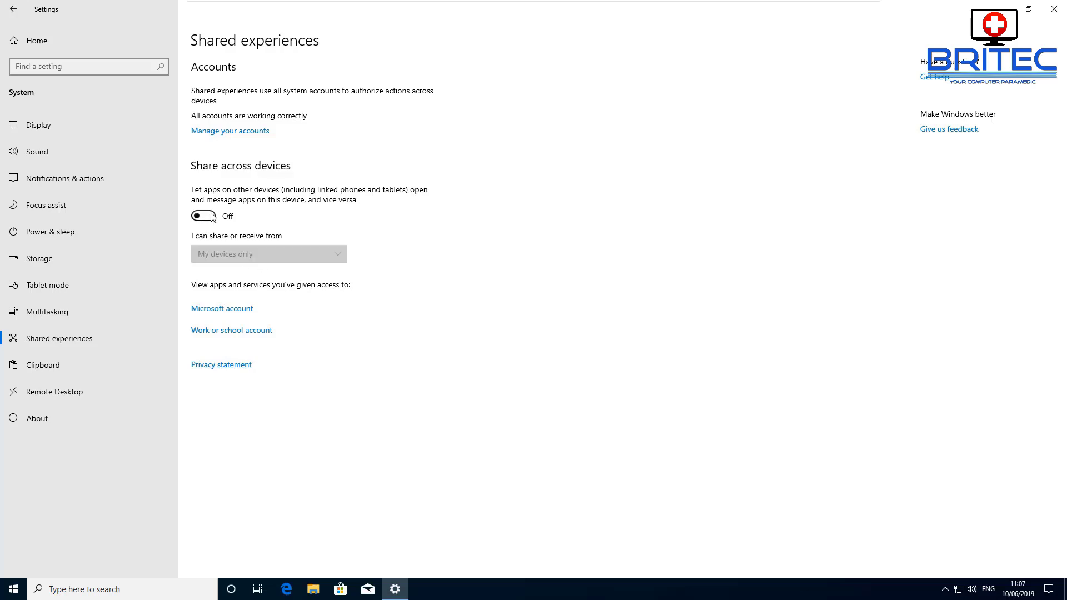
{"action": "left_click", "coordinate": [45, 368]}
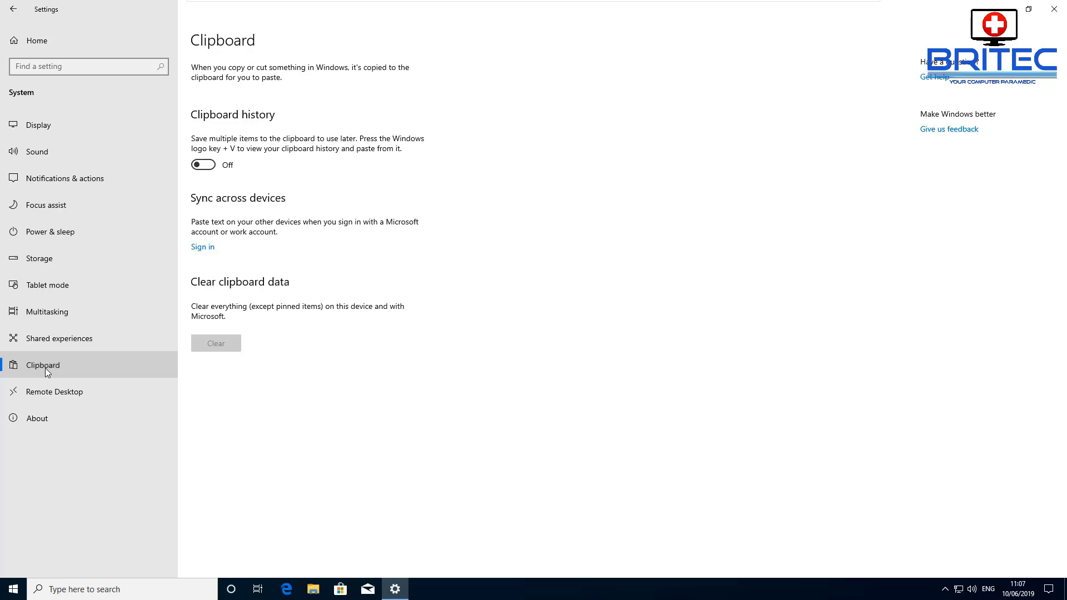
{"action": "left_click", "coordinate": [29, 394]}
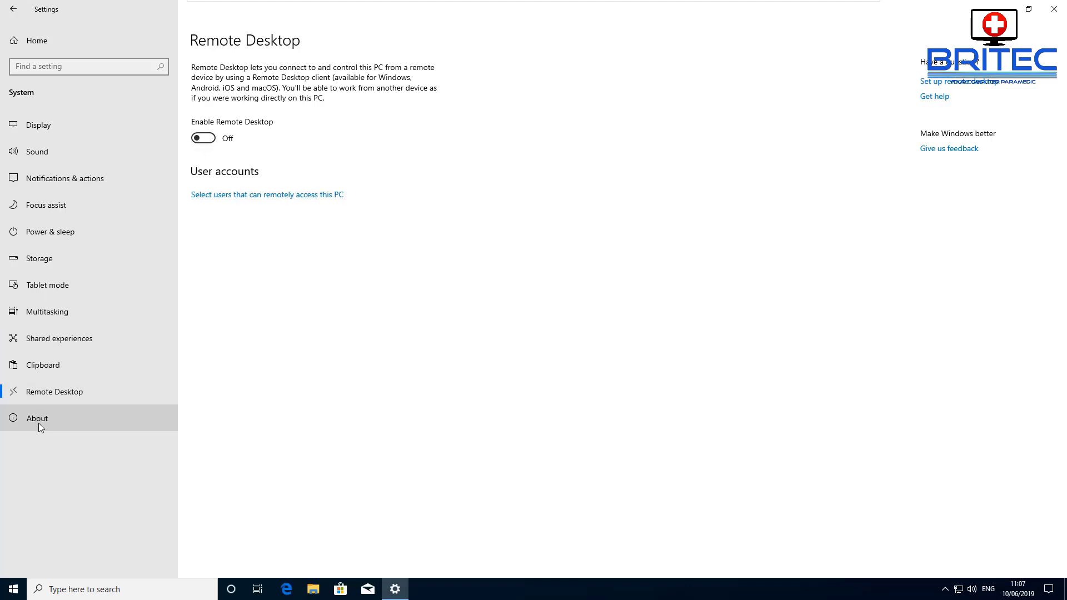
Step: In the Apps & features settings, check the uninstall option for Game bar, then uninstall 3D Viewer
{"action": "left_click", "coordinate": [11, 14]}
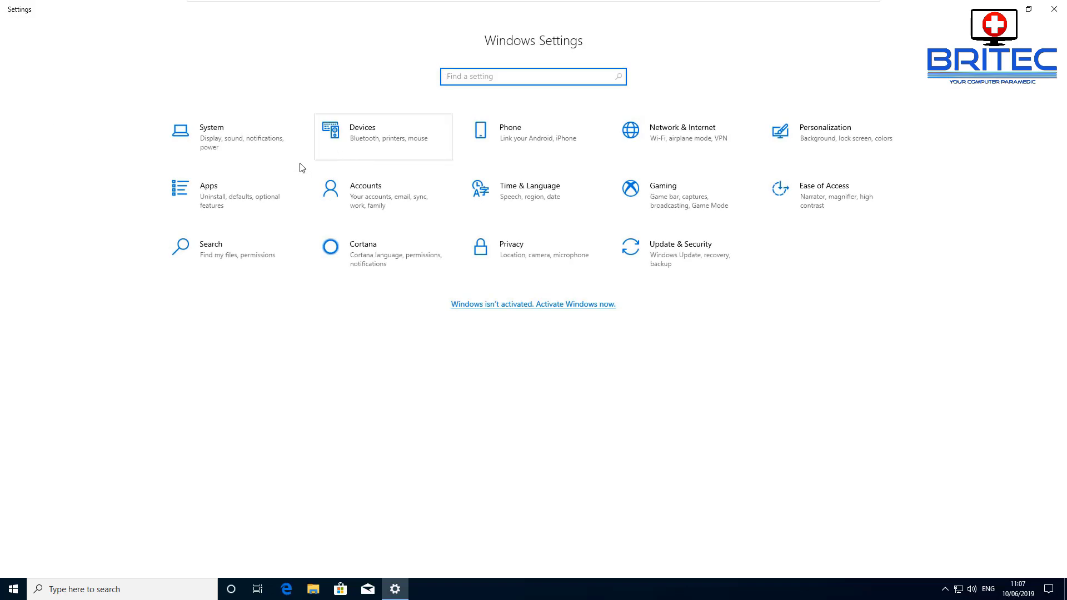
{"action": "left_click", "coordinate": [195, 198]}
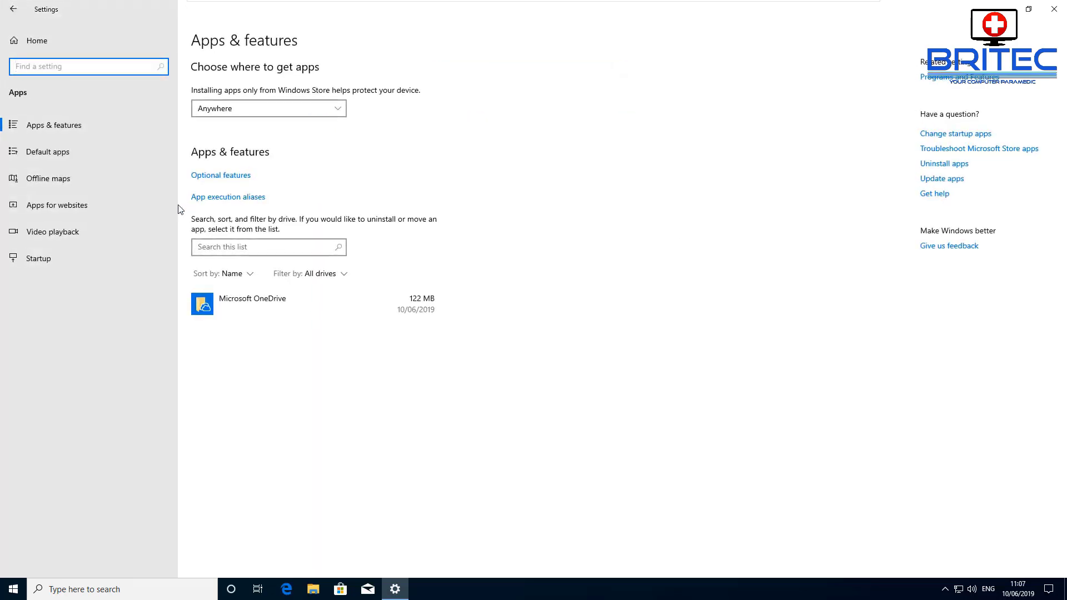
{"action": "left_click", "coordinate": [48, 119]}
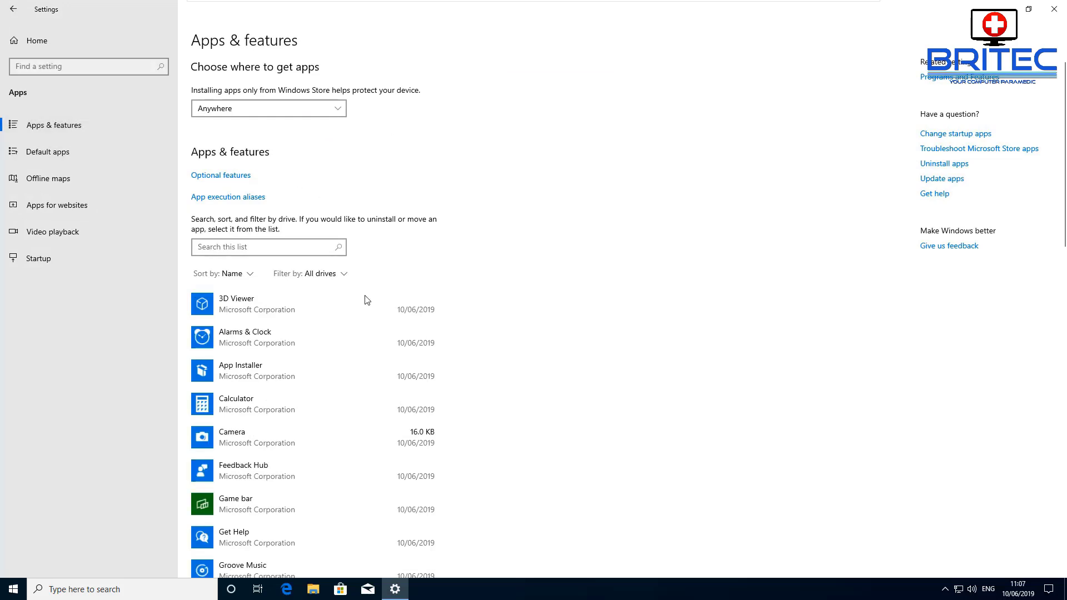
{"action": "scroll", "coordinate": [355, 354], "scroll_direction": "down", "scroll_amount": 3}
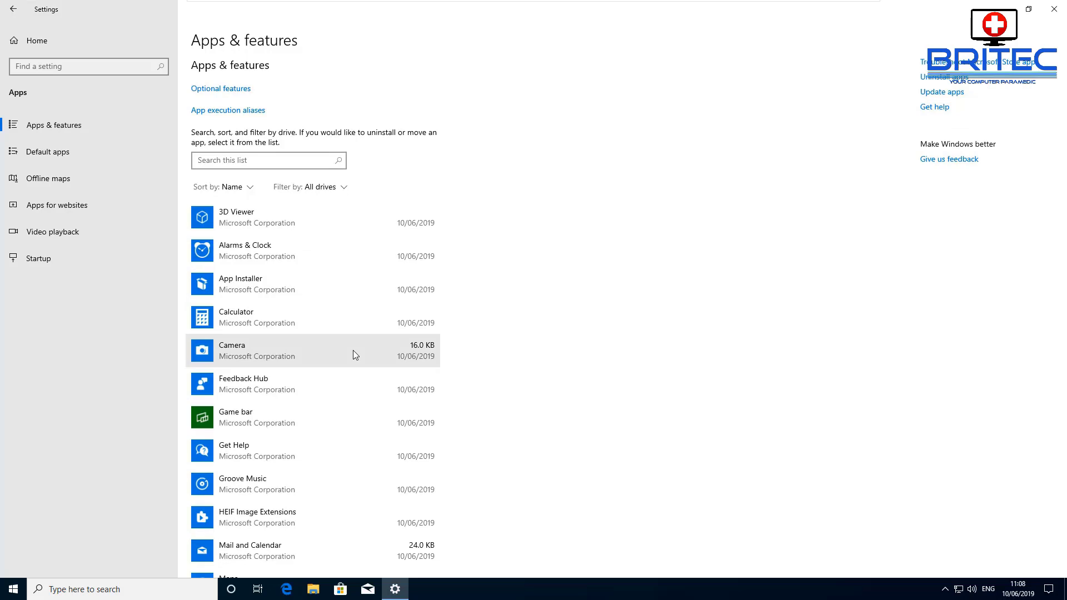
{"action": "left_click", "coordinate": [268, 414]}
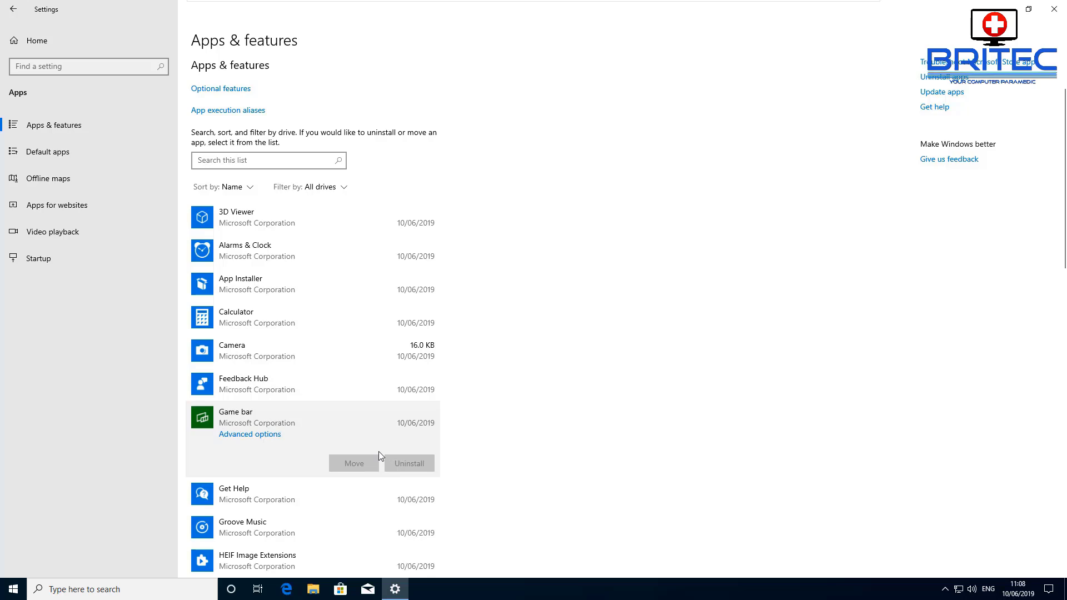
{"action": "left_click", "coordinate": [356, 228]}
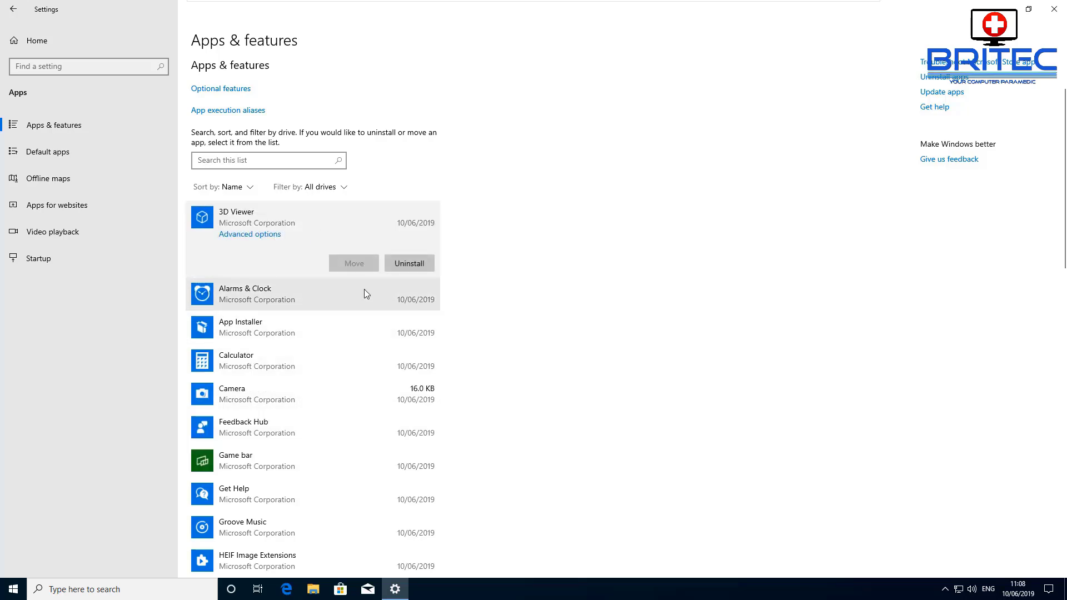
{"action": "left_click", "coordinate": [402, 261]}
{"action": "left_click", "coordinate": [456, 239]}
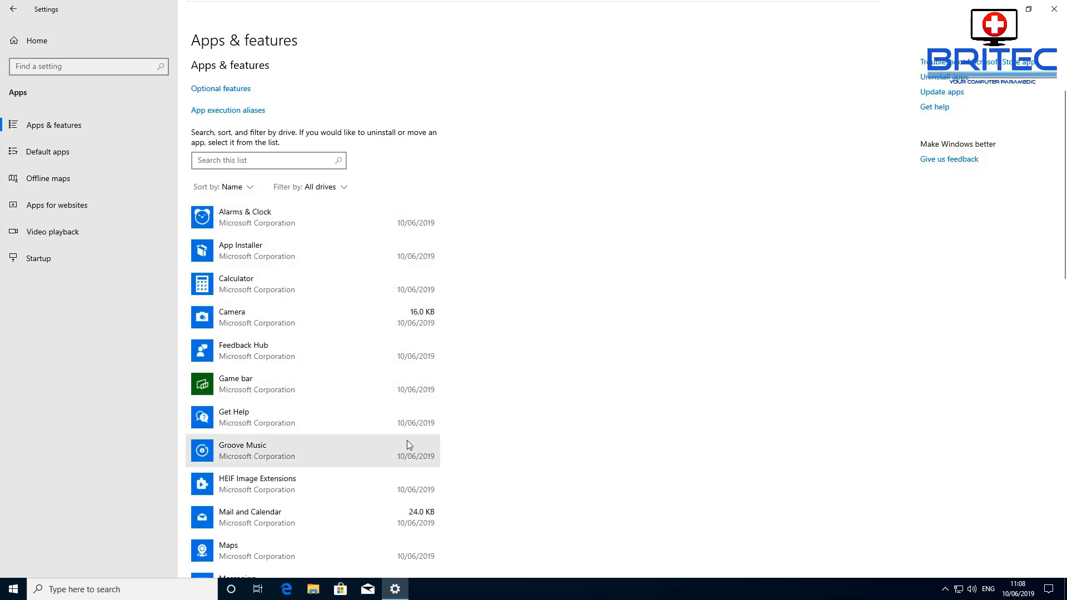
Step: Find Xbox in the installed apps list and uninstall it
{"action": "scroll", "coordinate": [424, 439], "scroll_direction": "down", "scroll_amount": 2}
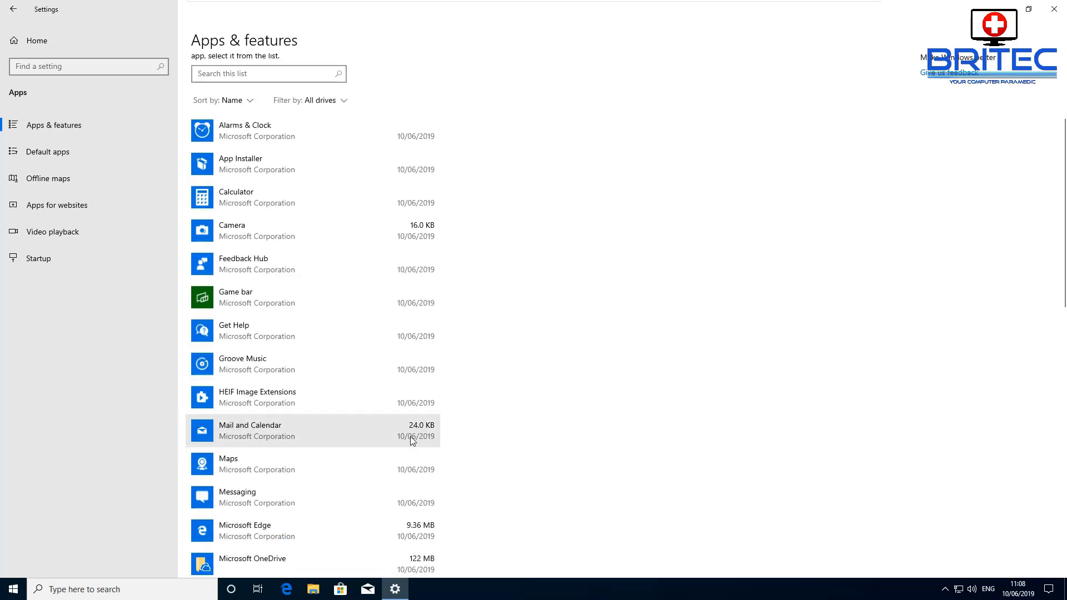
{"action": "scroll", "coordinate": [408, 479], "scroll_direction": "down", "scroll_amount": 6}
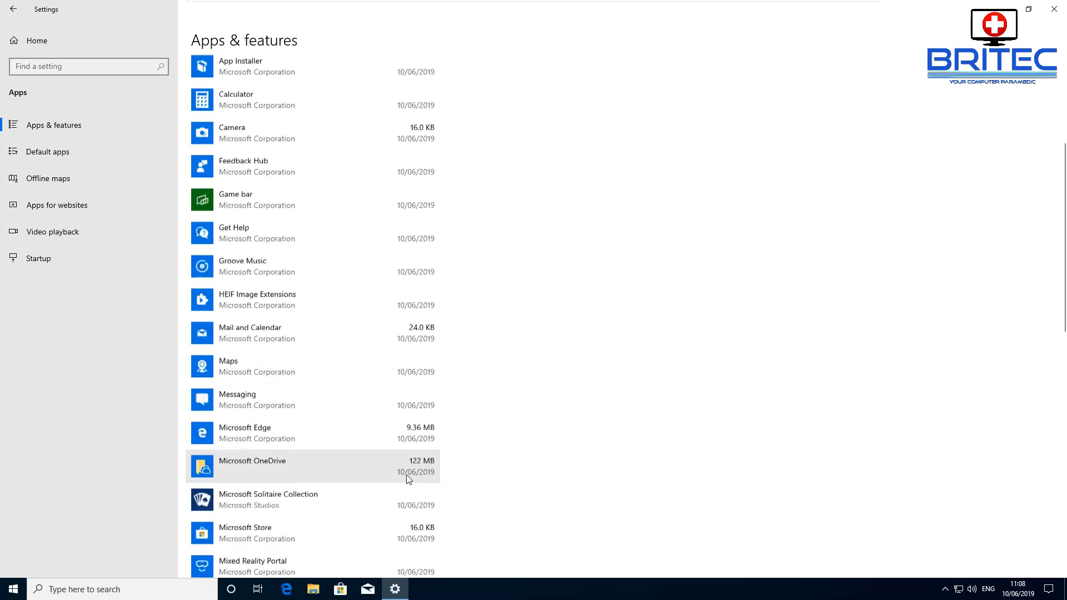
{"action": "scroll", "coordinate": [406, 473], "scroll_direction": "down", "scroll_amount": 4}
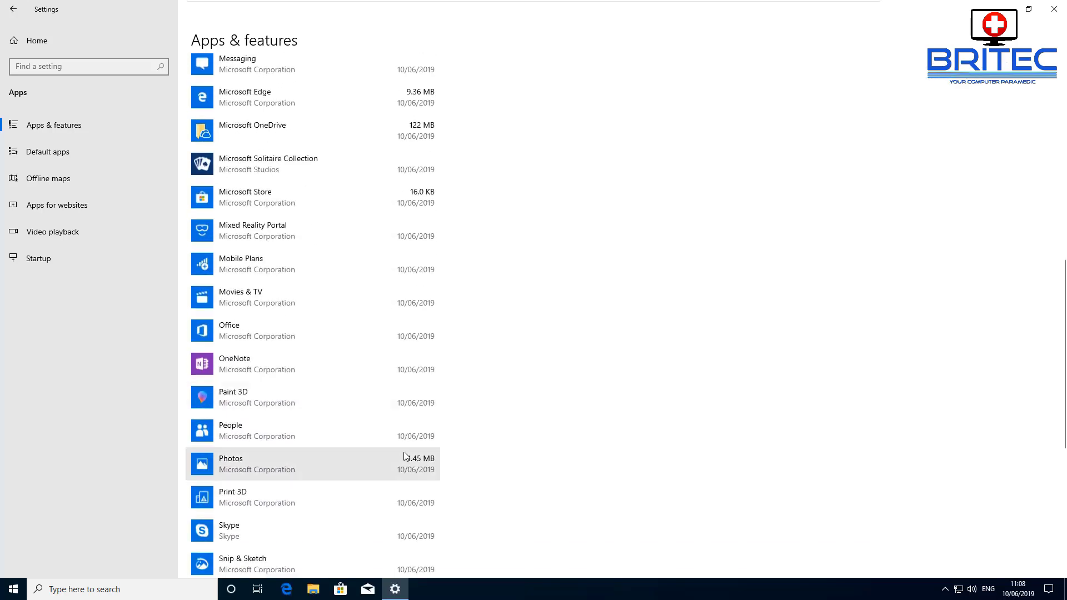
{"action": "scroll", "coordinate": [399, 501], "scroll_direction": "down", "scroll_amount": 4}
{"action": "scroll", "coordinate": [399, 504], "scroll_direction": "down", "scroll_amount": 1}
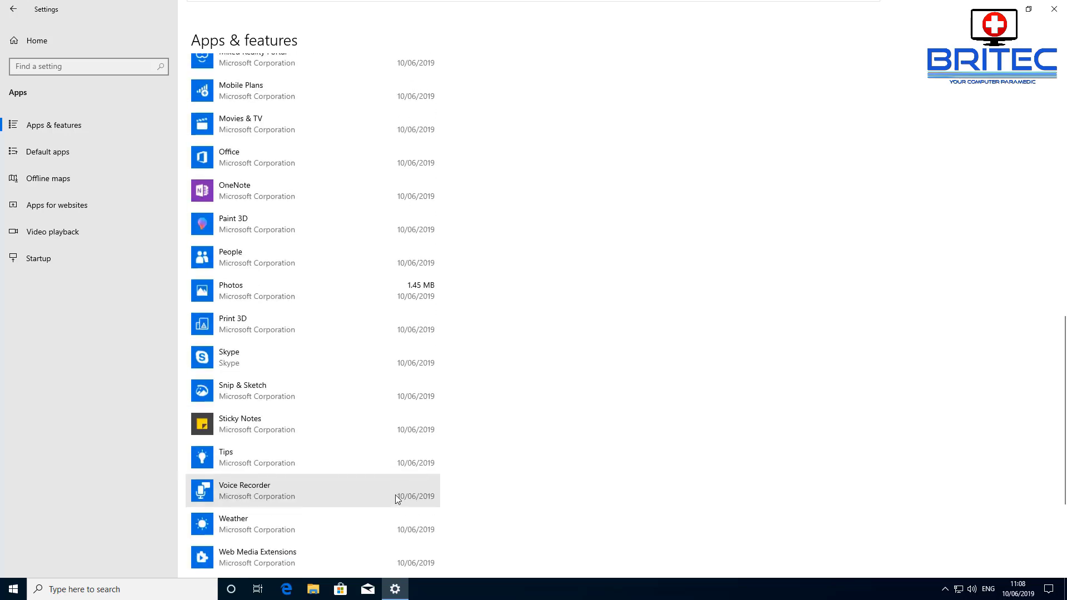
{"action": "scroll", "coordinate": [394, 491], "scroll_direction": "down", "scroll_amount": 4}
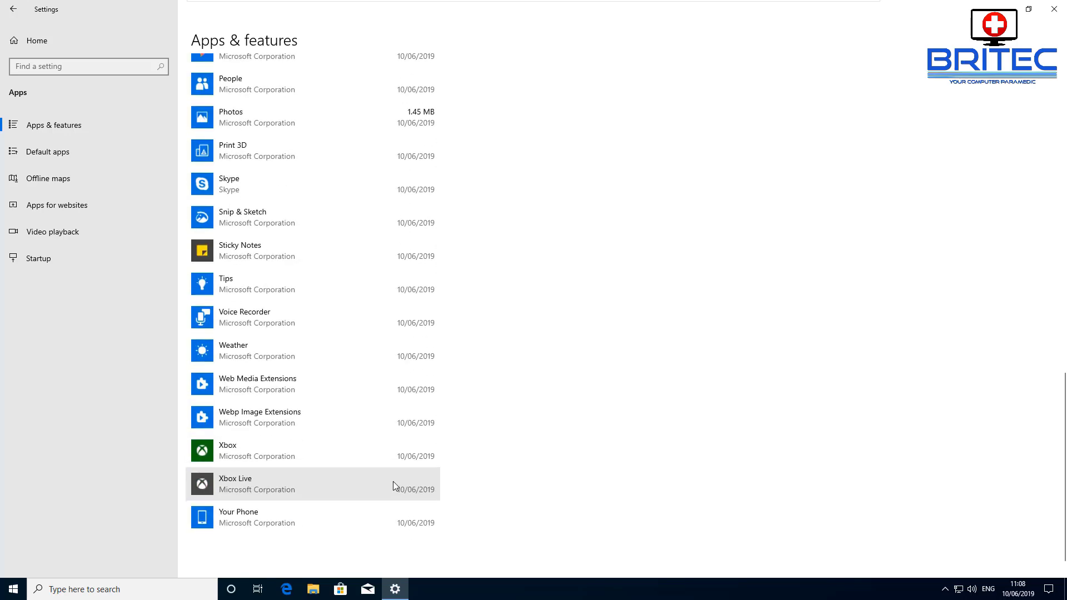
{"action": "left_click", "coordinate": [373, 453]}
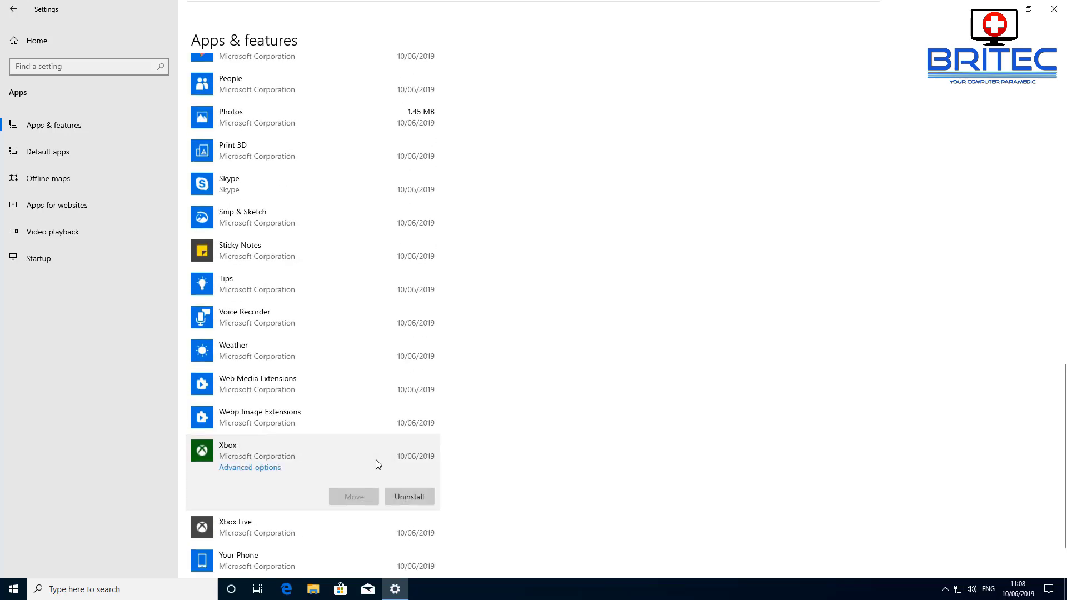
{"action": "left_click", "coordinate": [404, 495]}
{"action": "left_click", "coordinate": [453, 469]}
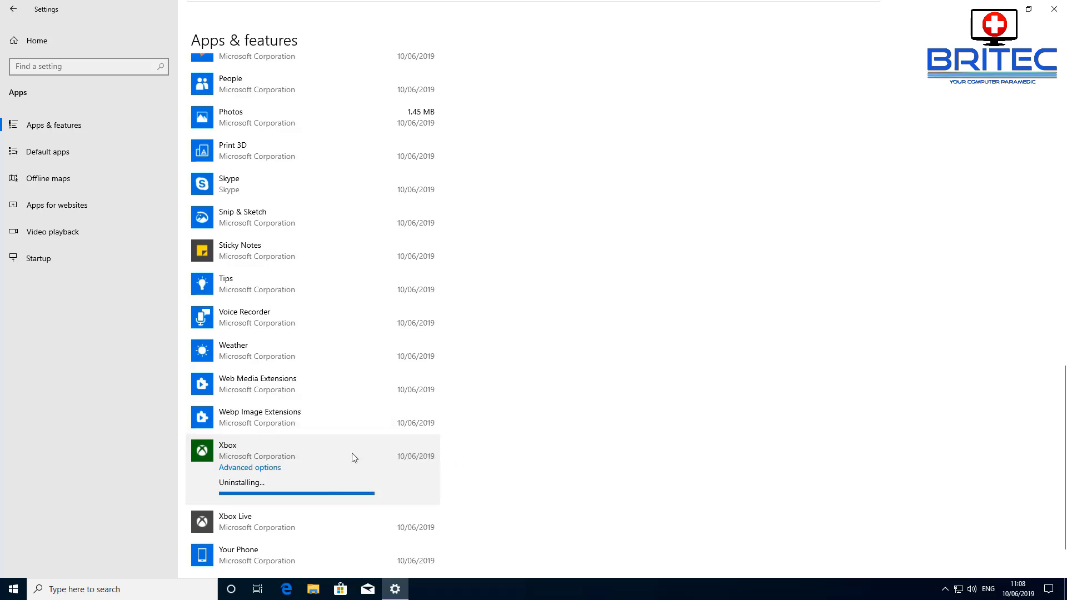
Step: Terminate Your Phone and its related processes from its advanced options, then return to the installed apps list
{"action": "left_click", "coordinate": [342, 489]}
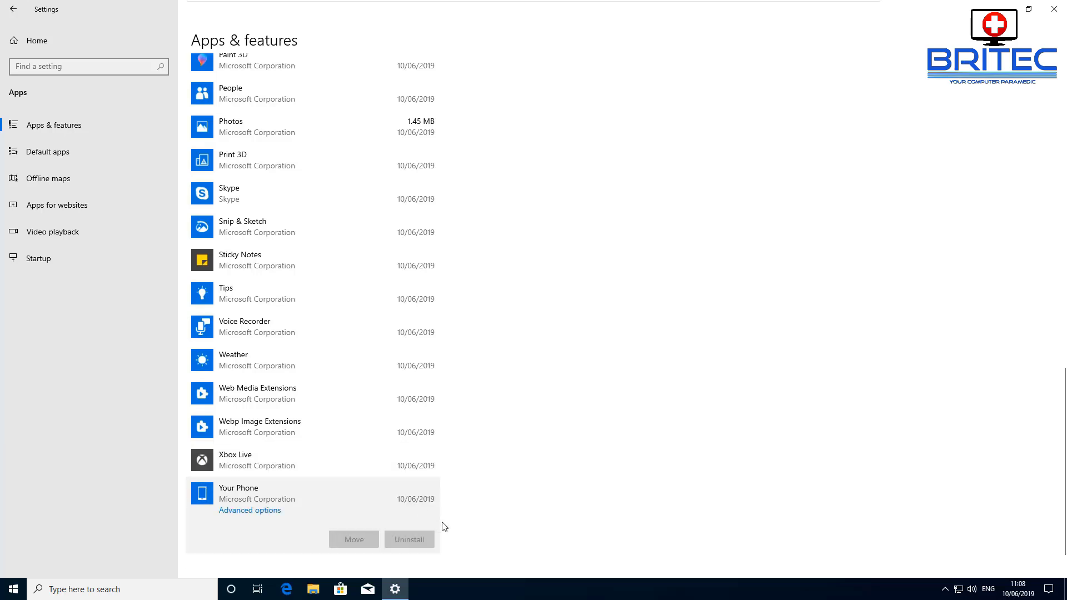
{"action": "left_click", "coordinate": [267, 515]}
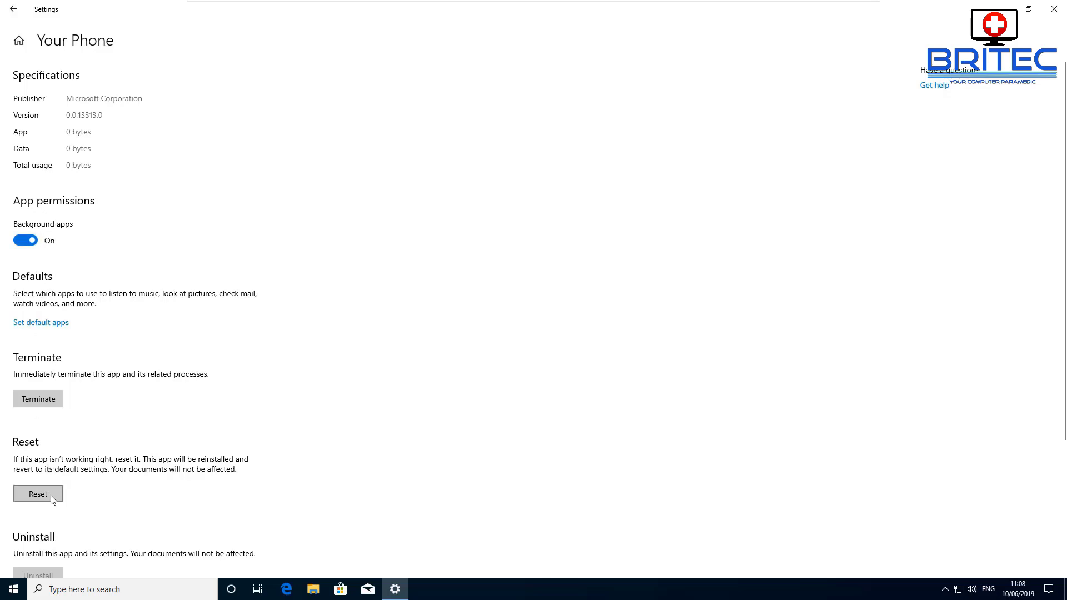
{"action": "scroll", "coordinate": [70, 450], "scroll_direction": "down", "scroll_amount": 2}
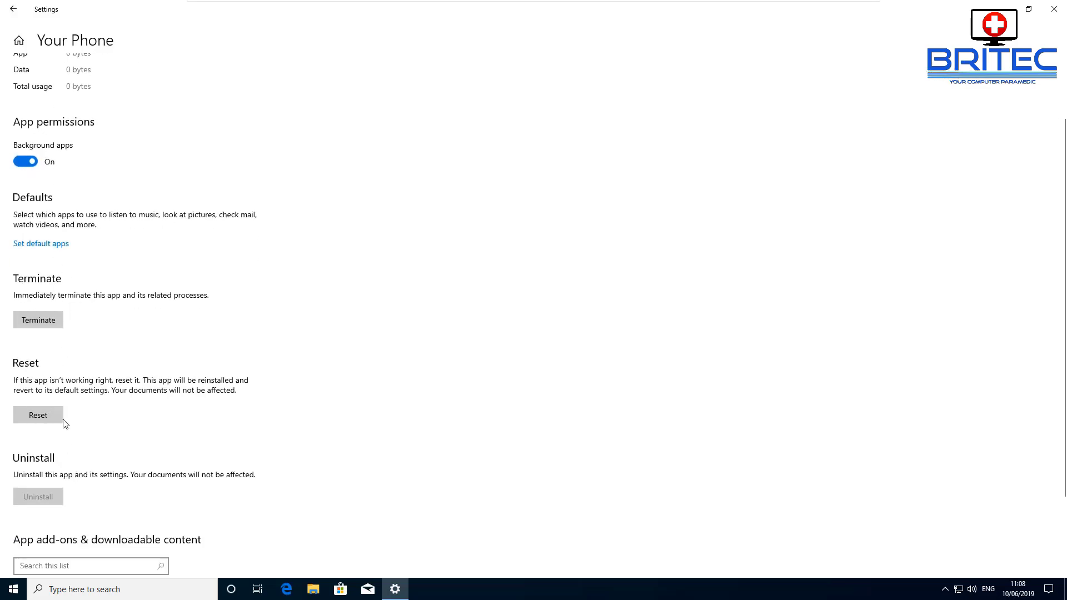
{"action": "left_click", "coordinate": [41, 328]}
{"action": "left_click", "coordinate": [44, 320]}
{"action": "scroll", "coordinate": [115, 395], "scroll_direction": "up", "scroll_amount": 2}
{"action": "left_click", "coordinate": [13, 9]}
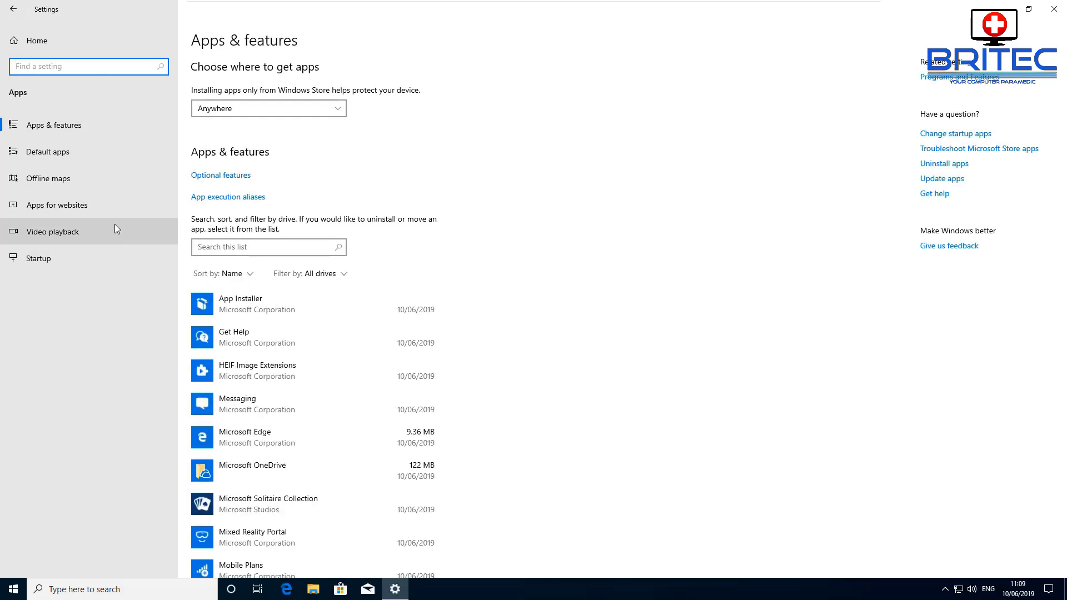
Step: Uninstall Microsoft OneDrive and allow it to make changes to the device
{"action": "scroll", "coordinate": [265, 300], "scroll_direction": "down", "scroll_amount": 3}
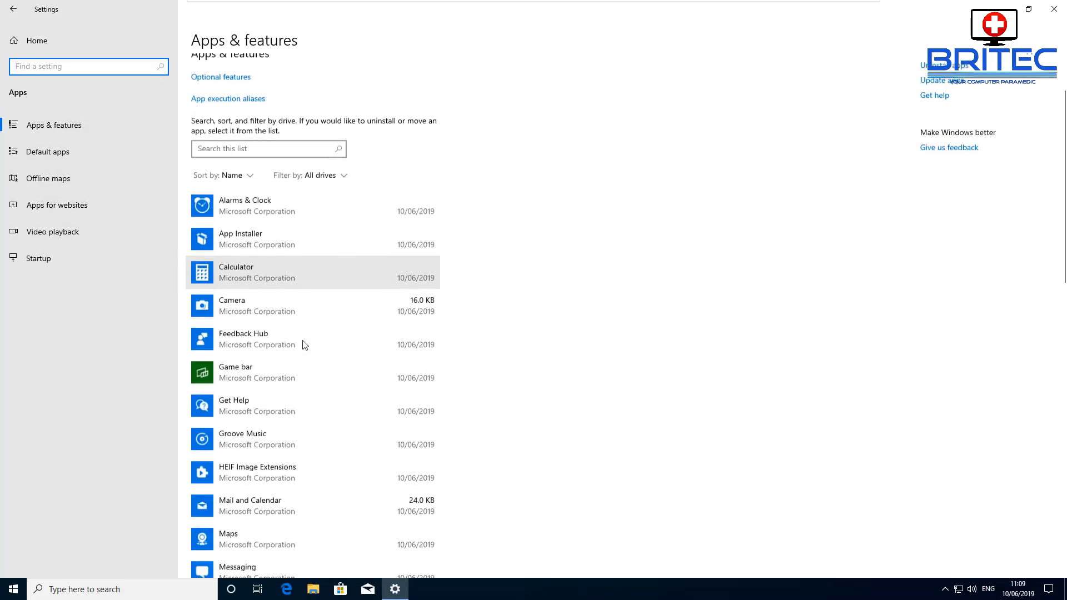
{"action": "scroll", "coordinate": [273, 432], "scroll_direction": "down", "scroll_amount": 3}
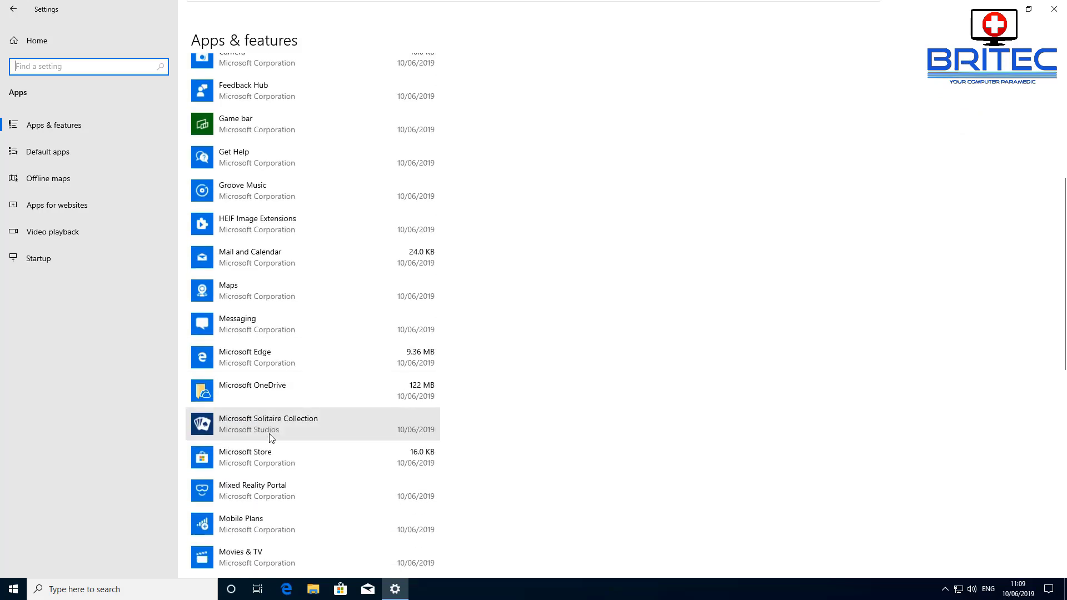
{"action": "left_click", "coordinate": [266, 399]}
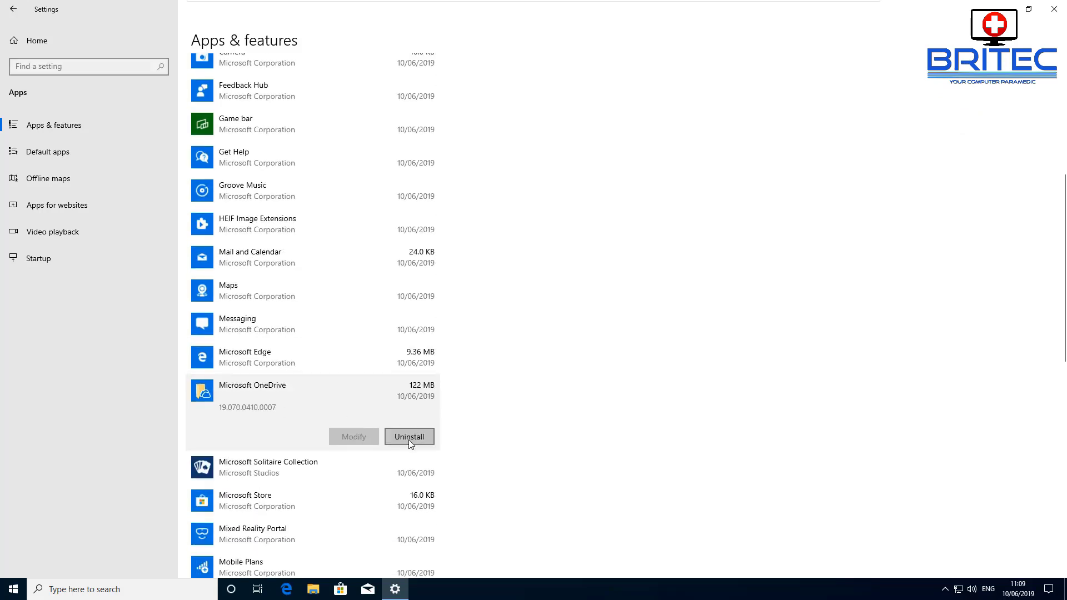
{"action": "left_click", "coordinate": [409, 437]}
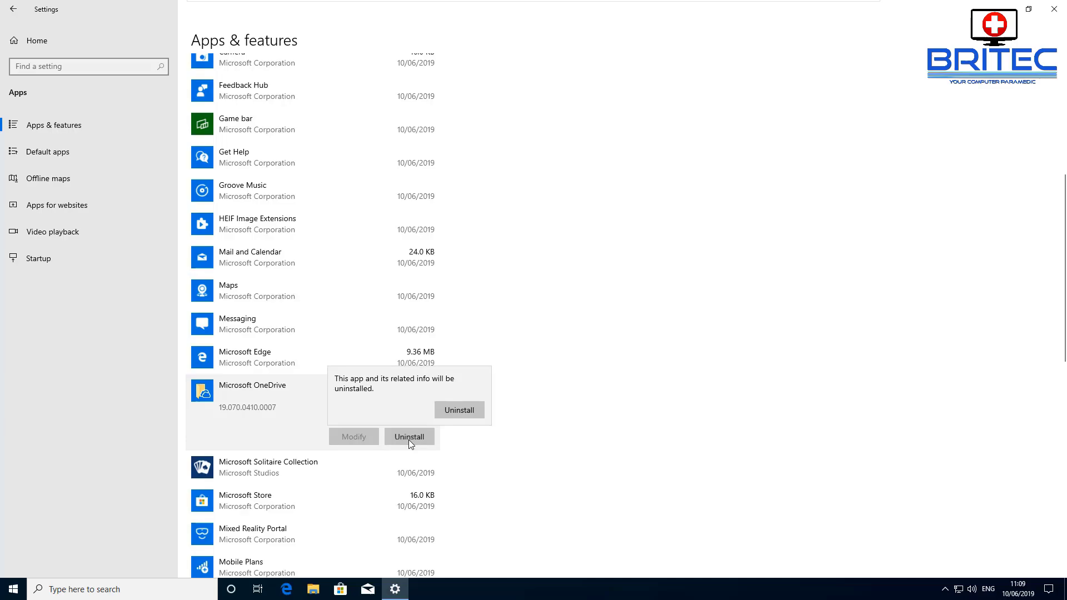
{"action": "left_click", "coordinate": [466, 411]}
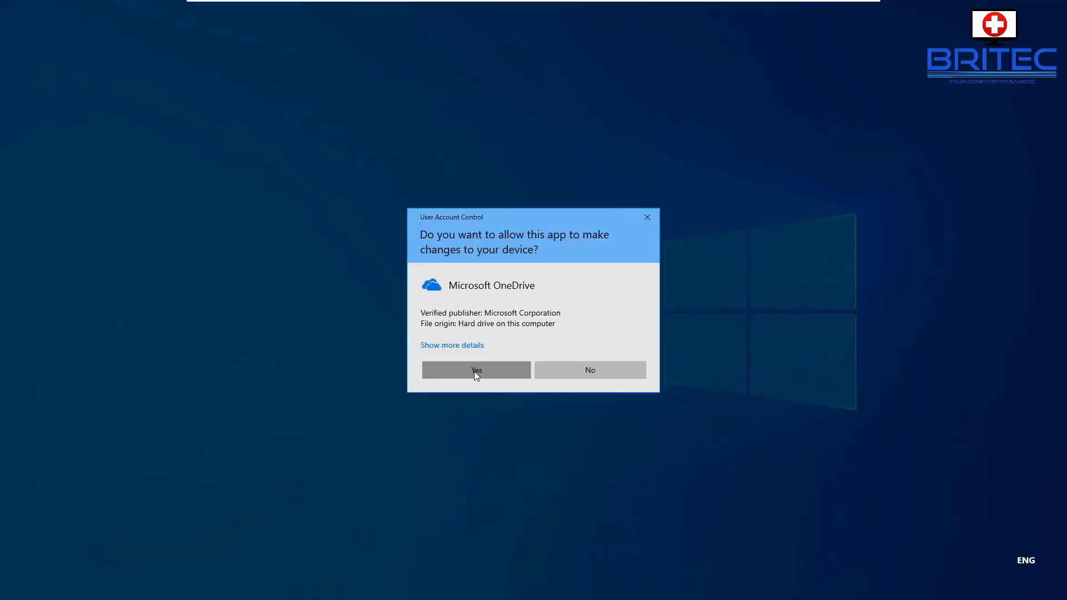
{"action": "left_click", "coordinate": [475, 372]}
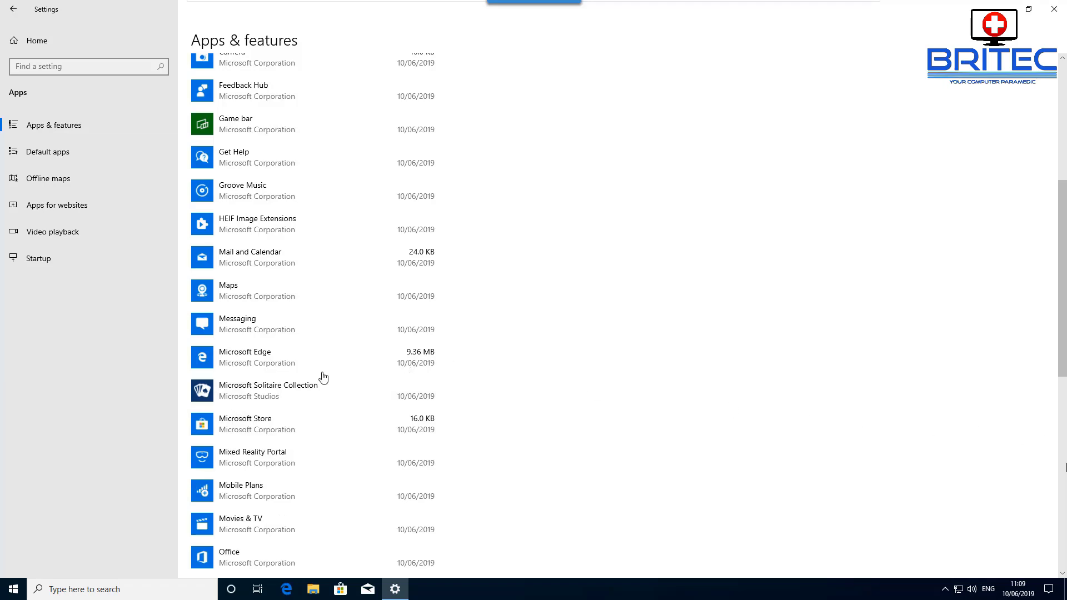
Step: Check the uninstall option for Maps, then review the default apps and the choices offered for the default Maps app
{"action": "left_click", "coordinate": [273, 294]}
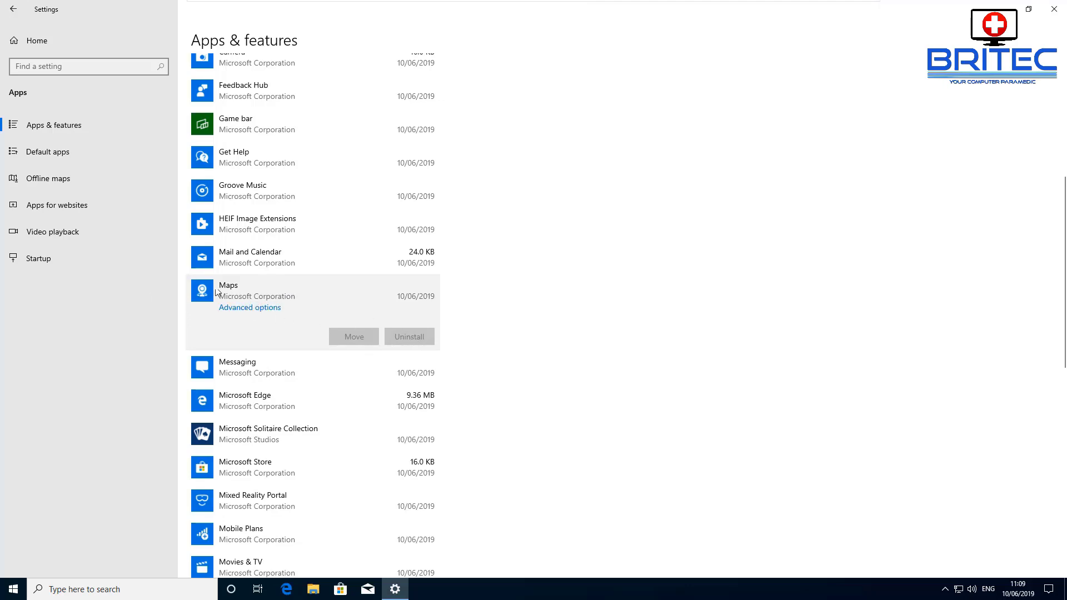
{"action": "left_click", "coordinate": [30, 150]}
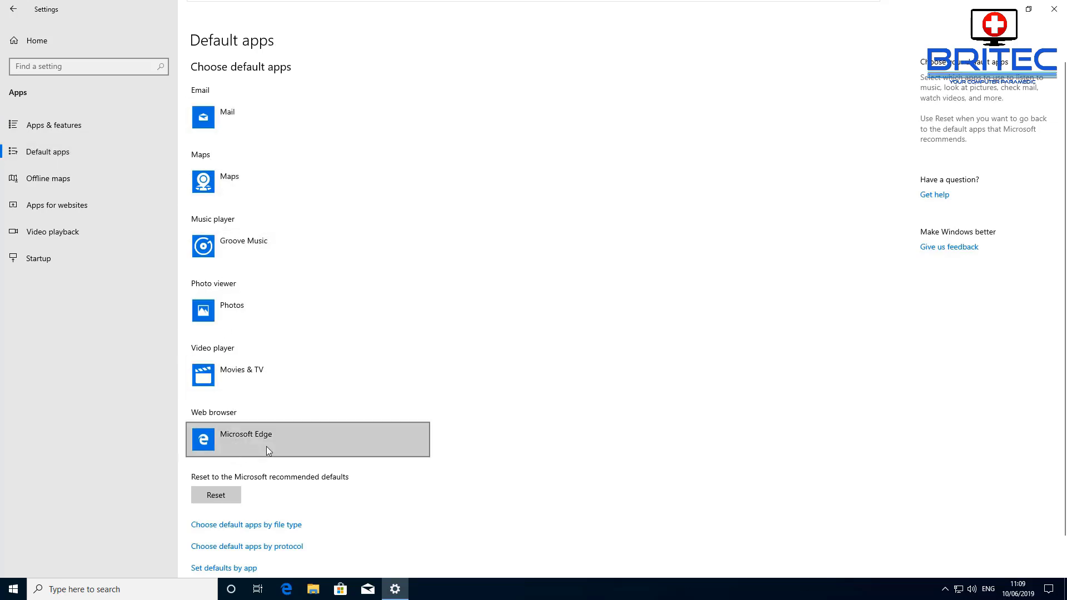
{"action": "scroll", "coordinate": [266, 446], "scroll_direction": "down", "scroll_amount": 1}
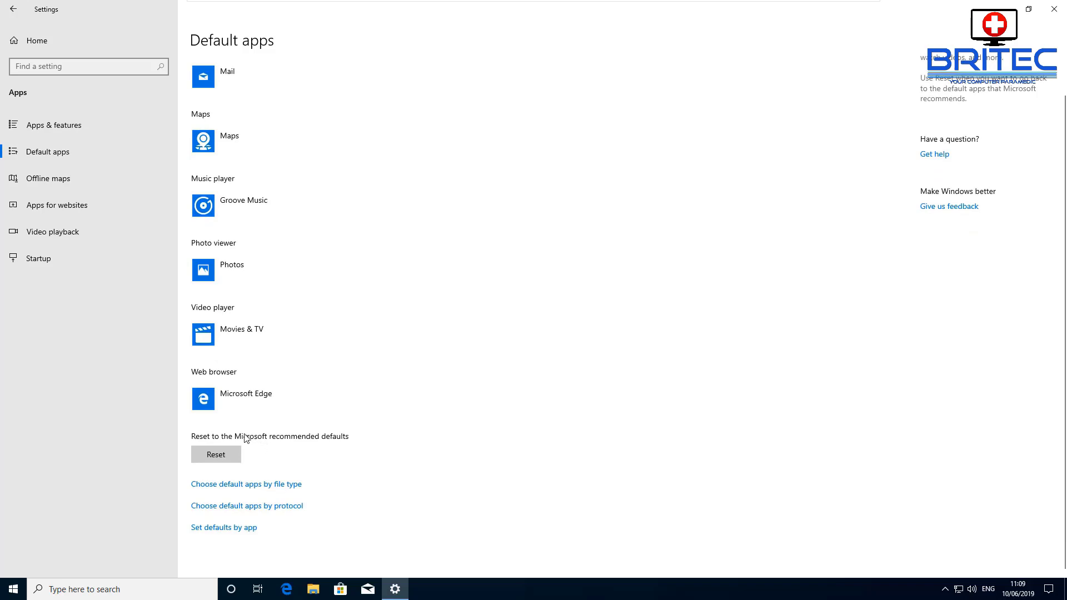
{"action": "scroll", "coordinate": [253, 440], "scroll_direction": "up", "scroll_amount": 1}
{"action": "left_click", "coordinate": [211, 180]}
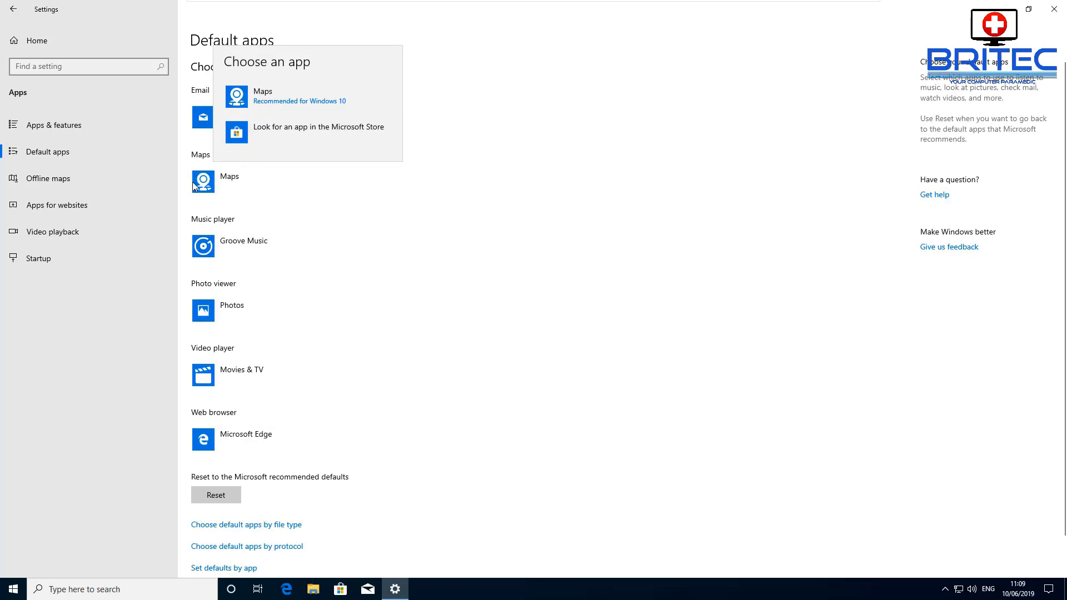
{"action": "left_click", "coordinate": [131, 333]}
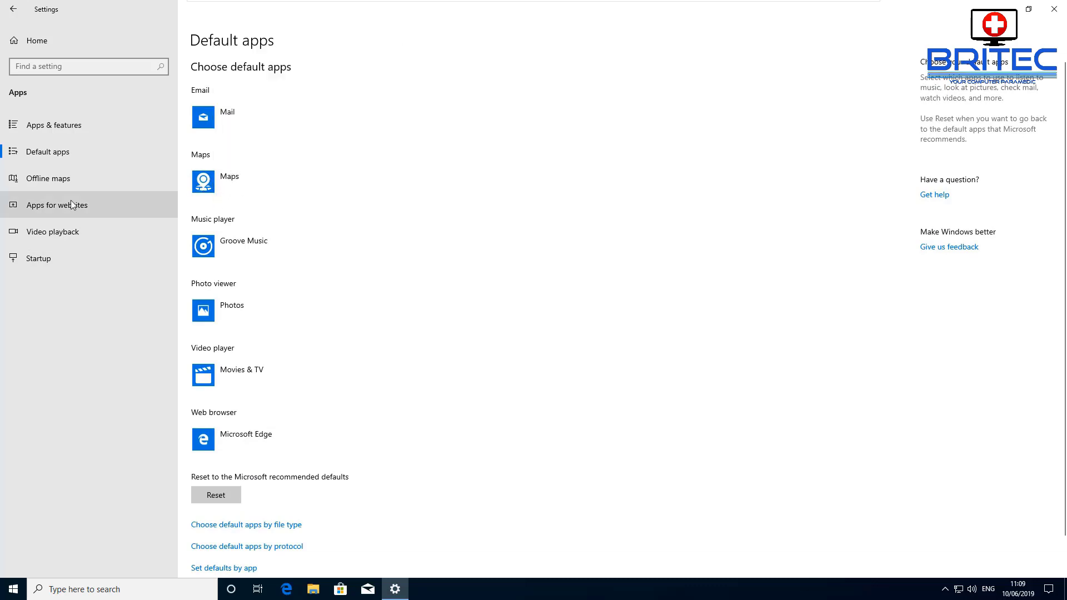
Step: In the Offline maps settings, turn off automatic map updates
{"action": "left_click", "coordinate": [29, 178]}
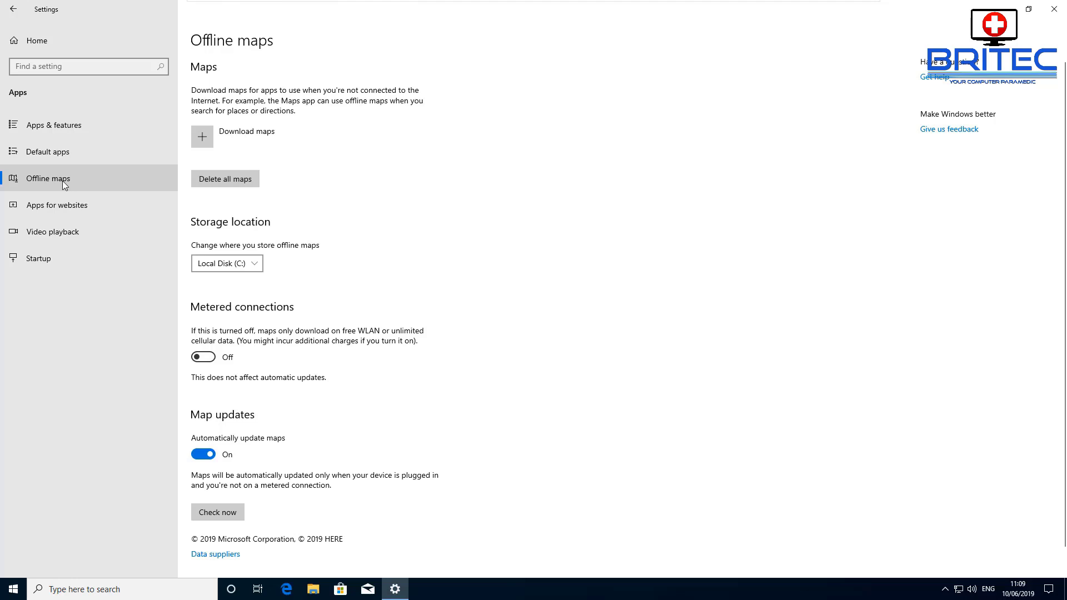
{"action": "left_click", "coordinate": [196, 456]}
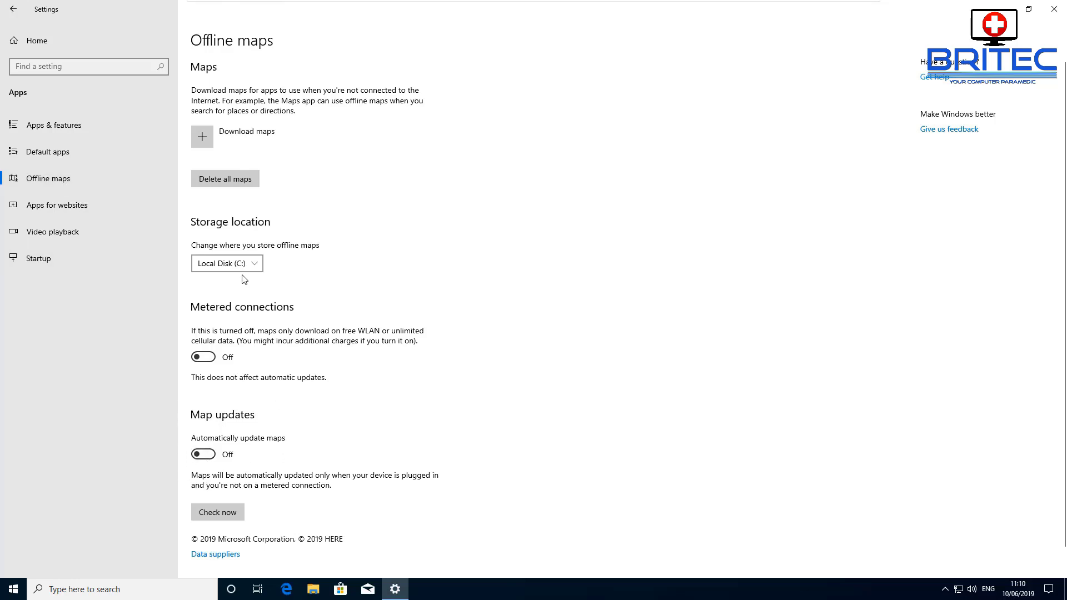
Step: Delete all downloaded offline maps and confirm the deletion
{"action": "left_click", "coordinate": [224, 180]}
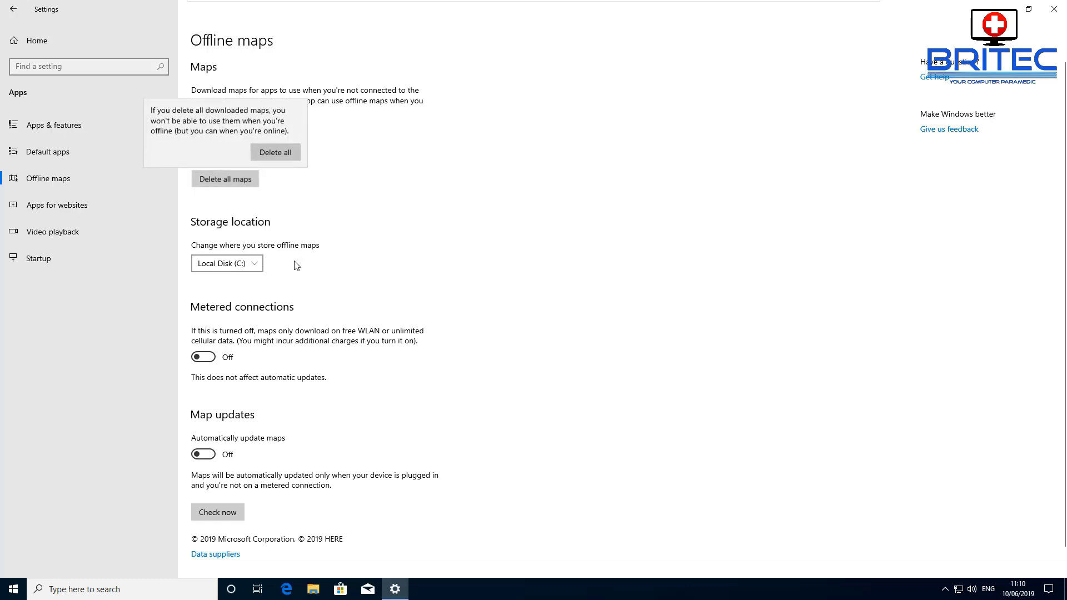
{"action": "left_click", "coordinate": [282, 151]}
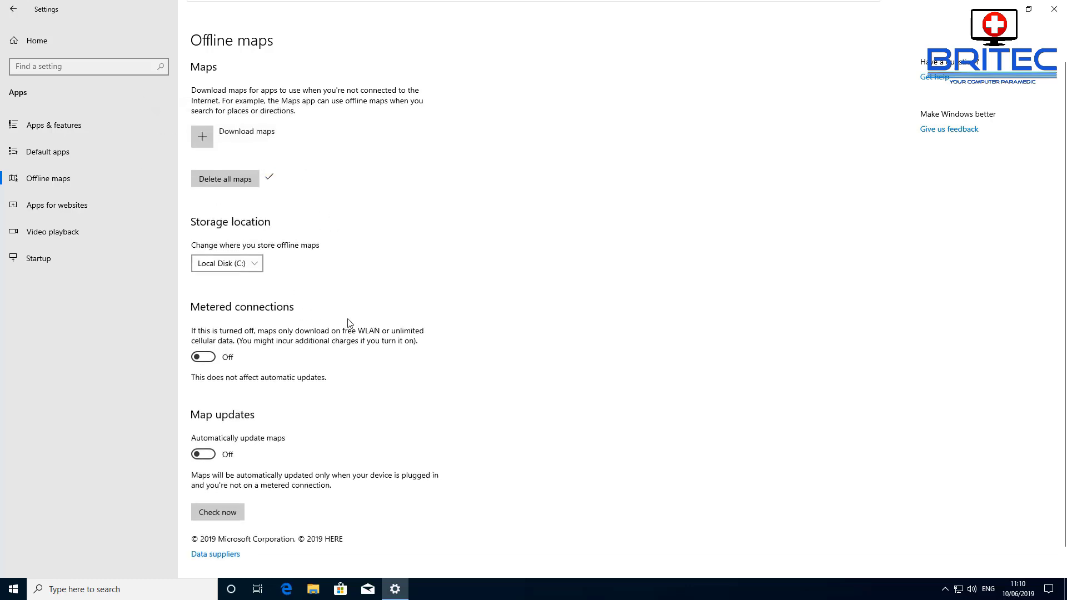
{"action": "scroll", "coordinate": [347, 329], "scroll_direction": "down", "scroll_amount": 1}
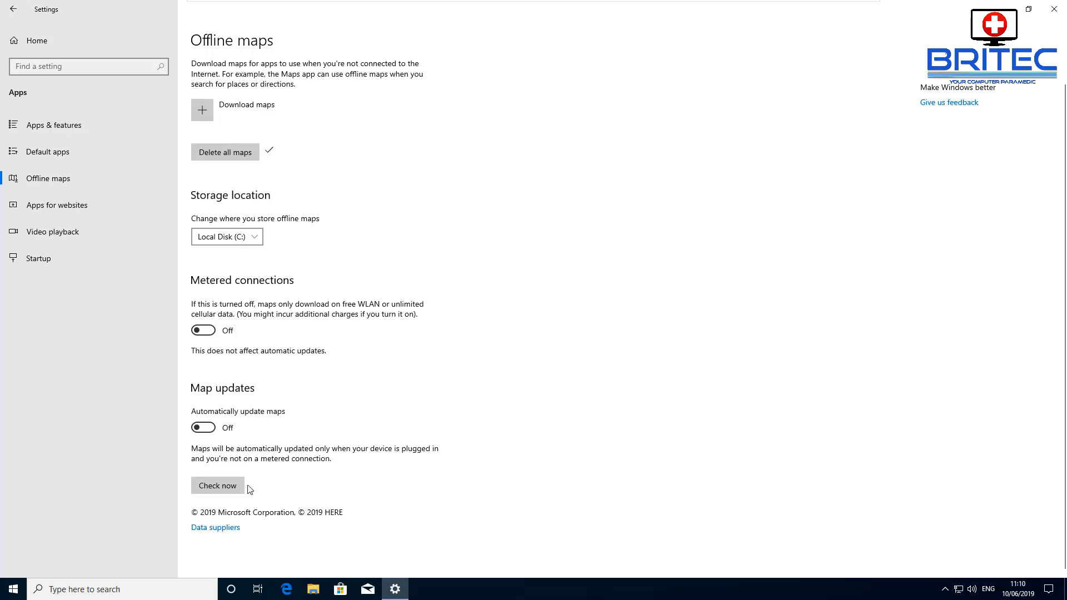
Step: In Apps for websites, turn off the website associations for Microsoft Edge and both Maps entries
{"action": "left_click", "coordinate": [54, 198]}
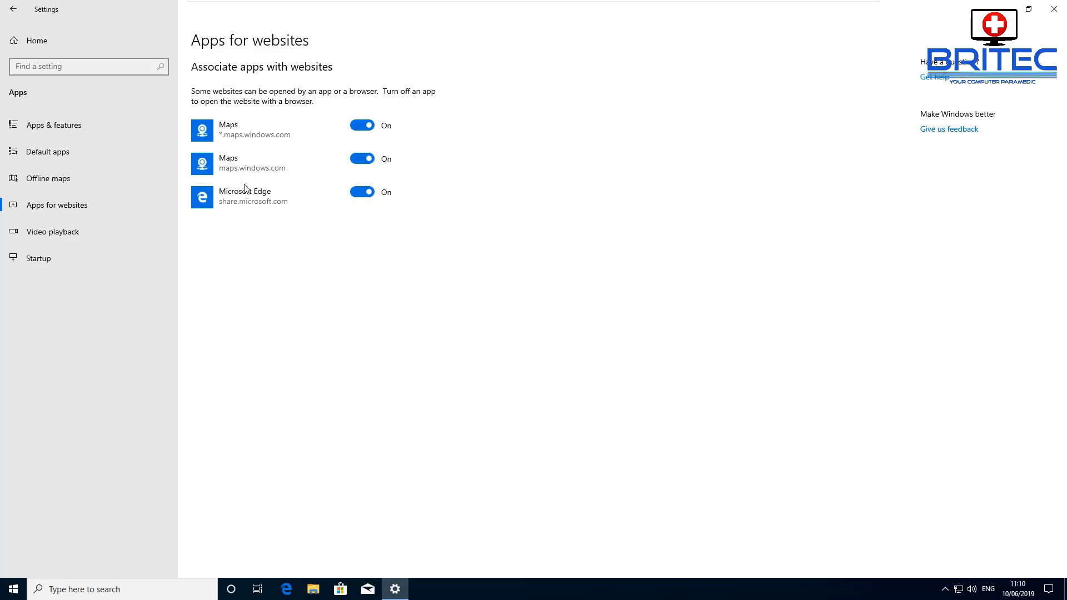
{"action": "left_click", "coordinate": [362, 192]}
{"action": "left_click", "coordinate": [362, 159]}
{"action": "left_click", "coordinate": [362, 125]}
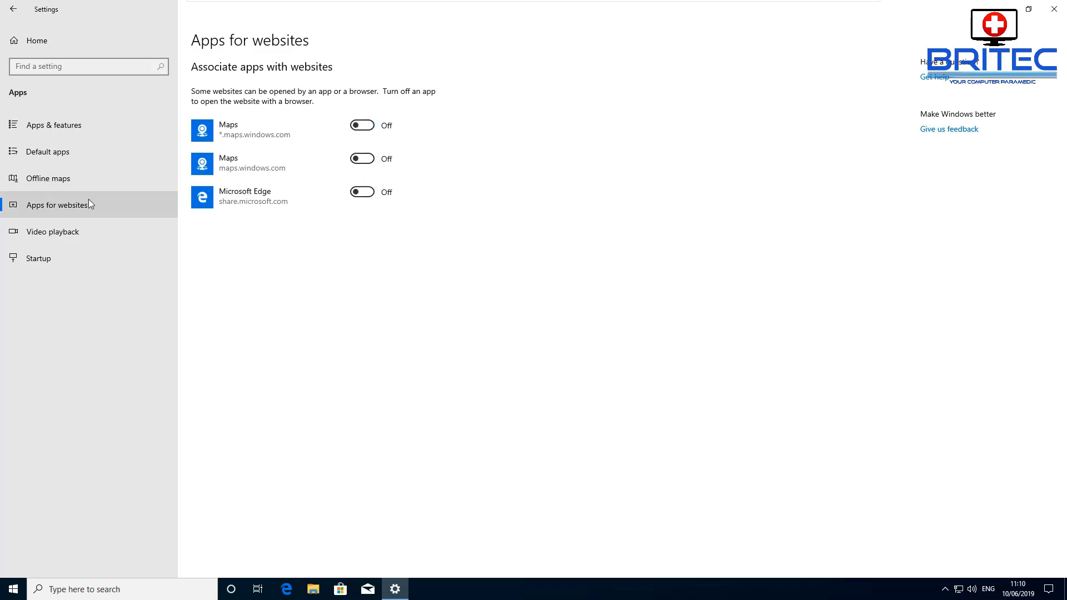
Step: View the video playback settings, then turn off the Windows Security notification icon in the startup apps and return to the Settings home
{"action": "left_click", "coordinate": [51, 239]}
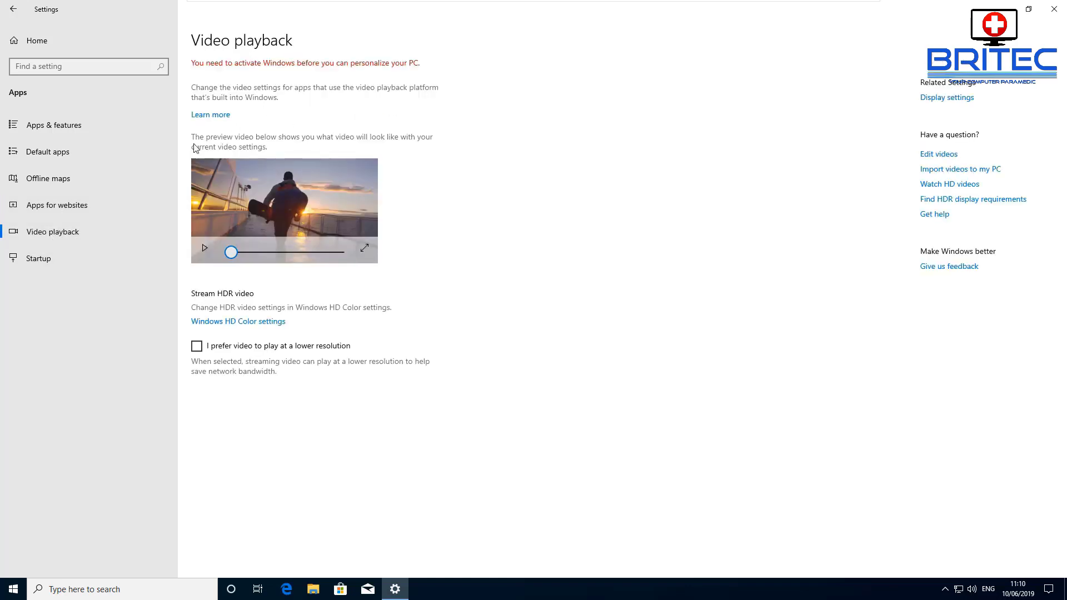
{"action": "left_click", "coordinate": [31, 261]}
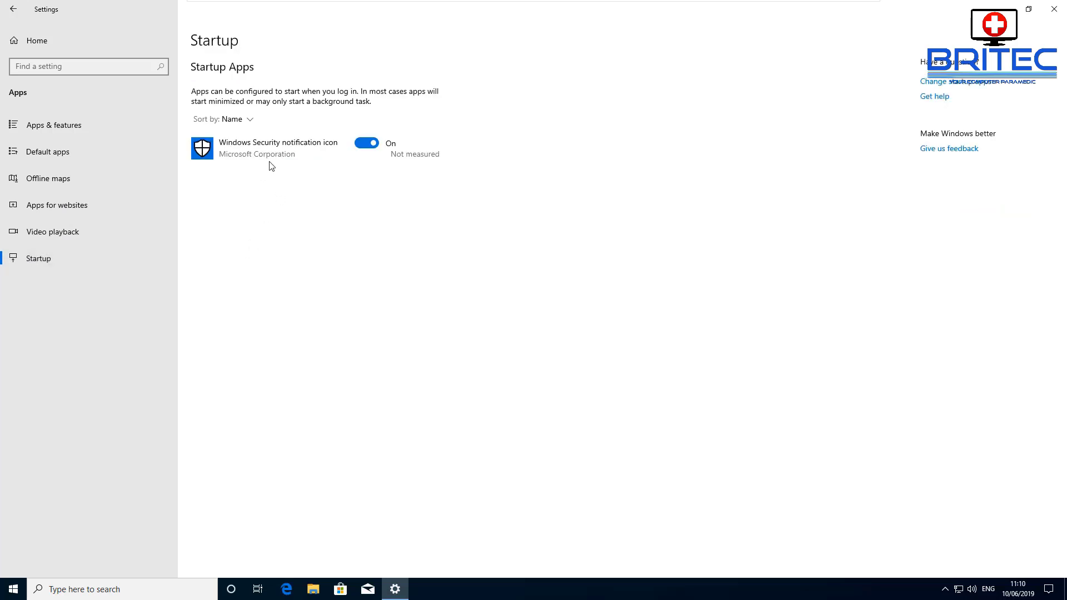
{"action": "left_click", "coordinate": [362, 147]}
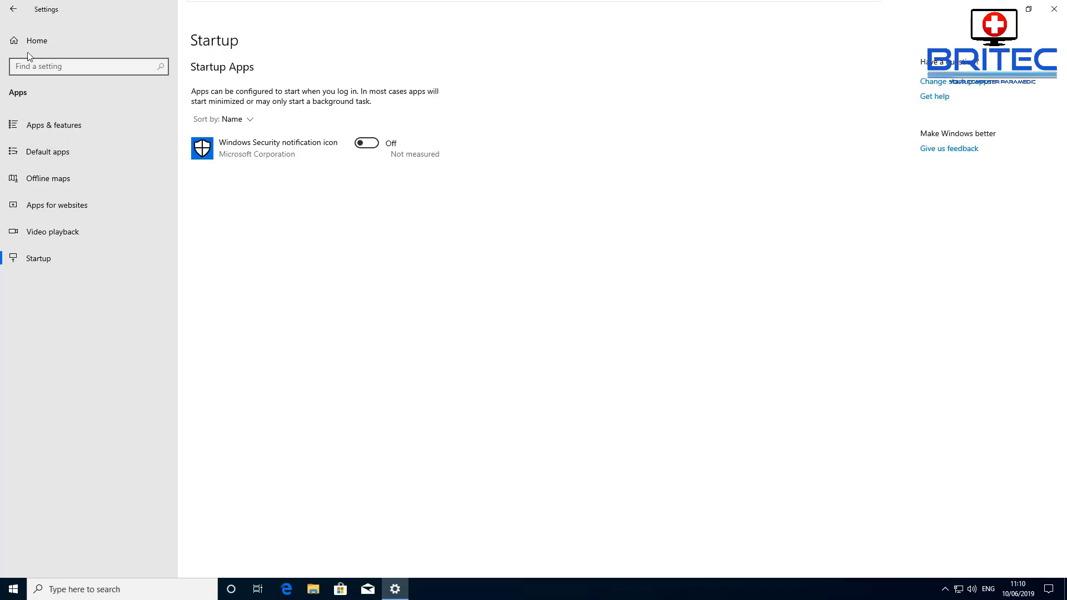
{"action": "left_click", "coordinate": [20, 11]}
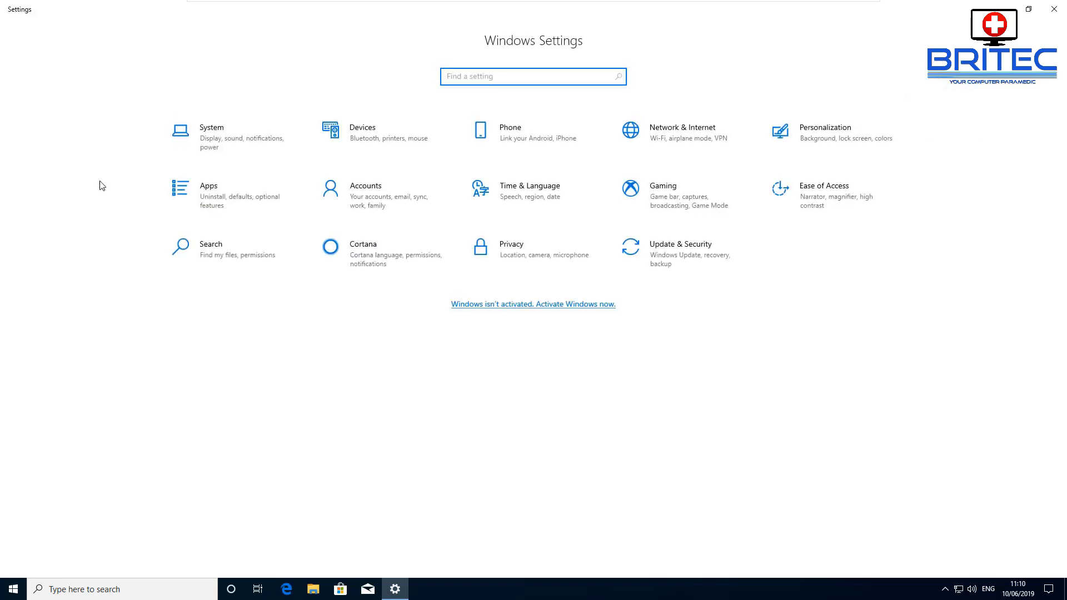
Step: Review the Search settings, covering permissions and history, the Find My Files modes, excluded folders and more details, then return to the Settings home
{"action": "left_click", "coordinate": [235, 245]}
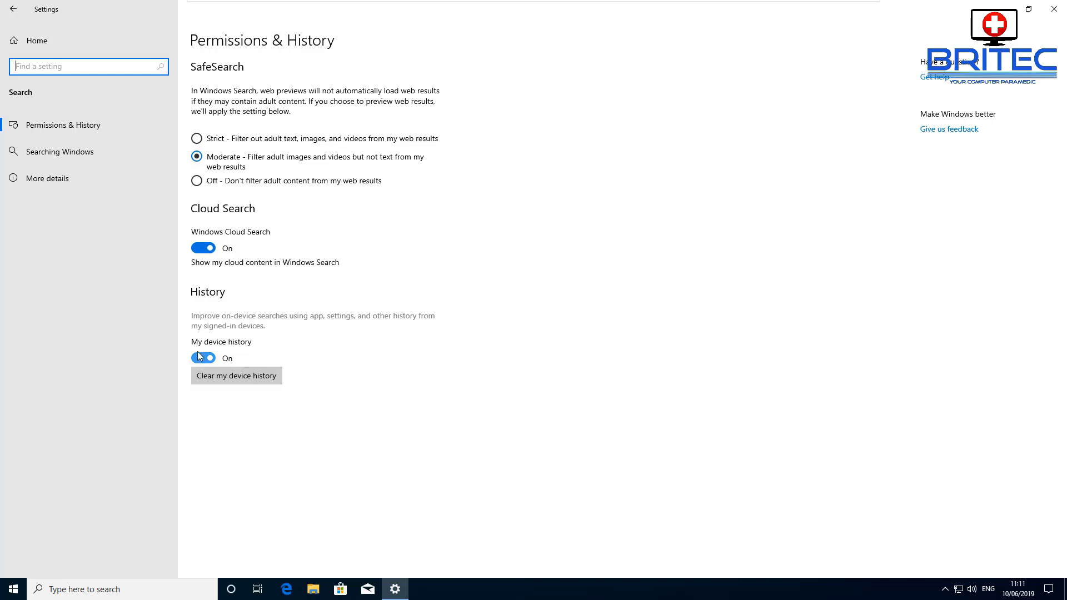
{"action": "left_click", "coordinate": [61, 153]}
{"action": "scroll", "coordinate": [268, 347], "scroll_direction": "down", "scroll_amount": 3}
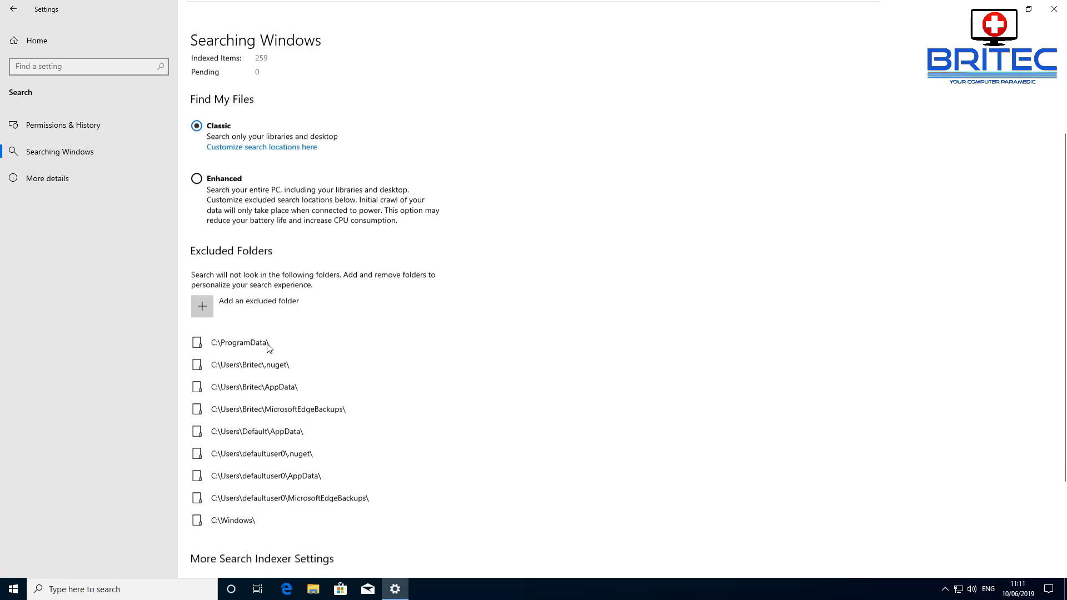
{"action": "scroll", "coordinate": [264, 348], "scroll_direction": "up", "scroll_amount": 2}
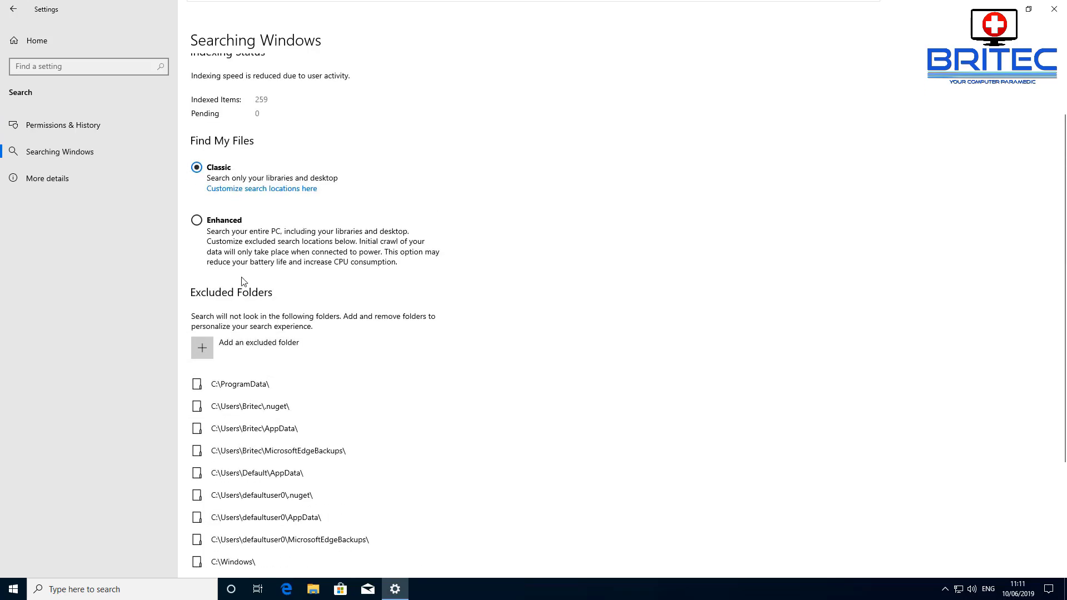
{"action": "scroll", "coordinate": [250, 278], "scroll_direction": "up", "scroll_amount": 2}
{"action": "scroll", "coordinate": [262, 357], "scroll_direction": "down", "scroll_amount": 4}
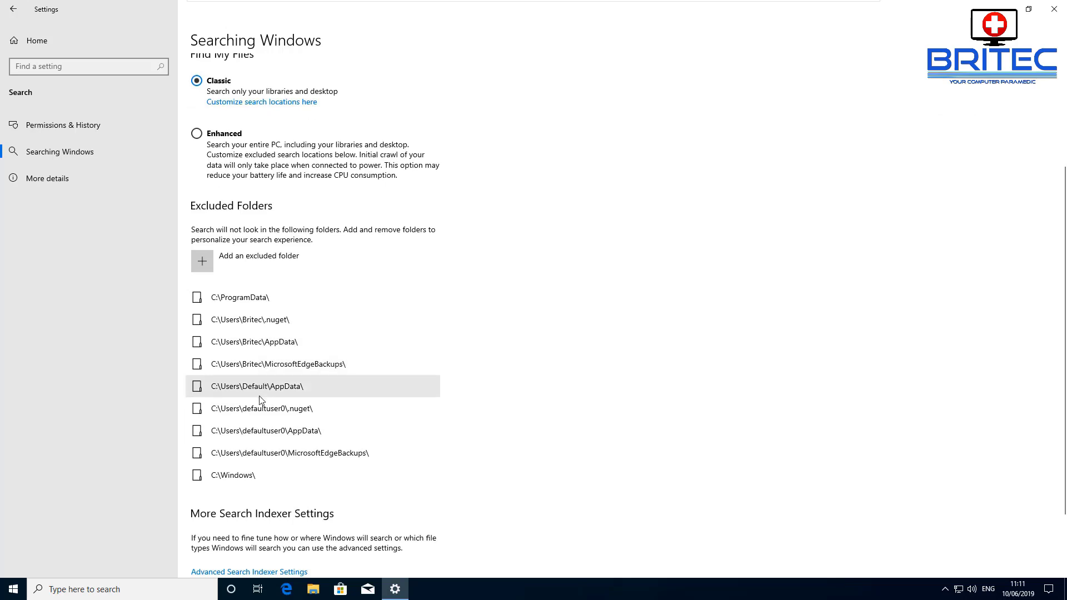
{"action": "scroll", "coordinate": [252, 431], "scroll_direction": "down", "scroll_amount": 2}
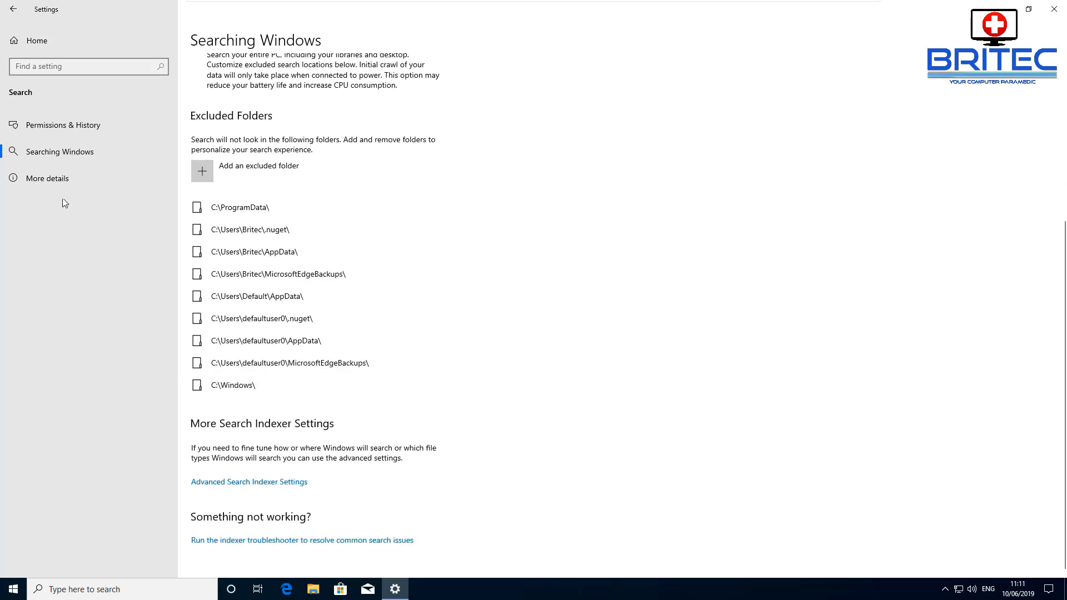
{"action": "left_click", "coordinate": [46, 180]}
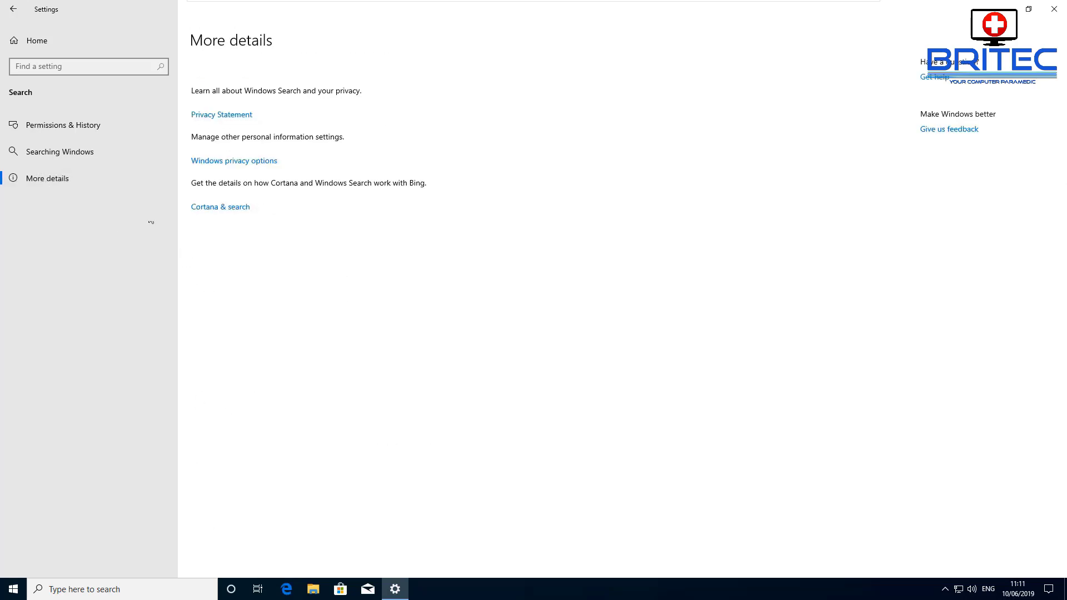
{"action": "left_click", "coordinate": [13, 9]}
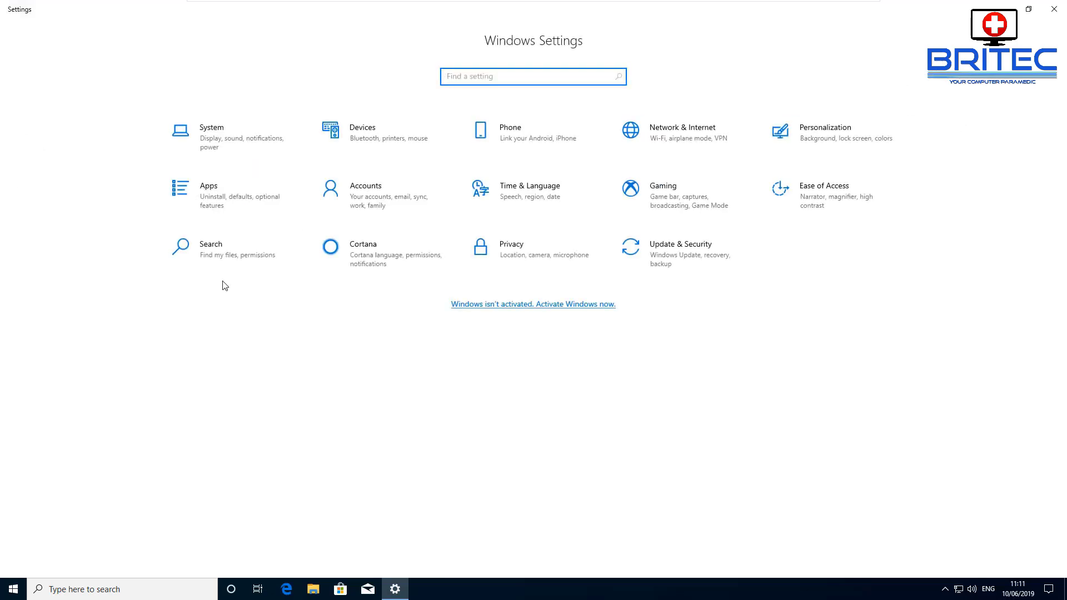
Step: In the Cortana settings, turn off the response to "Hey Cortana" and the use of Cortana when the device is locked
{"action": "left_click", "coordinate": [349, 138]}
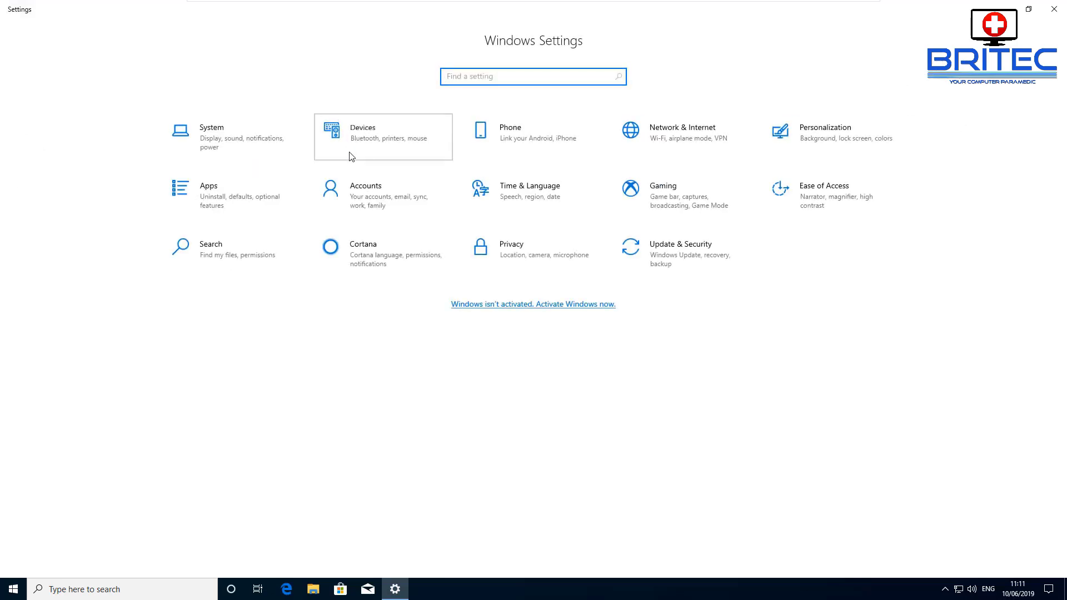
{"action": "left_click", "coordinate": [351, 251]}
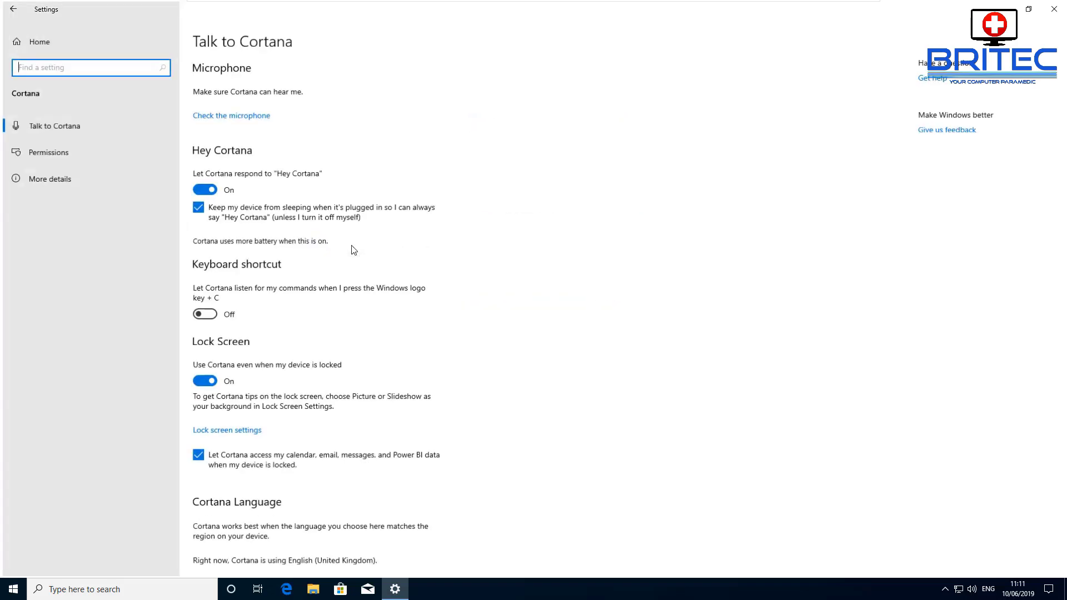
{"action": "left_click", "coordinate": [210, 190]}
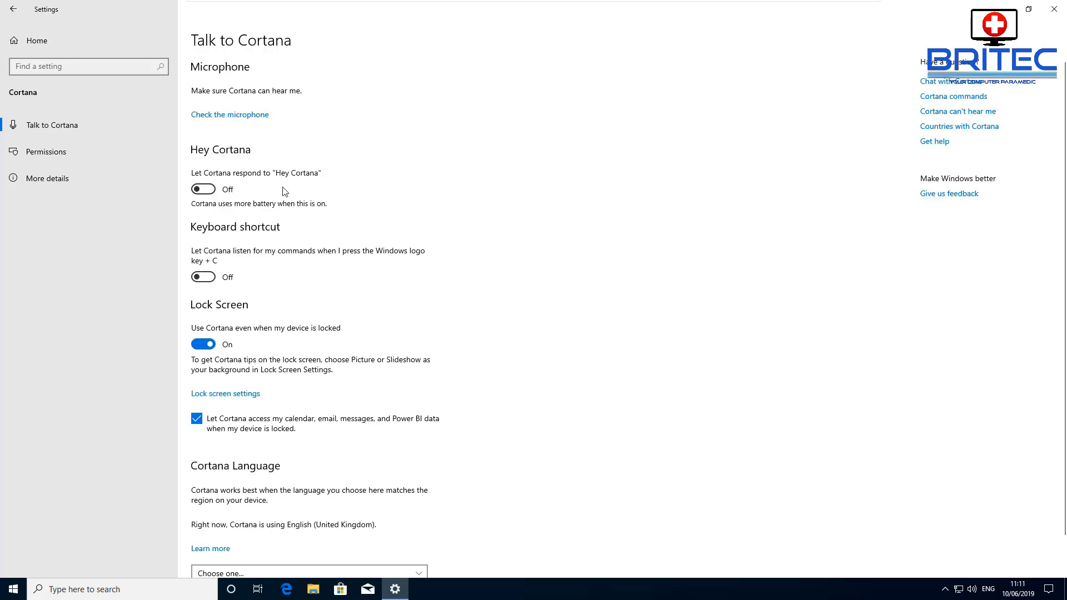
{"action": "left_click", "coordinate": [204, 345]}
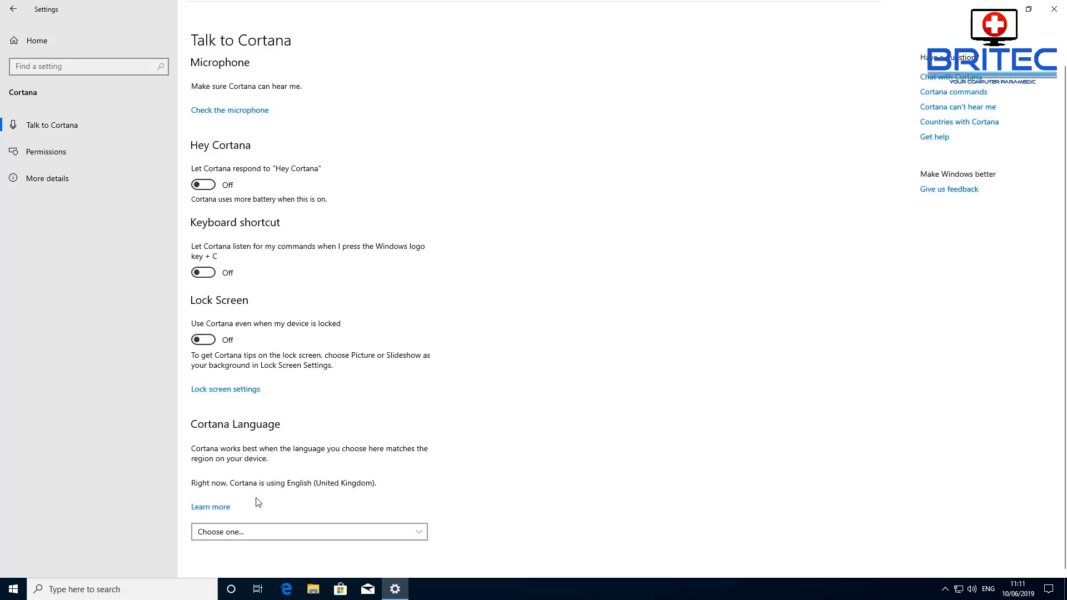
Step: Review the Cortana language choices, permissions and more details without changing anything, then return to the Settings home
{"action": "left_click", "coordinate": [314, 532]}
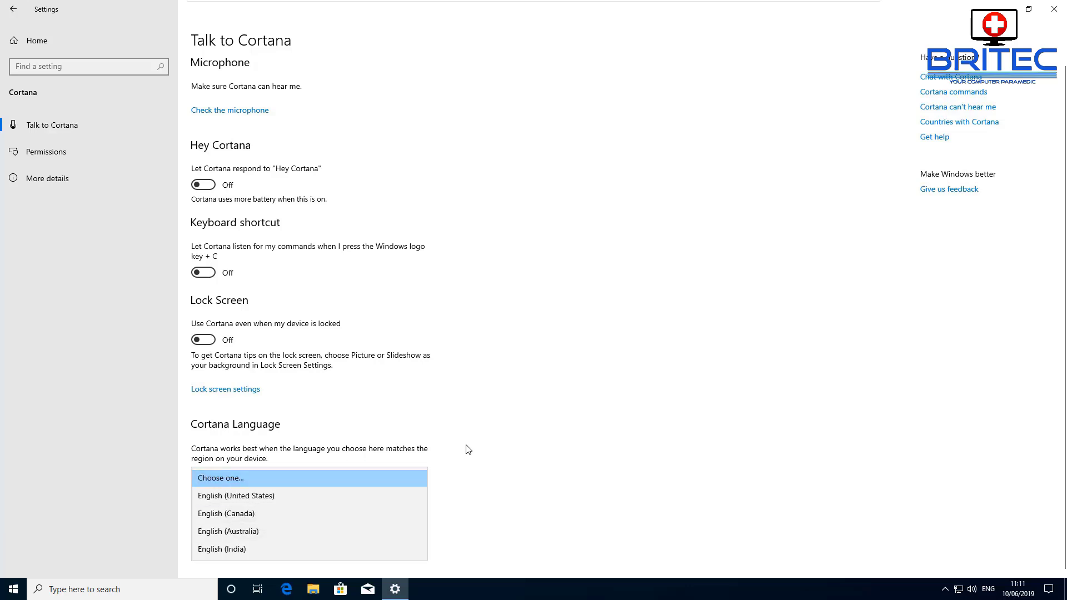
{"action": "left_click", "coordinate": [481, 460]}
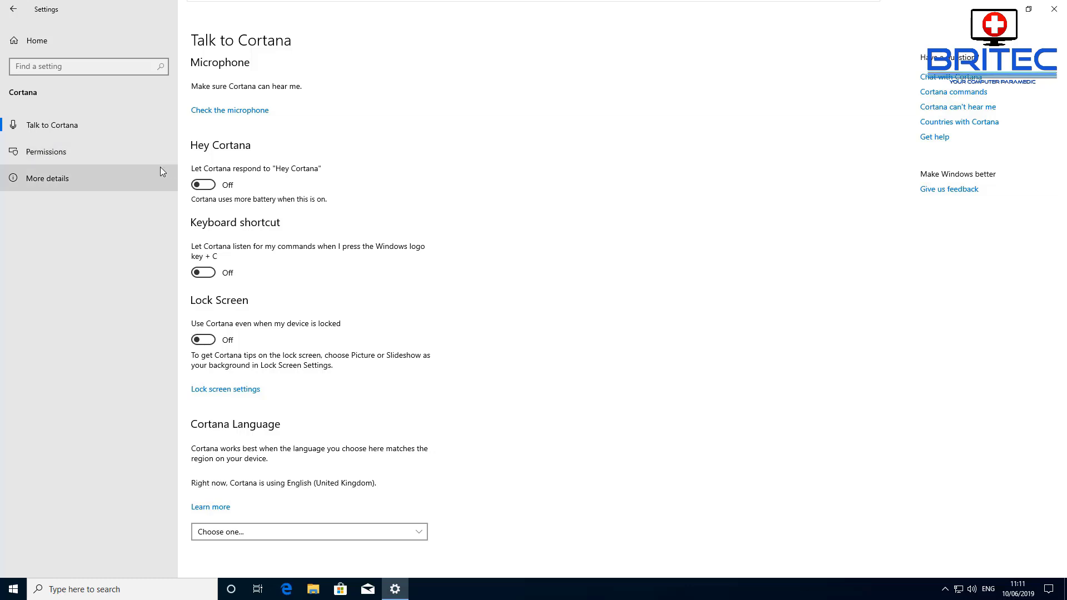
{"action": "left_click", "coordinate": [44, 153]}
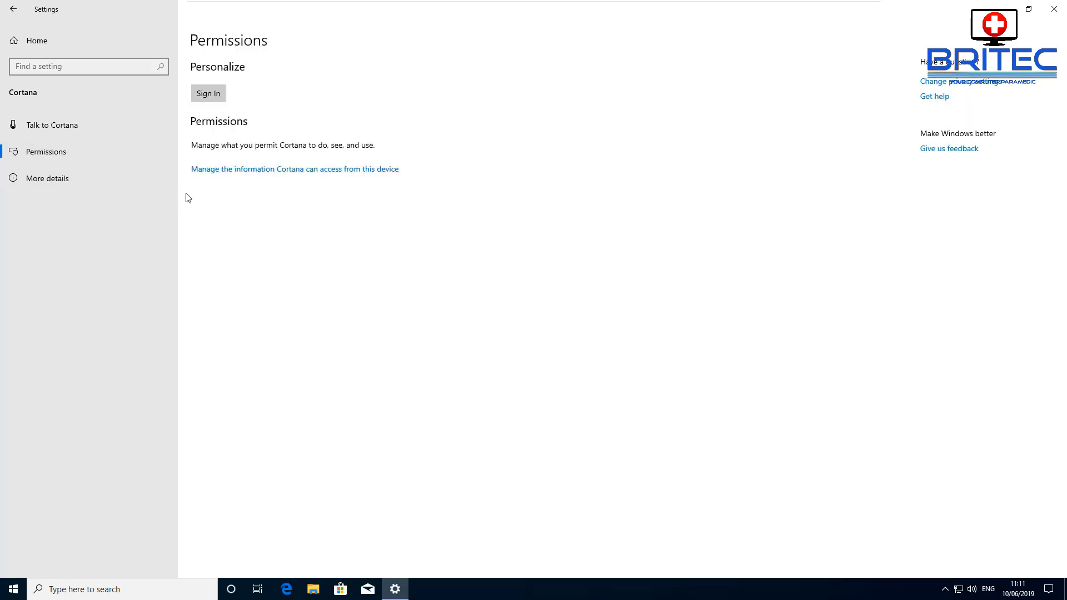
{"action": "left_click", "coordinate": [29, 183]}
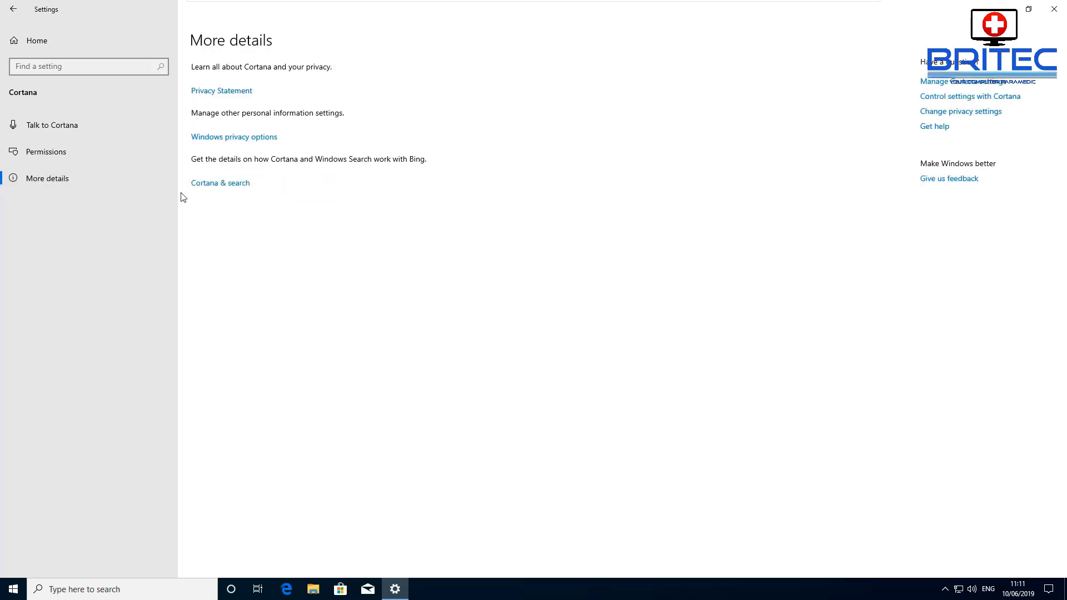
{"action": "left_click", "coordinate": [14, 9]}
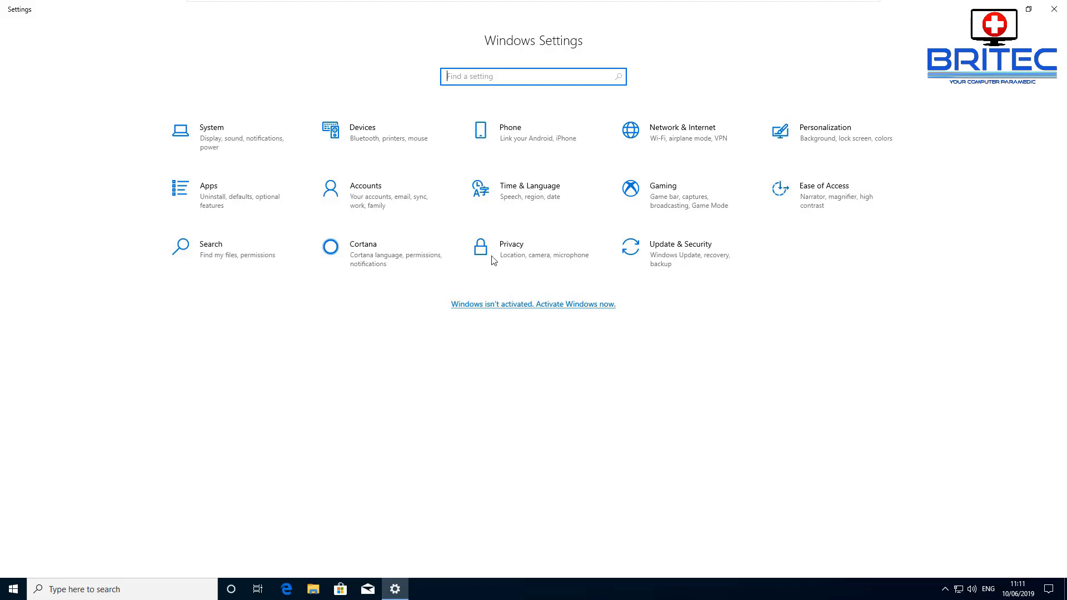
Step: In the General privacy options, turn off advertising ID, language list access for websites, app launch tracking and suggested content in Settings
{"action": "left_click", "coordinate": [516, 261]}
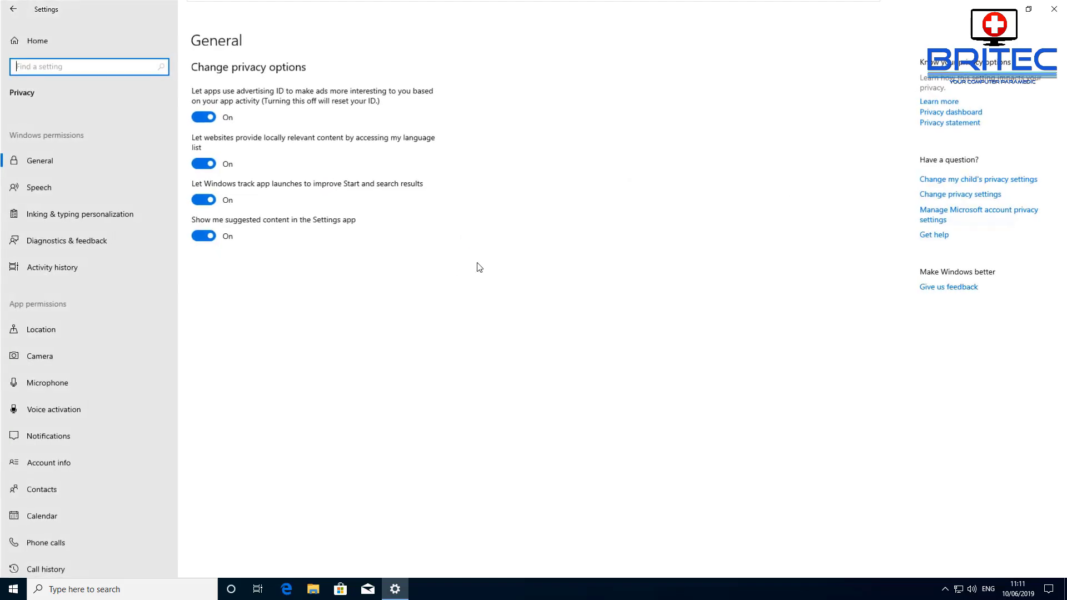
{"action": "left_click", "coordinate": [203, 117]}
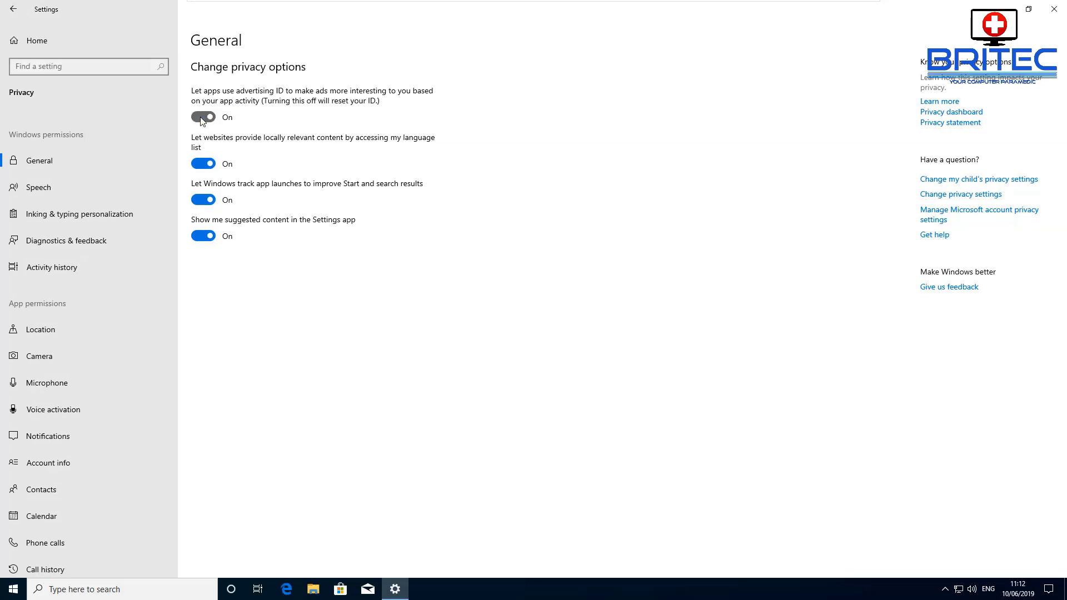
{"action": "left_click", "coordinate": [199, 165]}
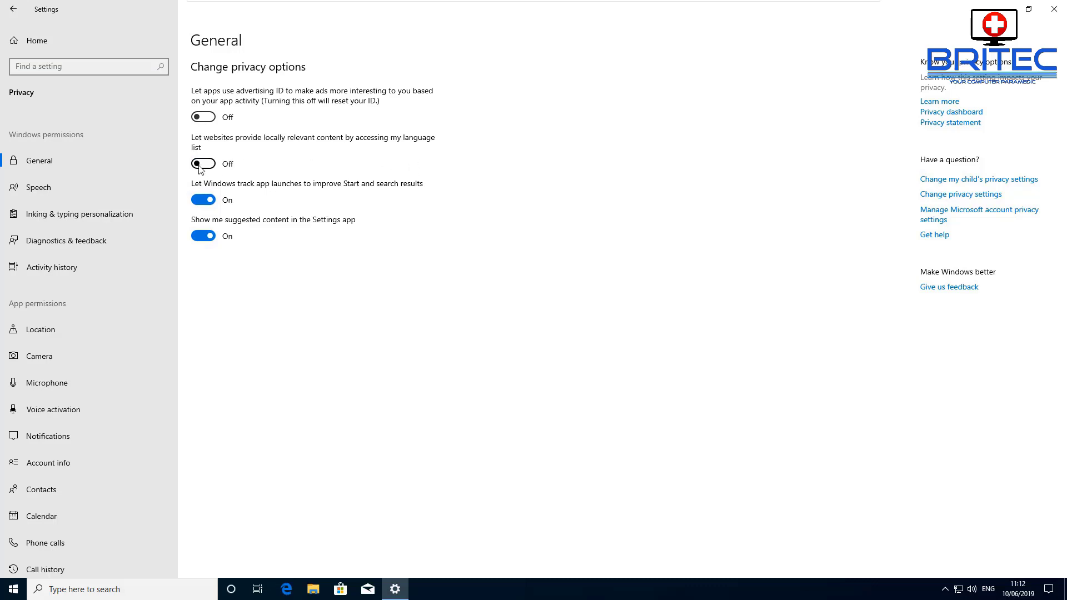
{"action": "left_click", "coordinate": [203, 201]}
{"action": "left_click", "coordinate": [203, 236]}
Step: In the privacy settings, turn off online speech recognition and inking and typing personalization
{"action": "left_click", "coordinate": [31, 183]}
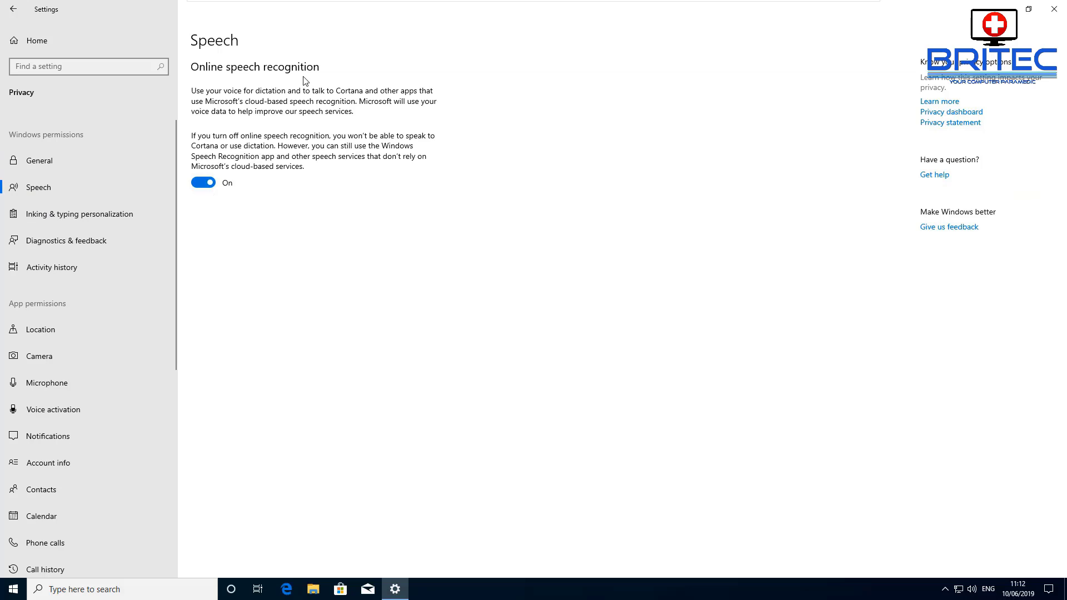
{"action": "left_click", "coordinate": [204, 183]}
{"action": "left_click", "coordinate": [28, 222]}
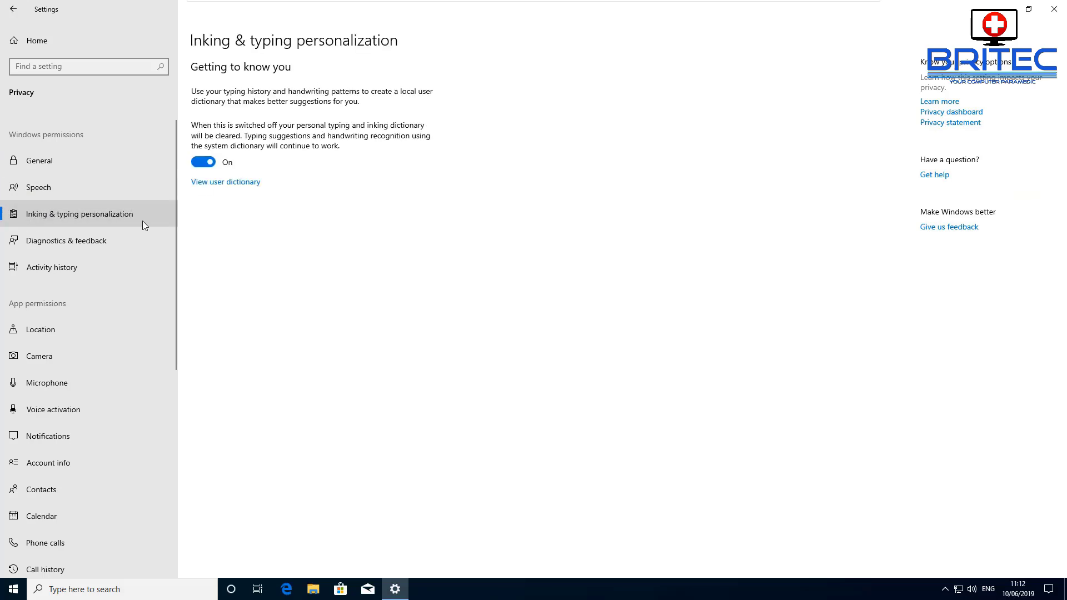
{"action": "left_click", "coordinate": [208, 162]}
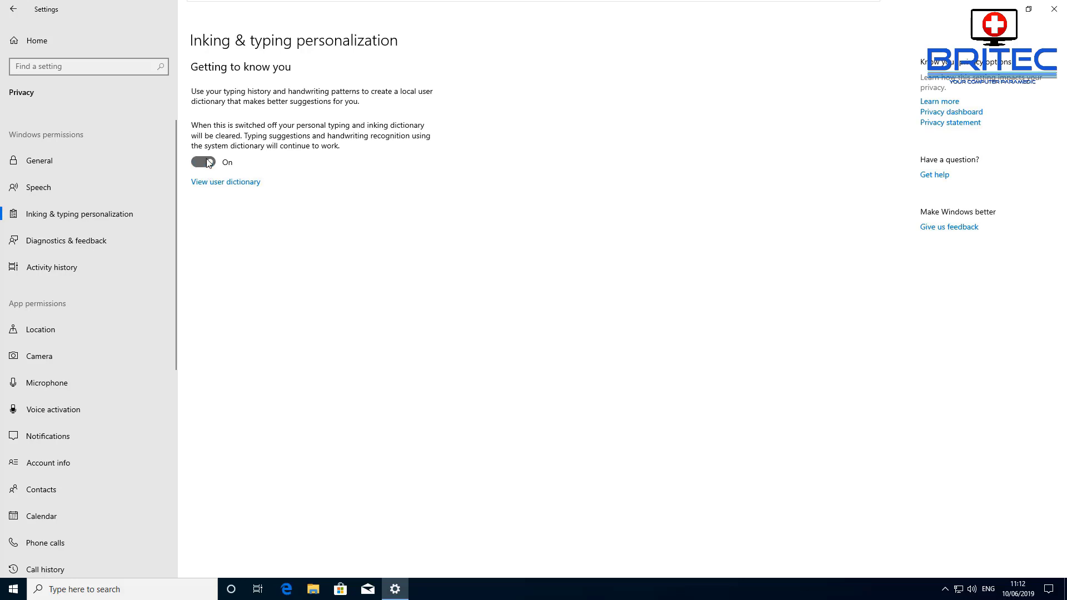
Step: In Diagnostics & feedback, try Basic diagnostic data, switch back to Full, and turn off Improve inking and typing and Tailored experiences
{"action": "left_click", "coordinate": [44, 245]}
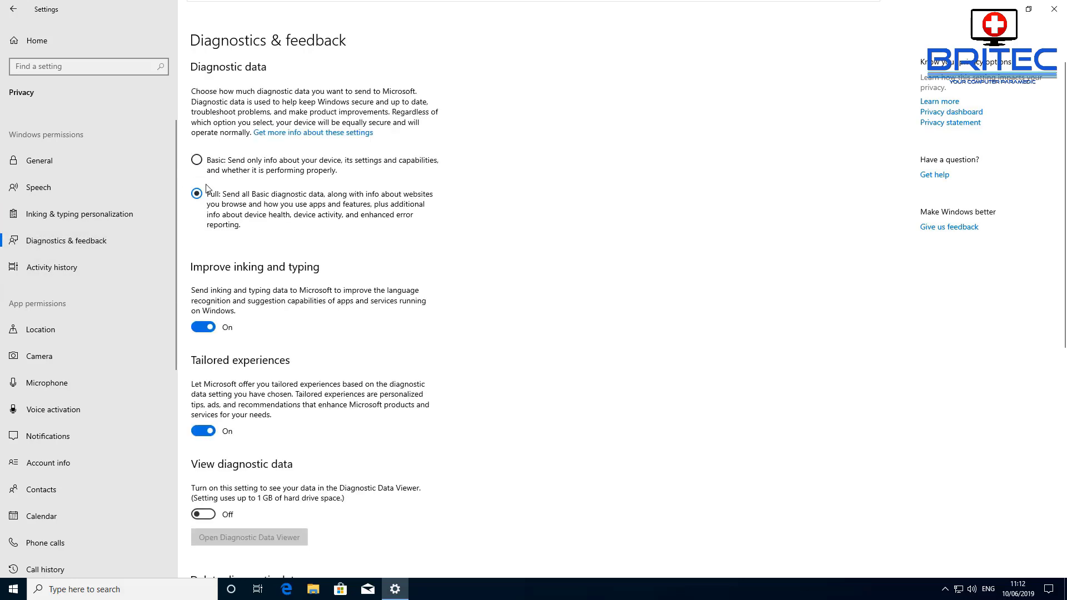
{"action": "left_click", "coordinate": [197, 161]}
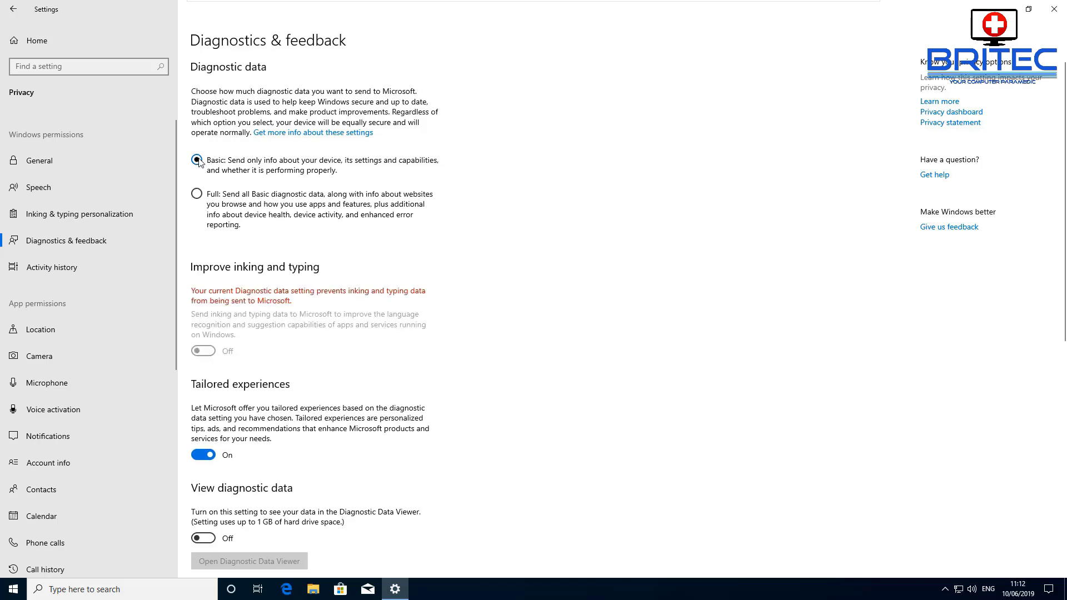
{"action": "left_click", "coordinate": [197, 194]}
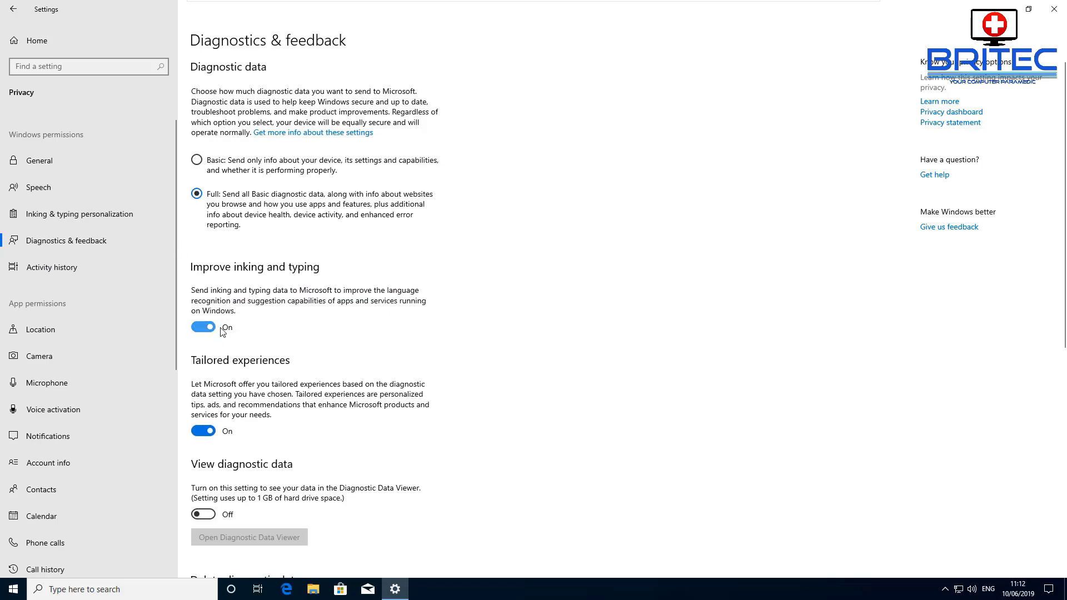
{"action": "left_click", "coordinate": [217, 331]}
{"action": "left_click", "coordinate": [204, 432]}
{"action": "scroll", "coordinate": [260, 401], "scroll_direction": "down", "scroll_amount": 5}
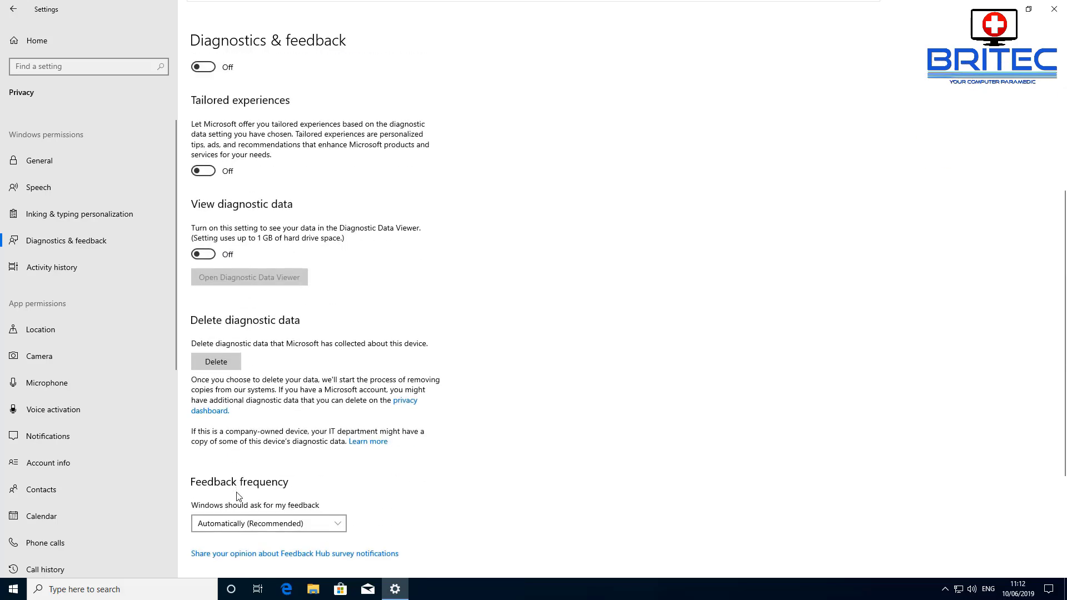
Step: Delete the diagnostic data Microsoft has collected about this device and set the feedback frequency to Never
{"action": "left_click", "coordinate": [215, 362]}
{"action": "left_click", "coordinate": [221, 368]}
{"action": "scroll", "coordinate": [306, 369], "scroll_direction": "down", "scroll_amount": 3}
{"action": "left_click", "coordinate": [305, 356]}
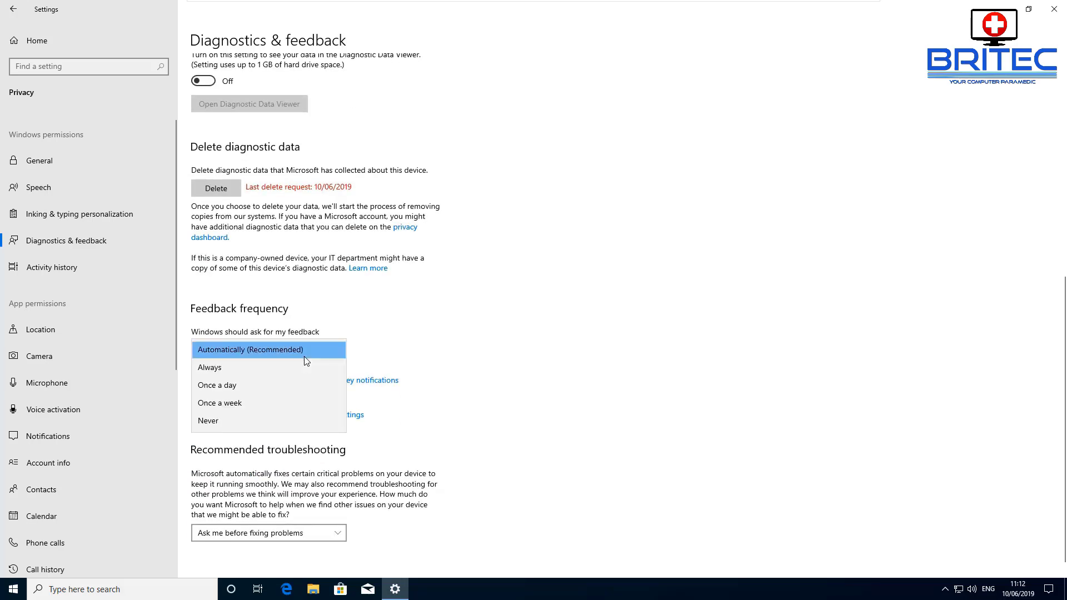
{"action": "left_click", "coordinate": [231, 421]}
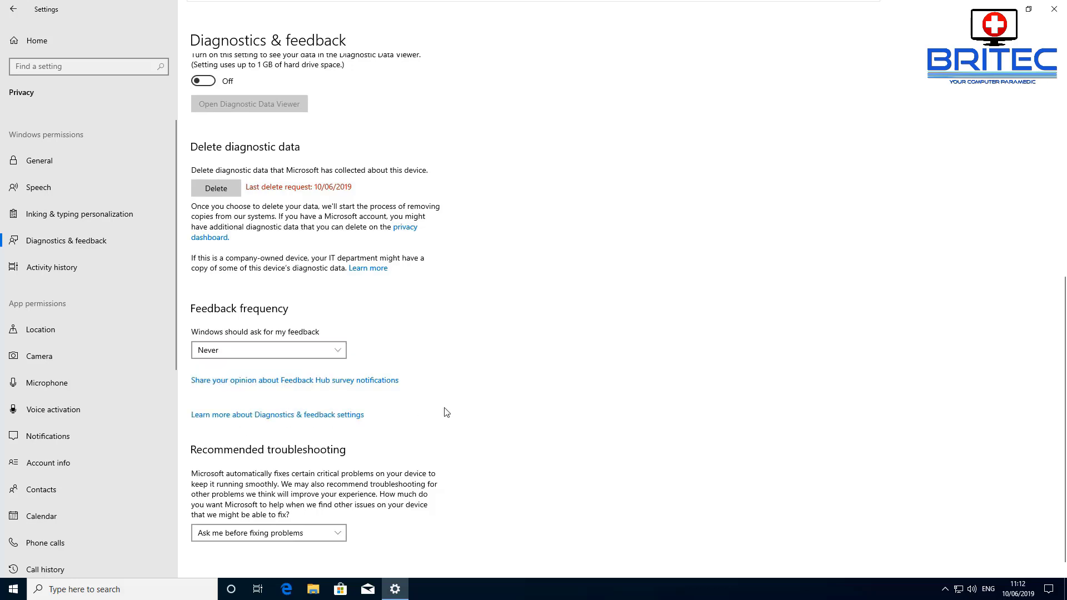
Step: Review the choices for Recommended troubleshooting without changing the selection
{"action": "scroll", "coordinate": [393, 408], "scroll_direction": "down", "scroll_amount": 1}
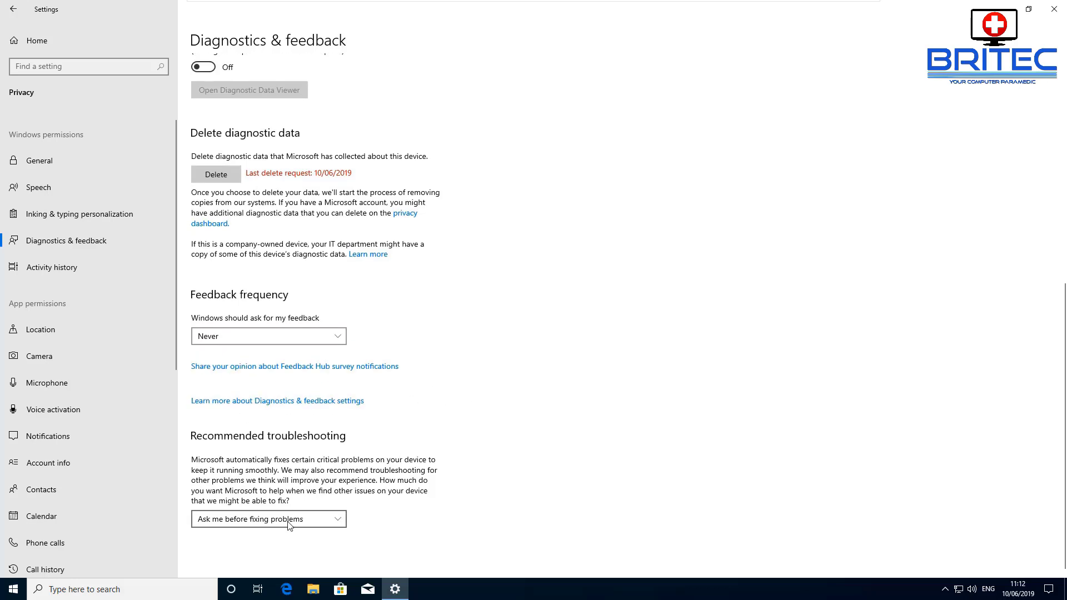
{"action": "left_click", "coordinate": [288, 521]}
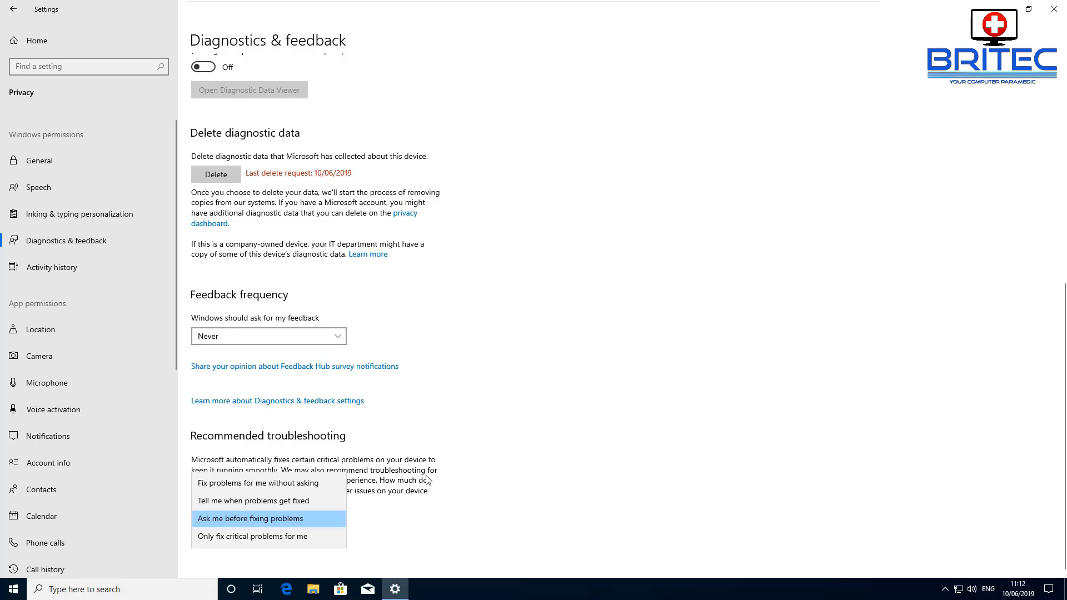
{"action": "left_click", "coordinate": [518, 478]}
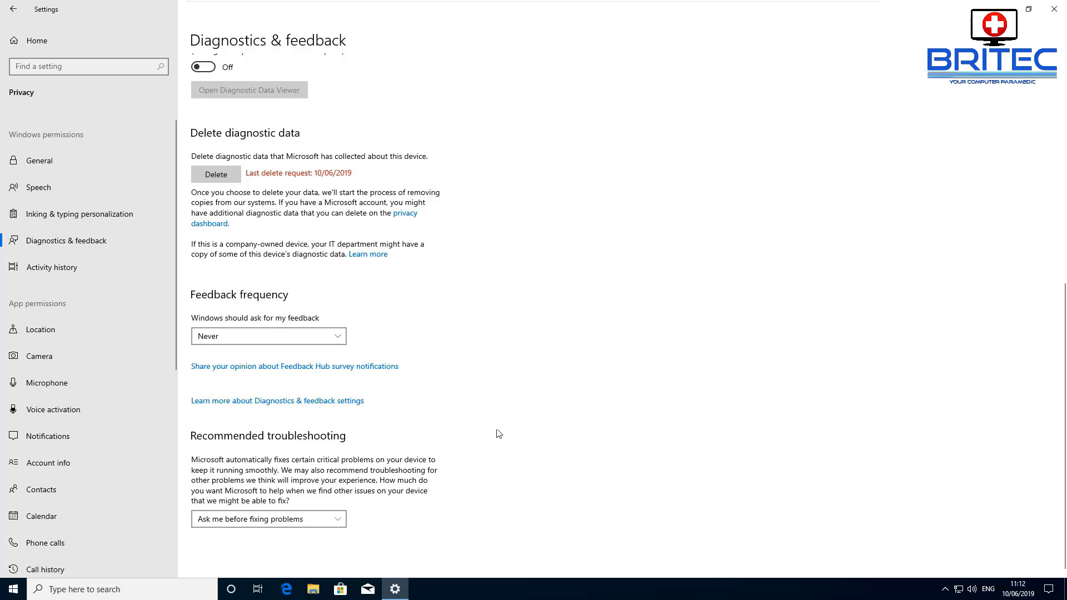
Step: Set the diagnostic data sent to Microsoft to Basic
{"action": "scroll", "coordinate": [486, 424], "scroll_direction": "up", "scroll_amount": 8}
{"action": "left_click", "coordinate": [207, 160]}
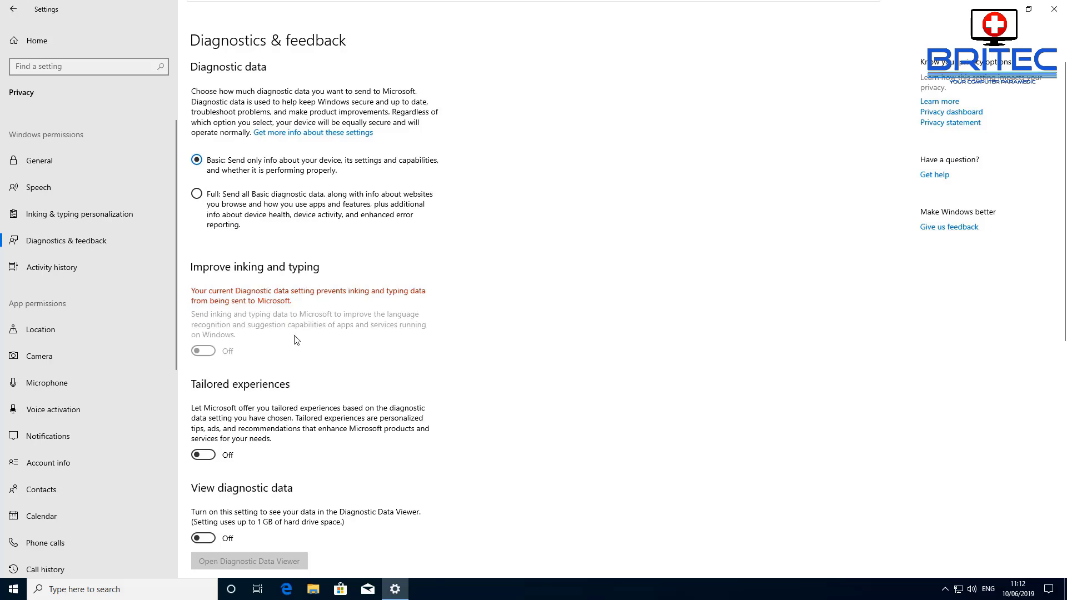
{"action": "scroll", "coordinate": [297, 340], "scroll_direction": "down", "scroll_amount": 6}
{"action": "scroll", "coordinate": [296, 340], "scroll_direction": "up", "scroll_amount": 6}
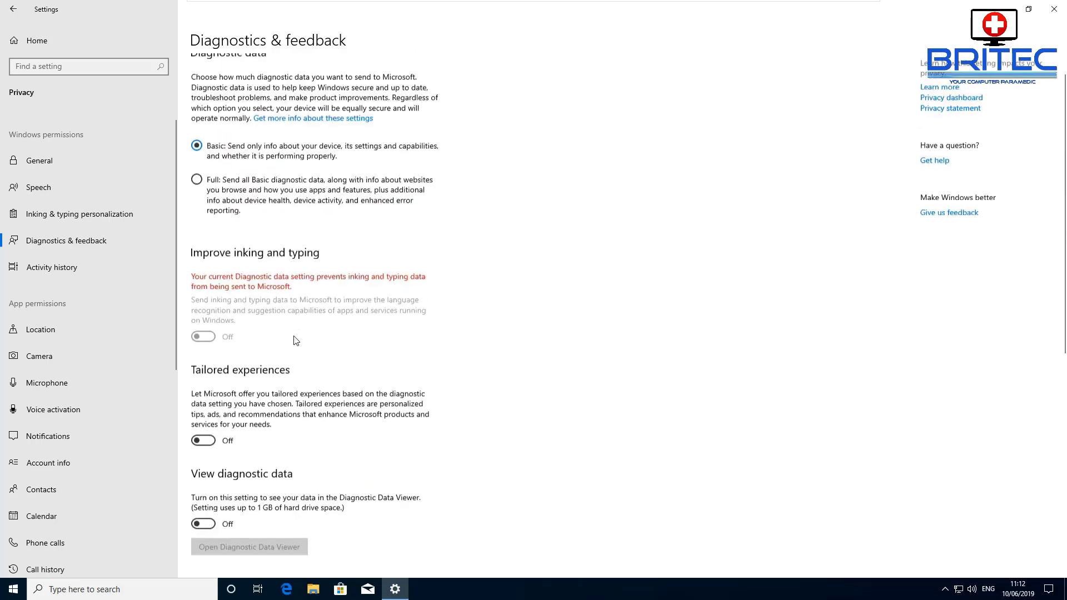
Step: In Activity history, stop storing history on this device and sending it to Microsoft, and clear the existing activity history
{"action": "left_click", "coordinate": [44, 267]}
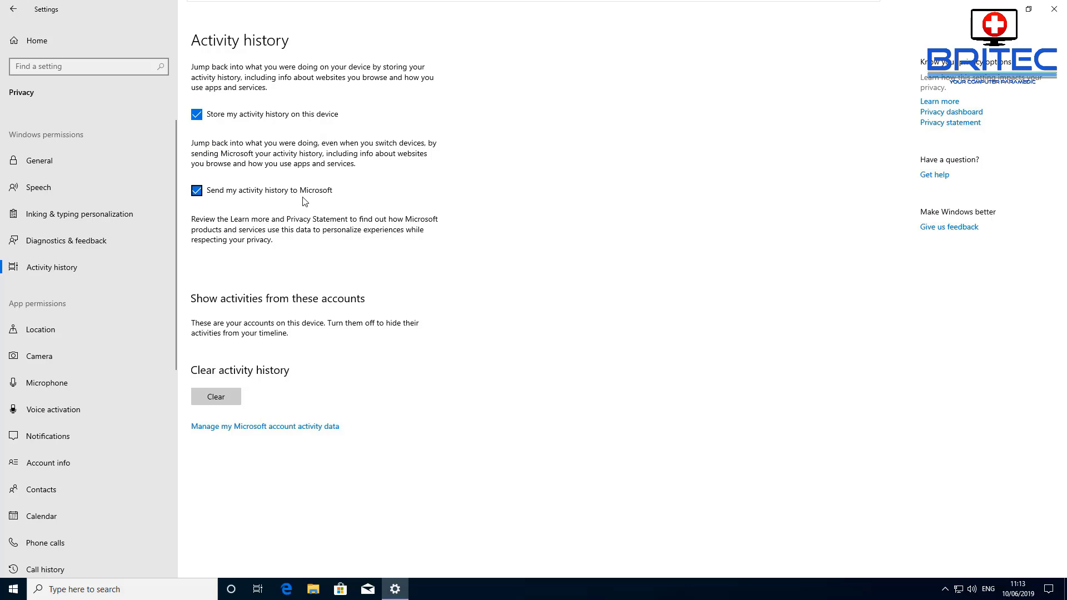
{"action": "left_click", "coordinate": [197, 190]}
{"action": "left_click", "coordinate": [197, 115]}
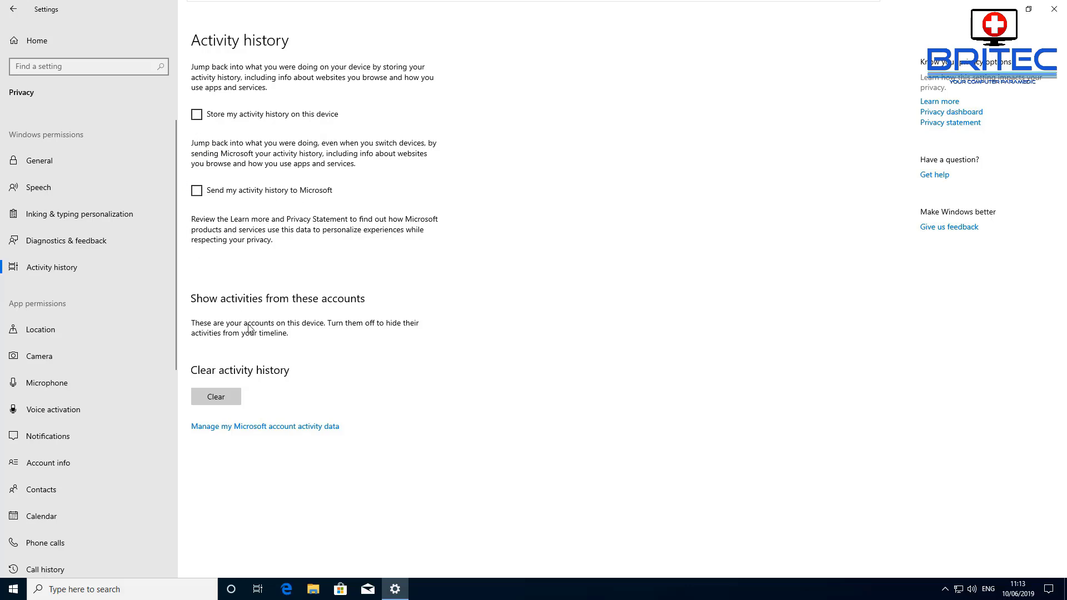
{"action": "left_click", "coordinate": [226, 399]}
{"action": "left_click", "coordinate": [186, 369]}
Step: Open the Microsoft account activity data page, review its privacy options, and close the browser
{"action": "left_click", "coordinate": [310, 431]}
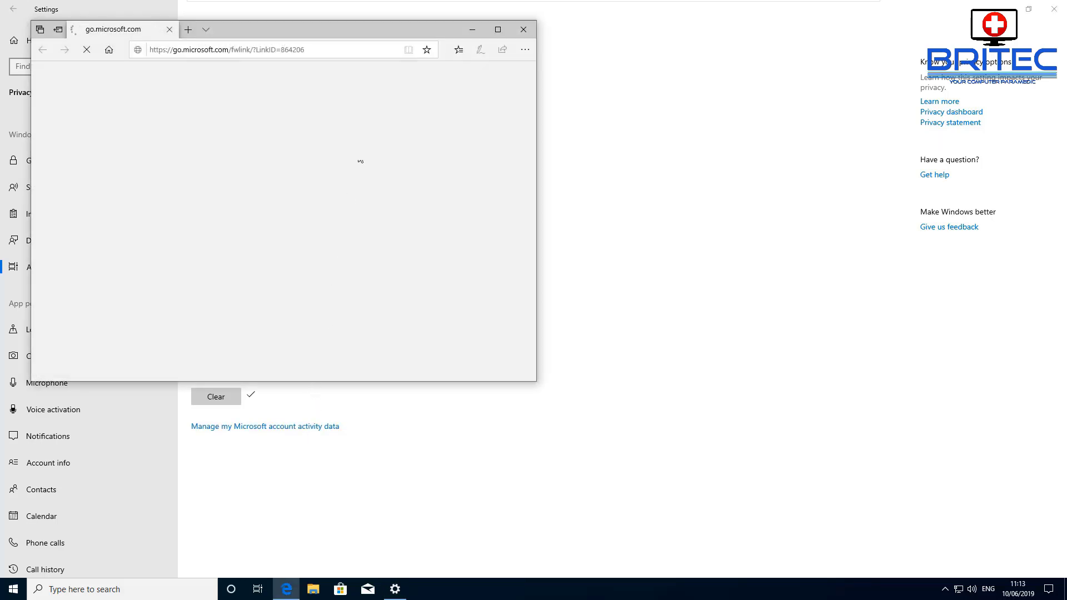
{"action": "left_click", "coordinate": [498, 30]}
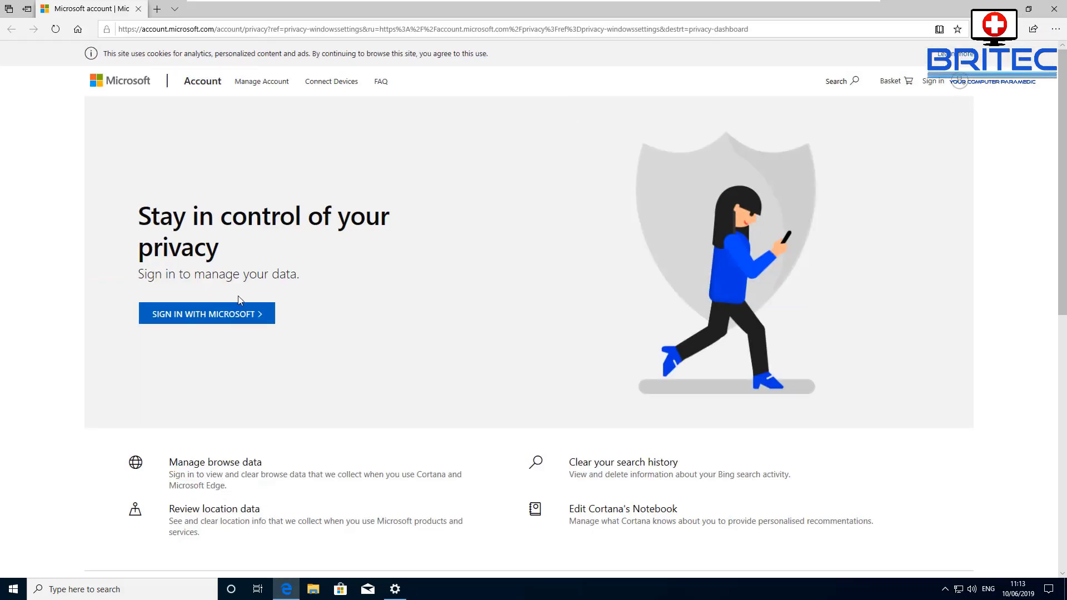
{"action": "scroll", "coordinate": [797, 300], "scroll_direction": "down", "scroll_amount": 4}
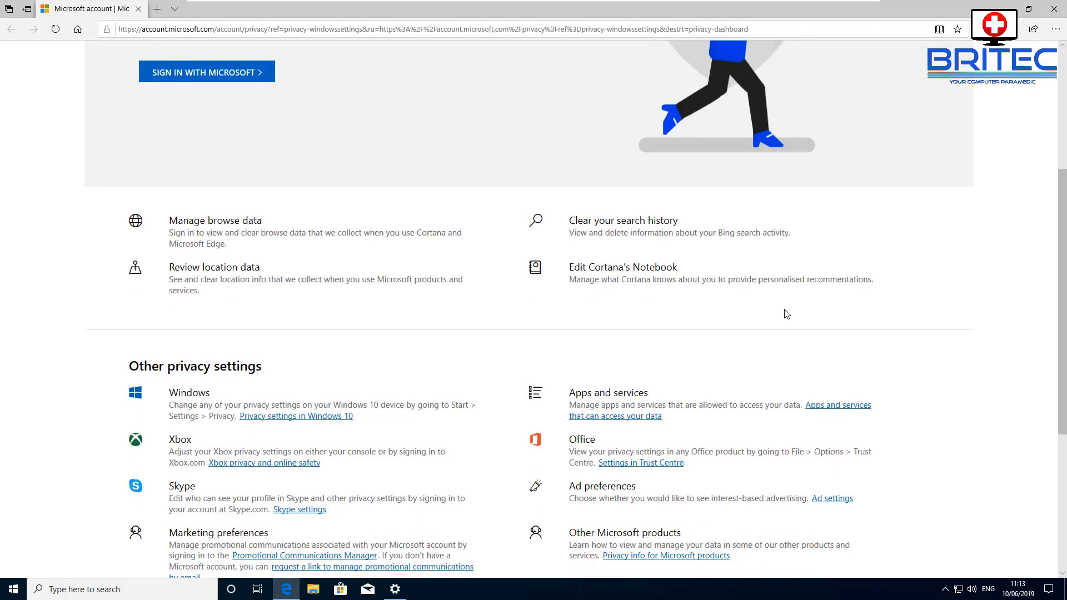
{"action": "left_click", "coordinate": [1055, 10]}
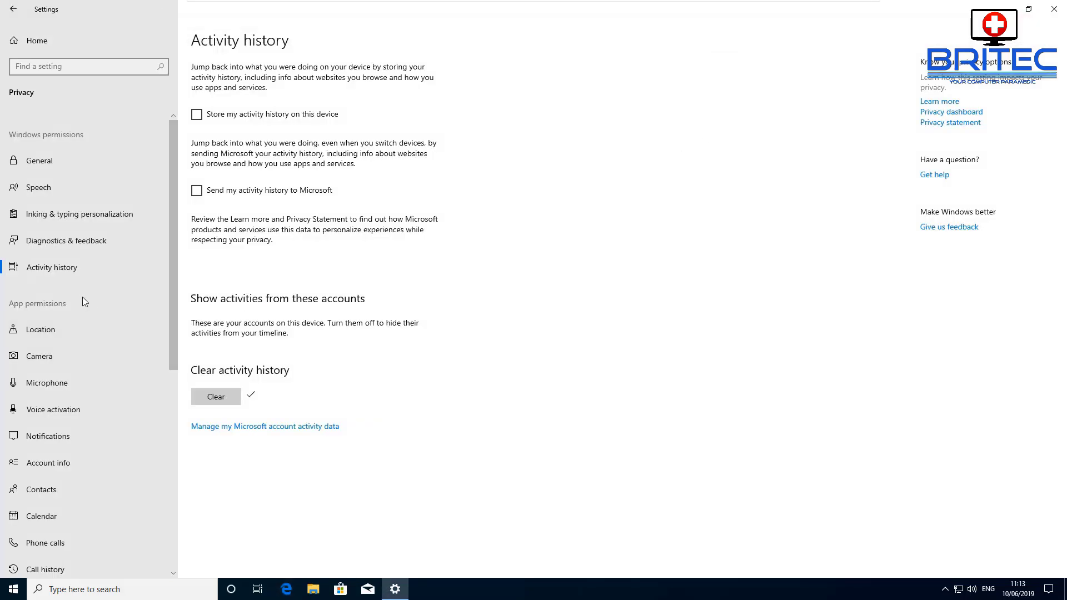
Step: In the Location privacy settings, turn off location access for apps and for this device, and clear the location history
{"action": "left_click", "coordinate": [38, 330]}
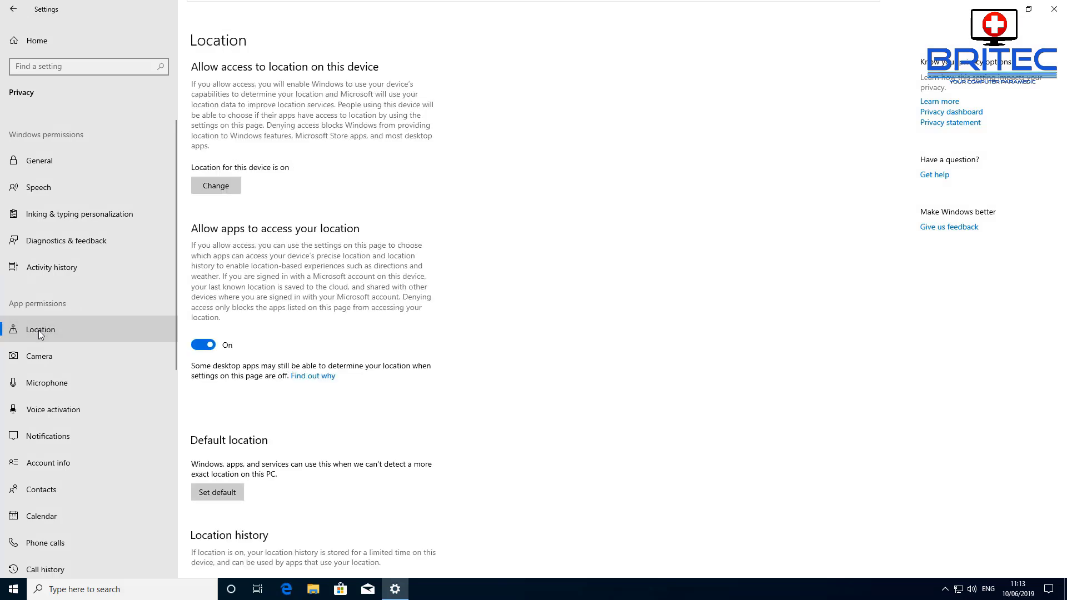
{"action": "left_click", "coordinate": [207, 343]}
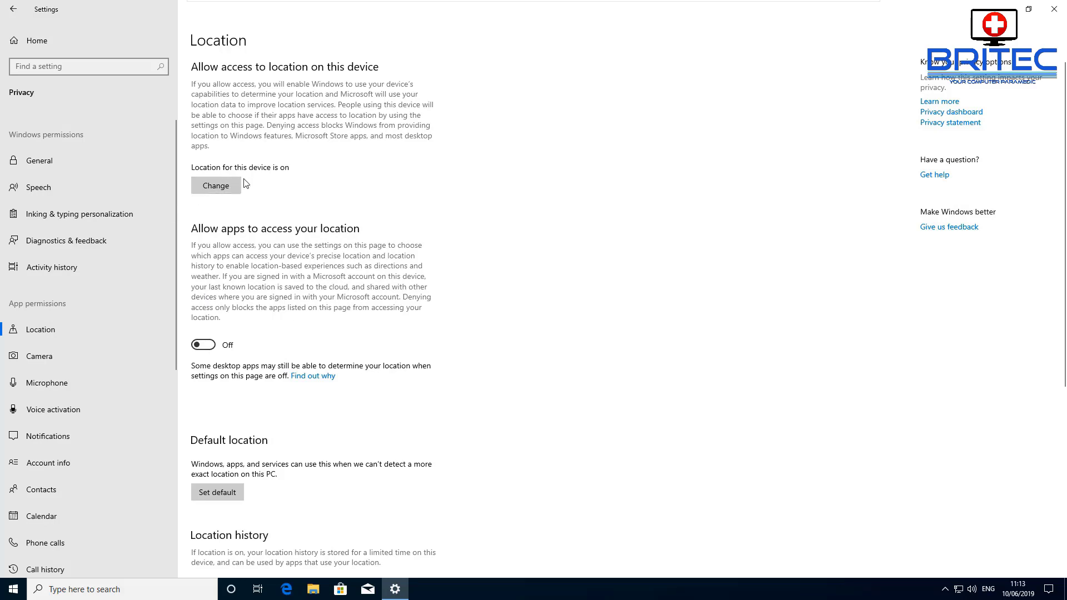
{"action": "left_click", "coordinate": [218, 187]}
{"action": "left_click", "coordinate": [165, 136]}
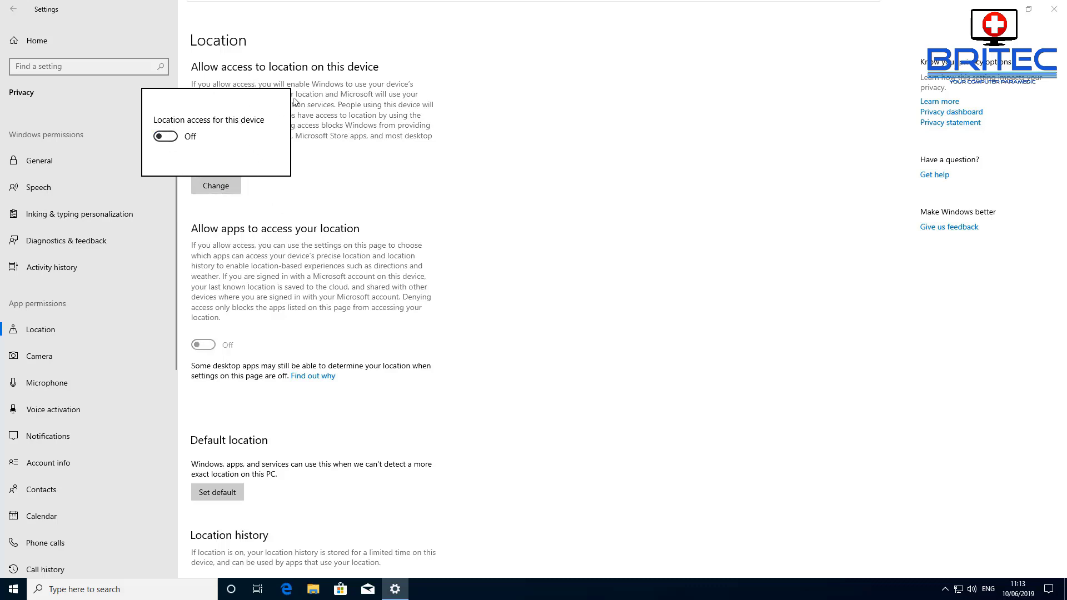
{"action": "left_click", "coordinate": [334, 201]}
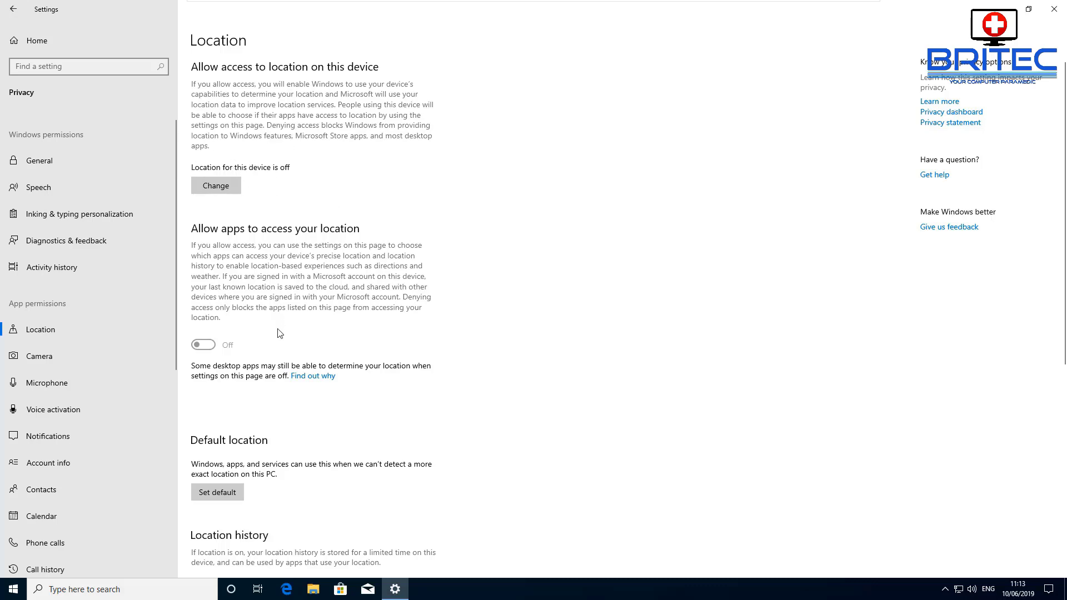
{"action": "scroll", "coordinate": [267, 398], "scroll_direction": "down", "scroll_amount": 5}
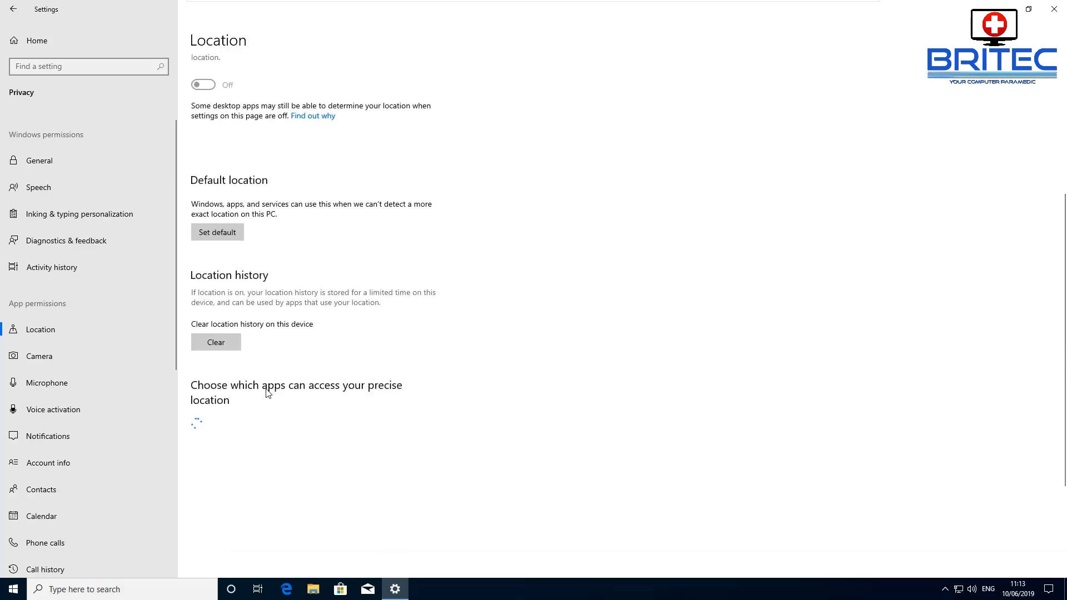
{"action": "left_click", "coordinate": [216, 342]}
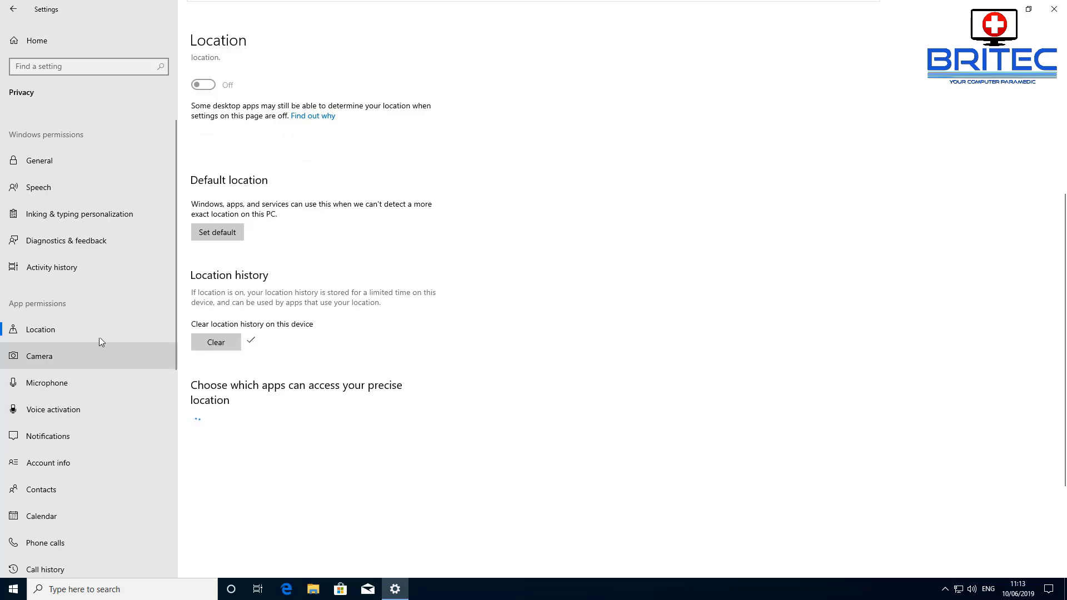
Step: In the Camera privacy settings, turn off camera access for apps and for this device
{"action": "left_click", "coordinate": [31, 361]}
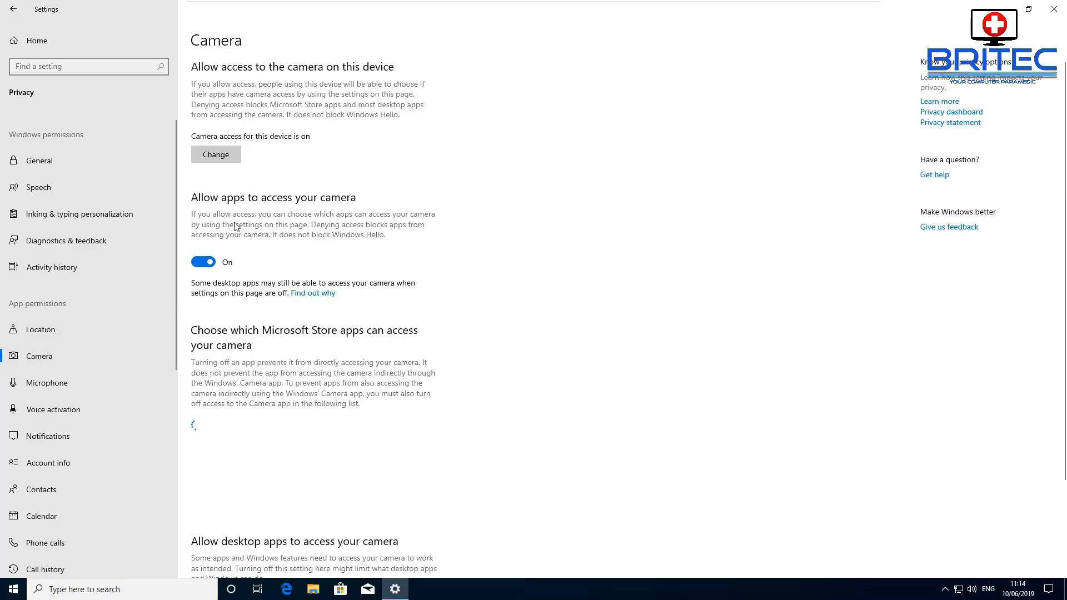
{"action": "left_click", "coordinate": [204, 262]}
{"action": "left_click", "coordinate": [204, 263]}
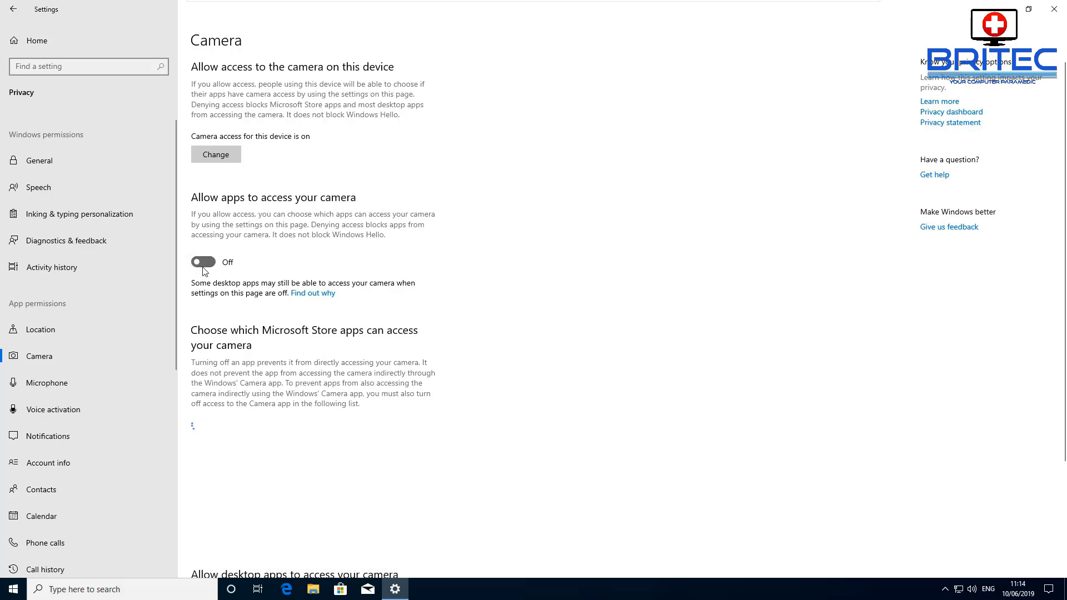
{"action": "left_click", "coordinate": [204, 263]}
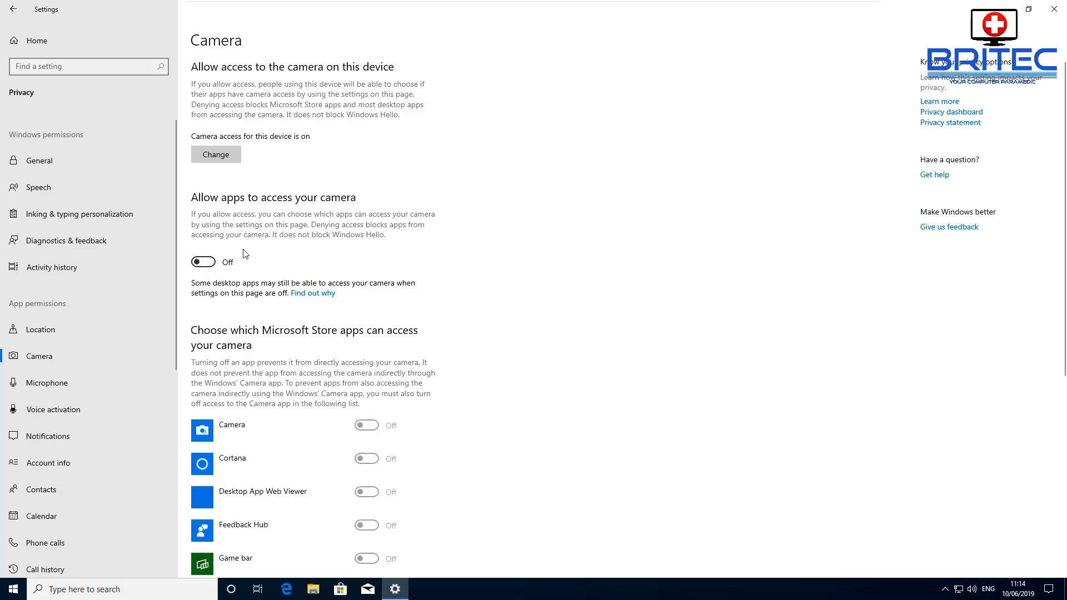
{"action": "left_click", "coordinate": [217, 156]}
{"action": "left_click", "coordinate": [166, 106]}
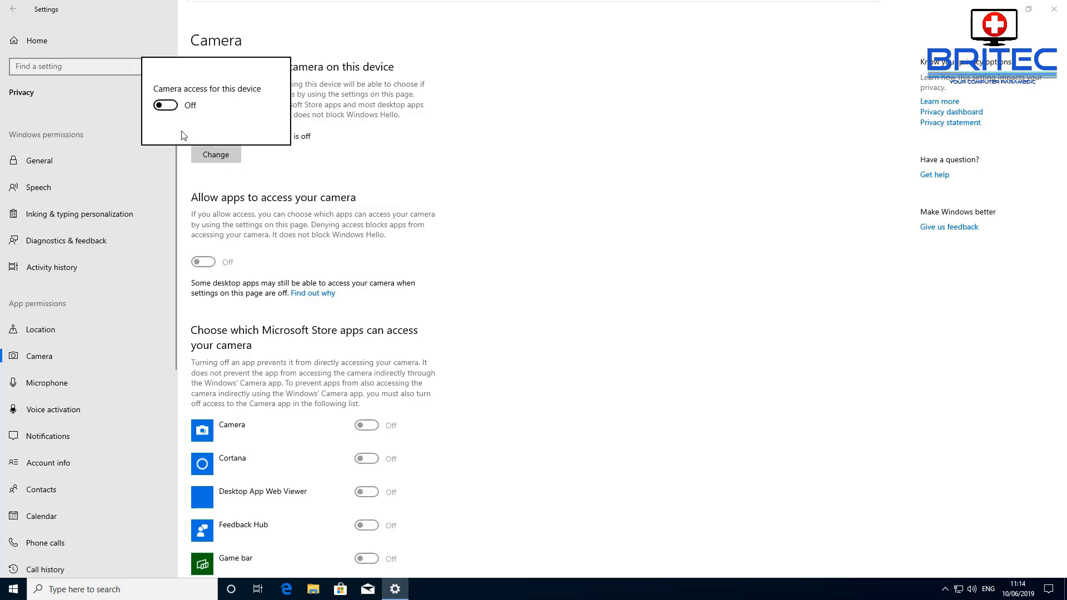
{"action": "left_click", "coordinate": [243, 179]}
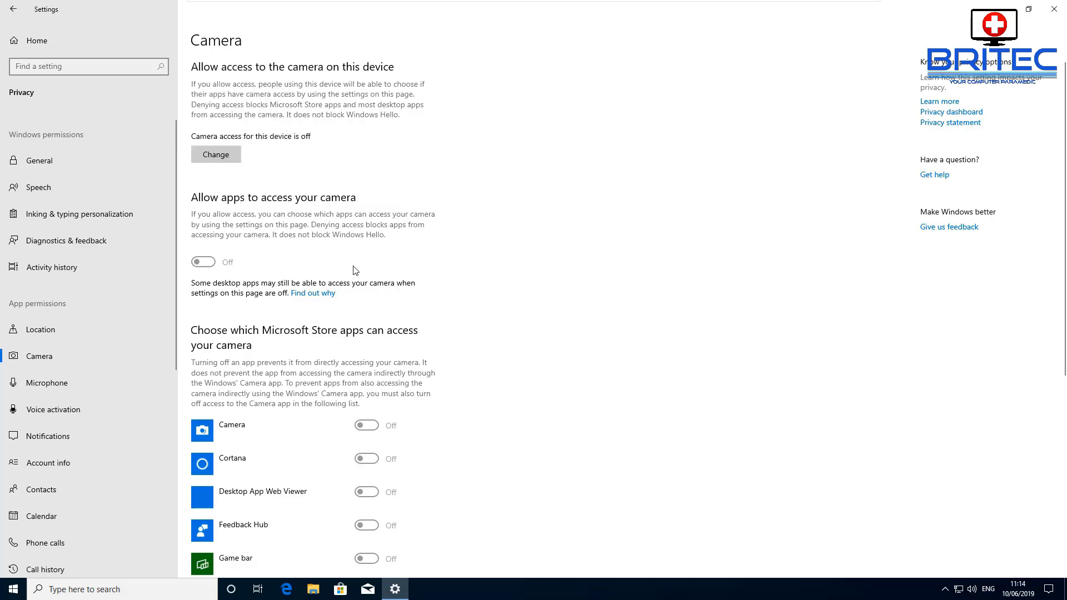
{"action": "scroll", "coordinate": [354, 316], "scroll_direction": "down", "scroll_amount": 3}
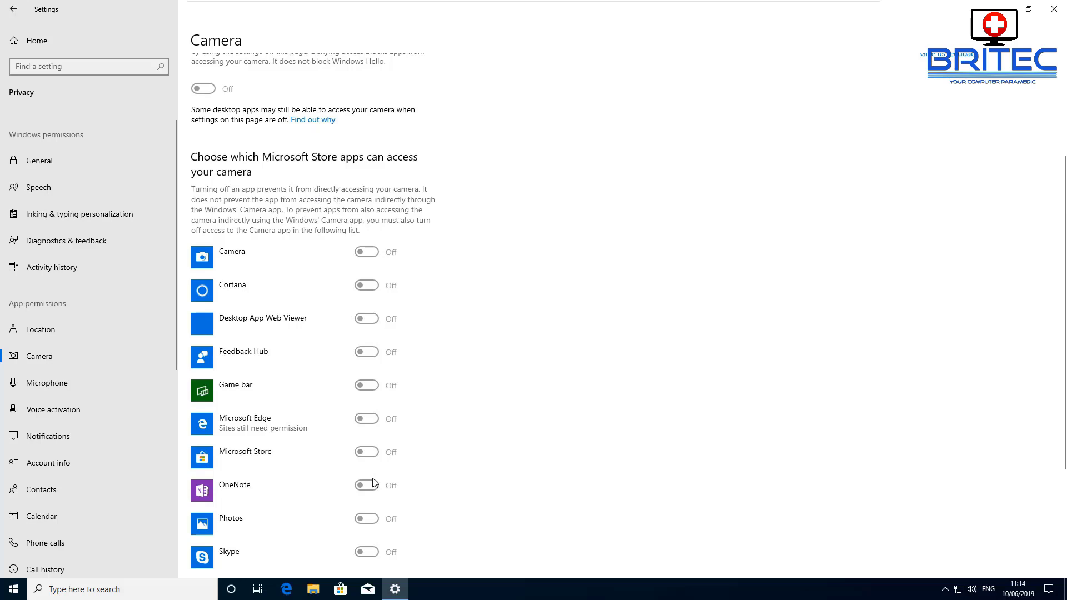
{"action": "scroll", "coordinate": [369, 462], "scroll_direction": "down", "scroll_amount": 3}
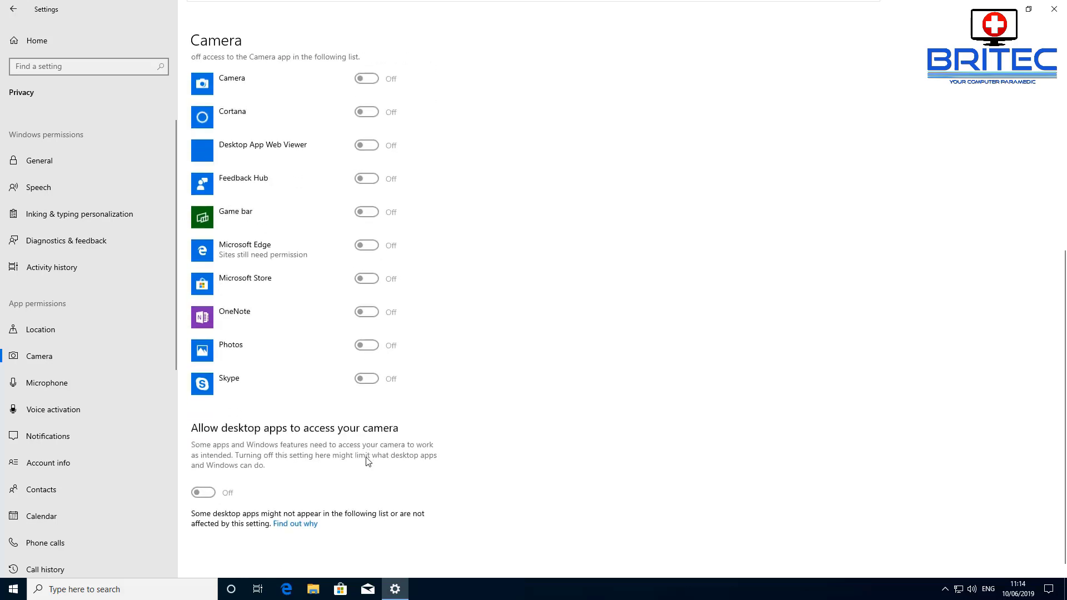
{"action": "scroll", "coordinate": [355, 423], "scroll_direction": "up", "scroll_amount": 2}
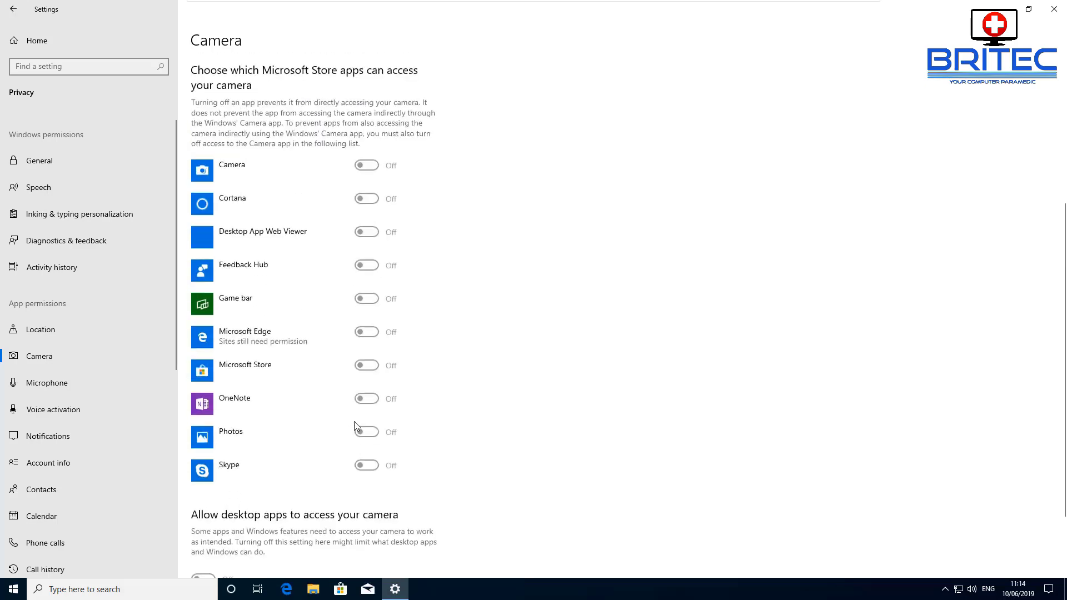
{"action": "scroll", "coordinate": [355, 380], "scroll_direction": "down", "scroll_amount": 2}
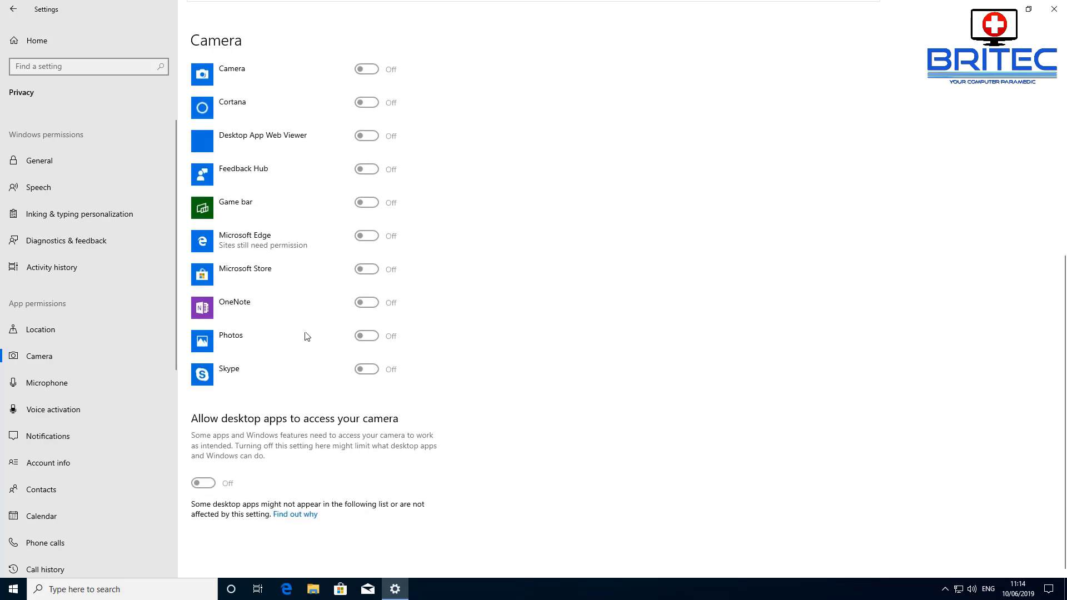
Step: In the Microphone privacy settings, turn off microphone access for Feedback Hub and Microsoft Edge
{"action": "left_click", "coordinate": [109, 388]}
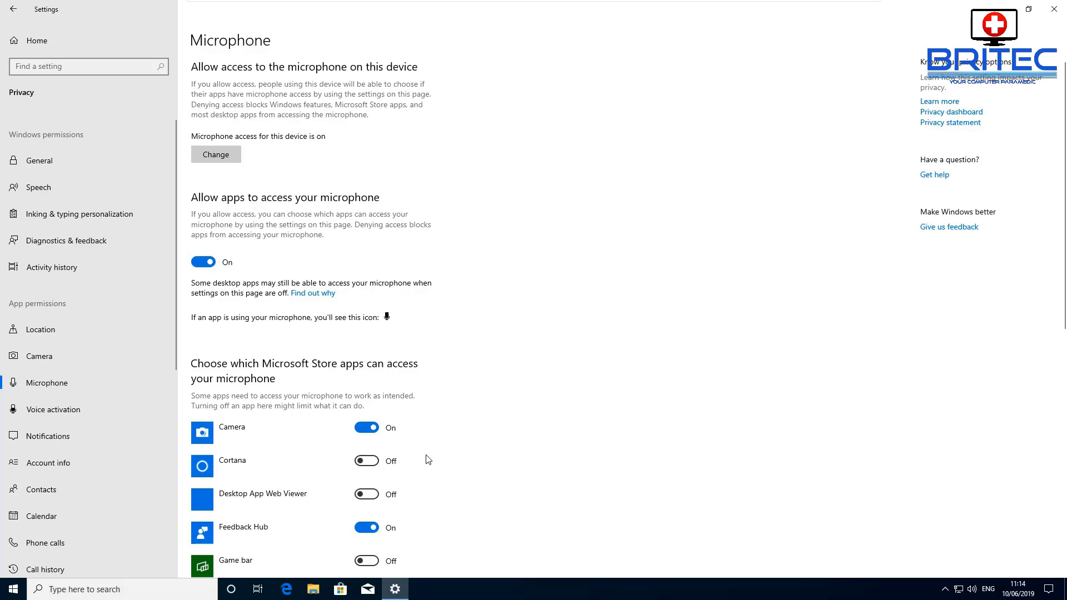
{"action": "scroll", "coordinate": [412, 459], "scroll_direction": "down", "scroll_amount": 2}
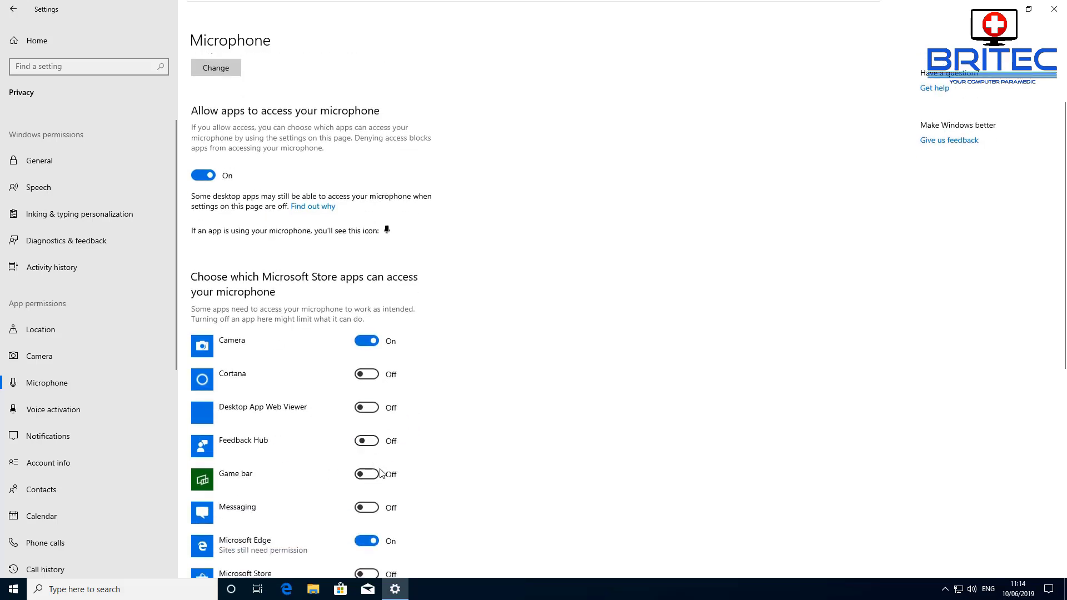
{"action": "scroll", "coordinate": [390, 476], "scroll_direction": "down", "scroll_amount": 4}
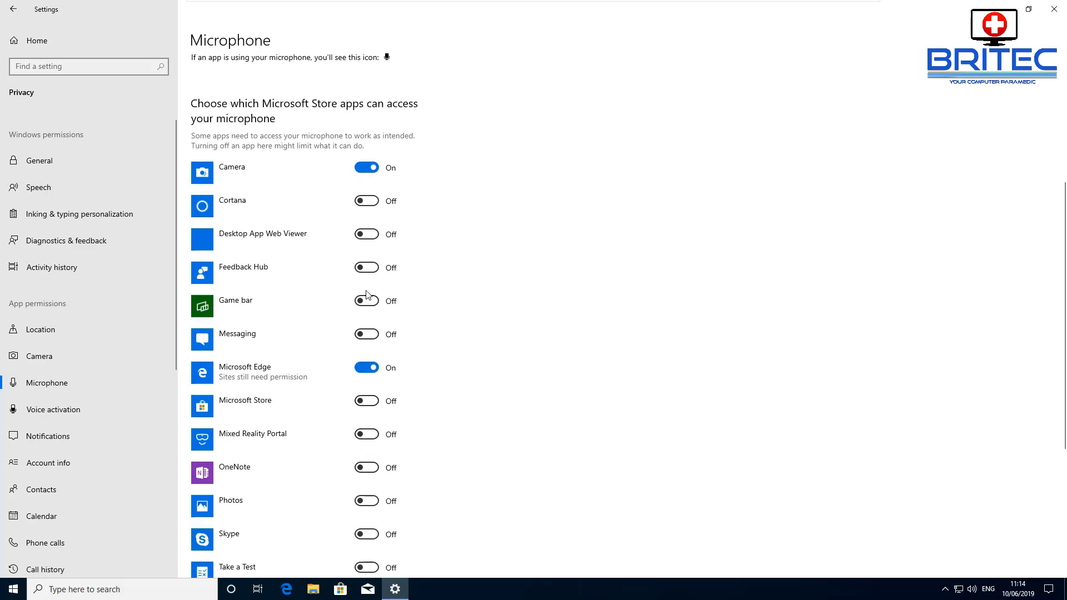
{"action": "left_click", "coordinate": [368, 374]}
{"action": "scroll", "coordinate": [392, 479], "scroll_direction": "down", "scroll_amount": 4}
{"action": "scroll", "coordinate": [393, 480], "scroll_direction": "down", "scroll_amount": 2}
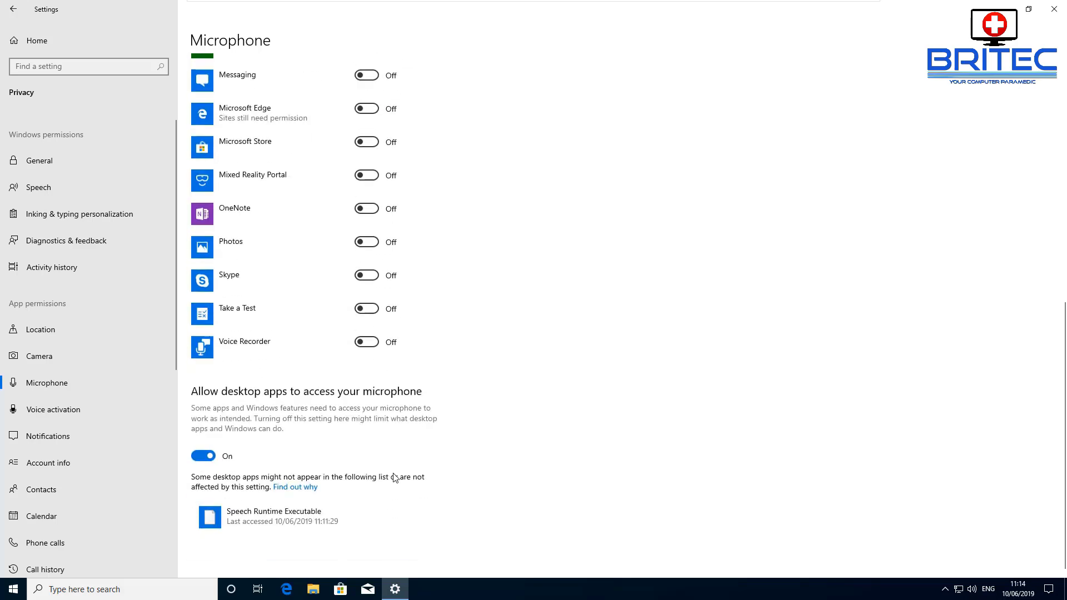
Step: Try turning on microphone access for Skype and switch it back off
{"action": "scroll", "coordinate": [393, 472], "scroll_direction": "up", "scroll_amount": 5}
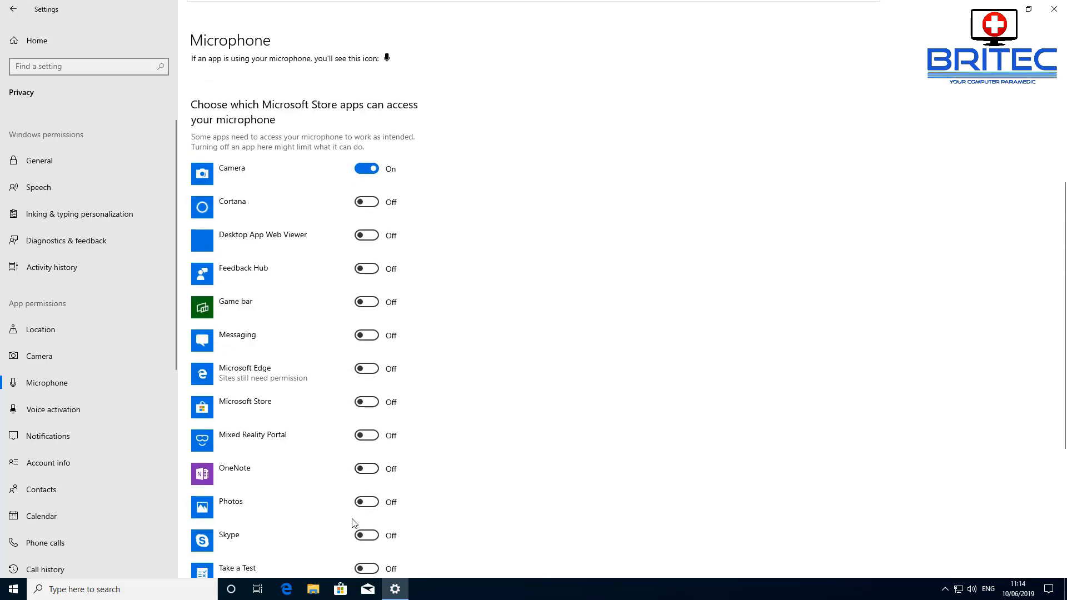
{"action": "left_click", "coordinate": [361, 536]}
{"action": "left_click", "coordinate": [368, 537]}
{"action": "scroll", "coordinate": [371, 500], "scroll_direction": "up", "scroll_amount": 3}
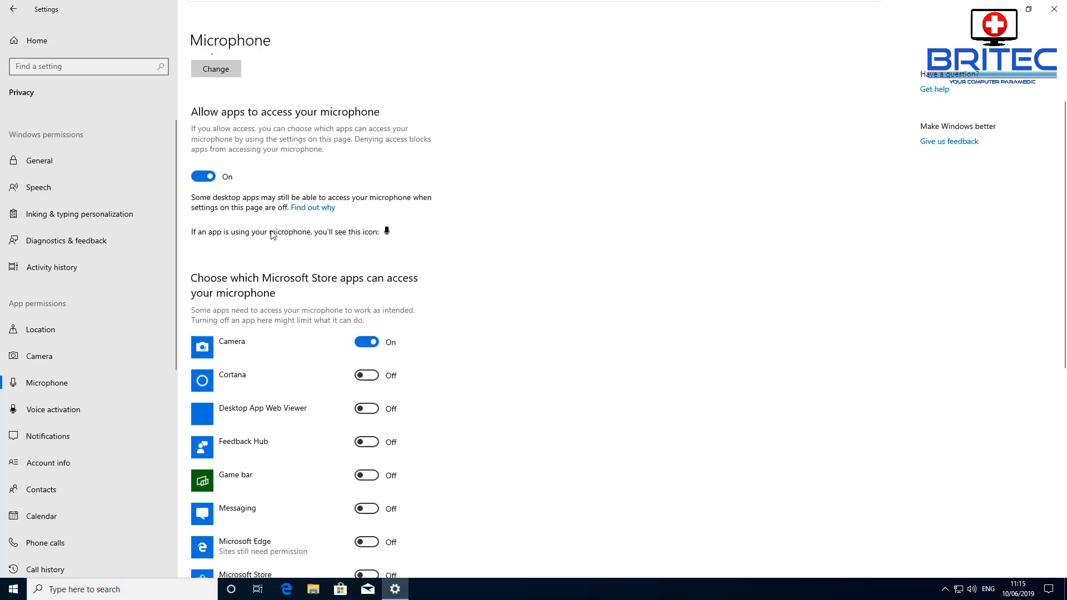
{"action": "scroll", "coordinate": [273, 234], "scroll_direction": "up", "scroll_amount": 2}
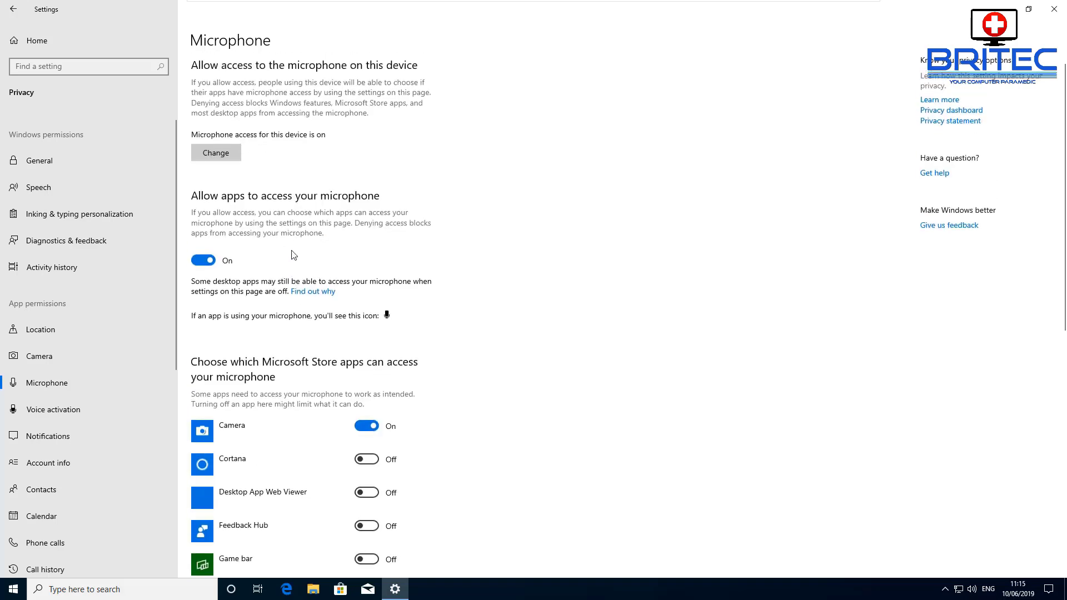
Step: In the Voice activation privacy settings, turn off voice activation for apps
{"action": "left_click", "coordinate": [223, 160]}
{"action": "left_click", "coordinate": [251, 204]}
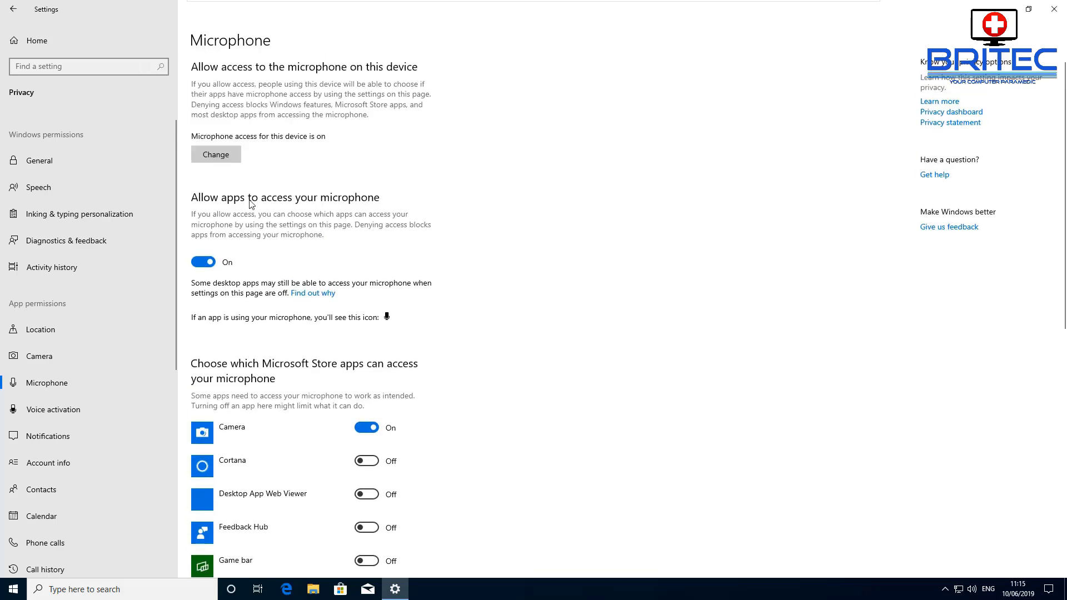
{"action": "left_click", "coordinate": [39, 412]}
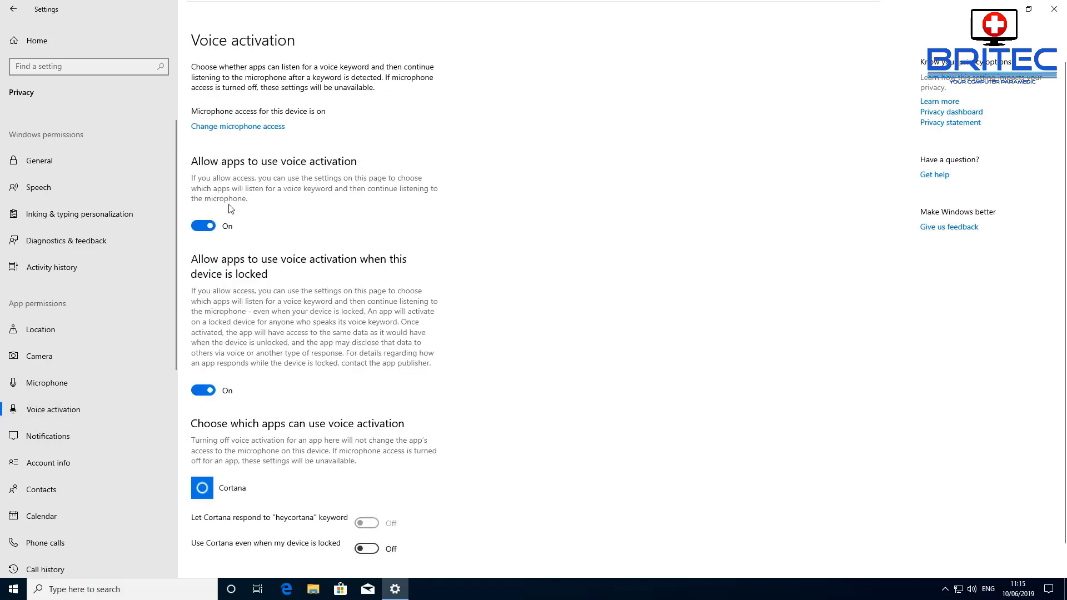
{"action": "left_click", "coordinate": [199, 229]}
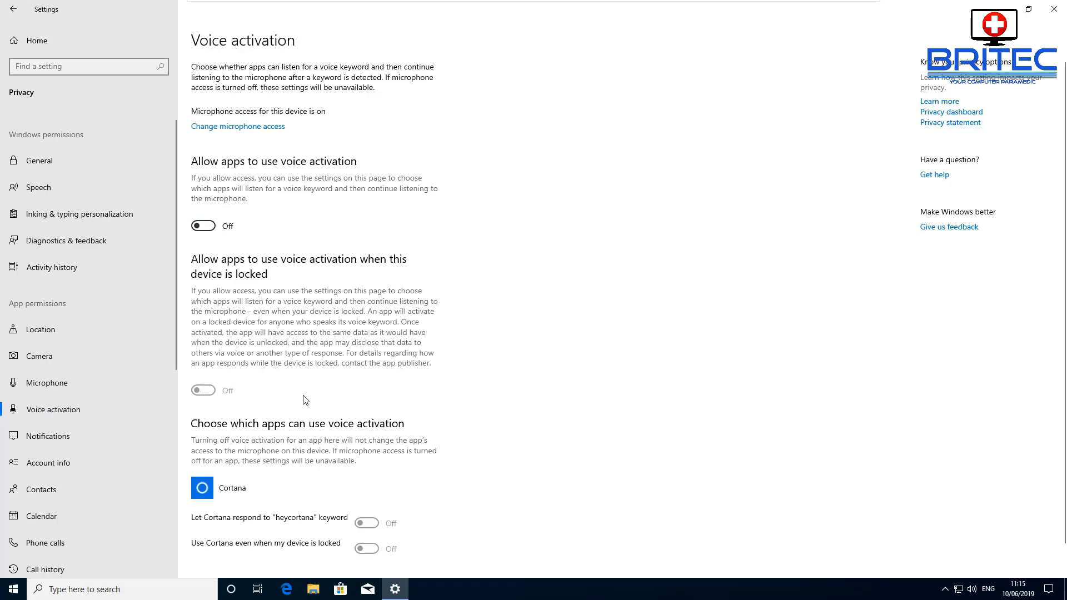
{"action": "scroll", "coordinate": [305, 400], "scroll_direction": "down", "scroll_amount": 1}
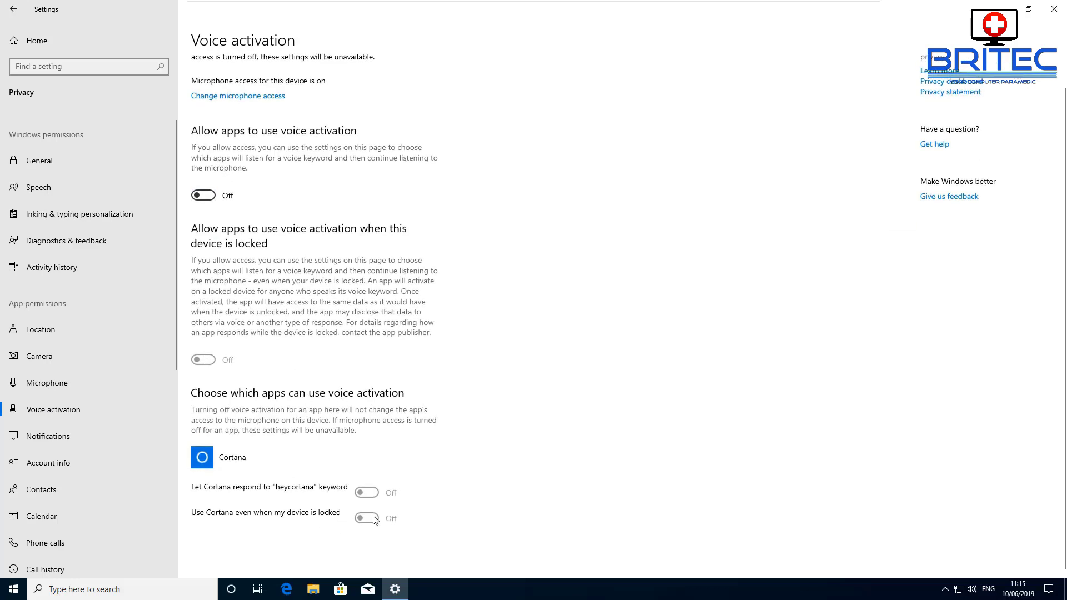
{"action": "scroll", "coordinate": [265, 509], "scroll_direction": "up", "scroll_amount": 1}
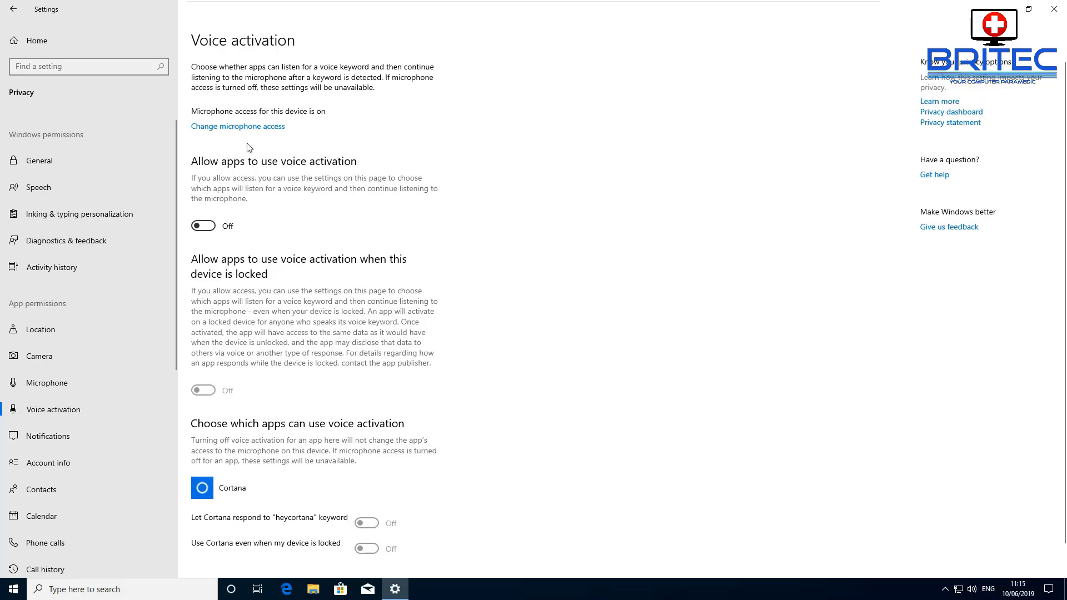
{"action": "left_click", "coordinate": [239, 125]}
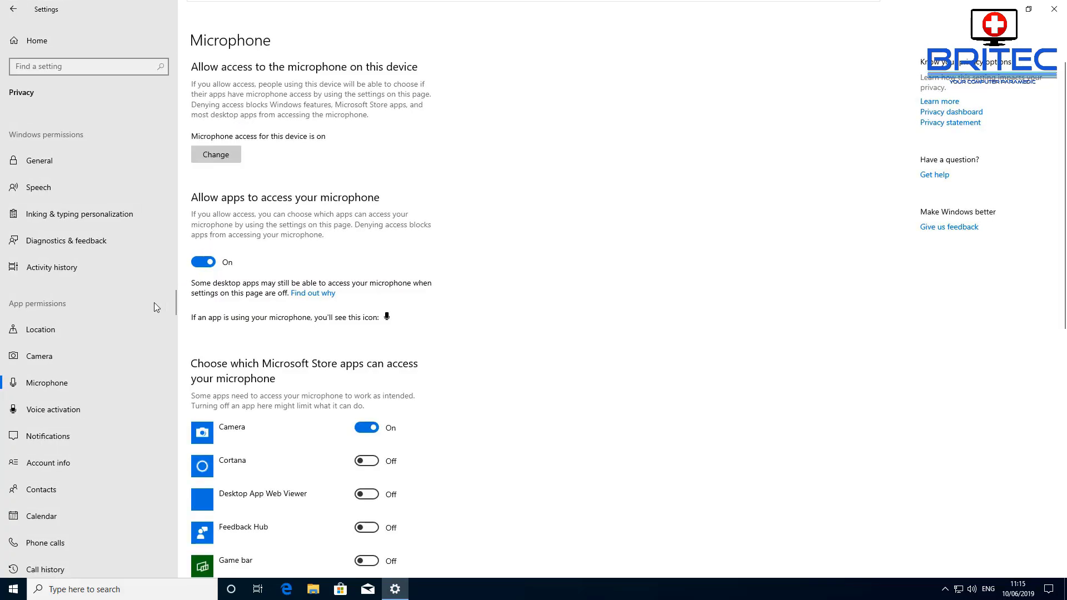
Step: In the Notifications privacy settings, turn off notification access for apps and for this device
{"action": "left_click", "coordinate": [51, 443]}
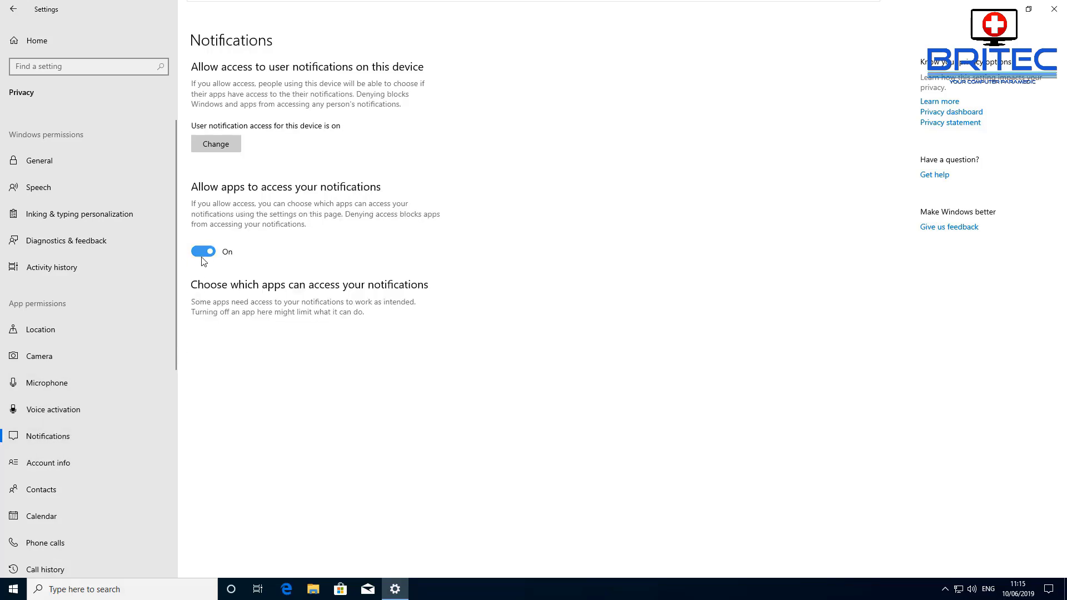
{"action": "left_click", "coordinate": [225, 146]}
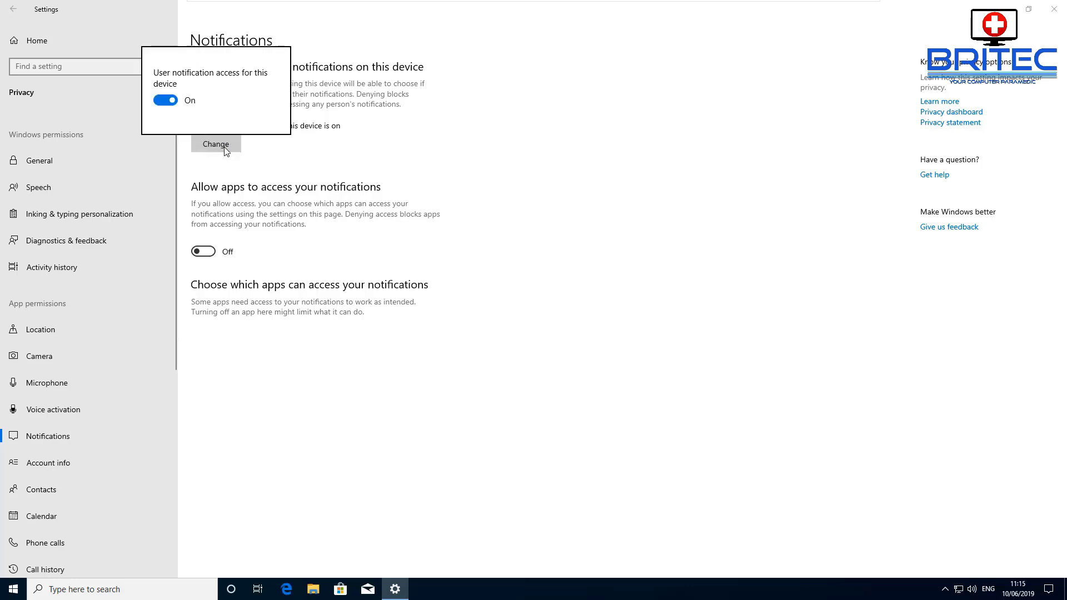
{"action": "left_click", "coordinate": [165, 101]}
{"action": "left_click", "coordinate": [349, 391]}
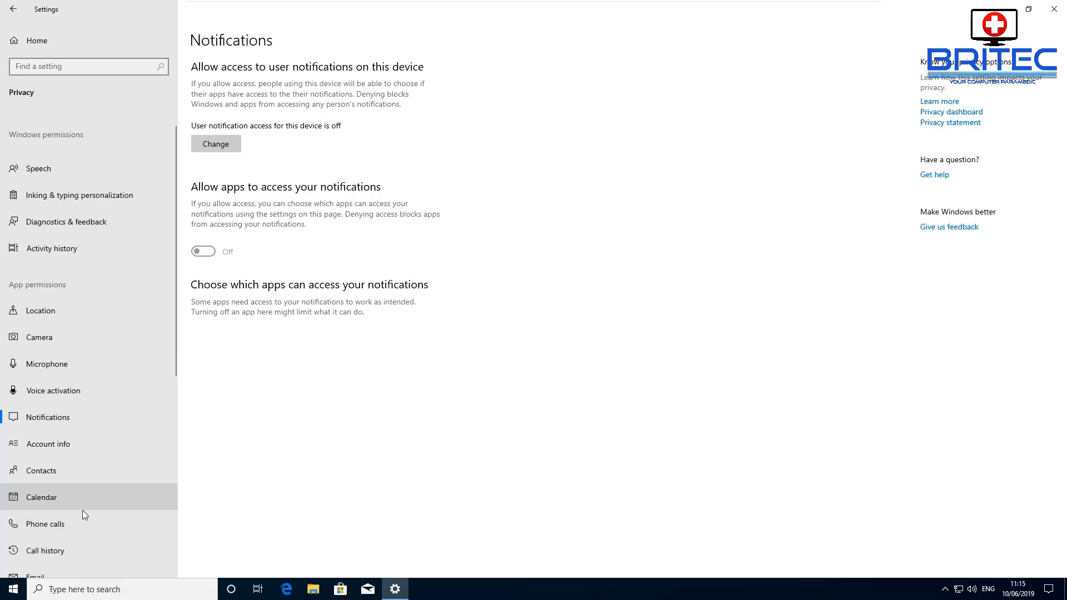
Step: In the Account info privacy settings, turn off account info access for apps and for this device
{"action": "scroll", "coordinate": [57, 456], "scroll_direction": "down", "scroll_amount": 3}
{"action": "left_click", "coordinate": [50, 393]}
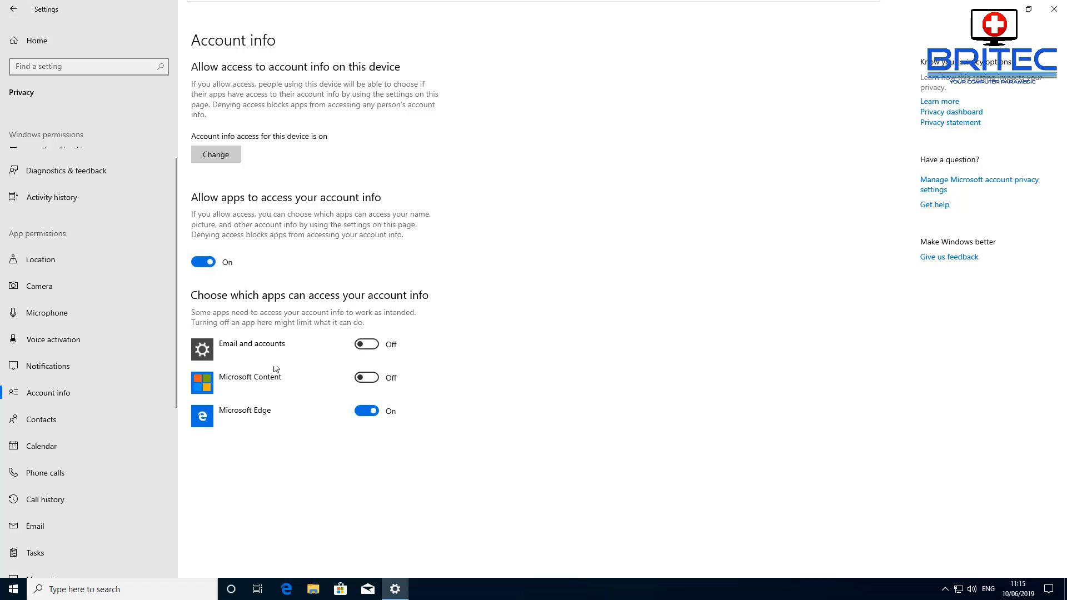
{"action": "left_click", "coordinate": [203, 262]}
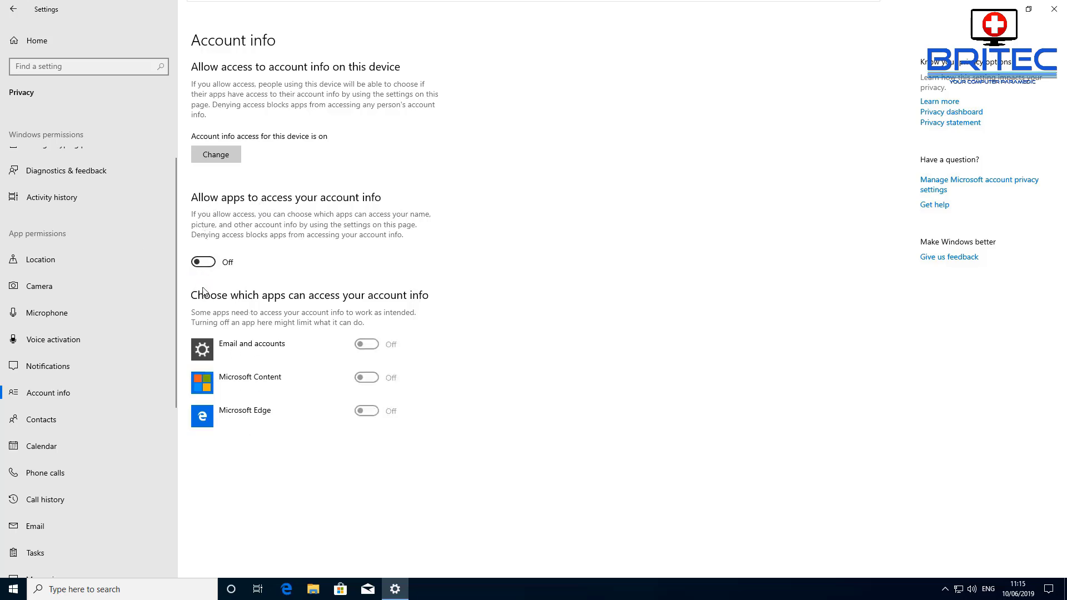
{"action": "left_click", "coordinate": [217, 157]}
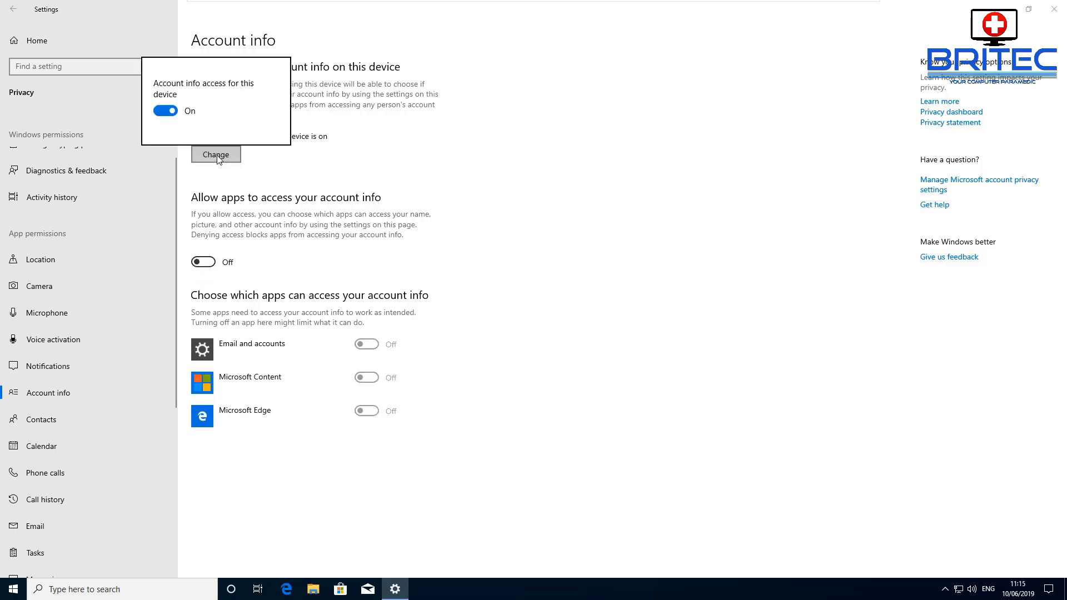
{"action": "left_click", "coordinate": [167, 111]}
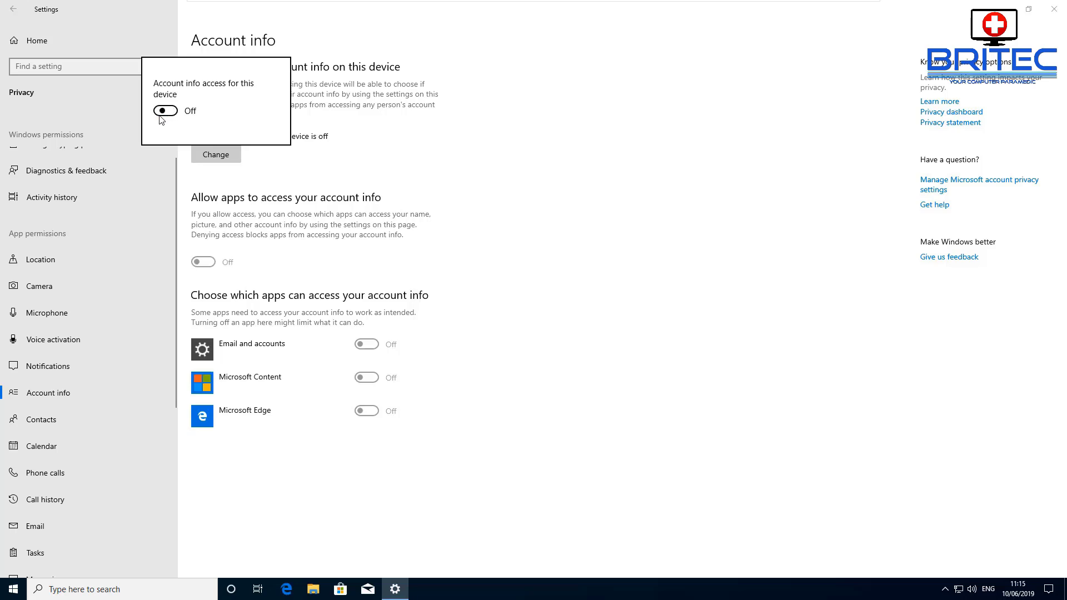
{"action": "left_click", "coordinate": [495, 404]}
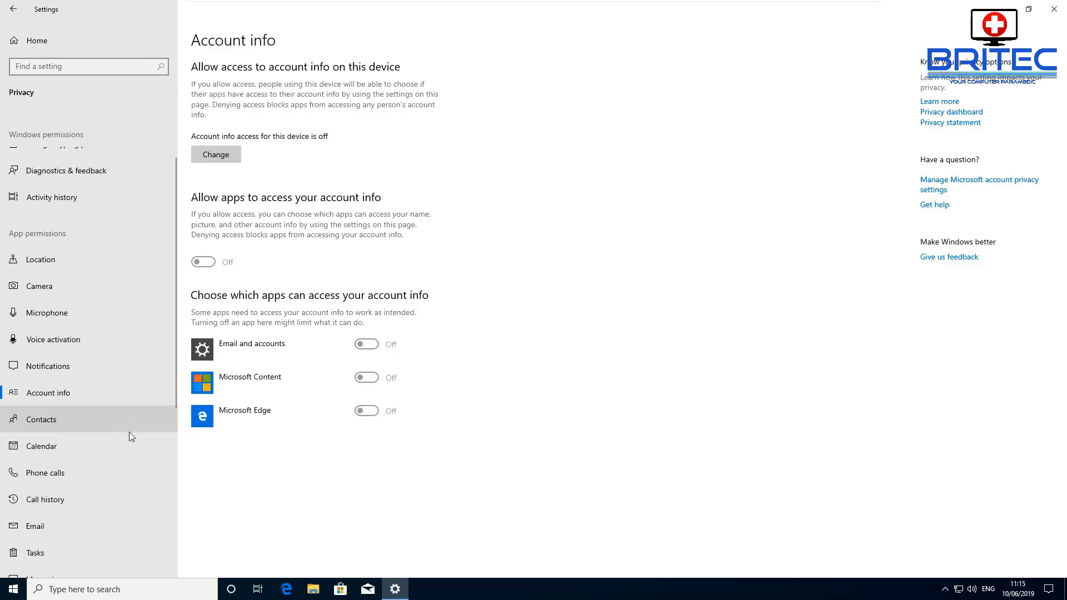
Step: In the Contacts privacy settings, turn off contacts access for apps and for this device
{"action": "scroll", "coordinate": [83, 439], "scroll_direction": "down", "scroll_amount": 3}
{"action": "left_click", "coordinate": [50, 348]}
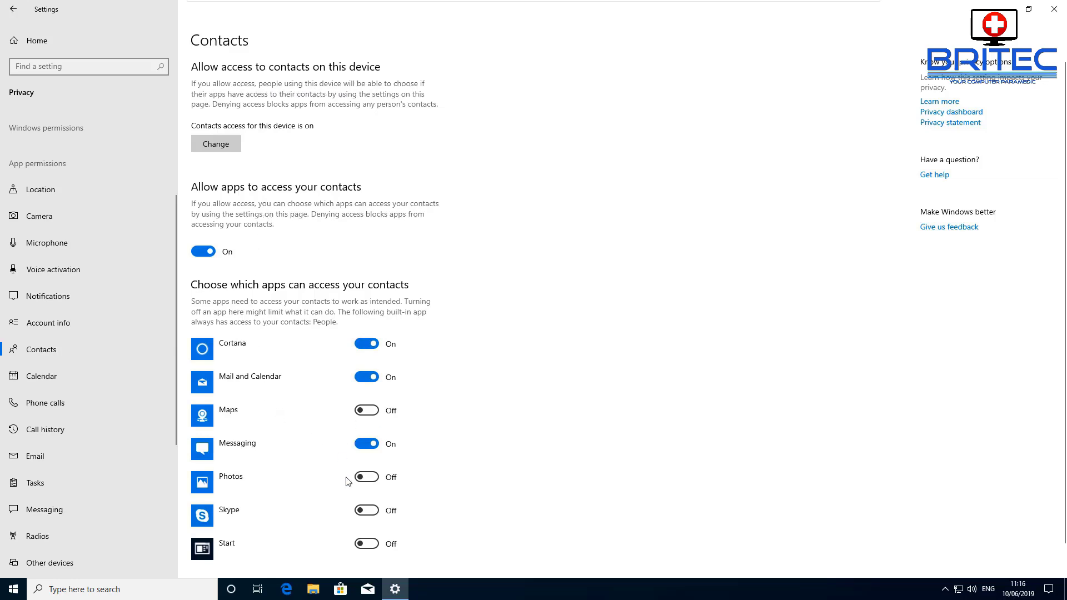
{"action": "left_click", "coordinate": [201, 252]}
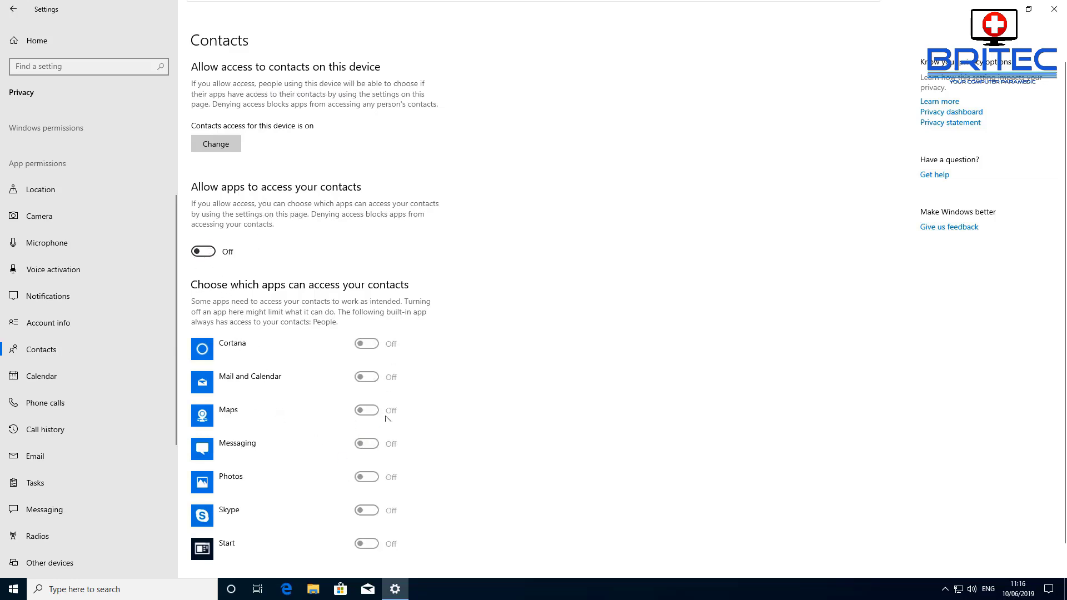
{"action": "scroll", "coordinate": [386, 532], "scroll_direction": "down", "scroll_amount": 1}
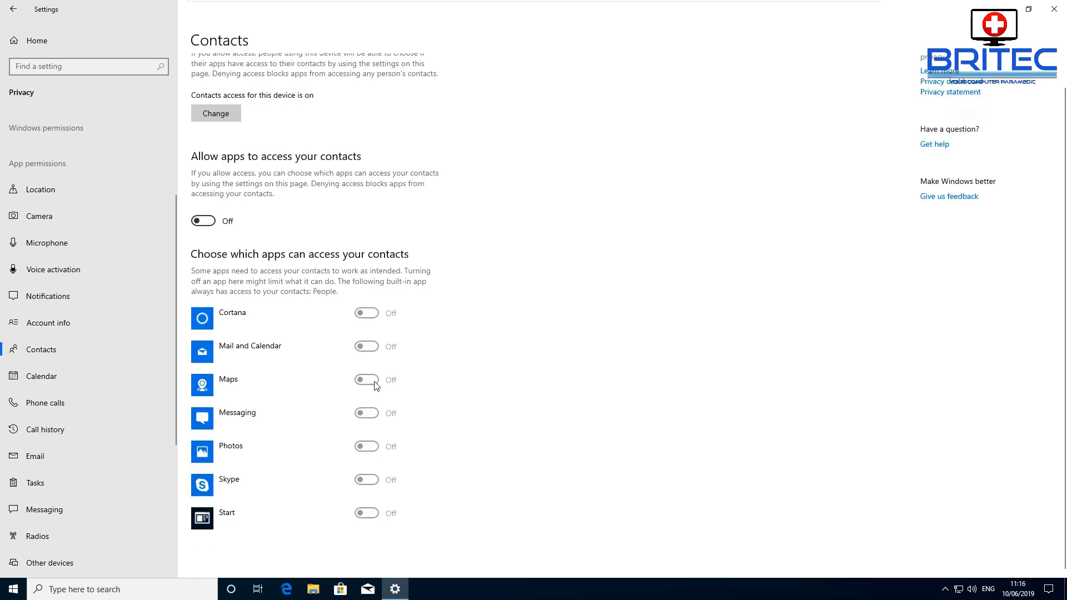
{"action": "scroll", "coordinate": [376, 386], "scroll_direction": "up", "scroll_amount": 1}
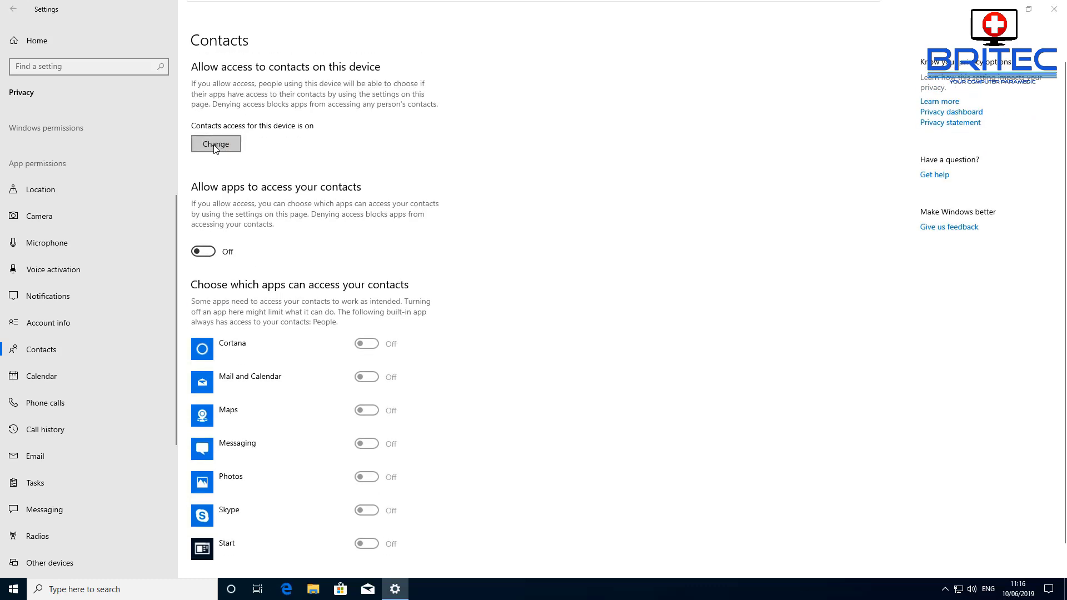
{"action": "left_click", "coordinate": [216, 145]}
{"action": "left_click", "coordinate": [165, 96]}
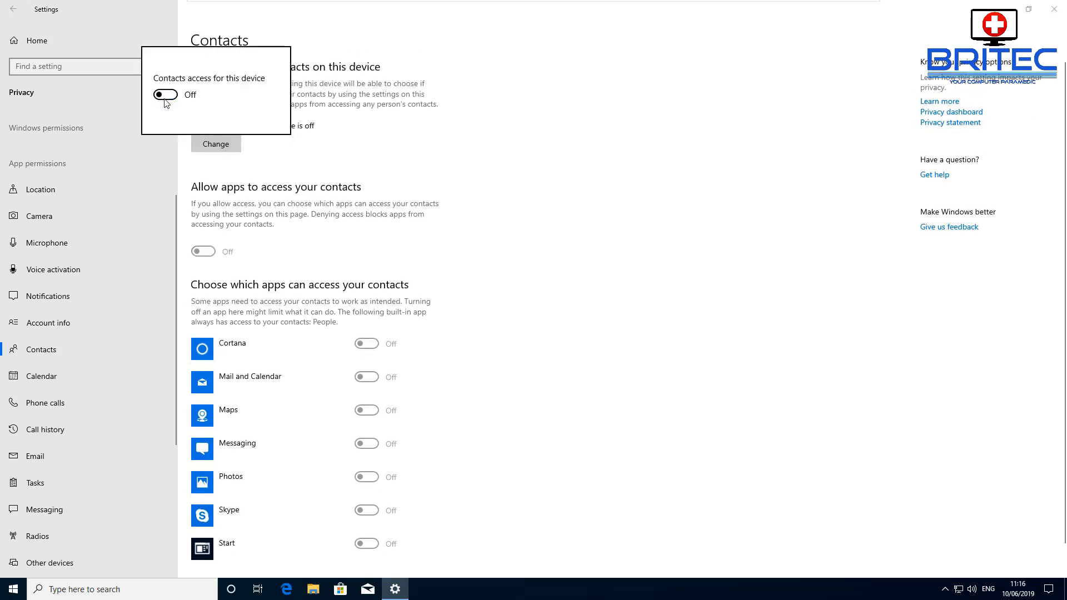
{"action": "left_click", "coordinate": [478, 296]}
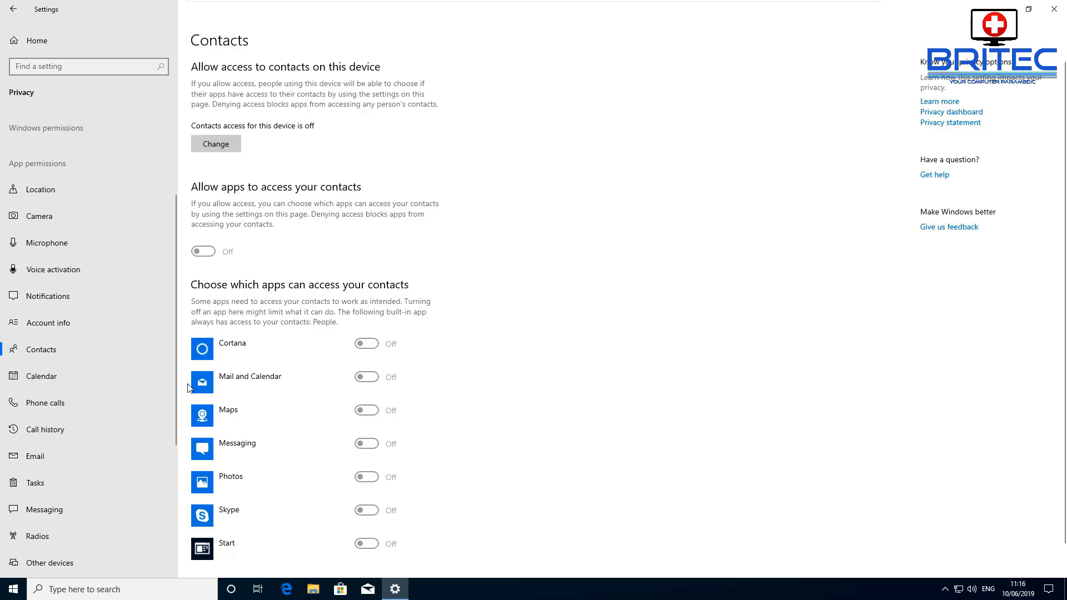
Step: In the Calendar privacy settings, turn off calendar access for apps and for this device
{"action": "left_click", "coordinate": [30, 377]}
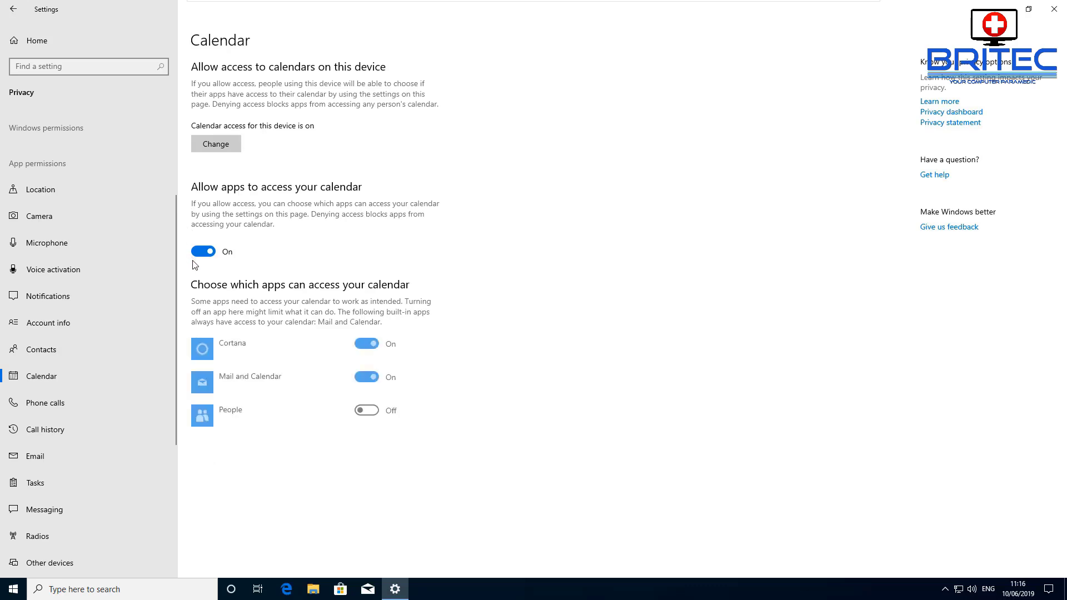
{"action": "left_click", "coordinate": [197, 251]}
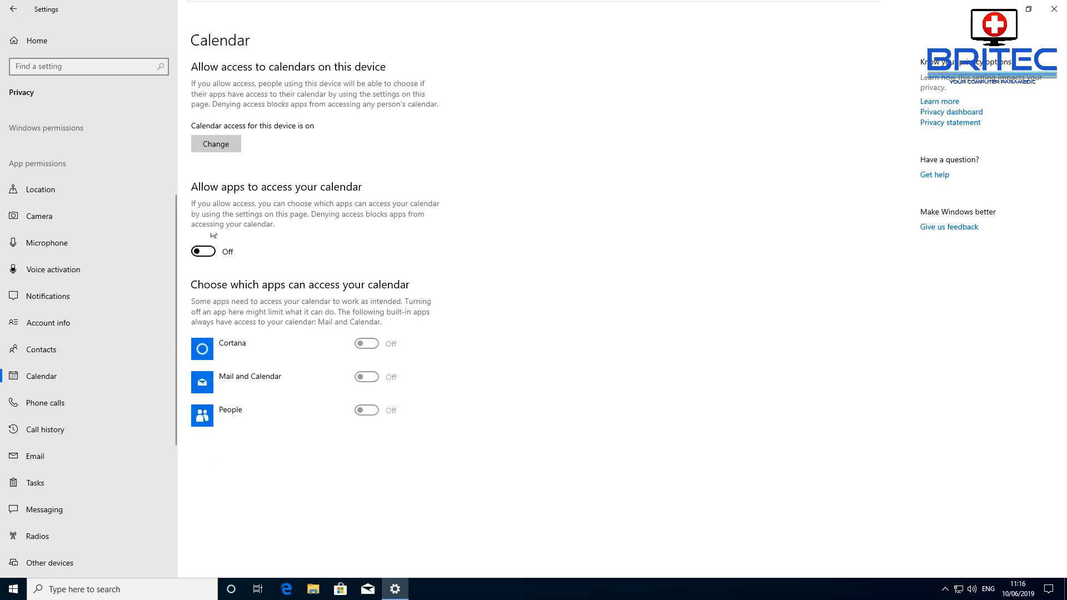
{"action": "left_click", "coordinate": [223, 144]}
{"action": "left_click", "coordinate": [165, 94]}
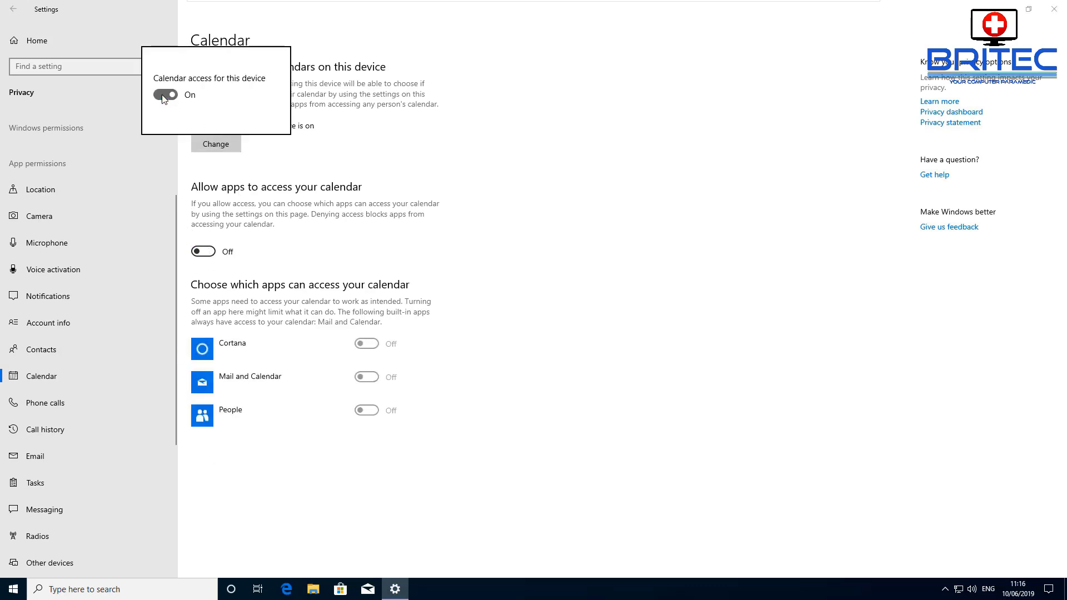
{"action": "left_click", "coordinate": [48, 409]}
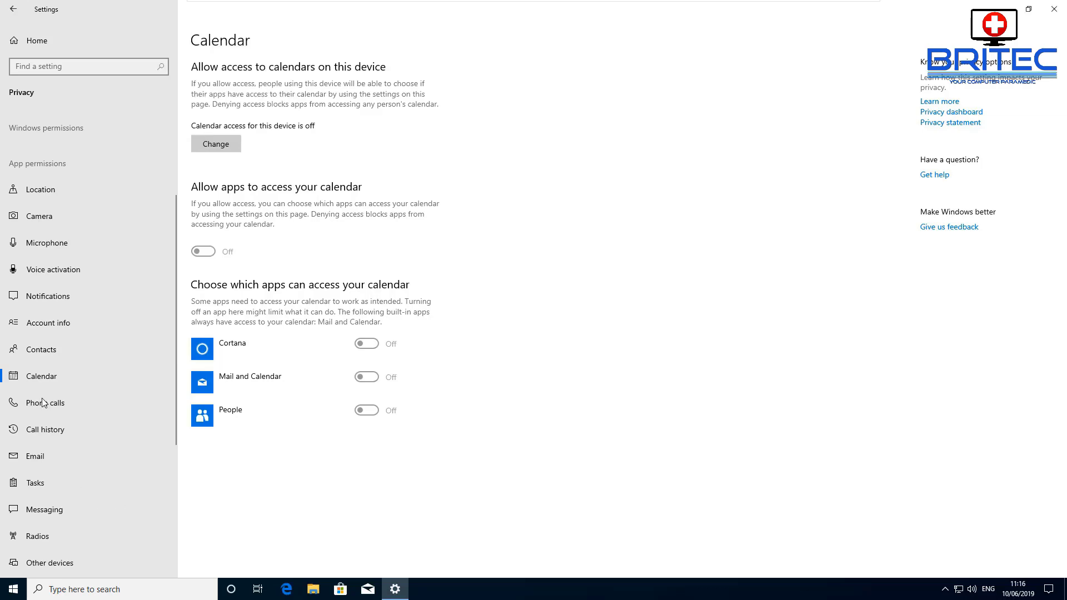
Step: In the Phone calls privacy settings, turn off phone call access for apps and for this device
{"action": "left_click", "coordinate": [38, 405]}
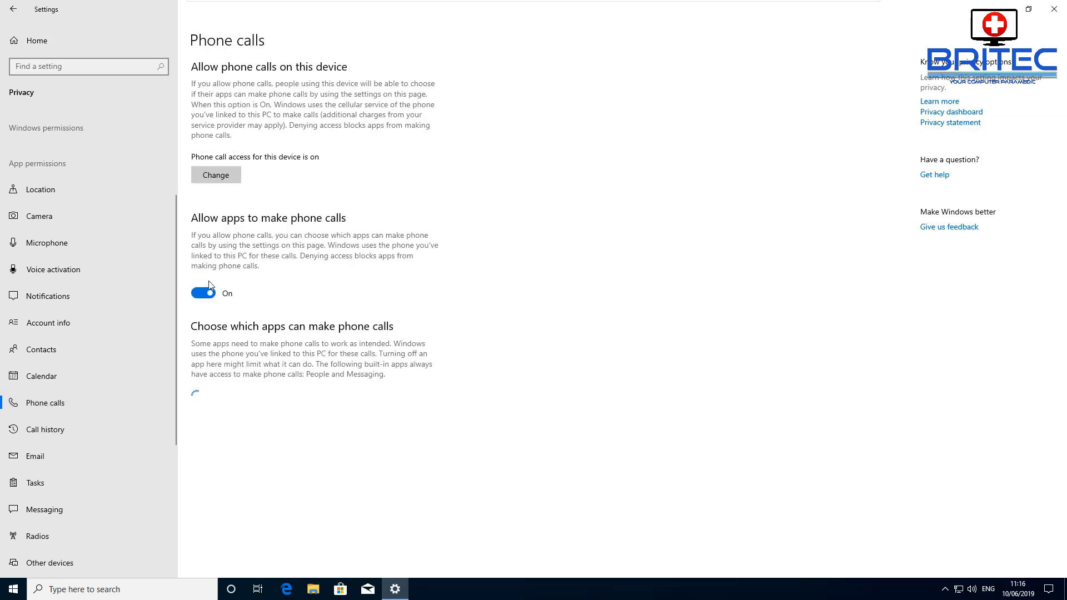
{"action": "left_click", "coordinate": [206, 295]}
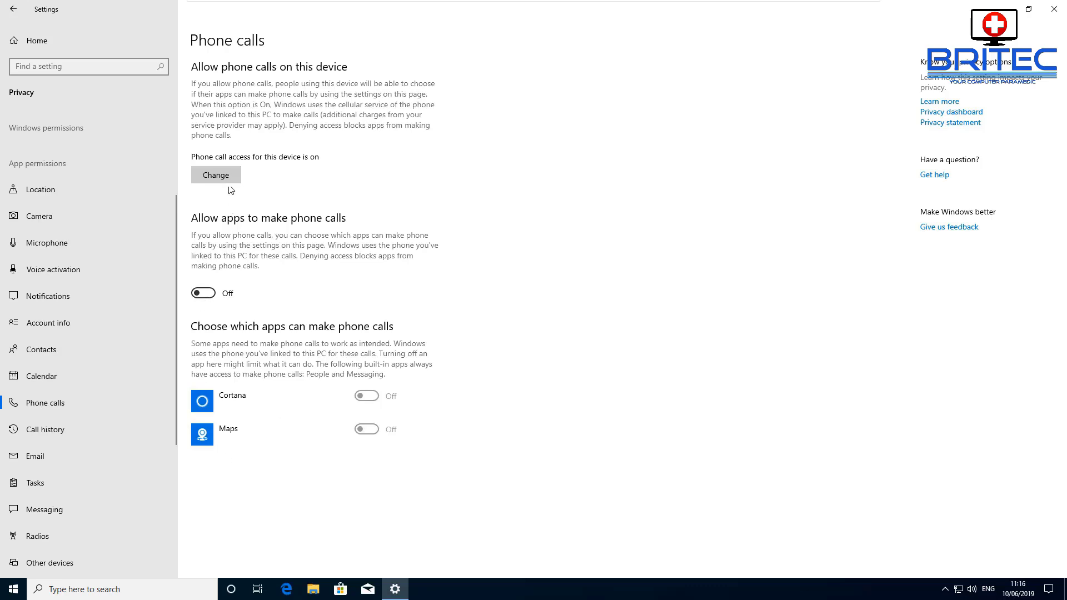
{"action": "left_click", "coordinate": [213, 177]}
{"action": "left_click", "coordinate": [161, 127]}
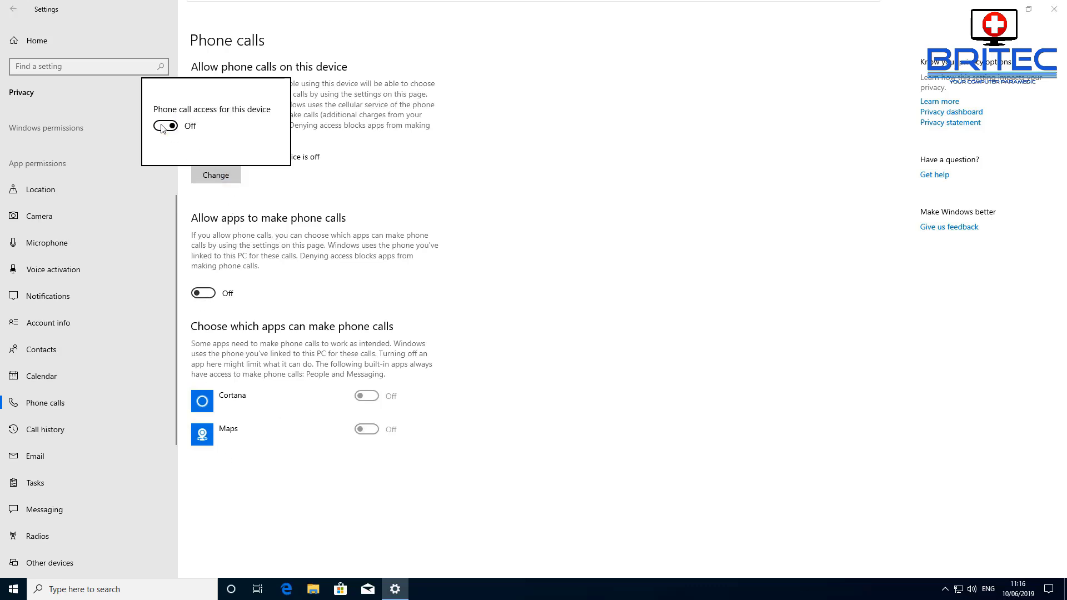
{"action": "left_click", "coordinate": [41, 432]}
Step: In the Call history privacy settings, turn off call history access for apps and for this device
{"action": "left_click", "coordinate": [39, 429]}
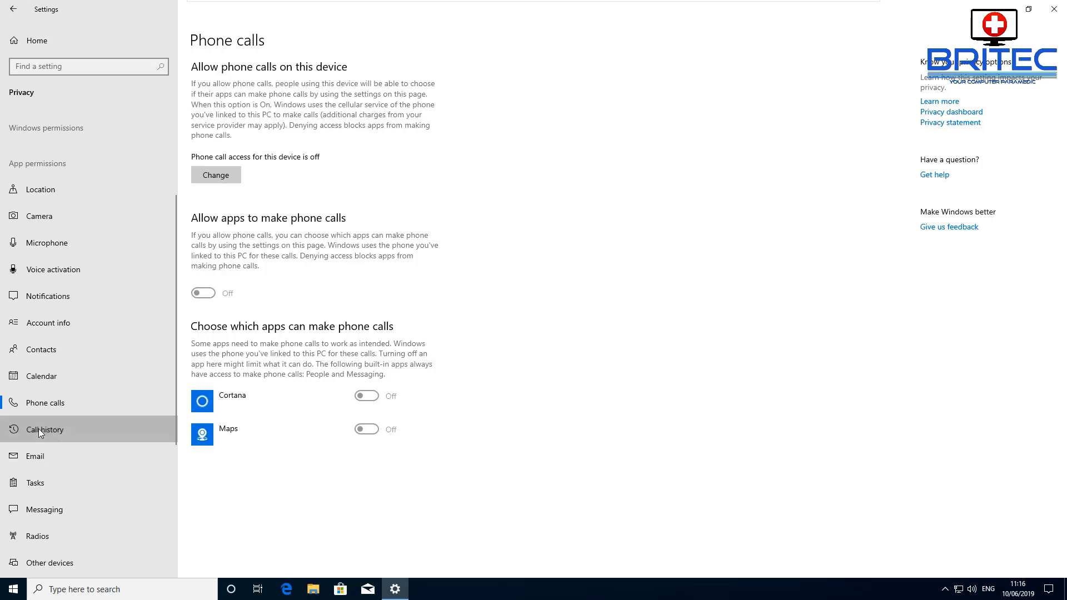
{"action": "left_click", "coordinate": [203, 263]}
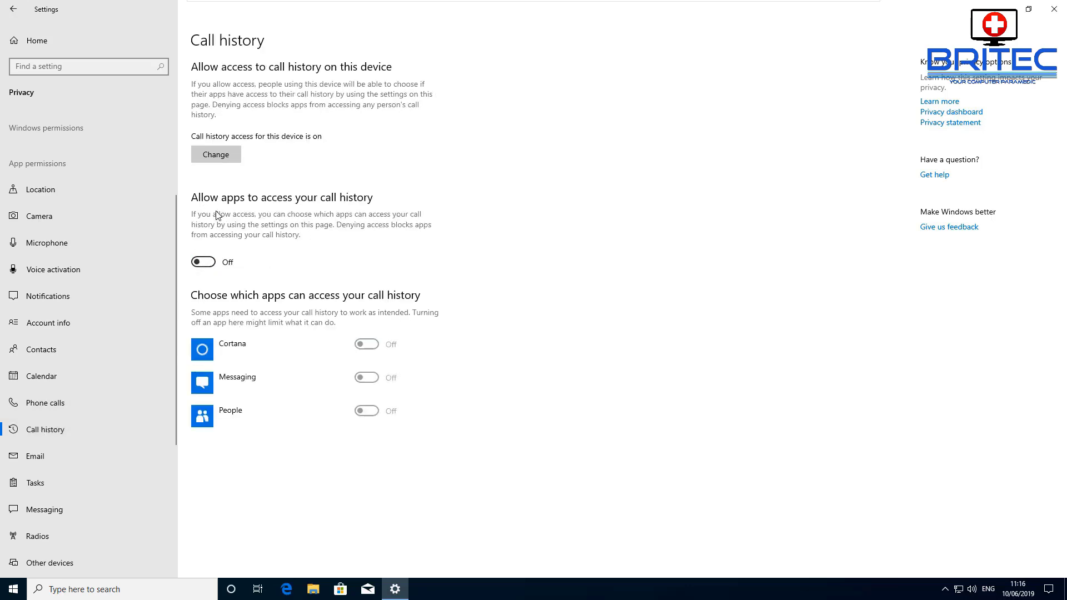
{"action": "left_click", "coordinate": [214, 151]}
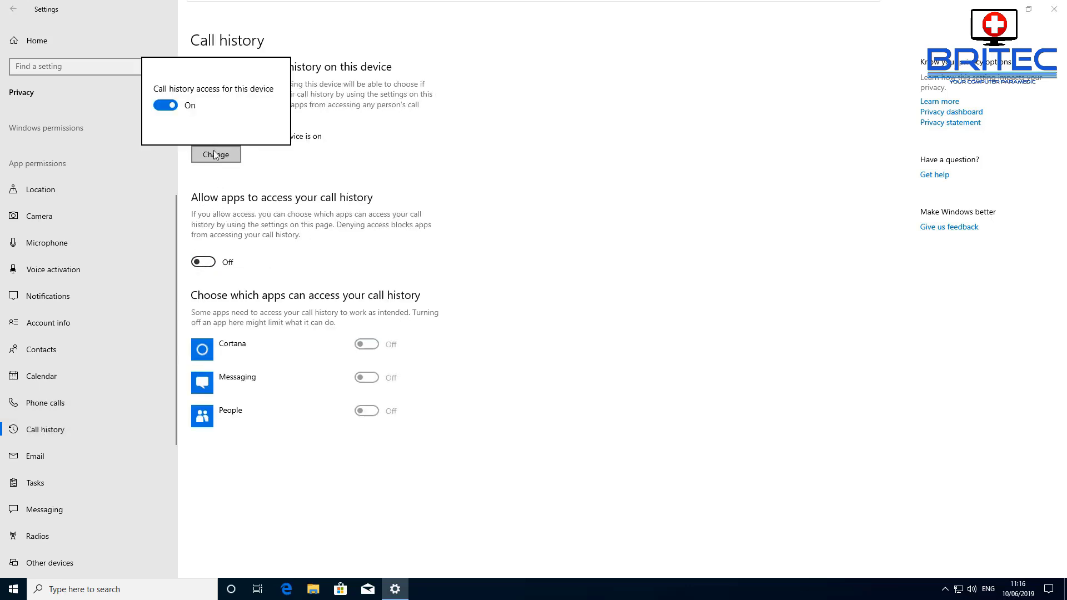
{"action": "left_click", "coordinate": [214, 150]}
{"action": "left_click", "coordinate": [203, 147]}
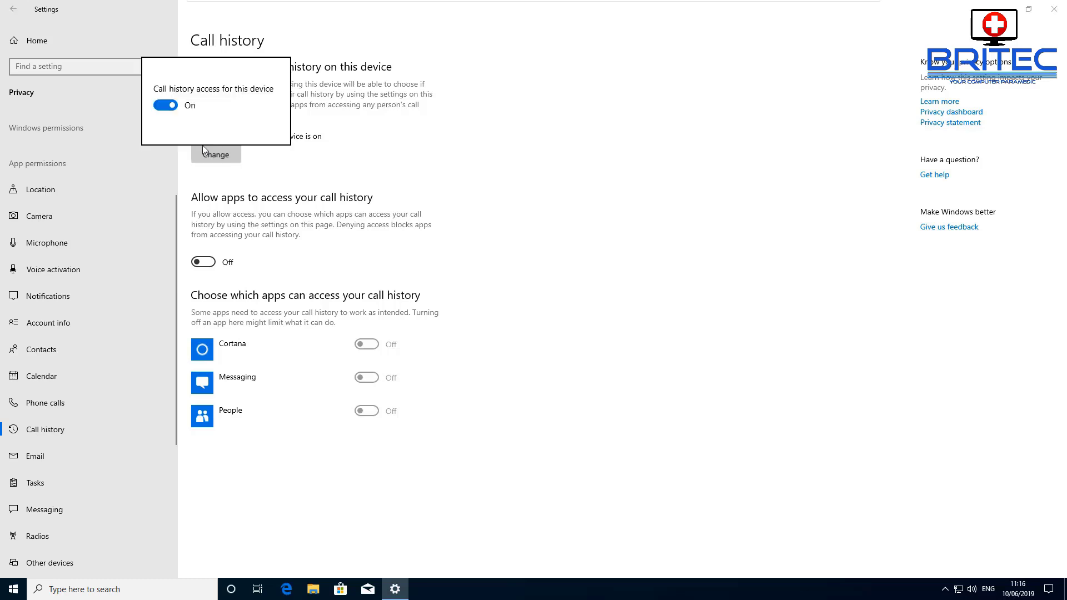
{"action": "left_click", "coordinate": [165, 105]}
{"action": "left_click", "coordinate": [29, 463]}
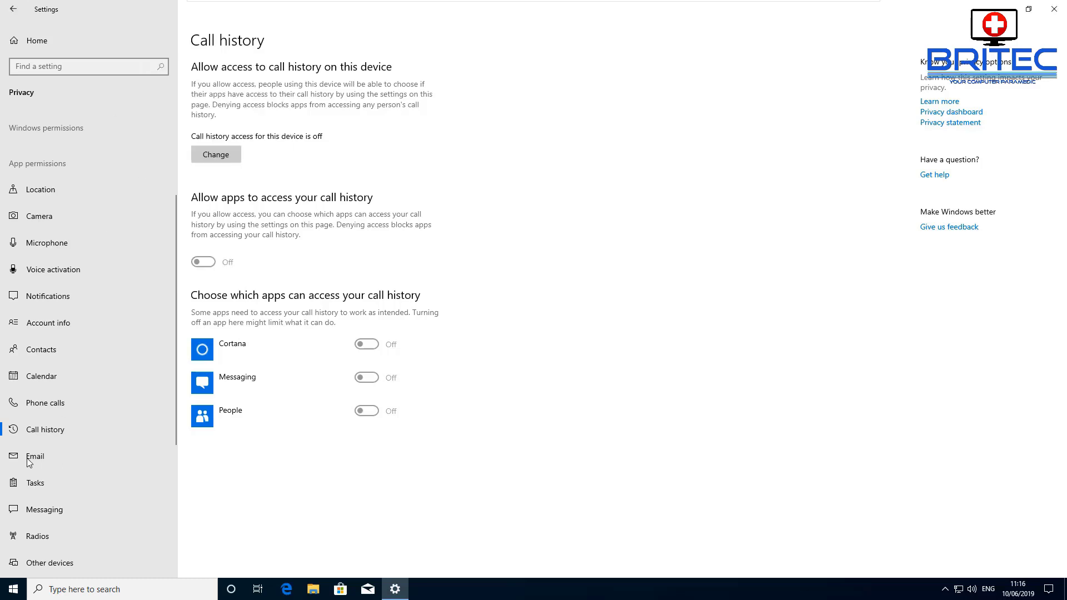
Step: In the Email privacy settings, turn off email access for apps and for this device
{"action": "left_click", "coordinate": [32, 458]}
{"action": "left_click", "coordinate": [196, 253]}
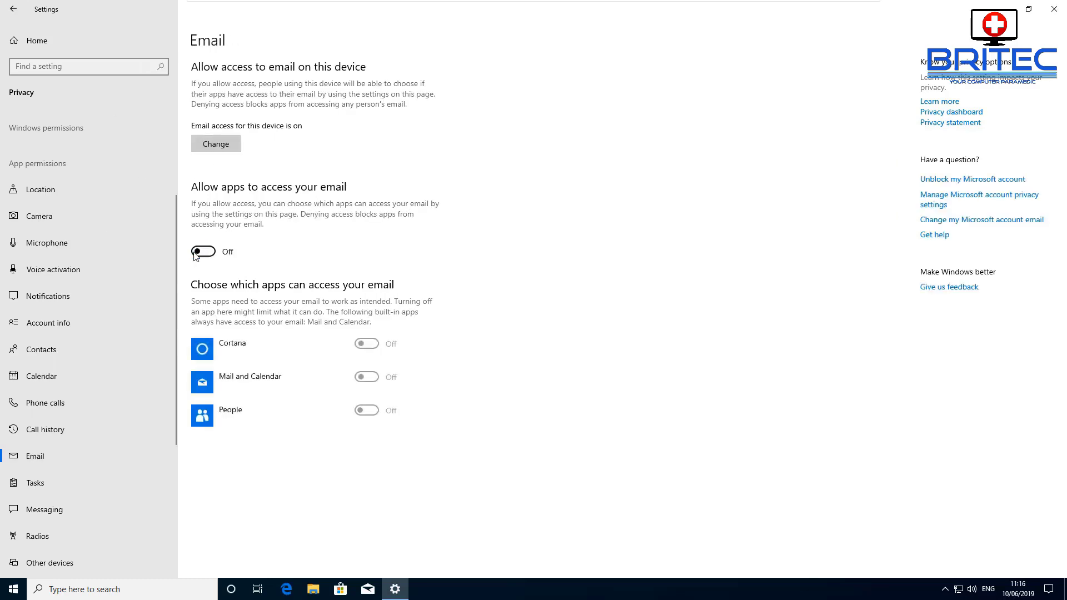
{"action": "left_click", "coordinate": [205, 146]}
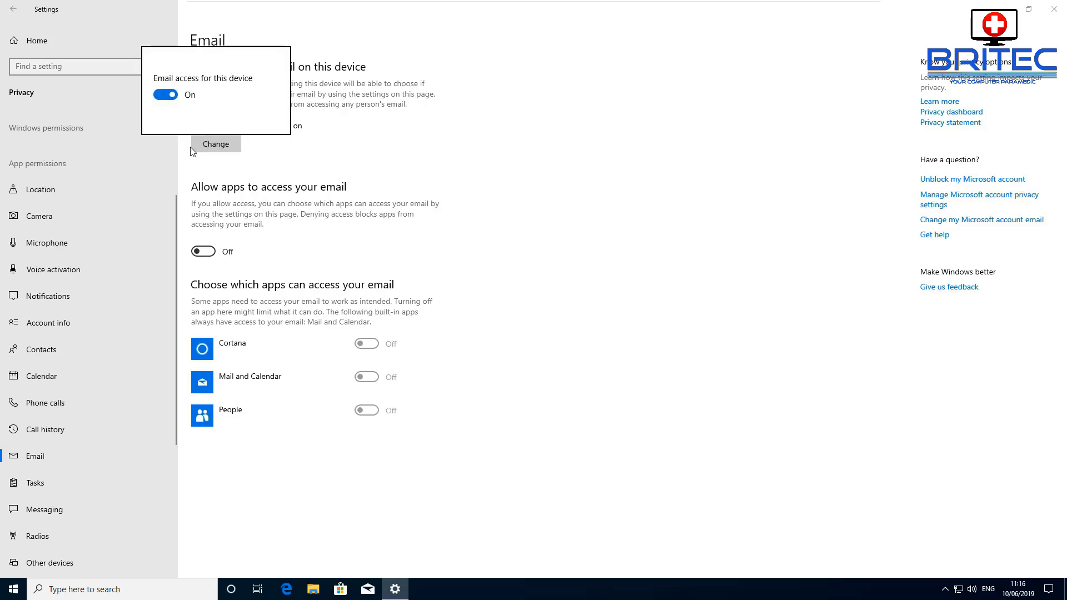
{"action": "left_click", "coordinate": [165, 95]}
{"action": "left_click", "coordinate": [367, 491]}
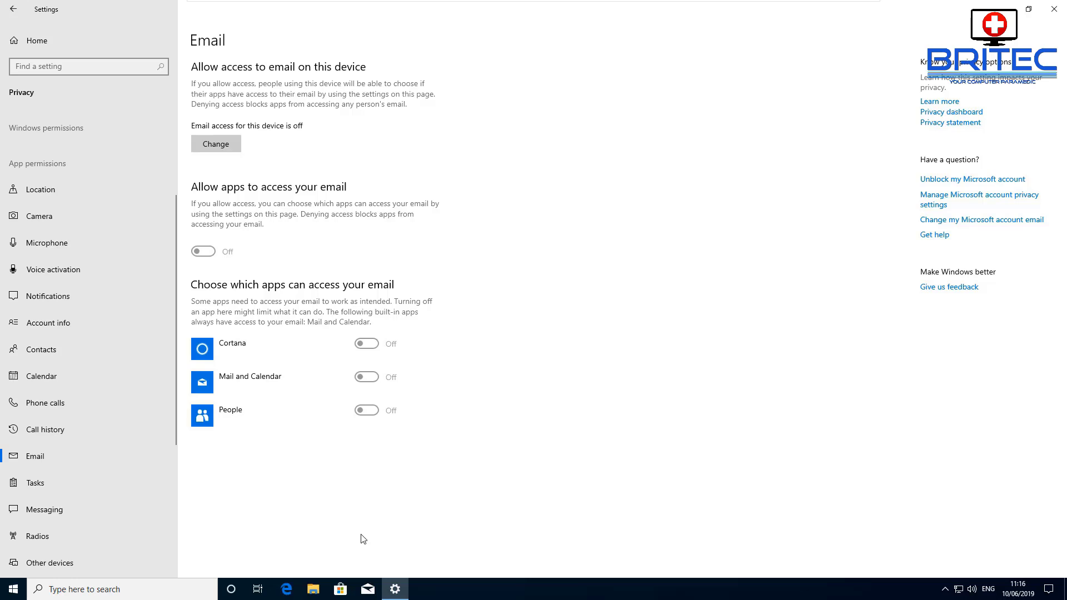
Step: Unpin Mail from the taskbar and hide the taskbar's Cortana button
{"action": "right_click", "coordinate": [367, 591]}
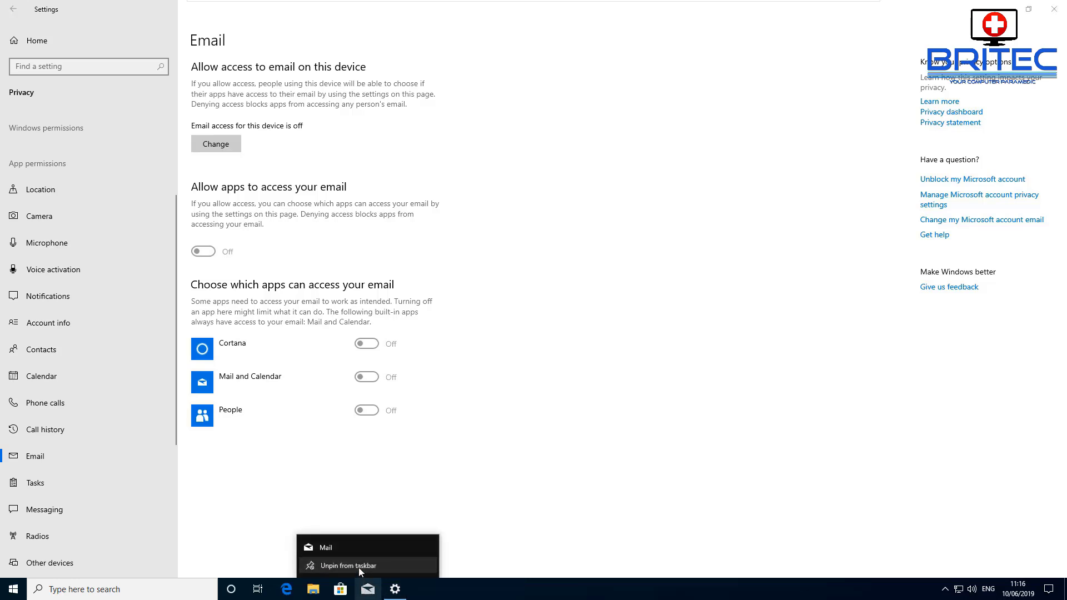
{"action": "left_click", "coordinate": [358, 567]}
{"action": "mouse_move", "coordinate": [379, 596]}
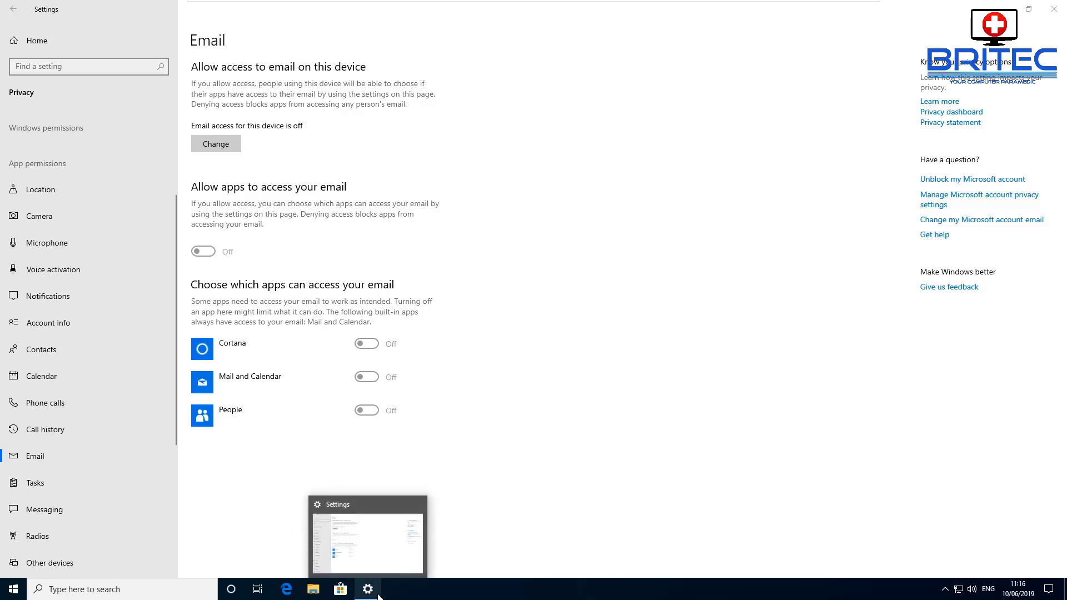
{"action": "right_click", "coordinate": [258, 591]}
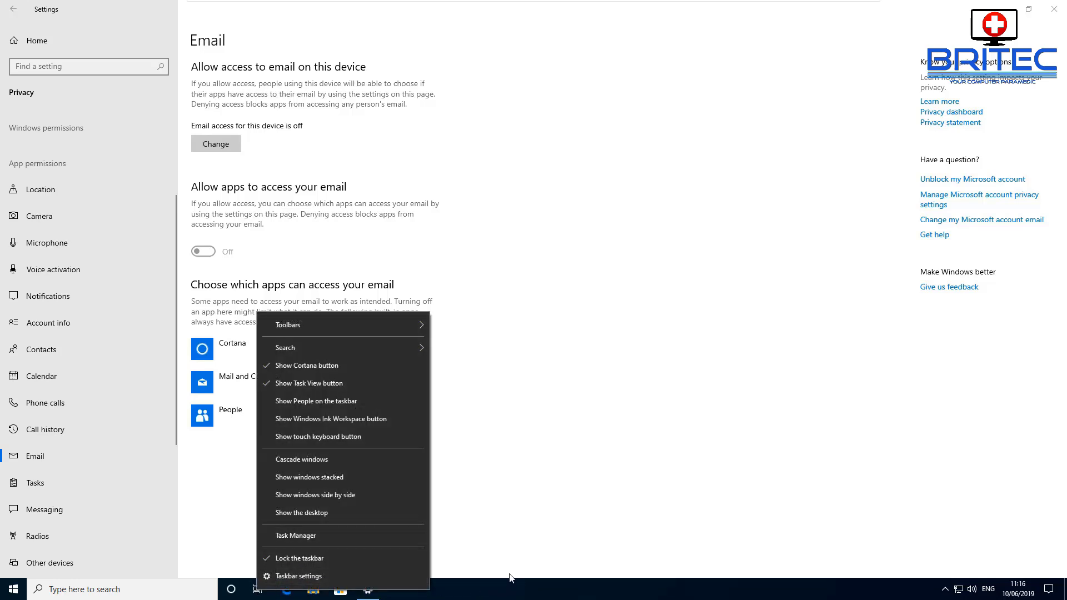
{"action": "left_click", "coordinate": [266, 367]}
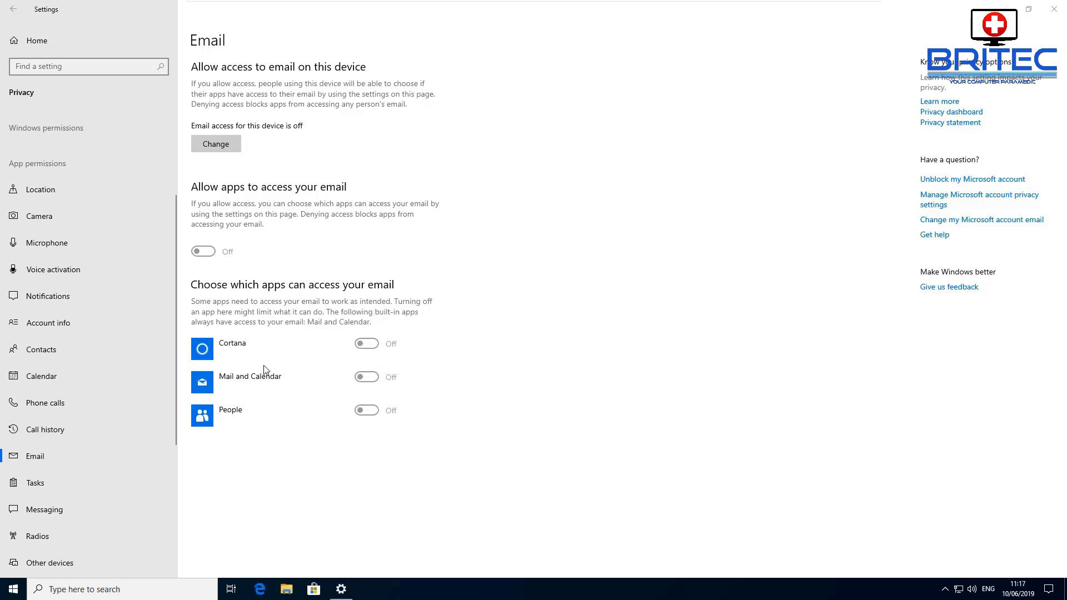
{"action": "right_click", "coordinate": [371, 589]}
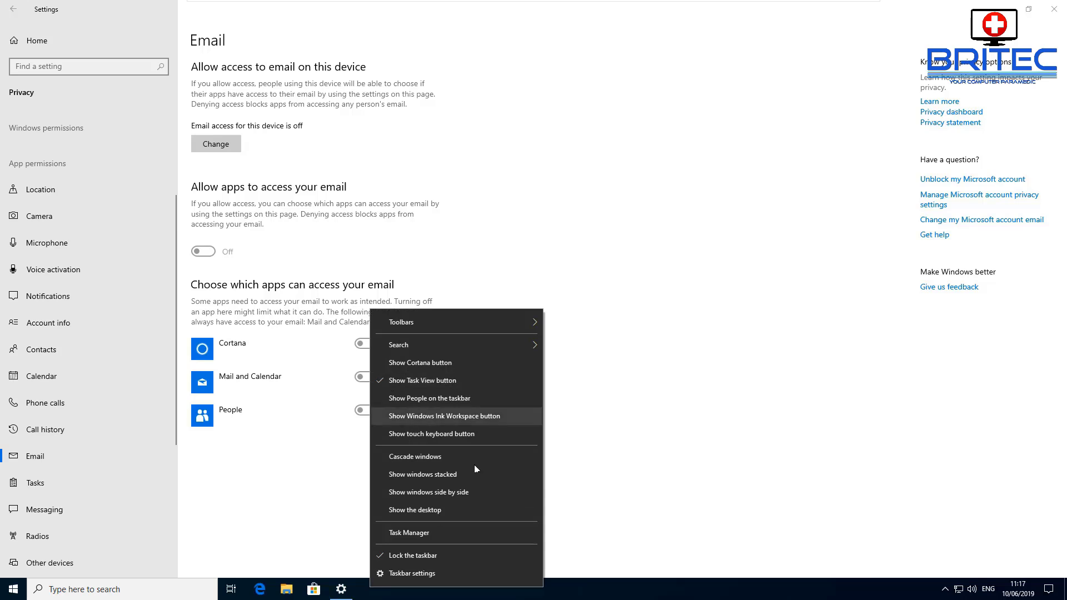
{"action": "left_click", "coordinate": [604, 595]}
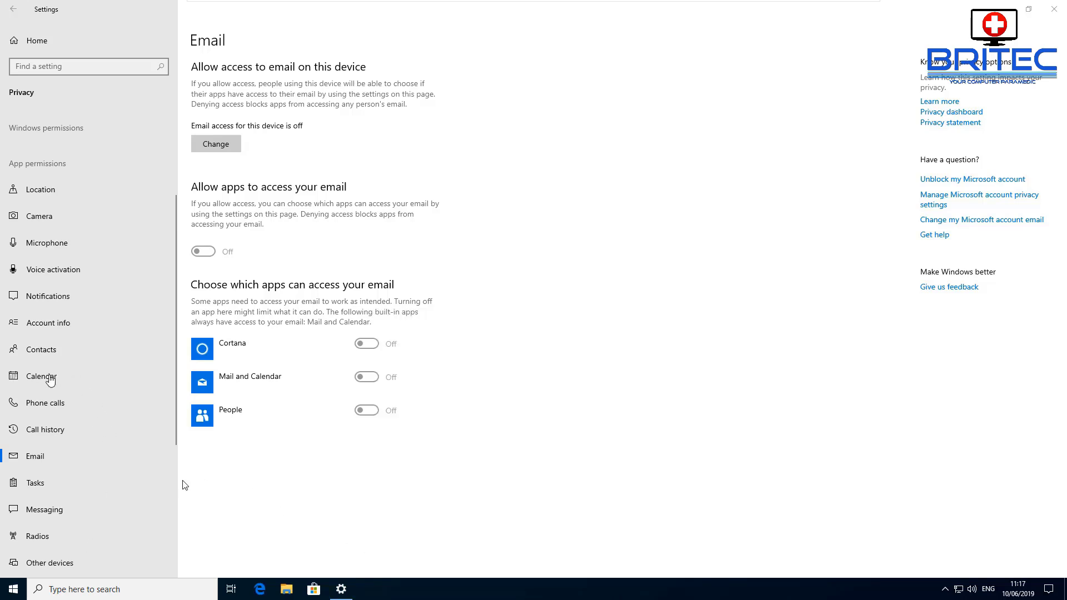
Step: In the Tasks privacy settings, turn off task access for apps and for this device
{"action": "left_click", "coordinate": [33, 482]}
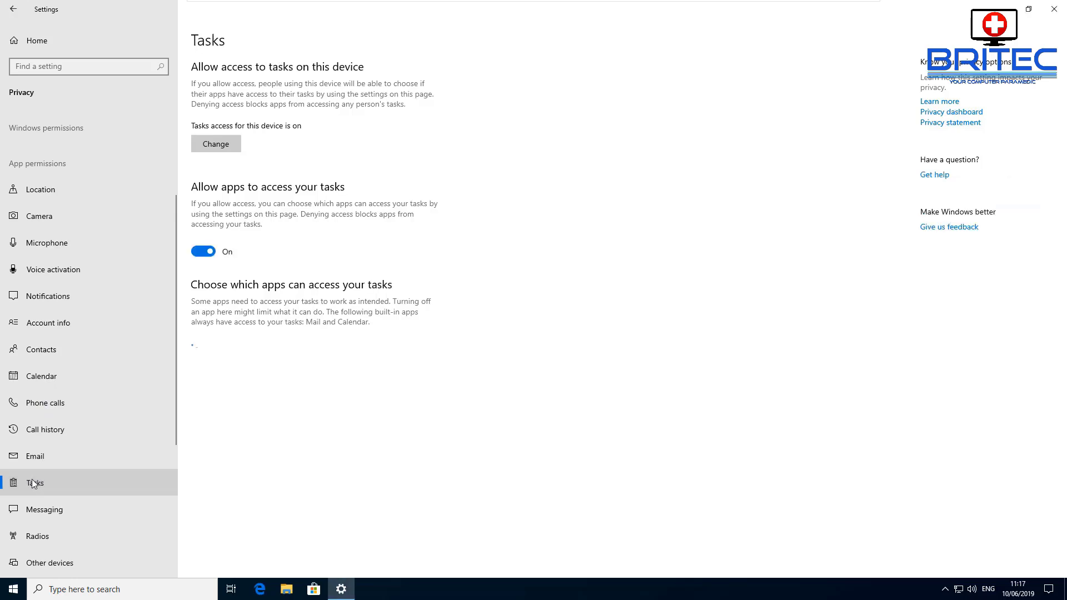
{"action": "left_click", "coordinate": [207, 252]}
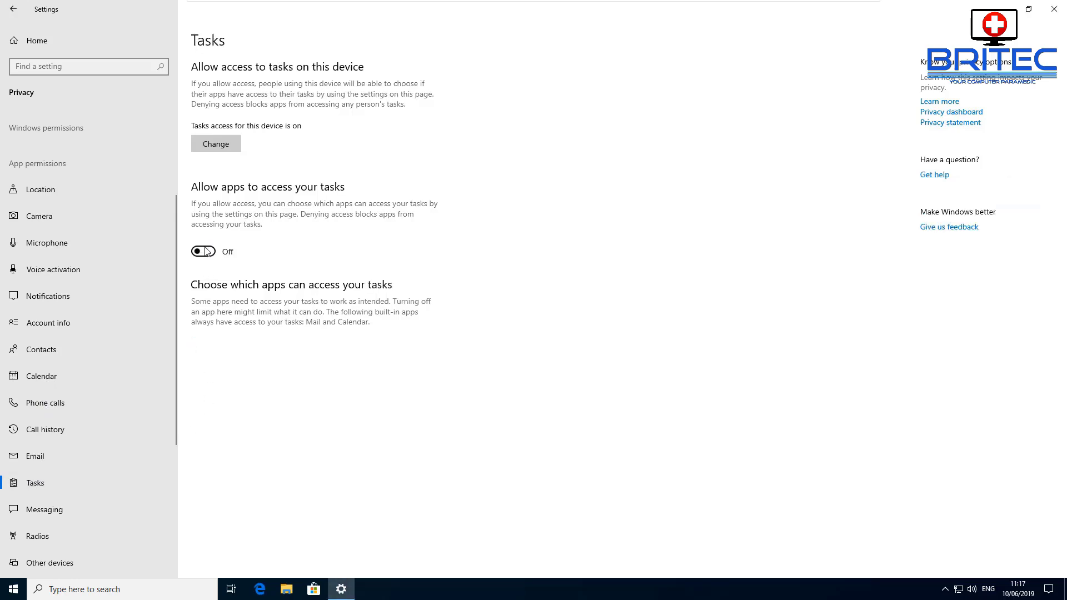
{"action": "left_click", "coordinate": [216, 143]}
{"action": "left_click", "coordinate": [166, 95]}
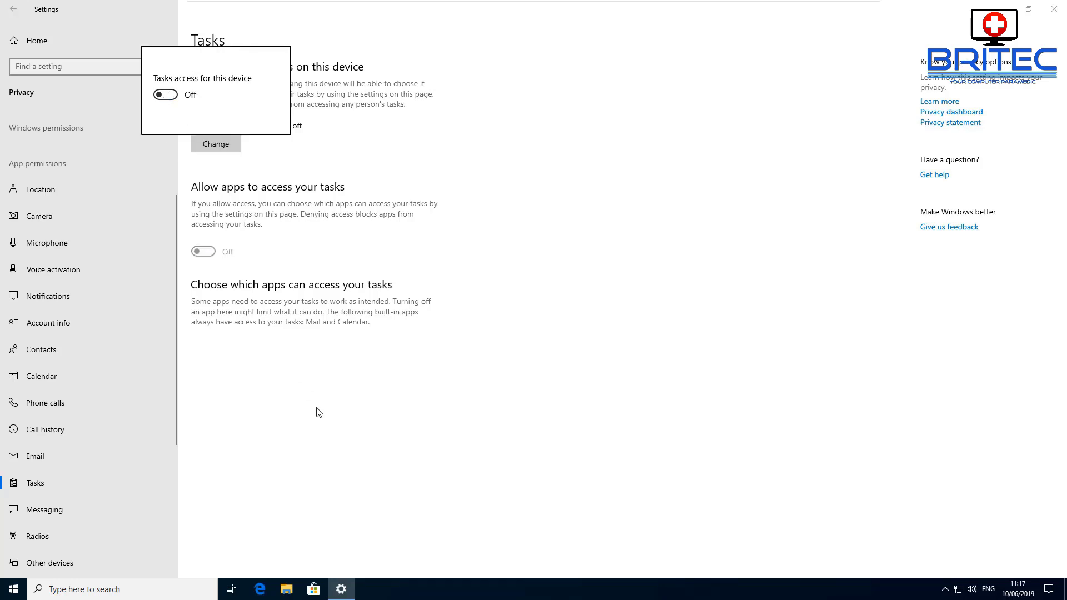
{"action": "left_click", "coordinate": [300, 418]}
Step: In the Messaging privacy settings, turn off message access for apps and messaging access for this device
{"action": "scroll", "coordinate": [81, 527], "scroll_direction": "down", "scroll_amount": 5}
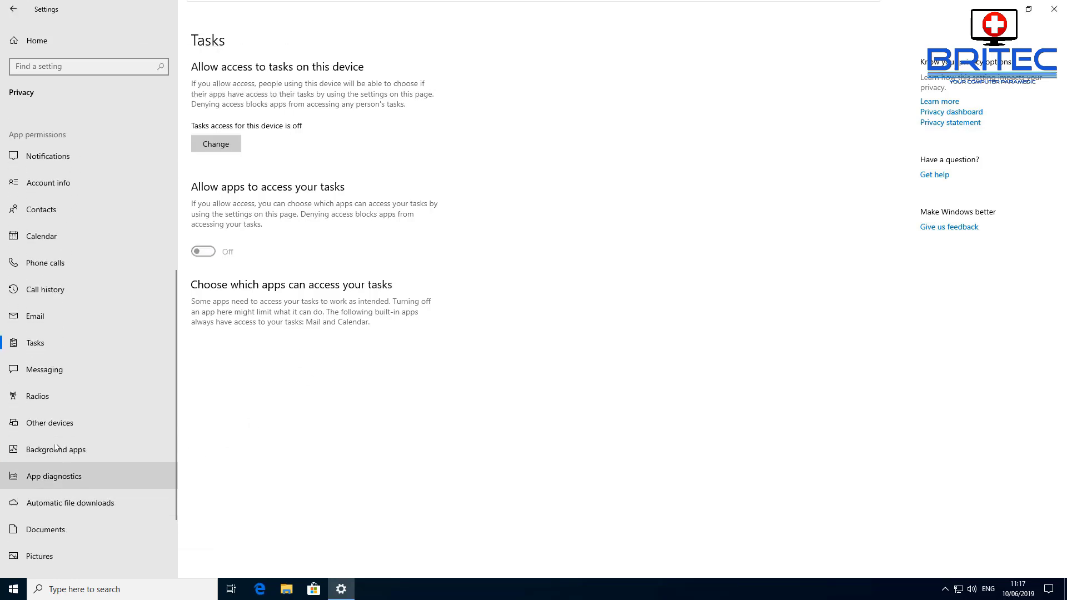
{"action": "left_click", "coordinate": [41, 359]}
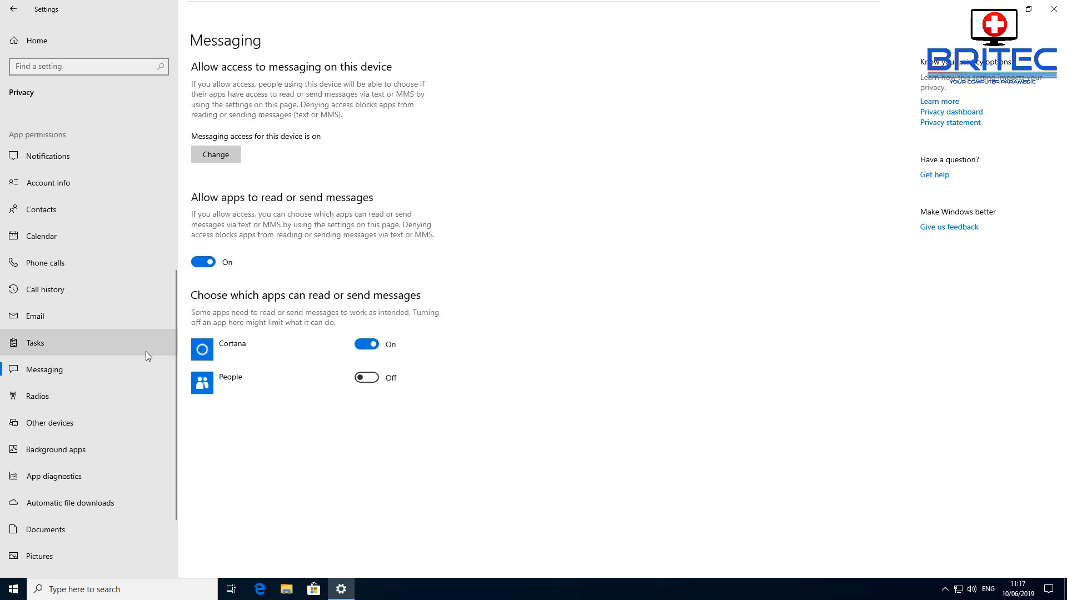
{"action": "left_click", "coordinate": [203, 262]}
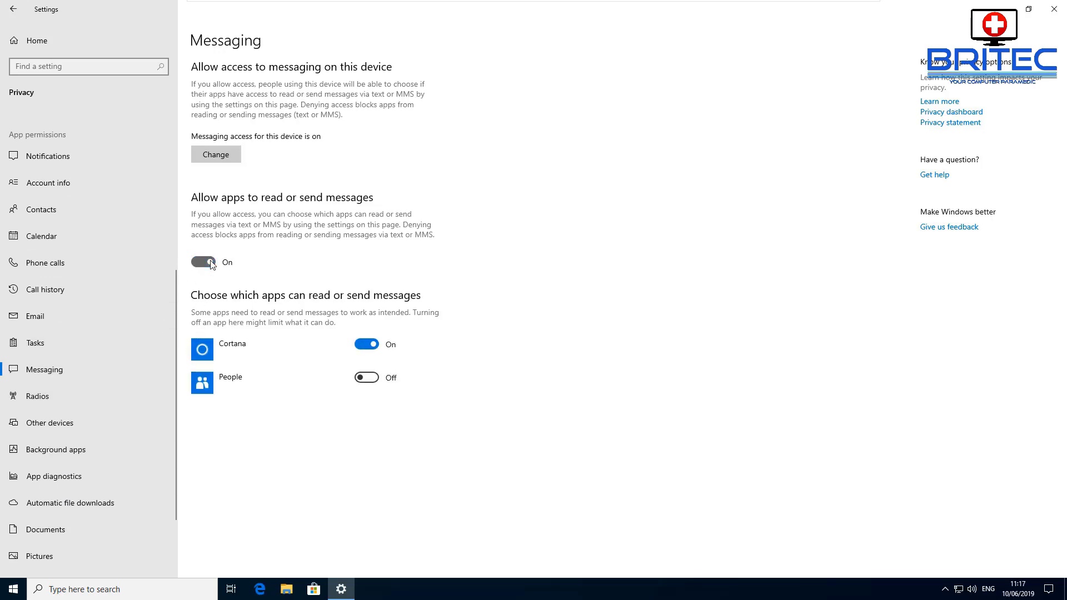
{"action": "left_click", "coordinate": [217, 156]}
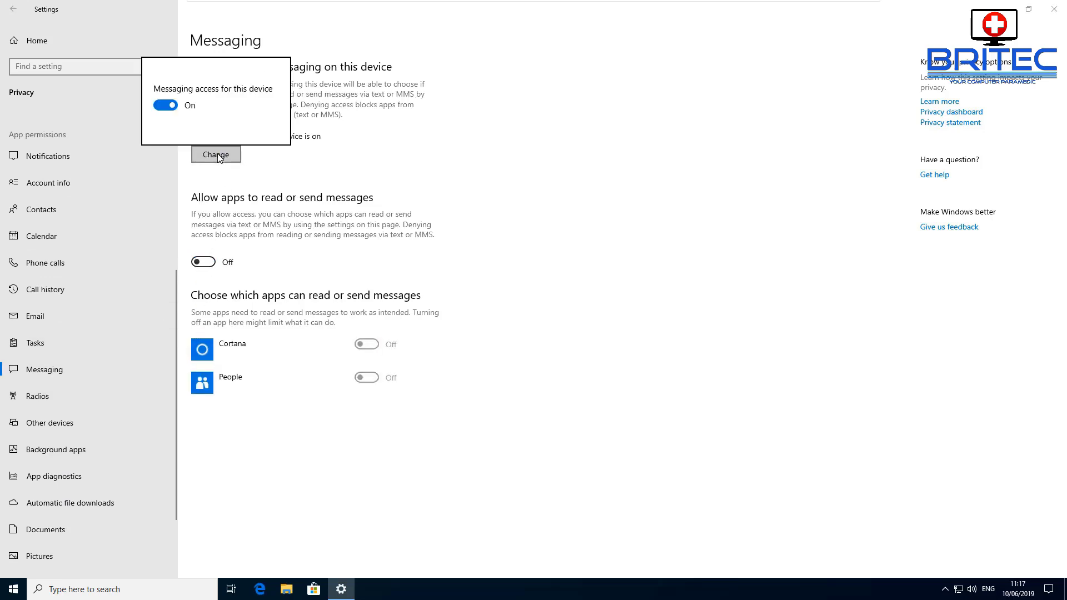
{"action": "left_click", "coordinate": [165, 106]}
{"action": "left_click", "coordinate": [276, 432]}
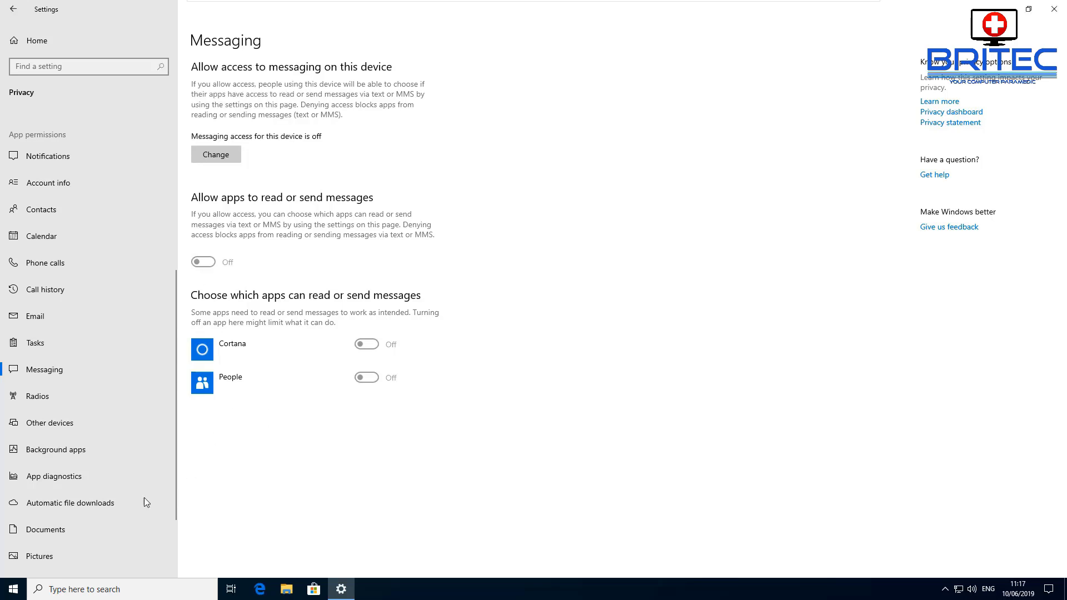
Step: In the Radios privacy settings, turn off radio control for apps and for this device
{"action": "left_click", "coordinate": [97, 394]}
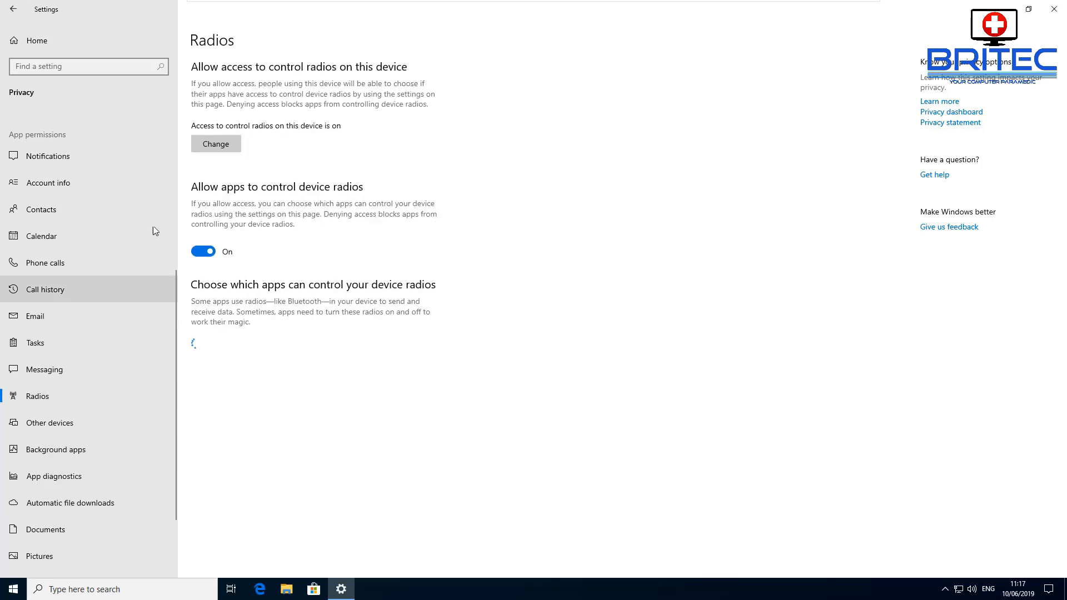
{"action": "left_click", "coordinate": [203, 251]}
{"action": "left_click", "coordinate": [215, 156]}
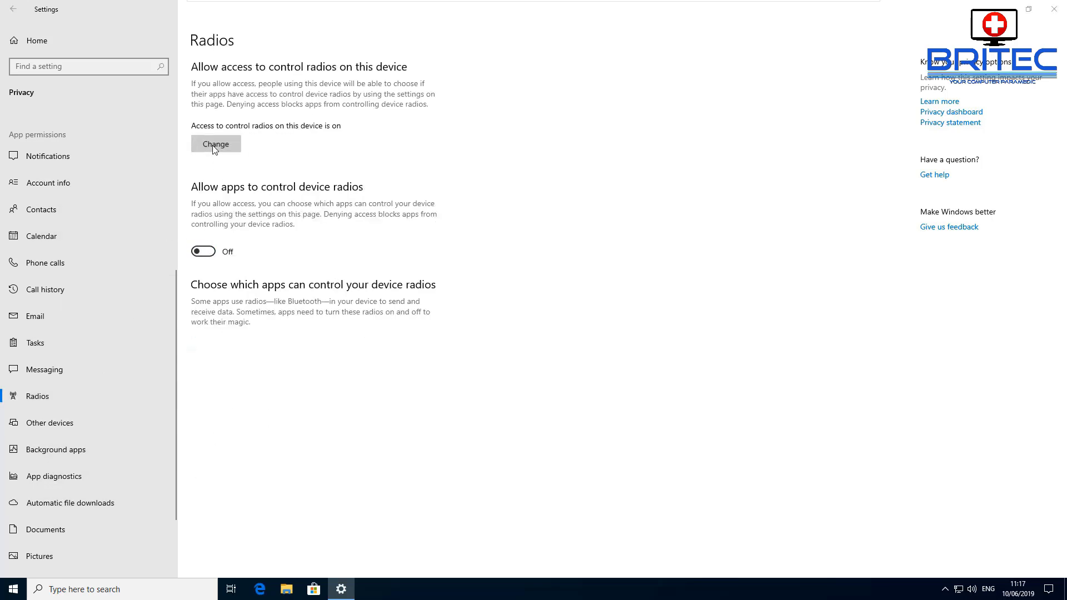
{"action": "left_click", "coordinate": [166, 100]}
{"action": "left_click", "coordinate": [270, 376]}
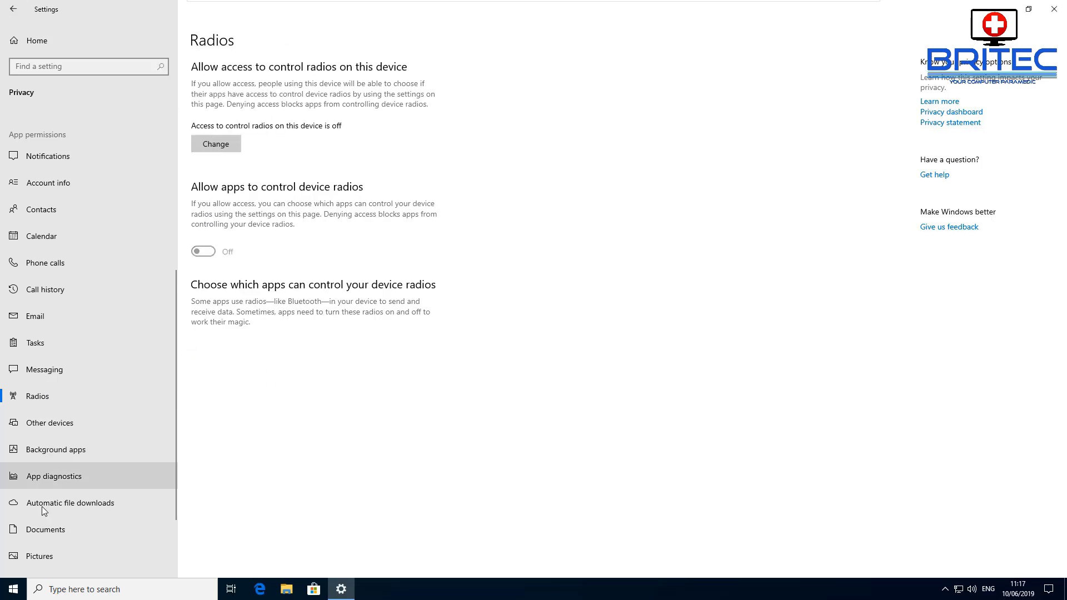
Step: In the Other devices privacy settings, turn off communication with unpaired devices and check its list of allowed apps
{"action": "left_click", "coordinate": [38, 429]}
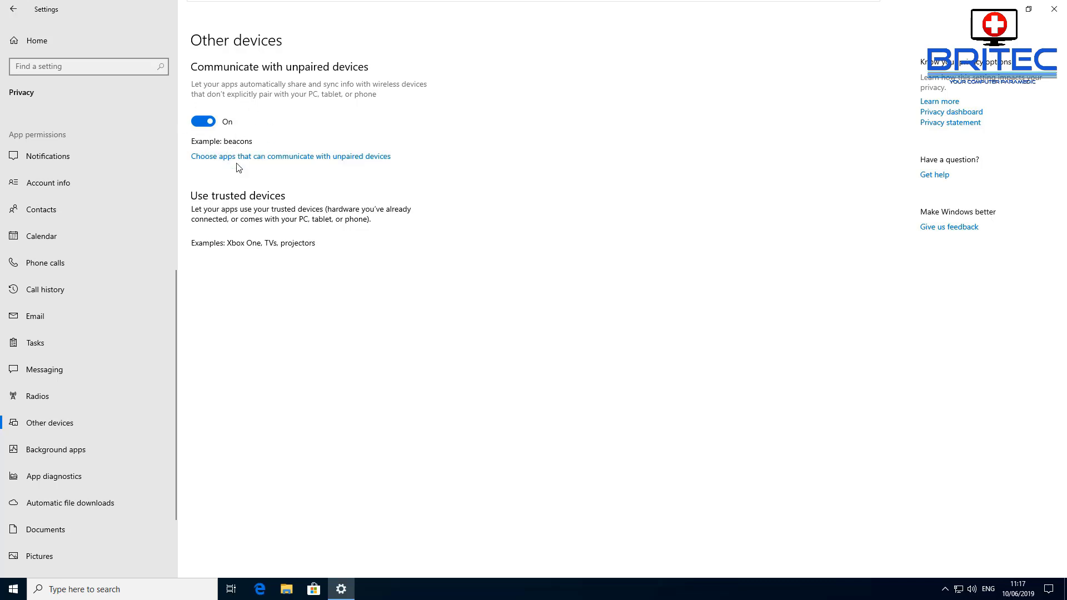
{"action": "left_click", "coordinate": [207, 122]}
{"action": "left_click", "coordinate": [212, 161]}
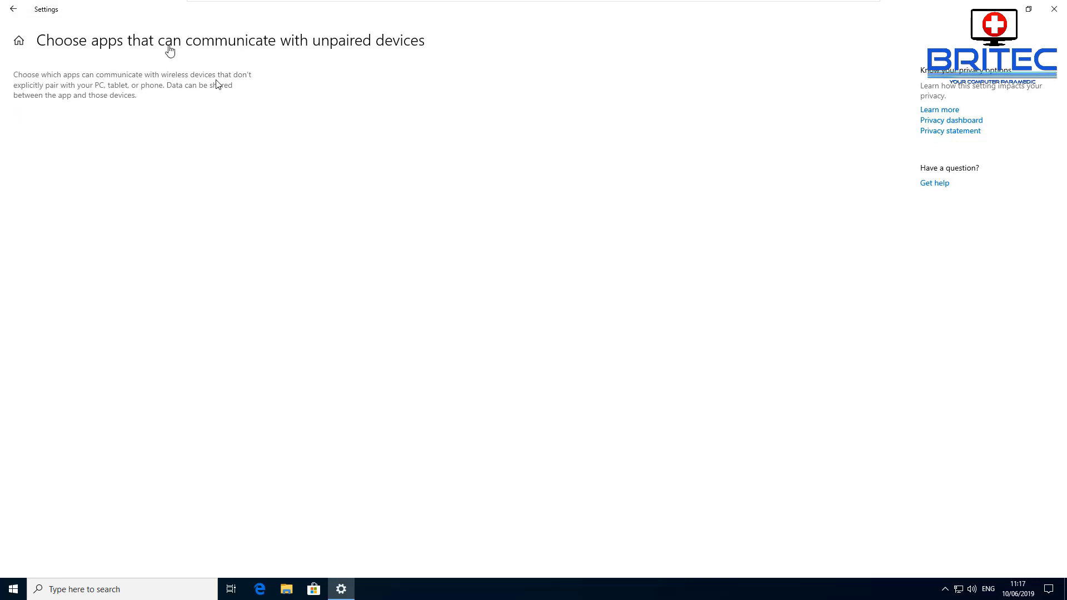
{"action": "left_click", "coordinate": [13, 9]}
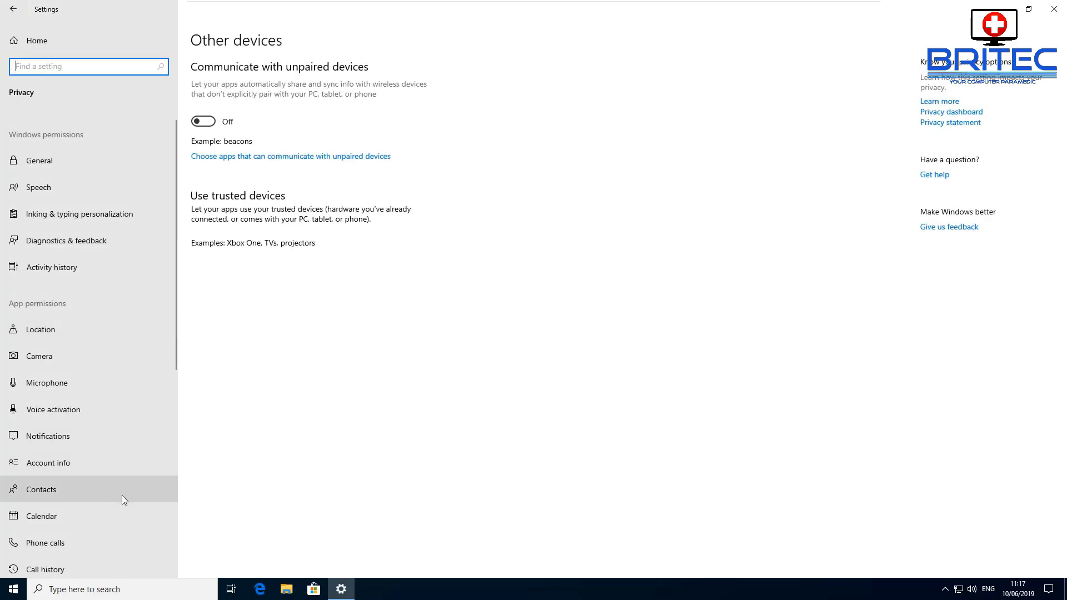
Step: In the Background apps privacy settings, switch background running for all apps off and back on, and review the individual apps
{"action": "scroll", "coordinate": [119, 493], "scroll_direction": "down", "scroll_amount": 4}
{"action": "scroll", "coordinate": [114, 499], "scroll_direction": "up", "scroll_amount": 2}
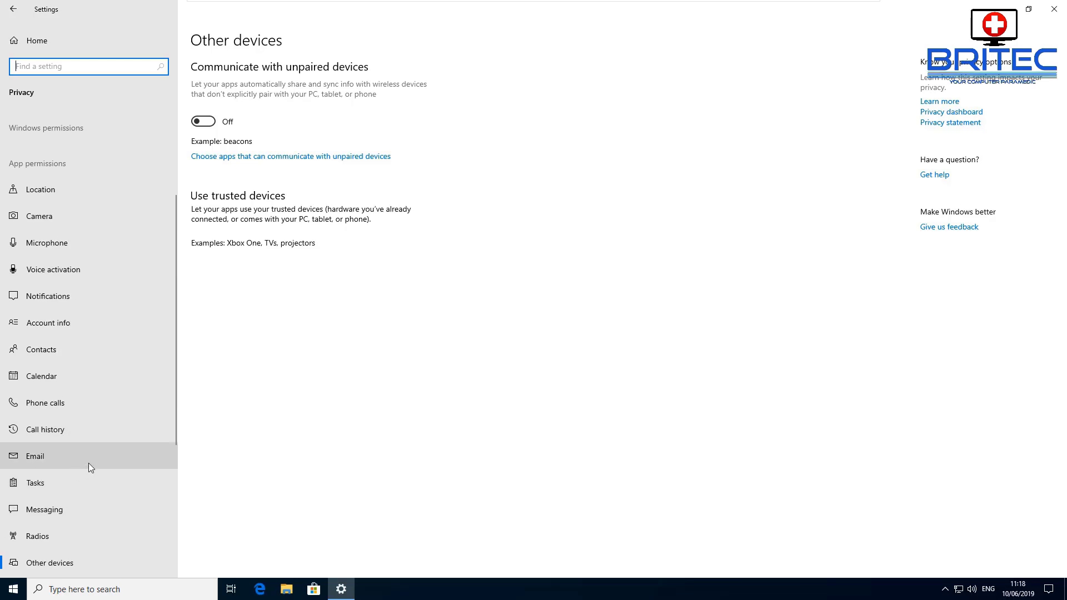
{"action": "scroll", "coordinate": [118, 472], "scroll_direction": "down", "scroll_amount": 3}
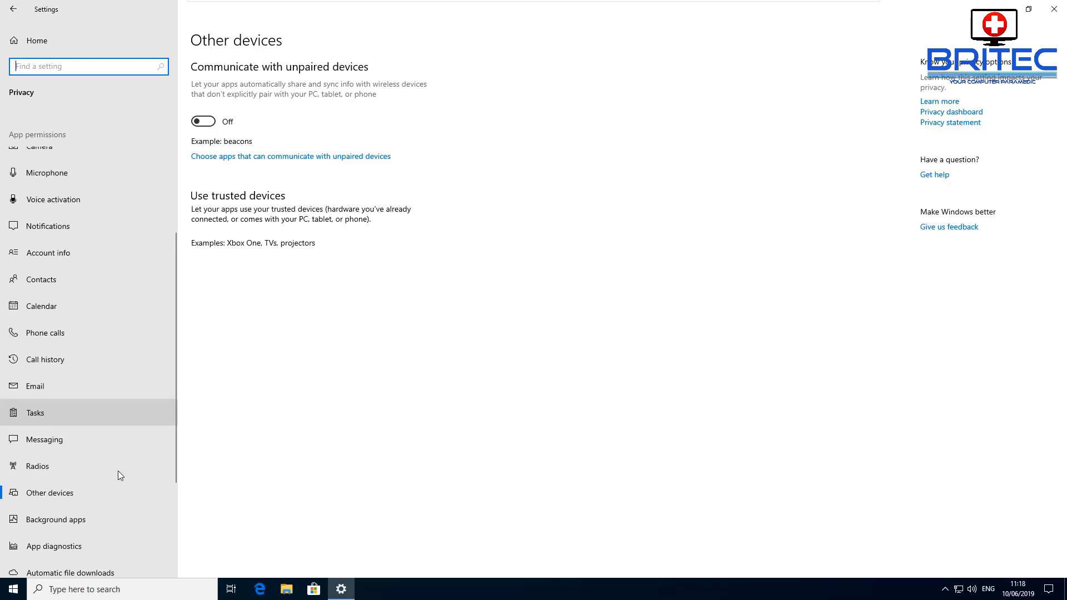
{"action": "left_click", "coordinate": [79, 451]}
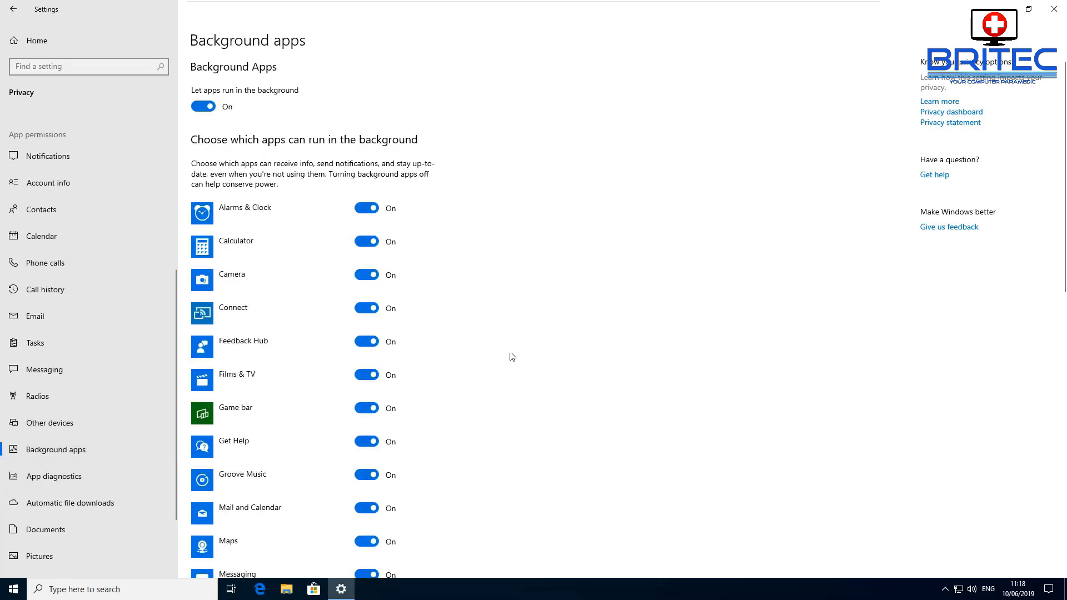
{"action": "left_click", "coordinate": [201, 108]}
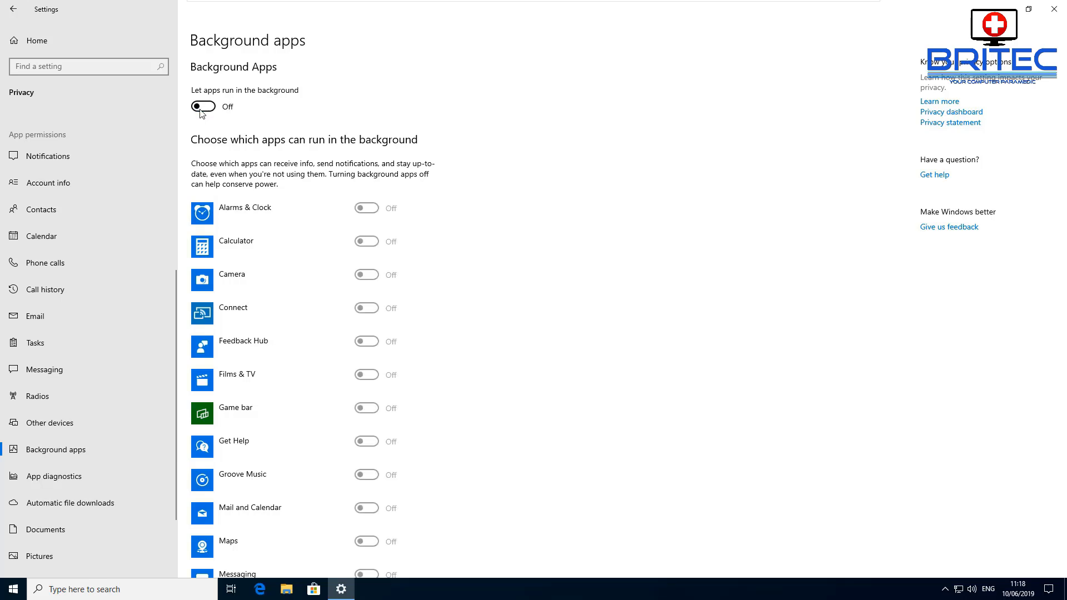
{"action": "left_click", "coordinate": [201, 109]}
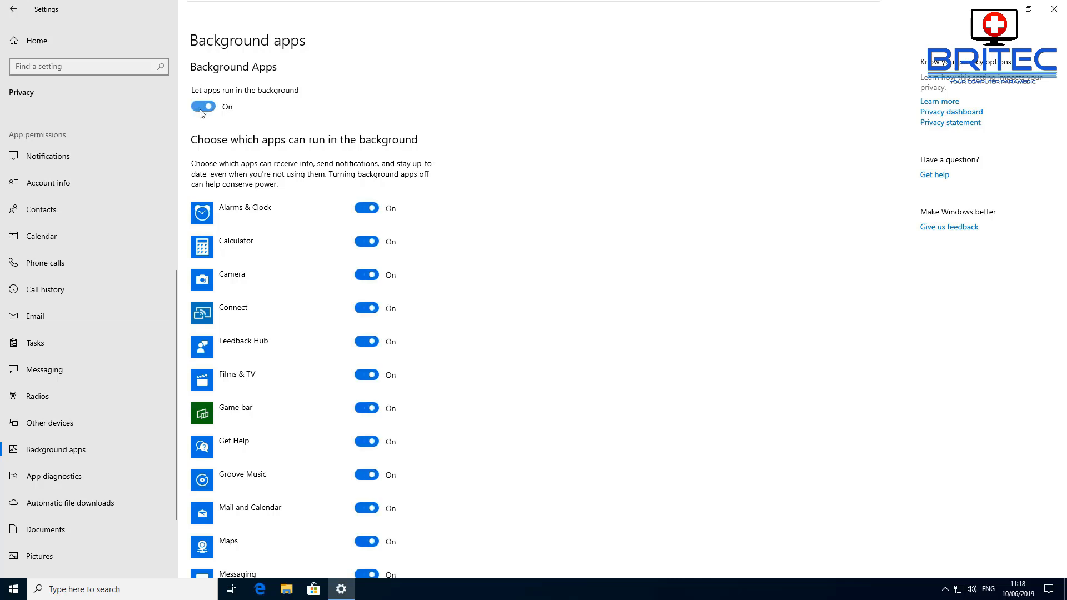
{"action": "scroll", "coordinate": [420, 403], "scroll_direction": "down", "scroll_amount": 3}
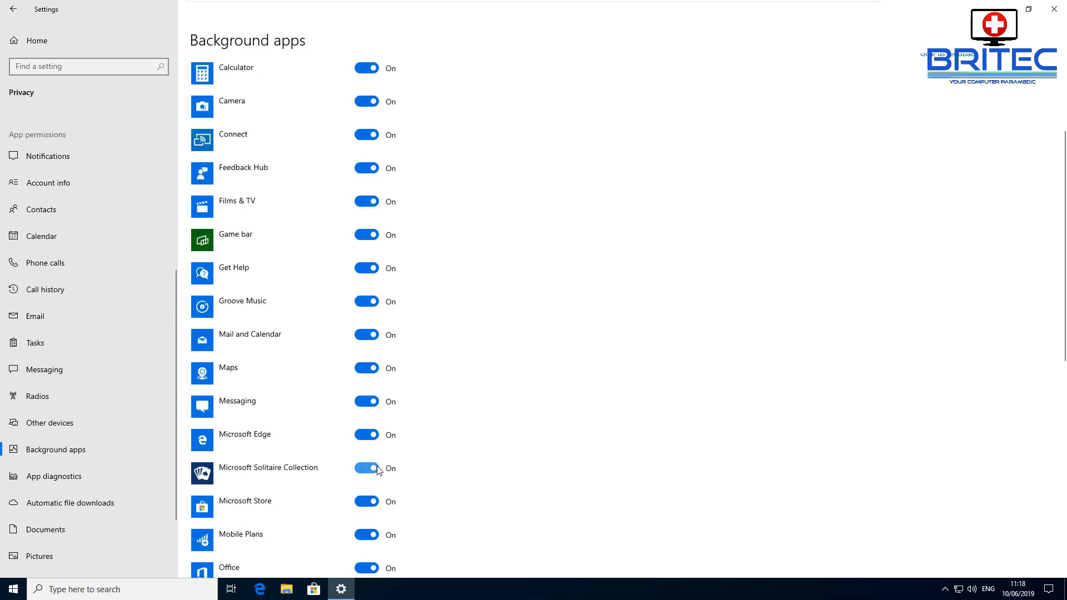
{"action": "scroll", "coordinate": [386, 486], "scroll_direction": "down", "scroll_amount": 8}
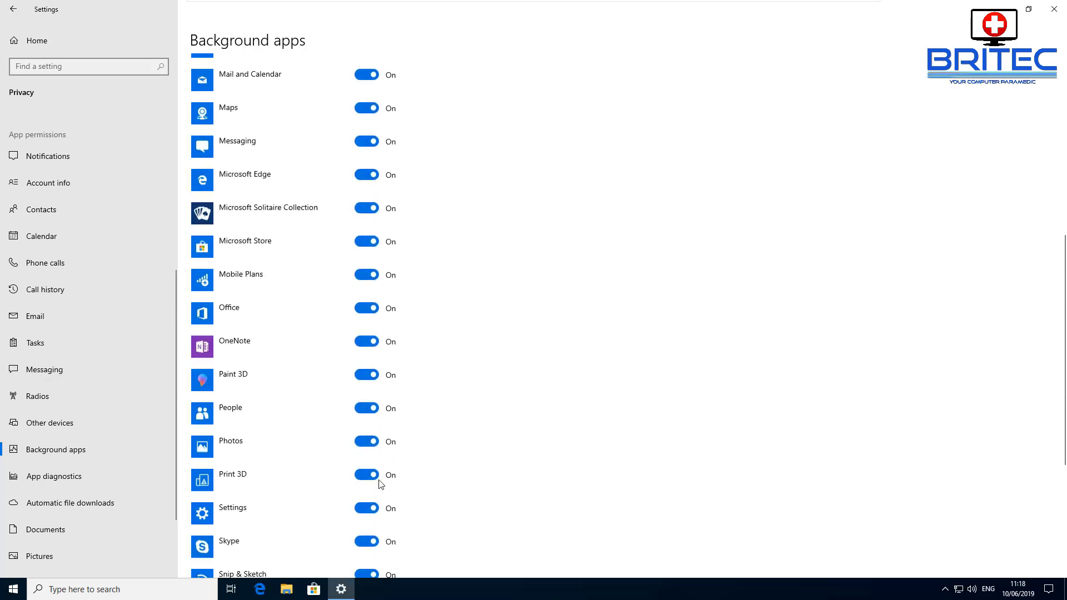
{"action": "scroll", "coordinate": [370, 478], "scroll_direction": "down", "scroll_amount": 2}
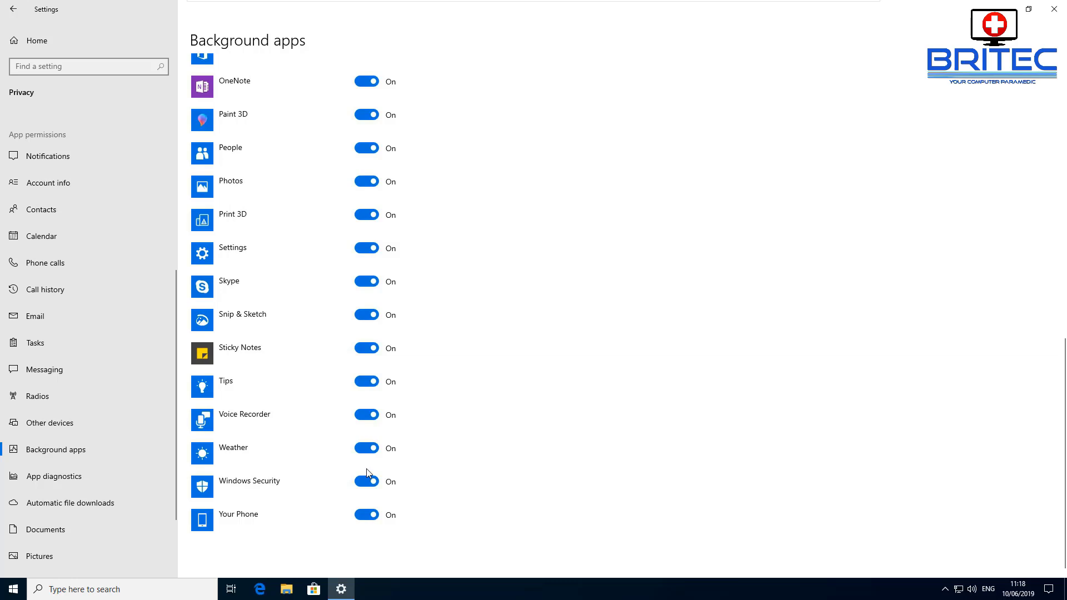
{"action": "scroll", "coordinate": [367, 448], "scroll_direction": "up", "scroll_amount": 2}
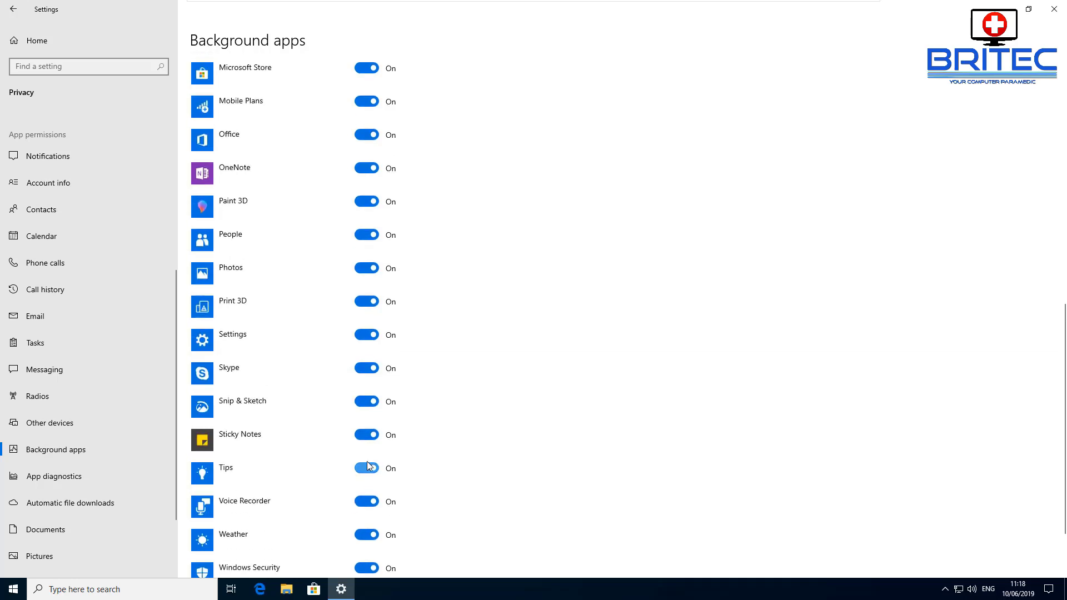
{"action": "scroll", "coordinate": [367, 464], "scroll_direction": "down", "scroll_amount": 2}
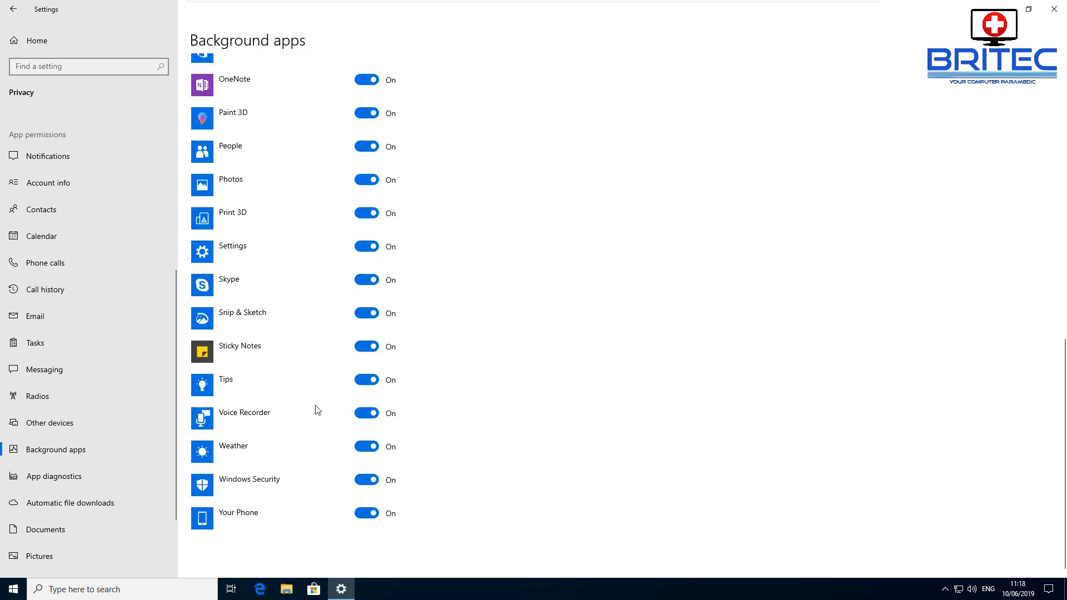
{"action": "scroll", "coordinate": [317, 410], "scroll_direction": "up", "scroll_amount": 16}
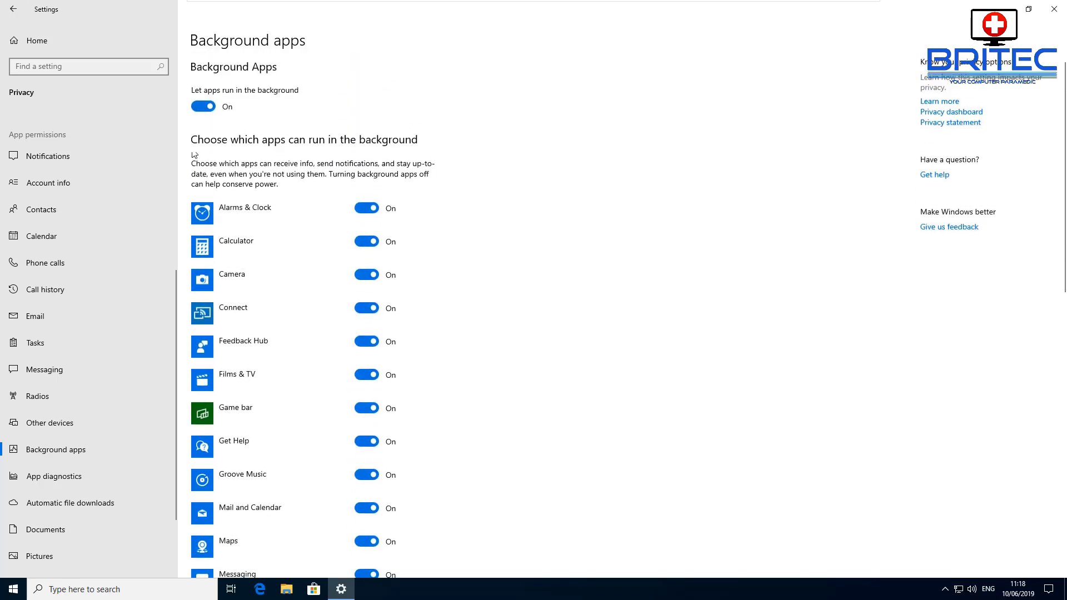
{"action": "left_click", "coordinate": [209, 107]}
{"action": "scroll", "coordinate": [369, 405], "scroll_direction": "down", "scroll_amount": 8}
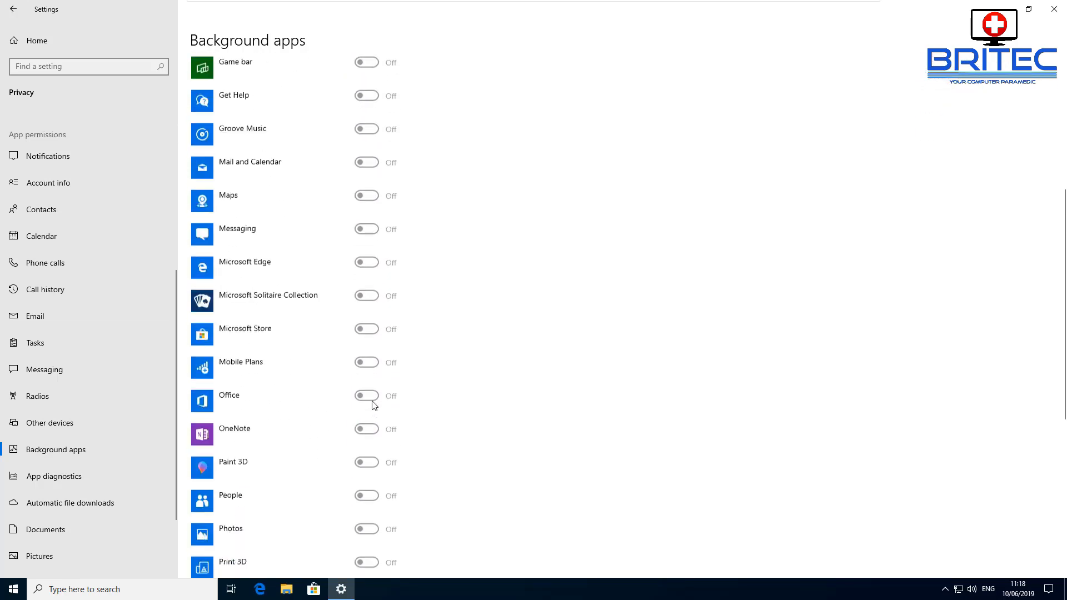
{"action": "scroll", "coordinate": [362, 432], "scroll_direction": "down", "scroll_amount": 5}
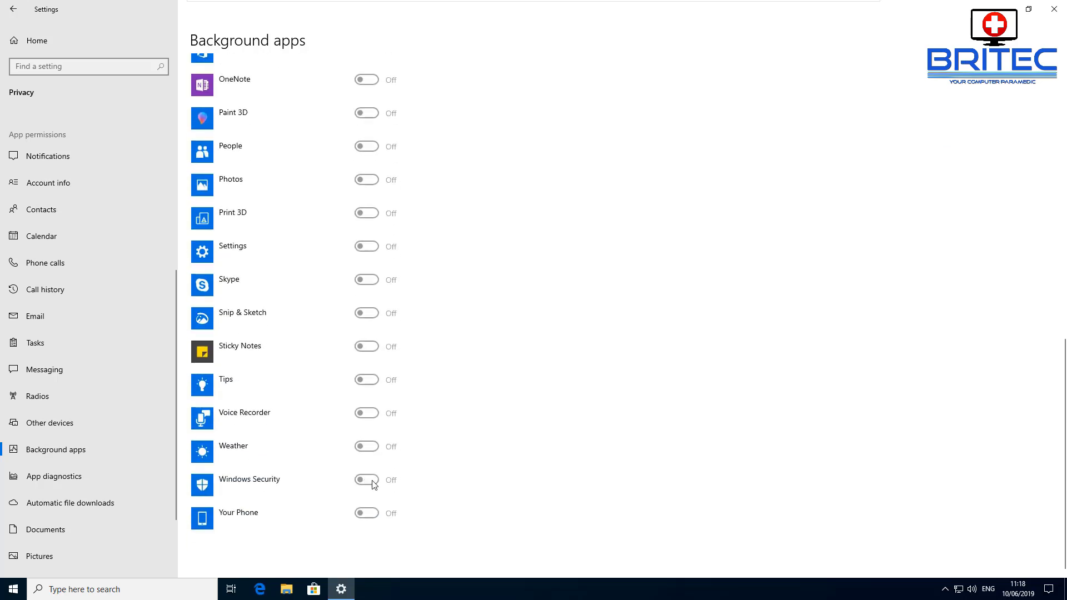
{"action": "scroll", "coordinate": [367, 445], "scroll_direction": "up", "scroll_amount": 13}
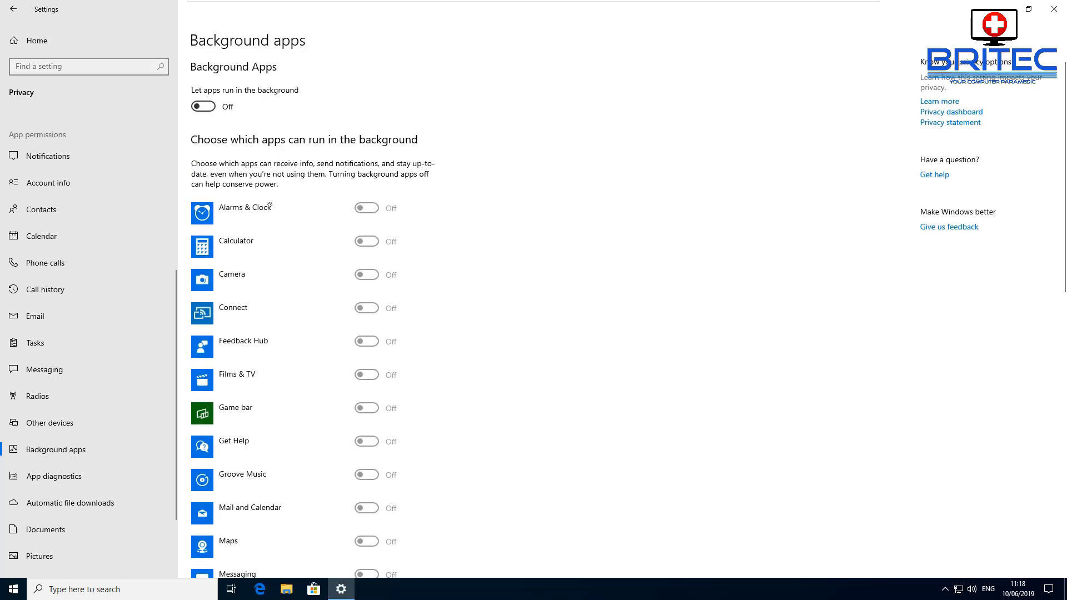
{"action": "left_click", "coordinate": [203, 107]}
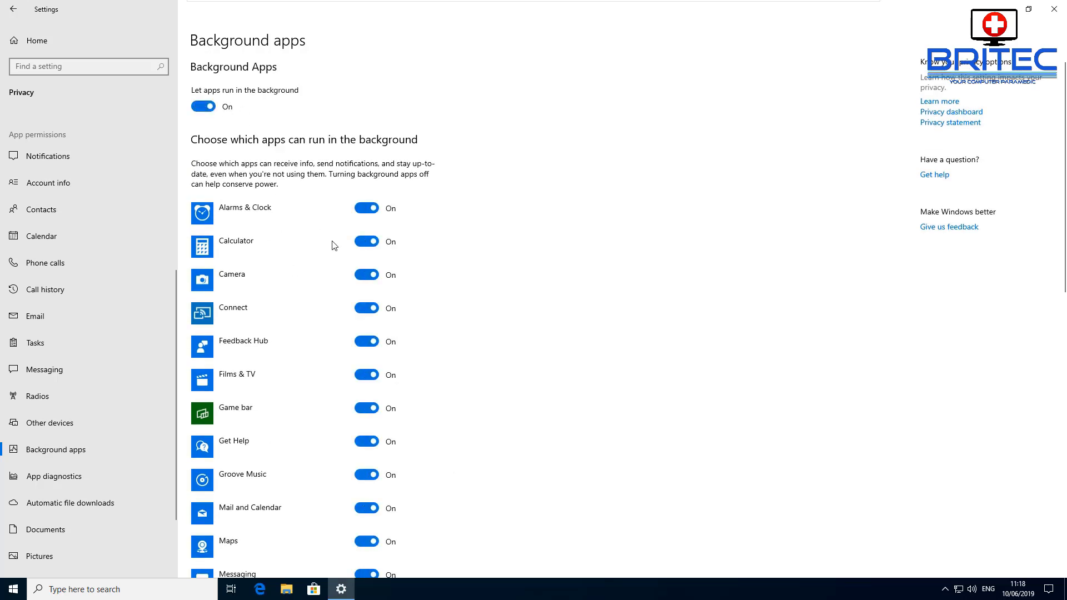
Step: Turn off background running for Alarms & Clock, Calculator, Camera, Connect and Feedback Hub
{"action": "left_click", "coordinate": [366, 214]}
{"action": "left_click", "coordinate": [364, 244]}
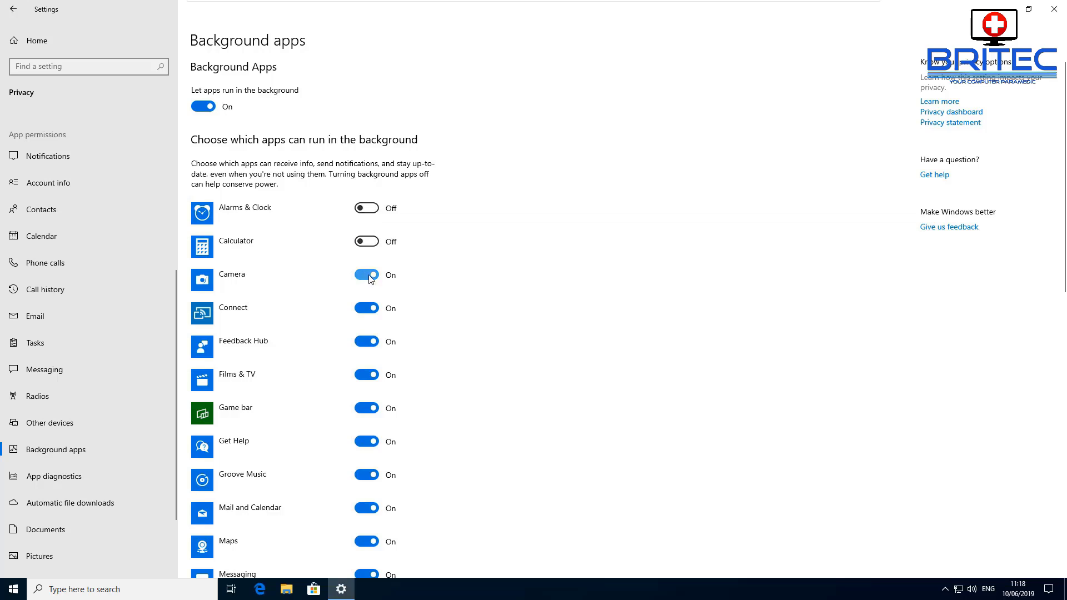
{"action": "left_click", "coordinate": [366, 276]}
{"action": "left_click", "coordinate": [366, 310]}
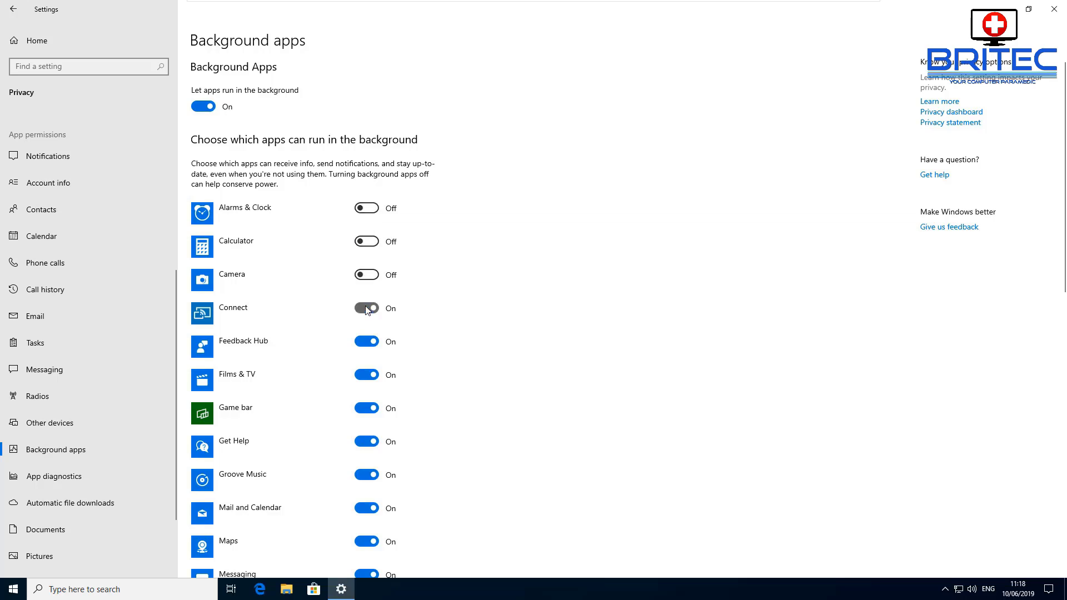
{"action": "left_click", "coordinate": [364, 343]}
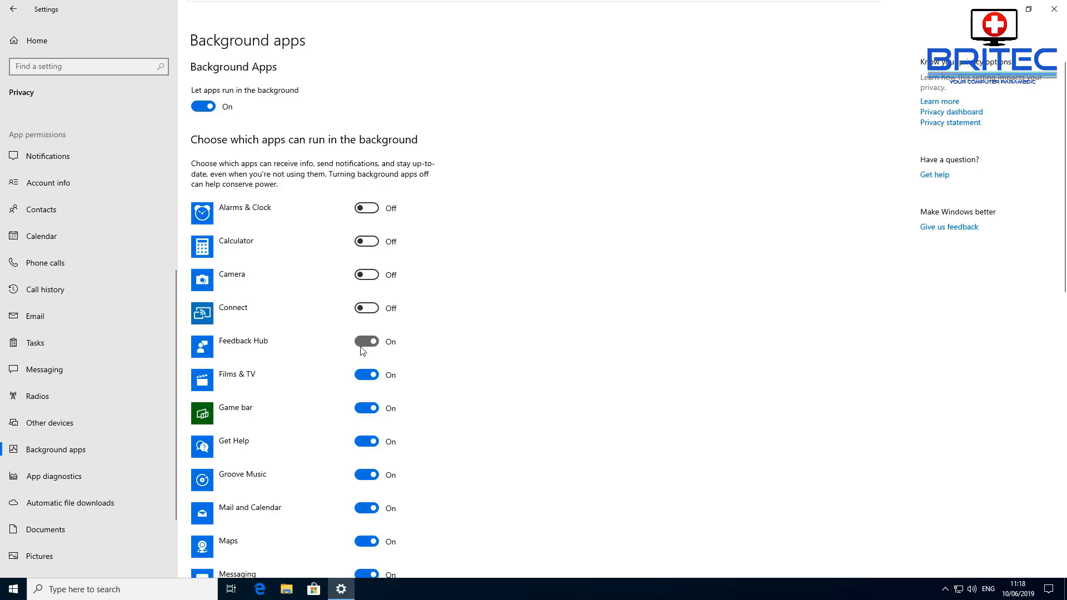
Step: Turn off background running for Films & TV, Game bar, Get Help, Groove Music, and Mail and Calendar
{"action": "left_click", "coordinate": [365, 376]}
{"action": "left_click", "coordinate": [364, 410]}
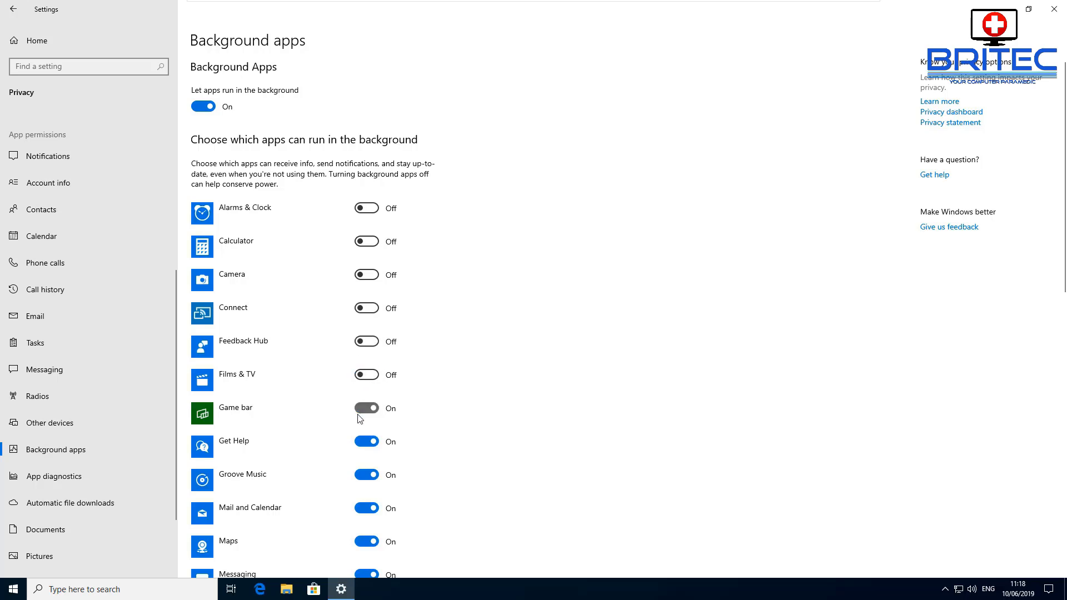
{"action": "left_click", "coordinate": [368, 444]}
{"action": "left_click", "coordinate": [371, 476]}
{"action": "left_click", "coordinate": [368, 509]}
Step: Turn off background running for Maps, Messaging, Microsoft Edge, Microsoft Solitaire Collection, Microsoft Store and Mobile Plans
{"action": "scroll", "coordinate": [400, 472], "scroll_direction": "down", "scroll_amount": 3}
{"action": "left_click", "coordinate": [363, 369]}
{"action": "left_click", "coordinate": [362, 402]}
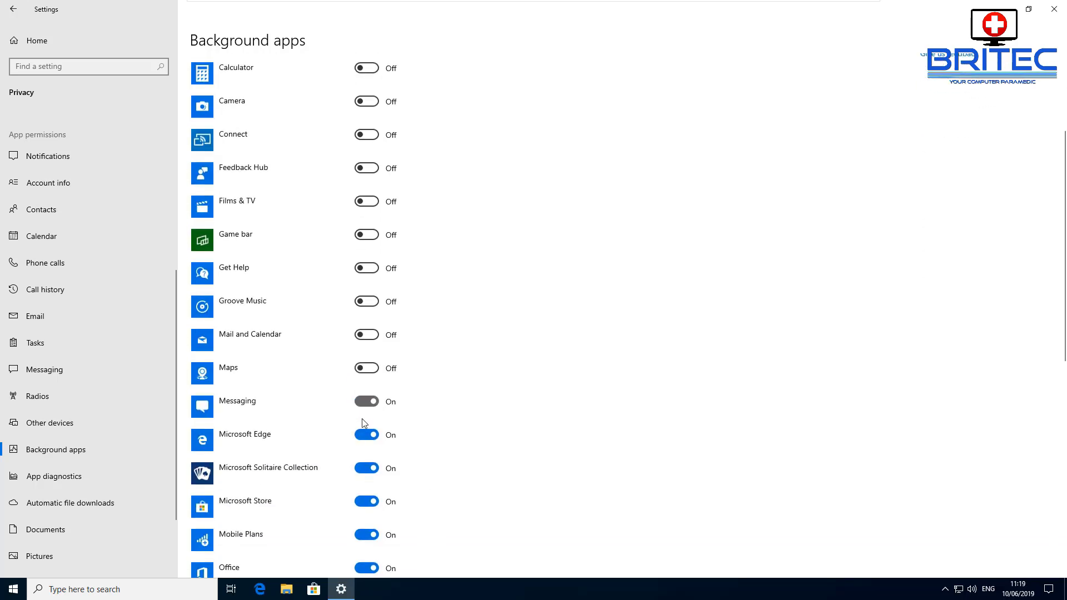
{"action": "left_click", "coordinate": [362, 436]}
{"action": "left_click", "coordinate": [362, 469]}
{"action": "left_click", "coordinate": [362, 536]}
{"action": "left_click", "coordinate": [363, 502]}
Step: Disable the overall permission that lets apps run in the background
{"action": "scroll", "coordinate": [486, 529], "scroll_direction": "down", "scroll_amount": 5}
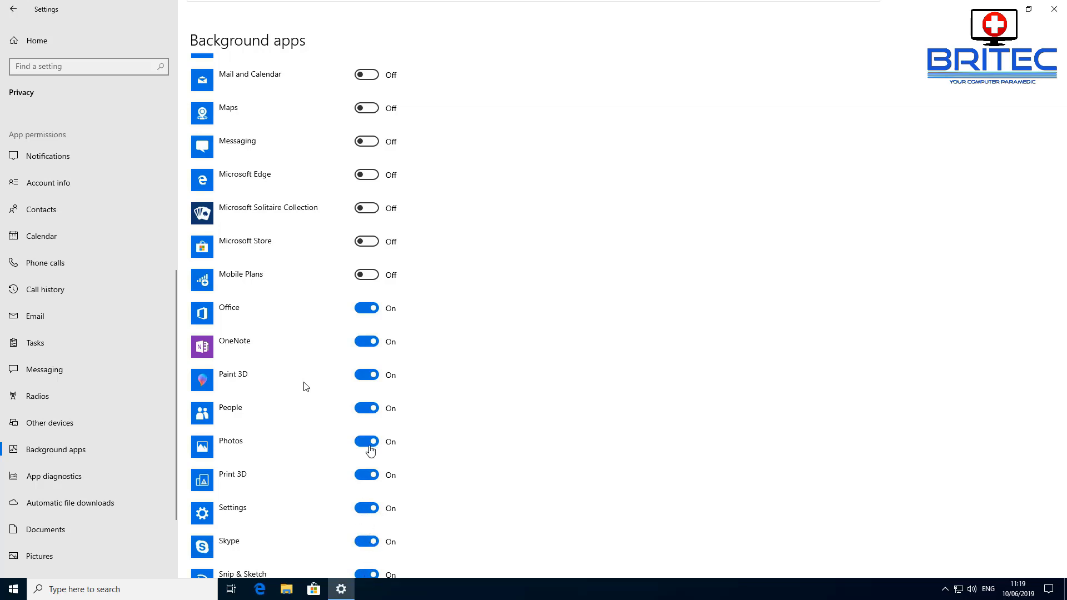
{"action": "scroll", "coordinate": [428, 378], "scroll_direction": "up", "scroll_amount": 5}
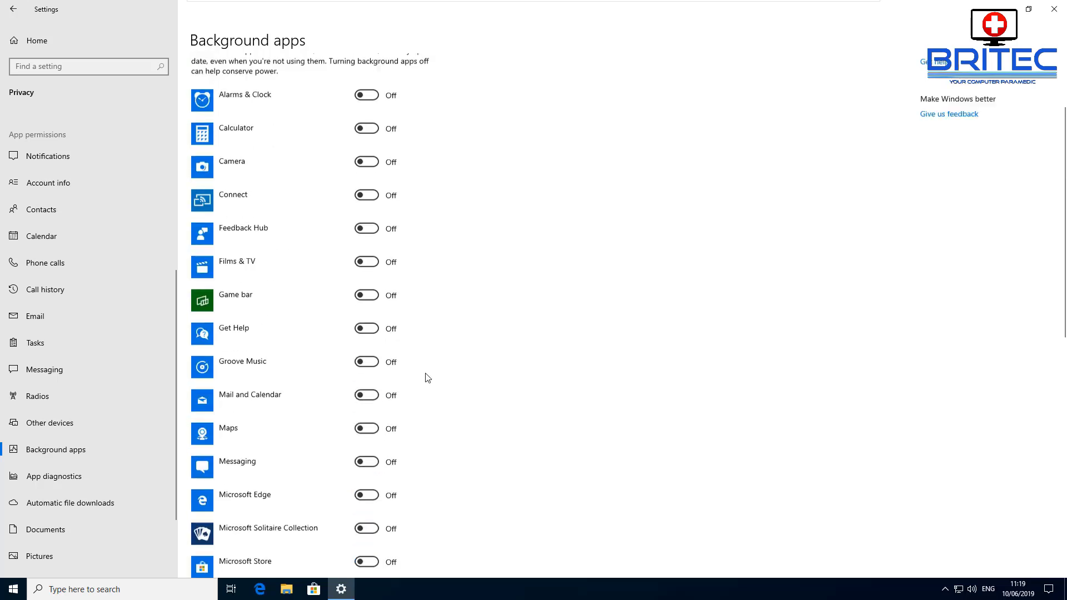
{"action": "scroll", "coordinate": [428, 378], "scroll_direction": "up", "scroll_amount": 3}
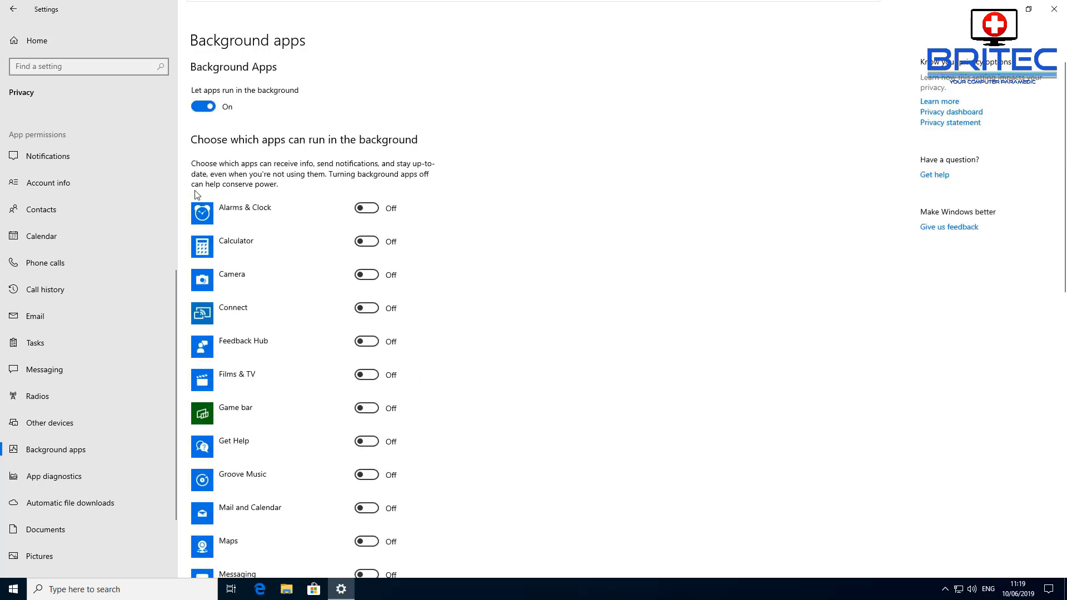
{"action": "left_click", "coordinate": [201, 107]}
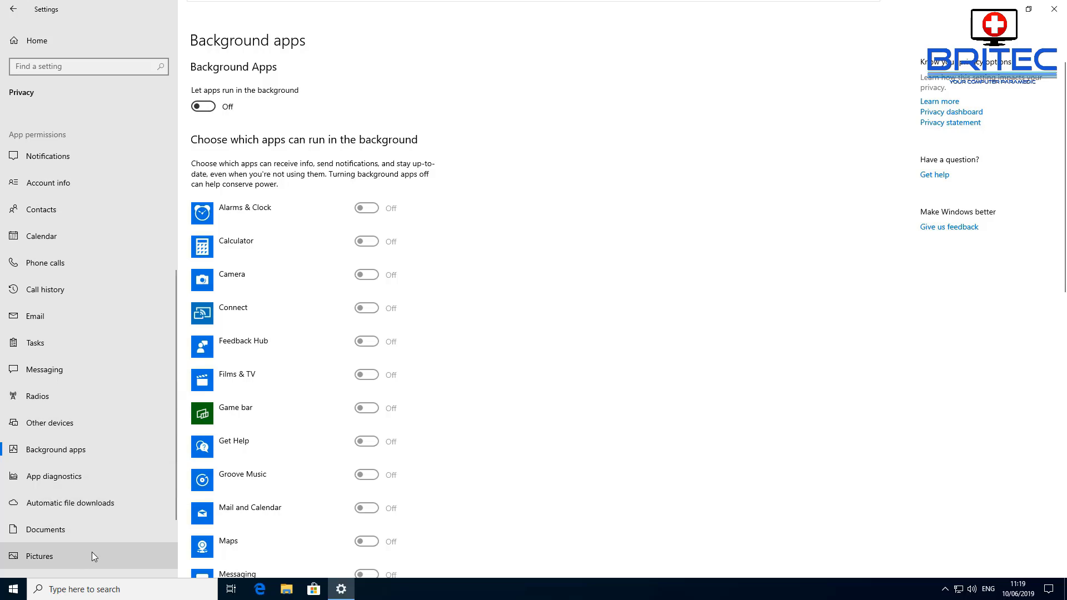
Step: In the App diagnostics privacy settings, turn off diagnostic info access for apps and for this device
{"action": "left_click", "coordinate": [50, 479]}
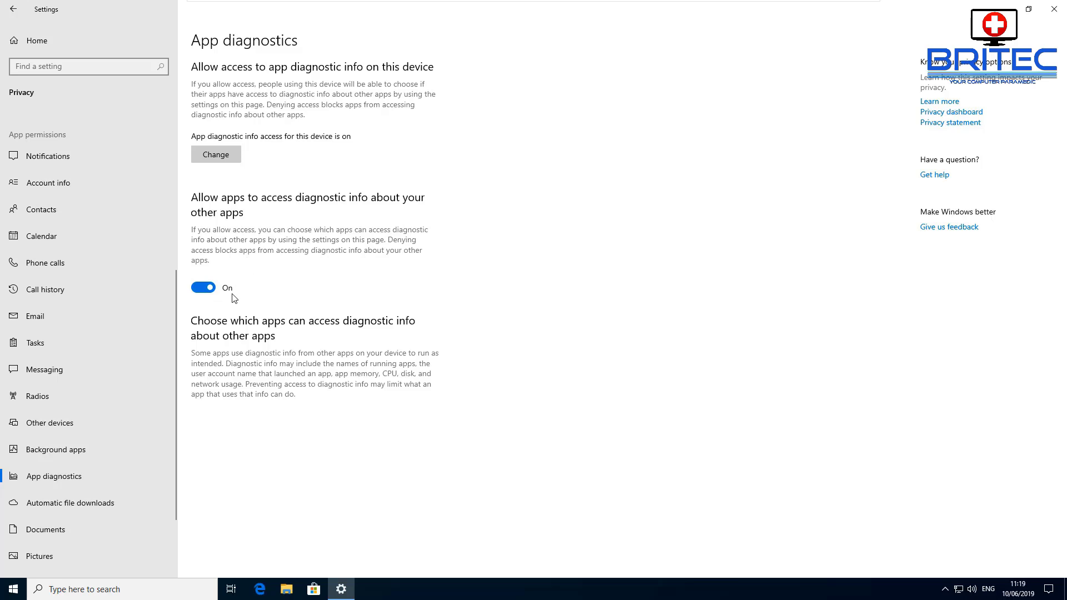
{"action": "left_click", "coordinate": [201, 288]}
{"action": "left_click", "coordinate": [216, 161]}
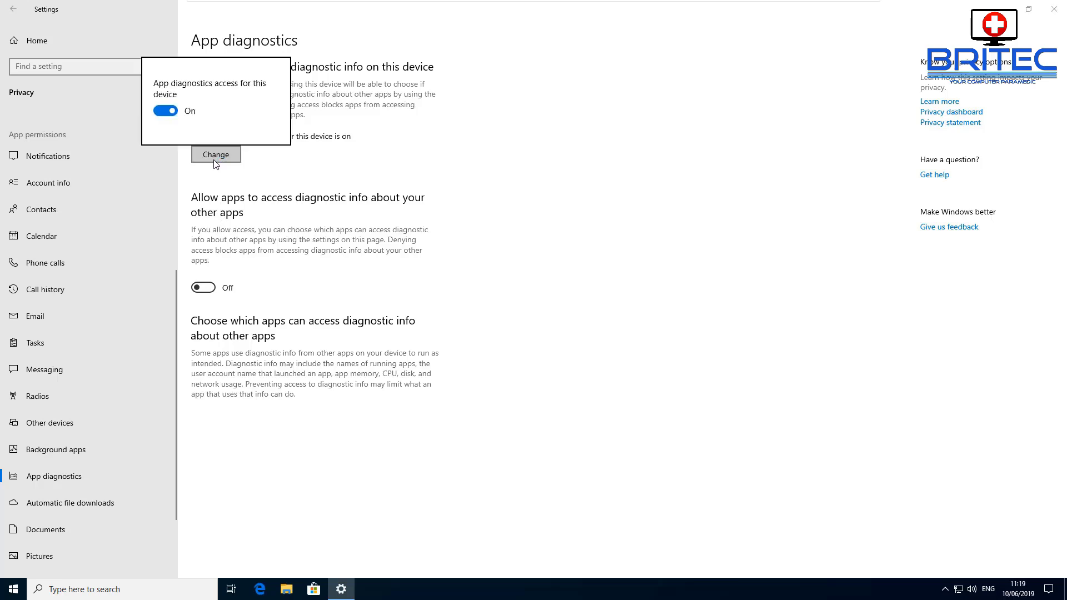
{"action": "left_click", "coordinate": [165, 110]}
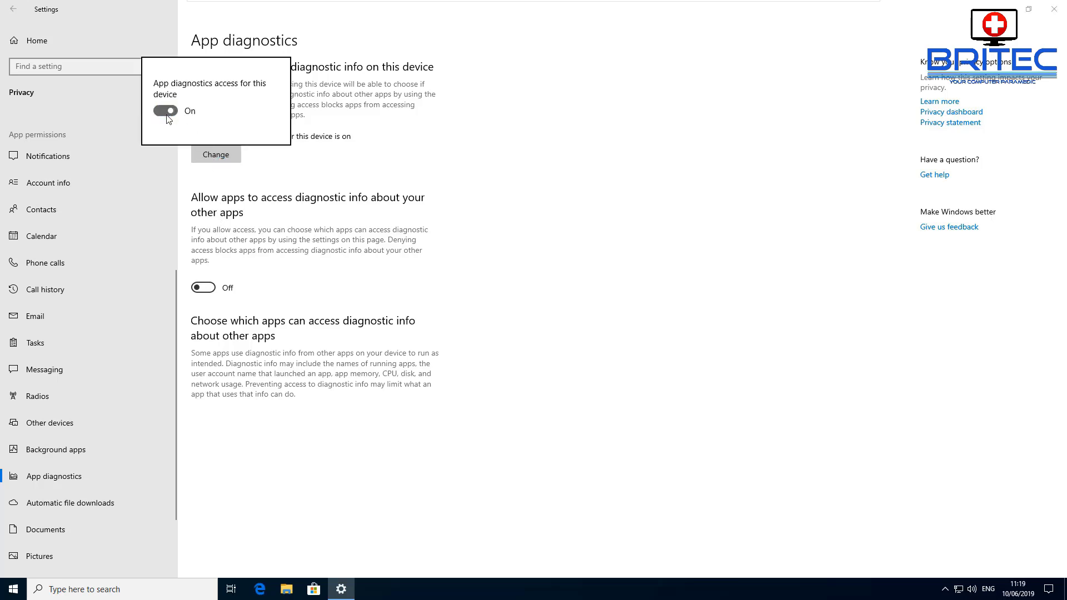
{"action": "left_click", "coordinate": [393, 437]}
Step: Check the Automatic file downloads settings, and turn off documents library access for apps and for this device
{"action": "scroll", "coordinate": [45, 498], "scroll_direction": "down", "scroll_amount": 3}
{"action": "left_click", "coordinate": [40, 408]}
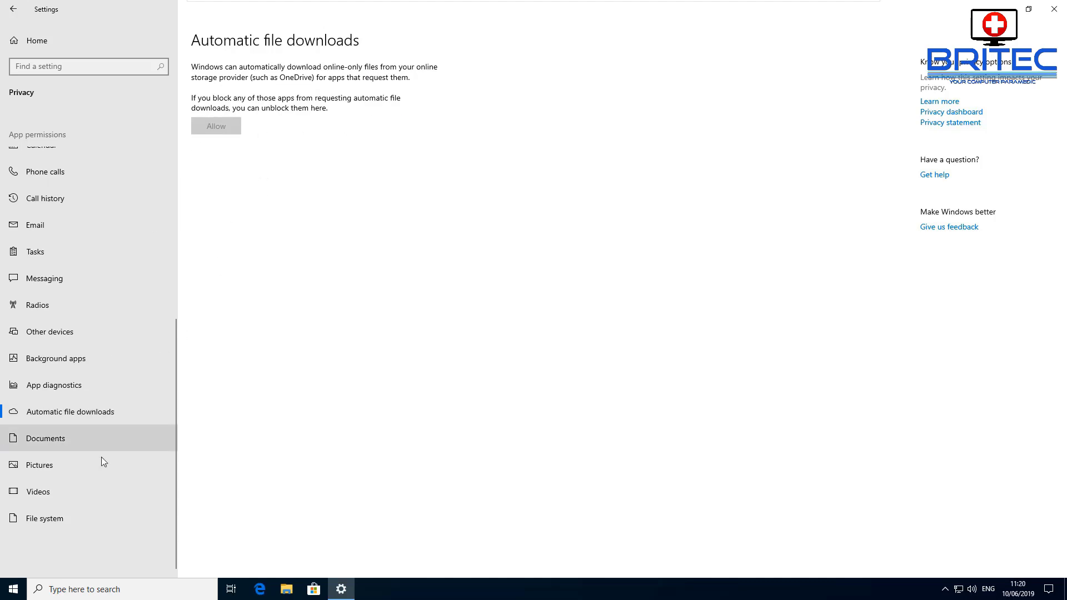
{"action": "left_click", "coordinate": [49, 434]}
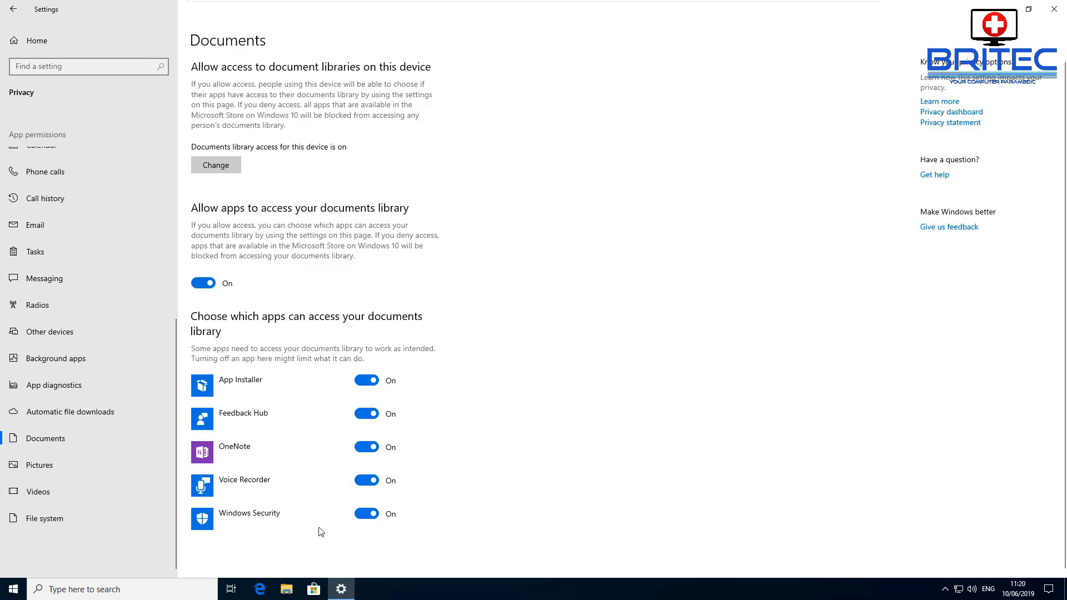
{"action": "left_click", "coordinate": [370, 416]}
{"action": "left_click", "coordinate": [228, 285]}
{"action": "left_click", "coordinate": [220, 172]}
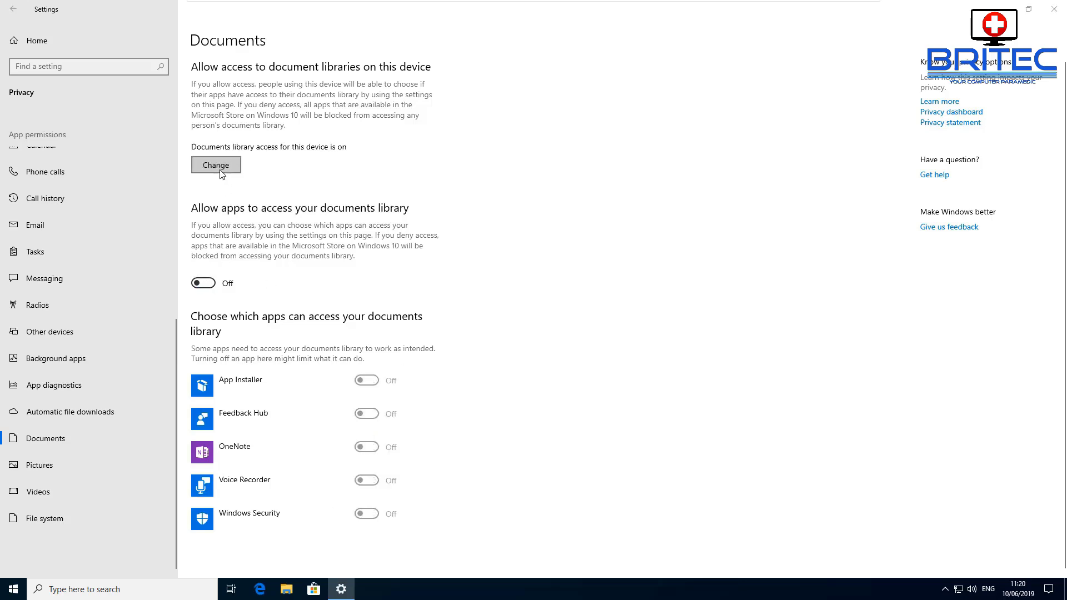
{"action": "left_click", "coordinate": [165, 121]}
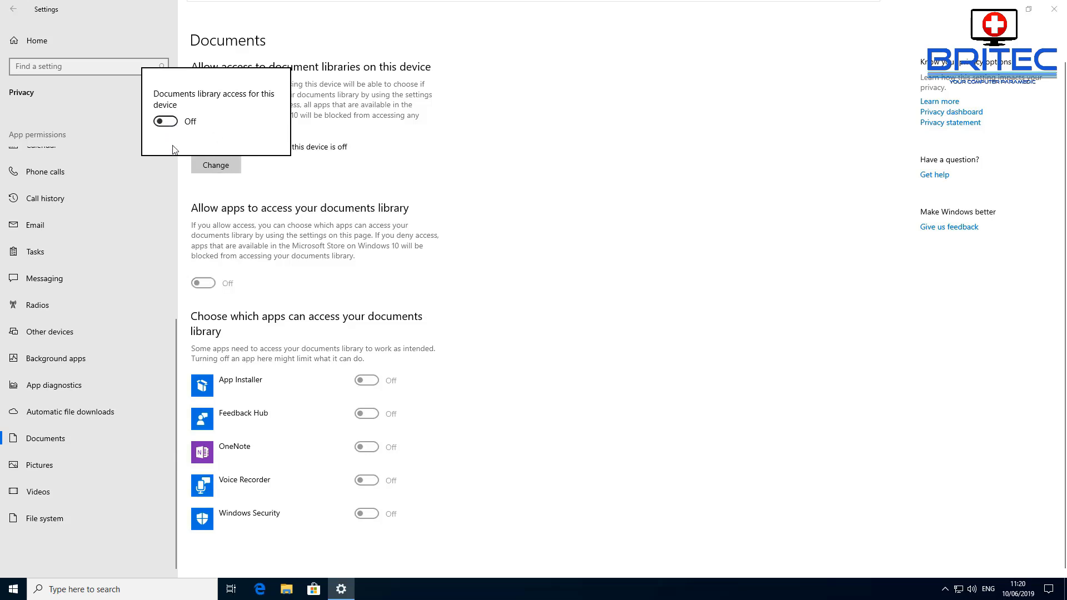
{"action": "left_click", "coordinate": [507, 381]}
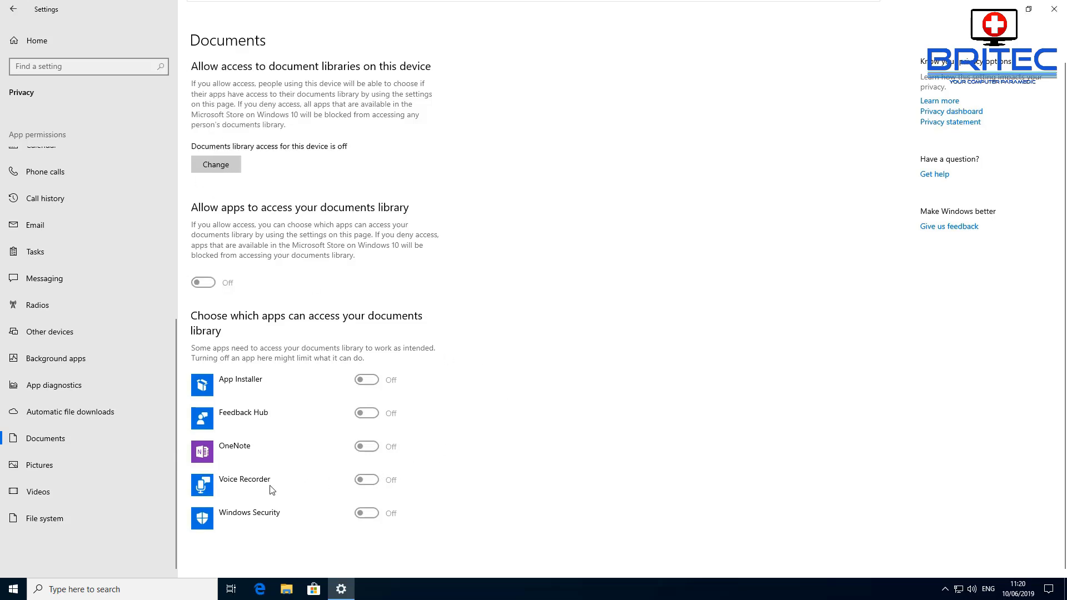
Step: In the Pictures privacy settings, turn off pictures library access for this device
{"action": "left_click", "coordinate": [39, 469]}
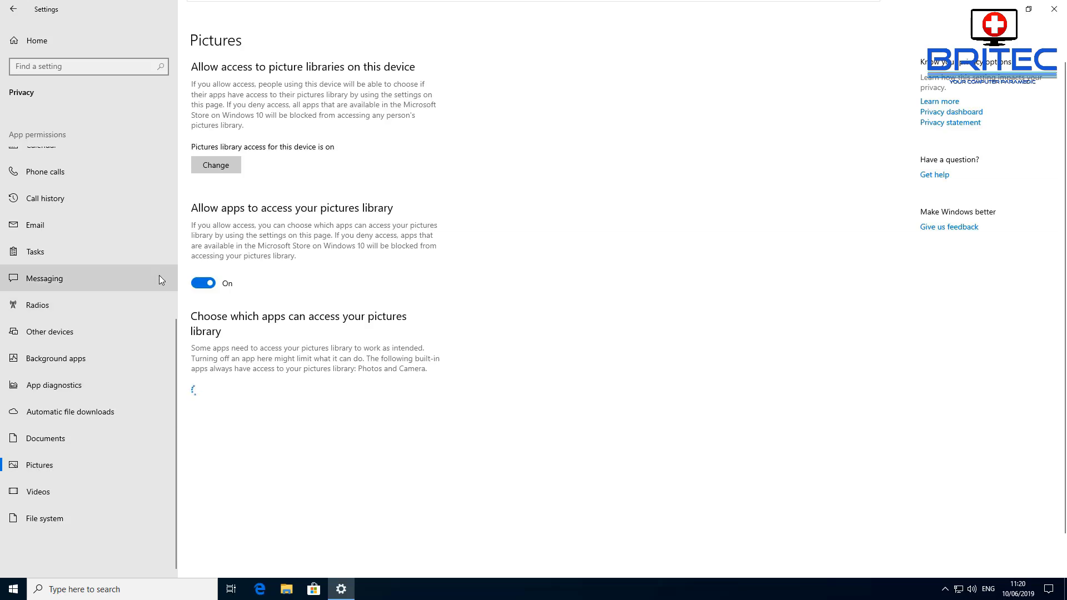
{"action": "left_click", "coordinate": [217, 169]}
{"action": "left_click", "coordinate": [164, 124]}
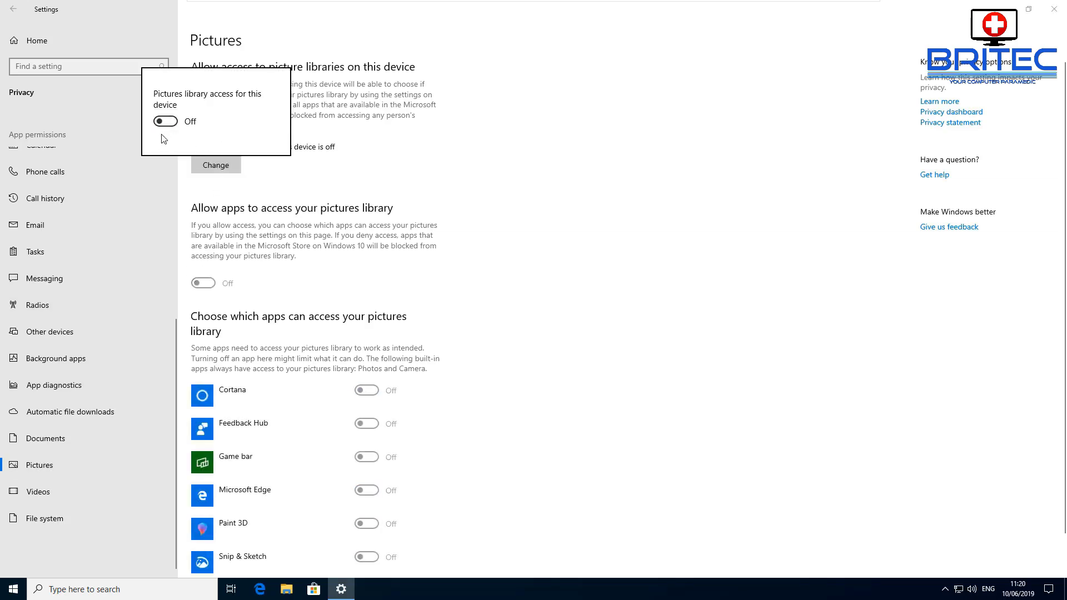
{"action": "left_click", "coordinate": [24, 497]}
Step: In the Videos privacy settings, turn off videos library access for this device
{"action": "left_click", "coordinate": [28, 492]}
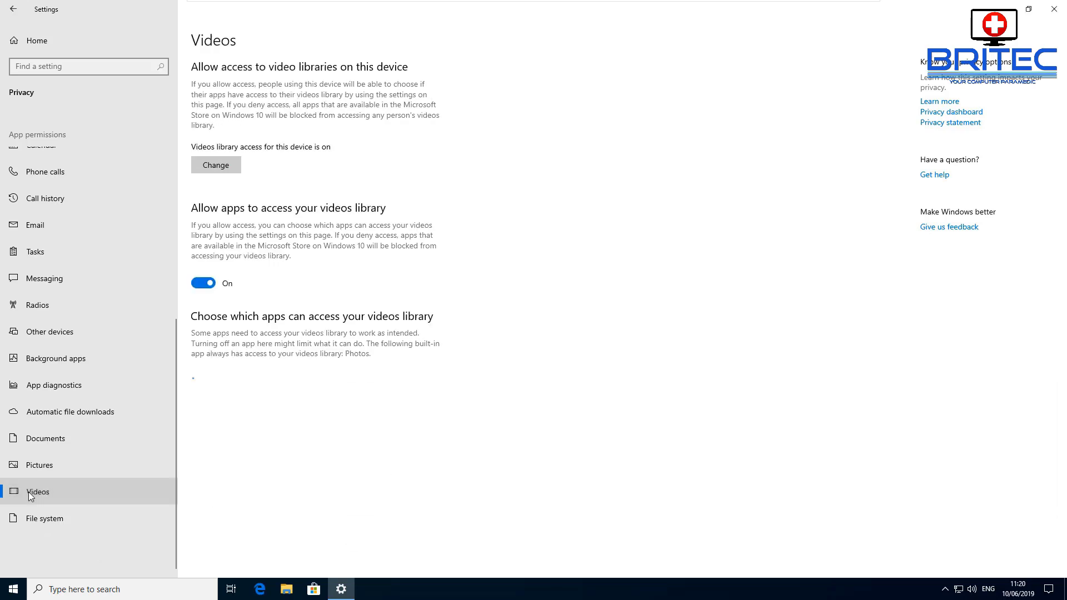
{"action": "left_click", "coordinate": [220, 168]}
{"action": "left_click", "coordinate": [183, 128]}
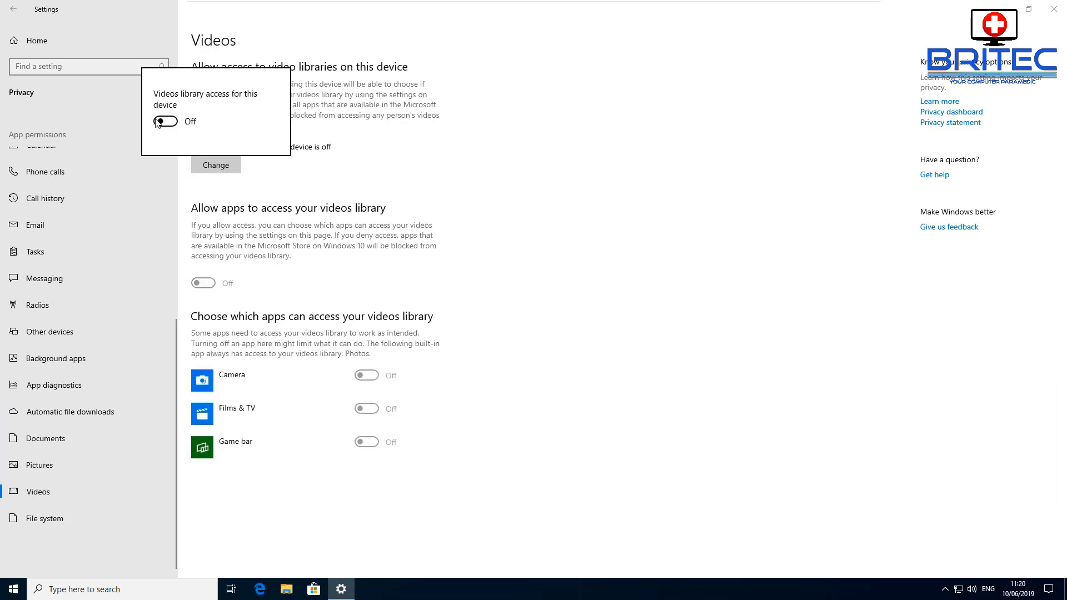
{"action": "left_click", "coordinate": [614, 414]}
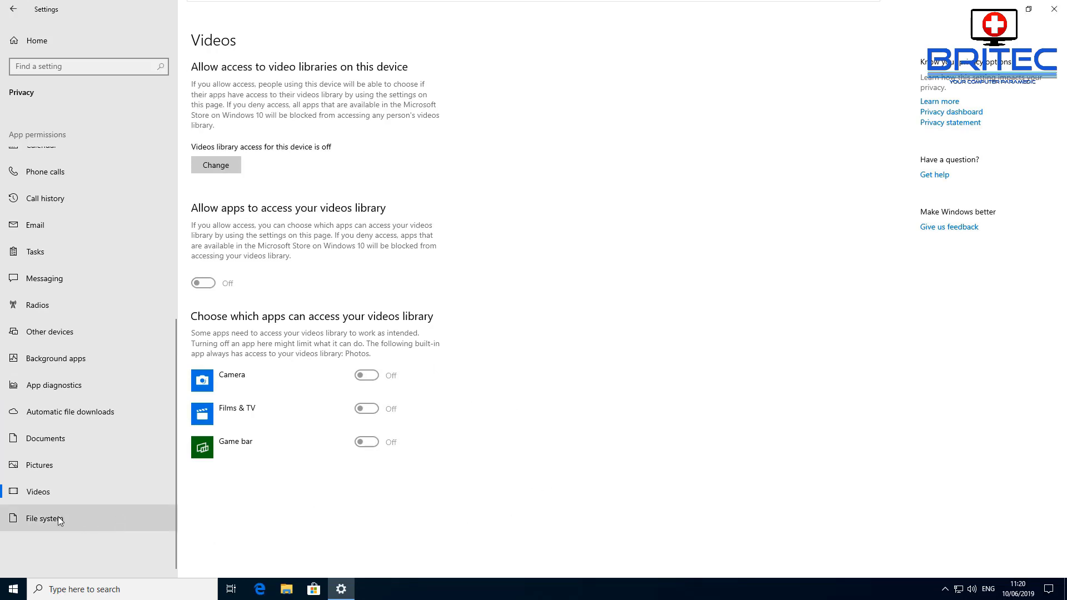
Step: In the File system privacy settings, turn off file system access for apps and for this device
{"action": "left_click", "coordinate": [34, 522]}
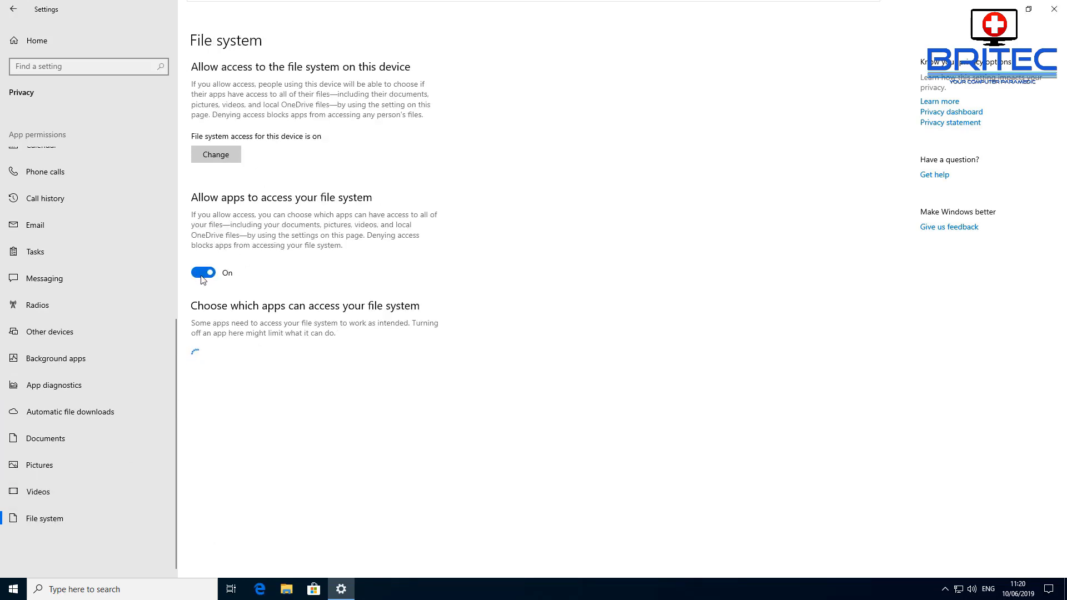
{"action": "left_click", "coordinate": [220, 155]}
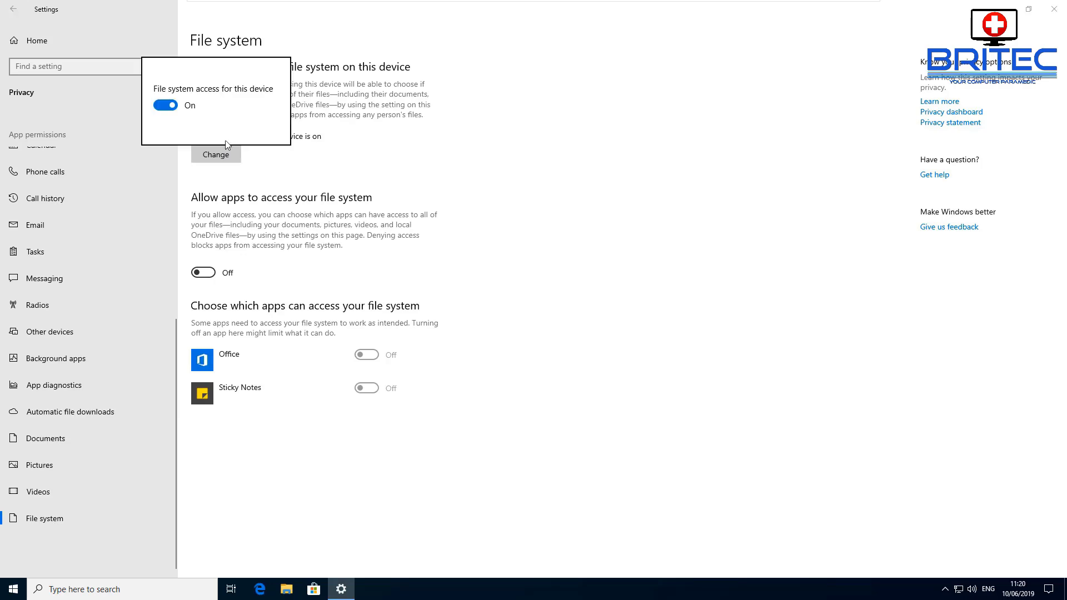
{"action": "left_click", "coordinate": [163, 105]}
{"action": "left_click", "coordinate": [350, 504]}
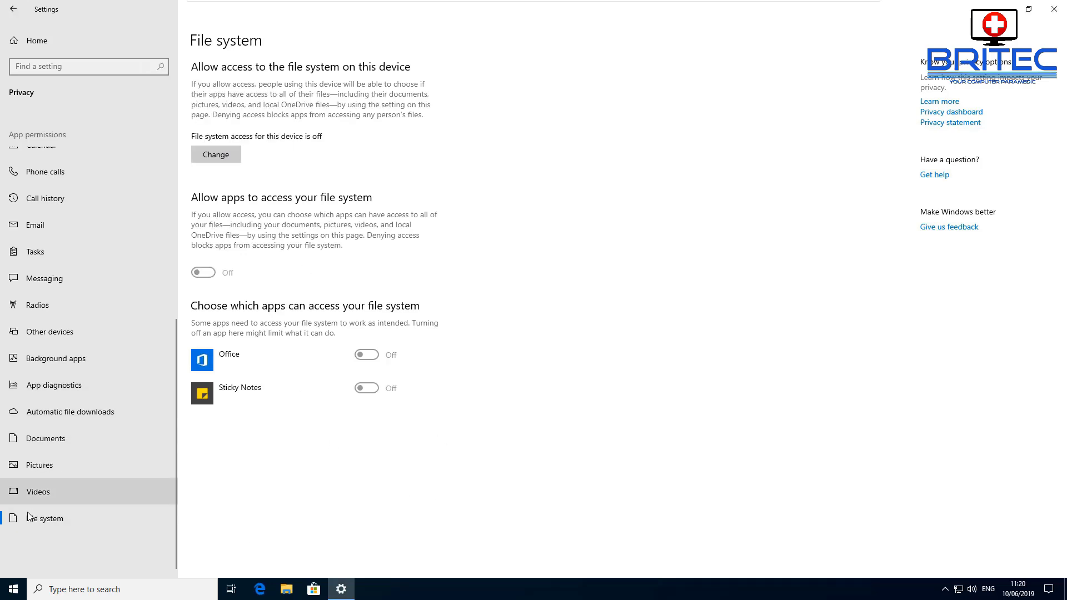
Step: Leave the File system settings and go back to the Voice activation privacy page
{"action": "scroll", "coordinate": [39, 494], "scroll_direction": "up", "scroll_amount": 5}
{"action": "scroll", "coordinate": [49, 464], "scroll_direction": "up", "scroll_amount": 1}
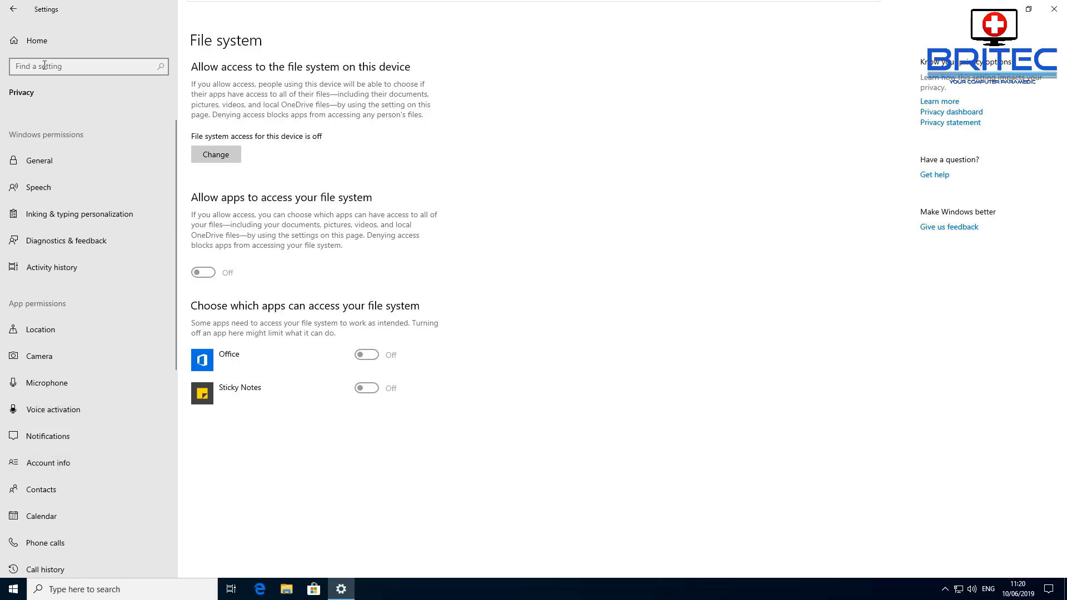
{"action": "left_click", "coordinate": [13, 14]}
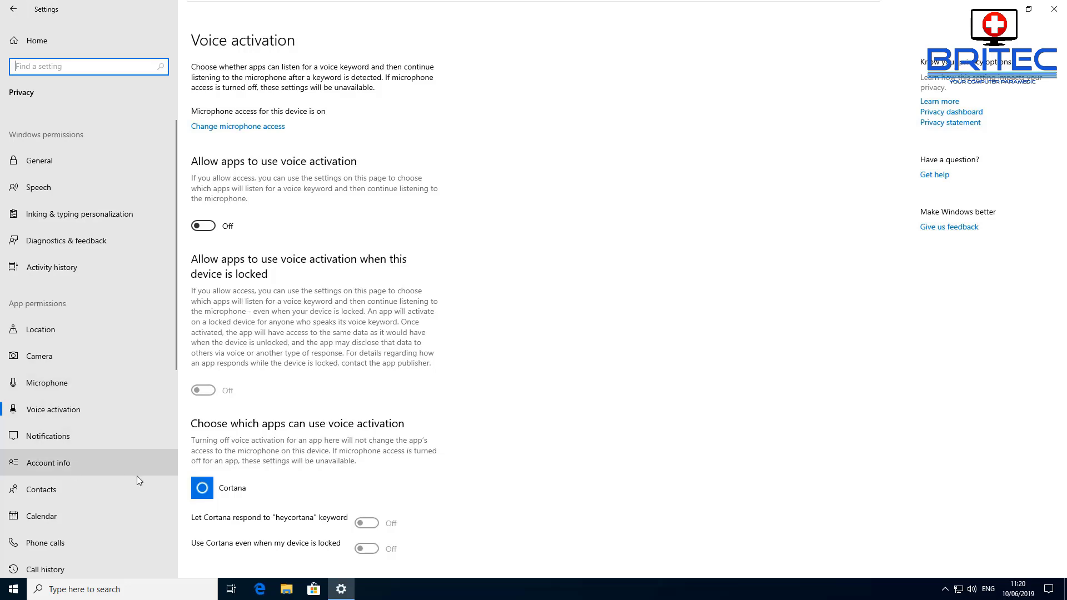
Step: Look over the remaining app permission categories under Privacy, check the Phone settings, and return to the Windows Settings overview
{"action": "scroll", "coordinate": [137, 476], "scroll_direction": "down", "scroll_amount": 5}
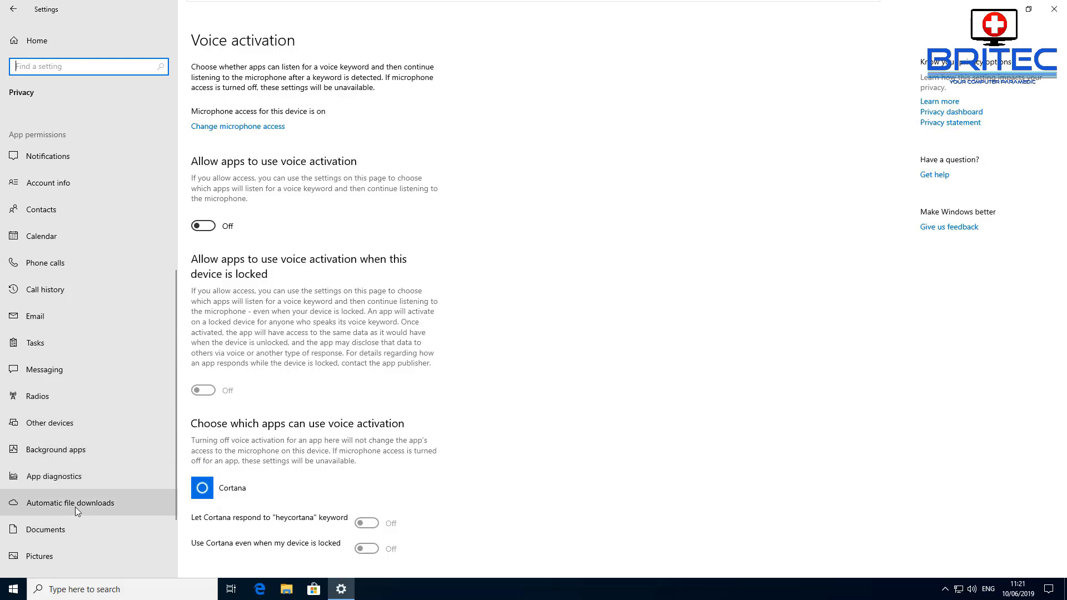
{"action": "scroll", "coordinate": [70, 505], "scroll_direction": "down", "scroll_amount": 2}
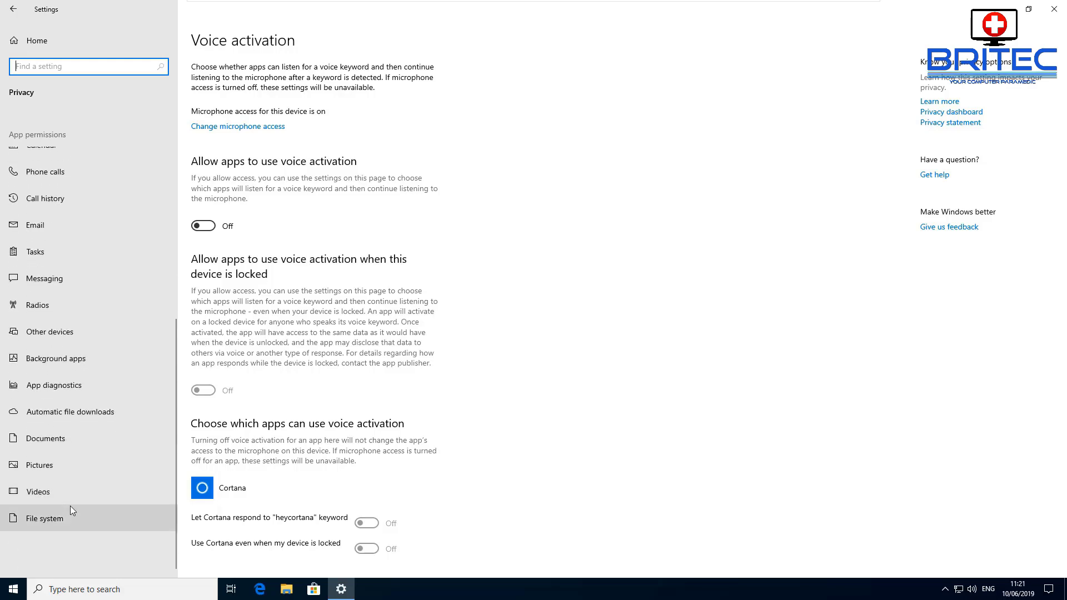
{"action": "scroll", "coordinate": [69, 503], "scroll_direction": "up", "scroll_amount": 6}
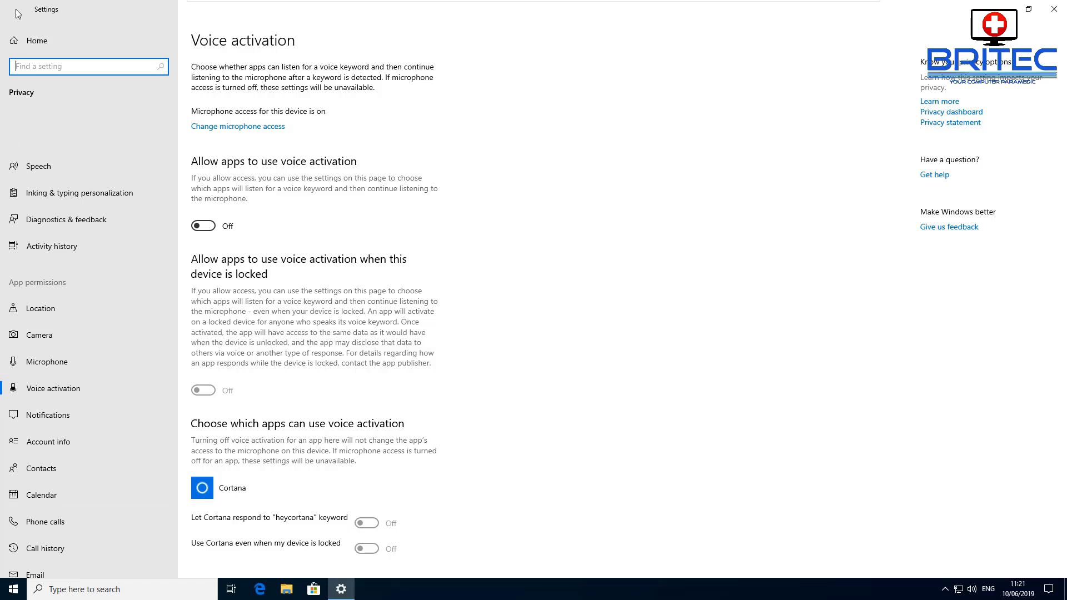
{"action": "left_click", "coordinate": [14, 10]}
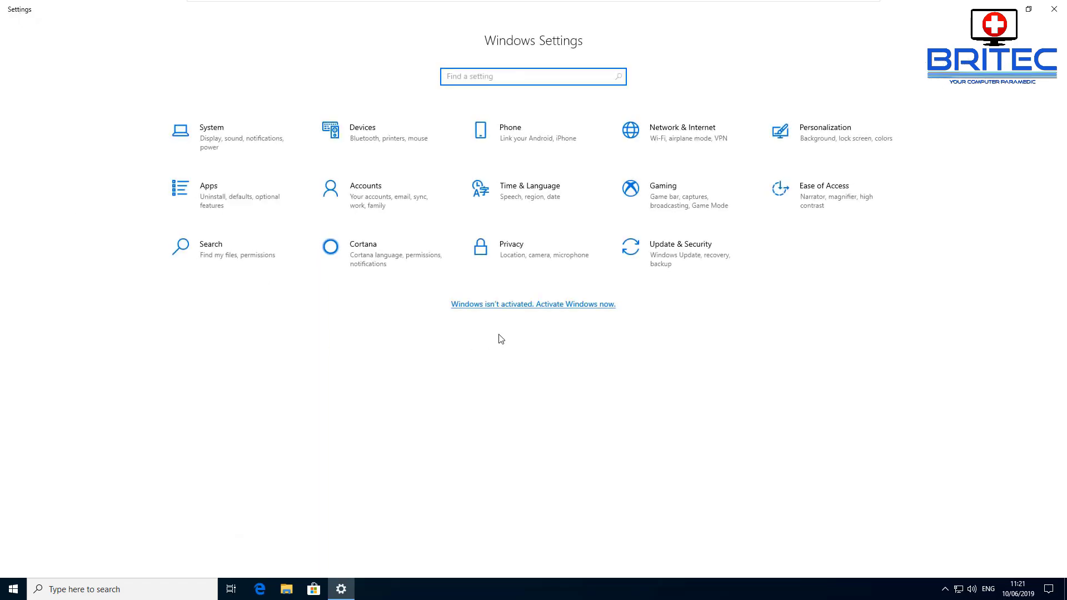
{"action": "left_click", "coordinate": [531, 139]}
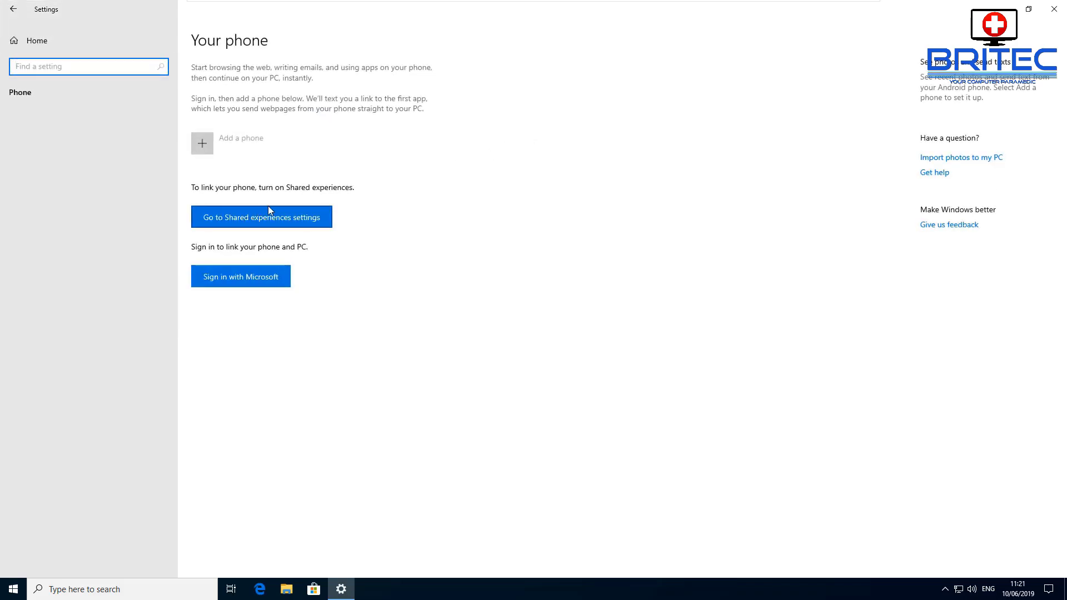
{"action": "left_click", "coordinate": [10, 10]}
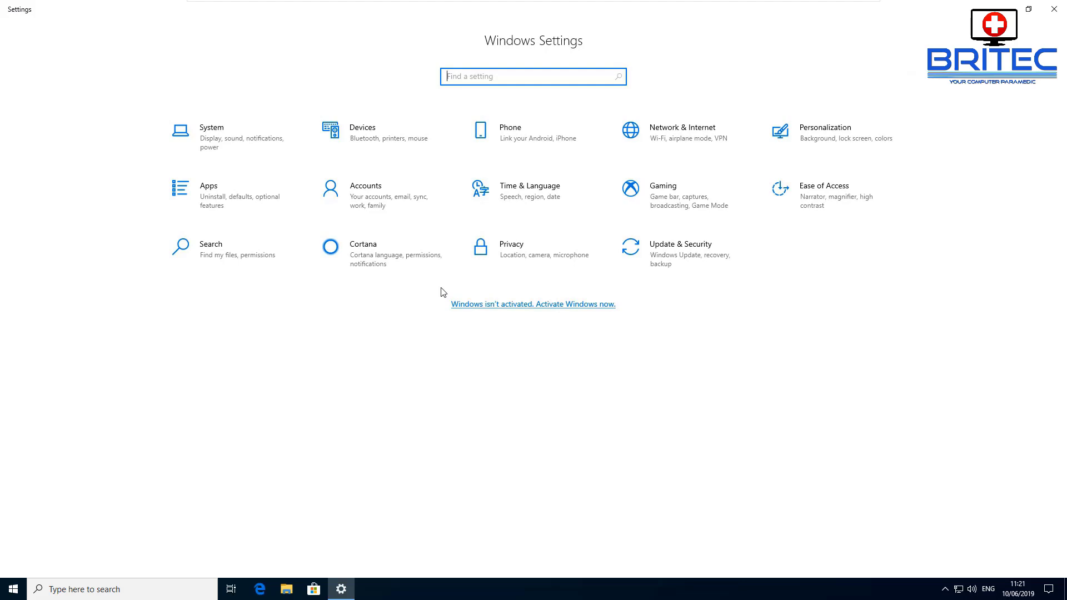
Step: In the Gaming settings, turn off recording game clips, screenshots and broadcasting with Game bar
{"action": "left_click", "coordinate": [678, 203]}
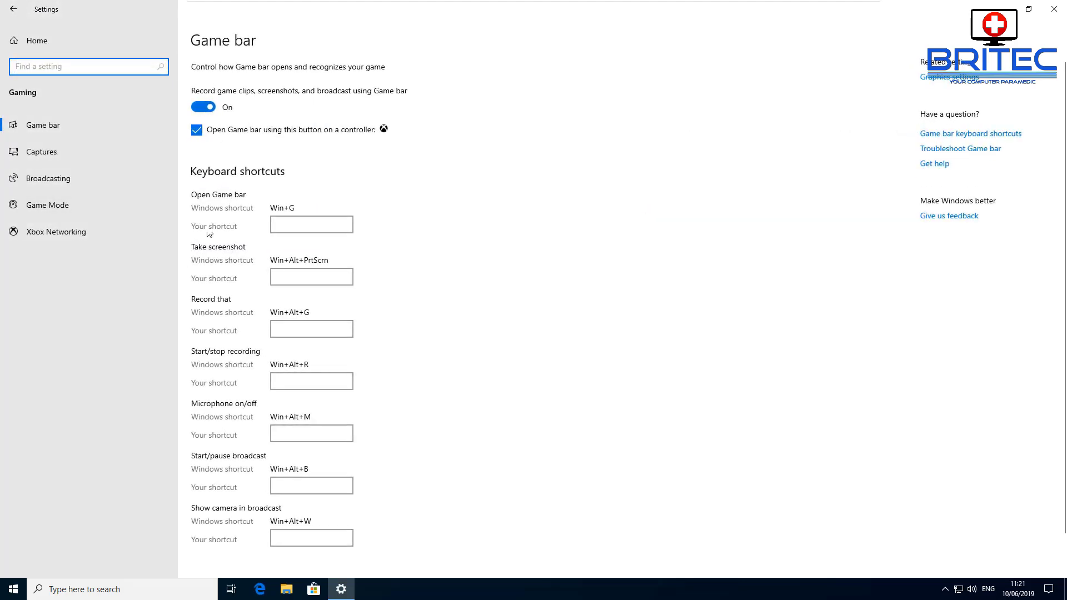
{"action": "left_click", "coordinate": [202, 107]}
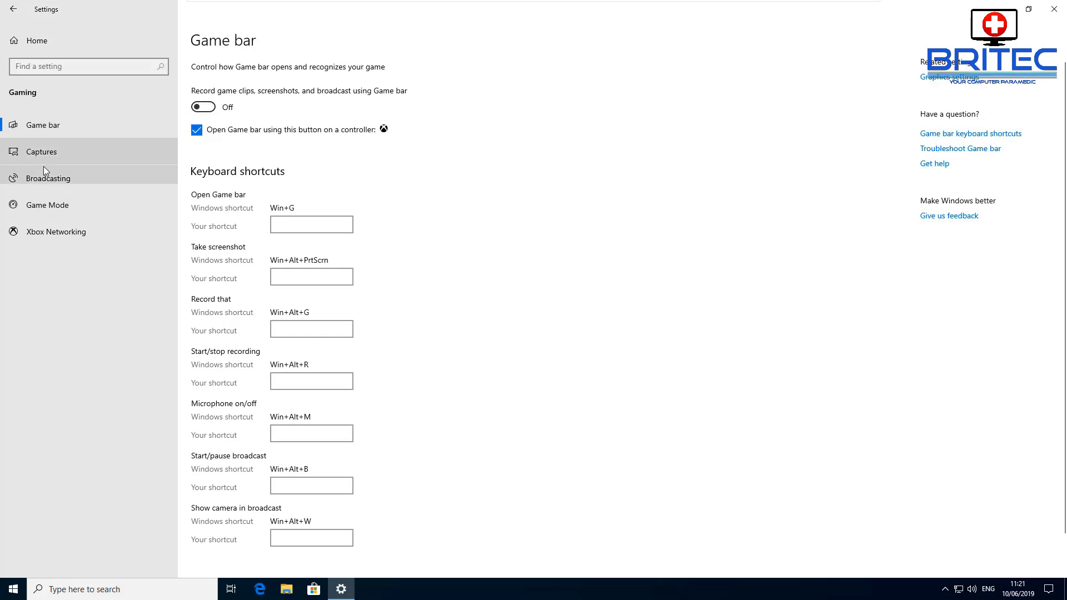
Step: Review the Captures, Broadcasting, Game Mode and Xbox Networking pages of the Gaming settings, and return to the Windows Settings overview
{"action": "left_click", "coordinate": [25, 152]}
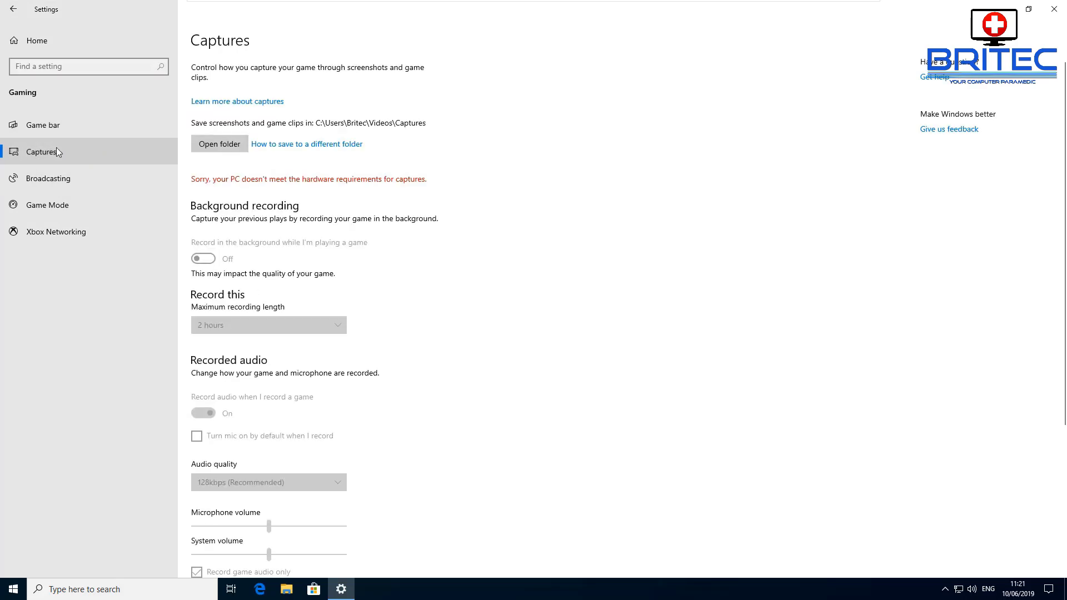
{"action": "scroll", "coordinate": [249, 414], "scroll_direction": "down", "scroll_amount": 4}
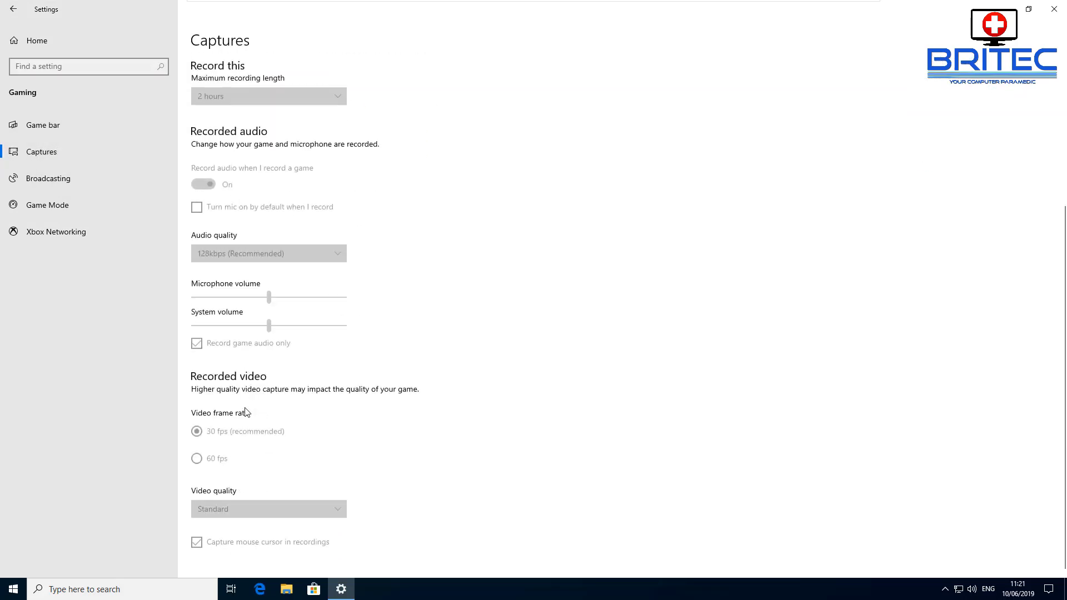
{"action": "left_click", "coordinate": [35, 179]}
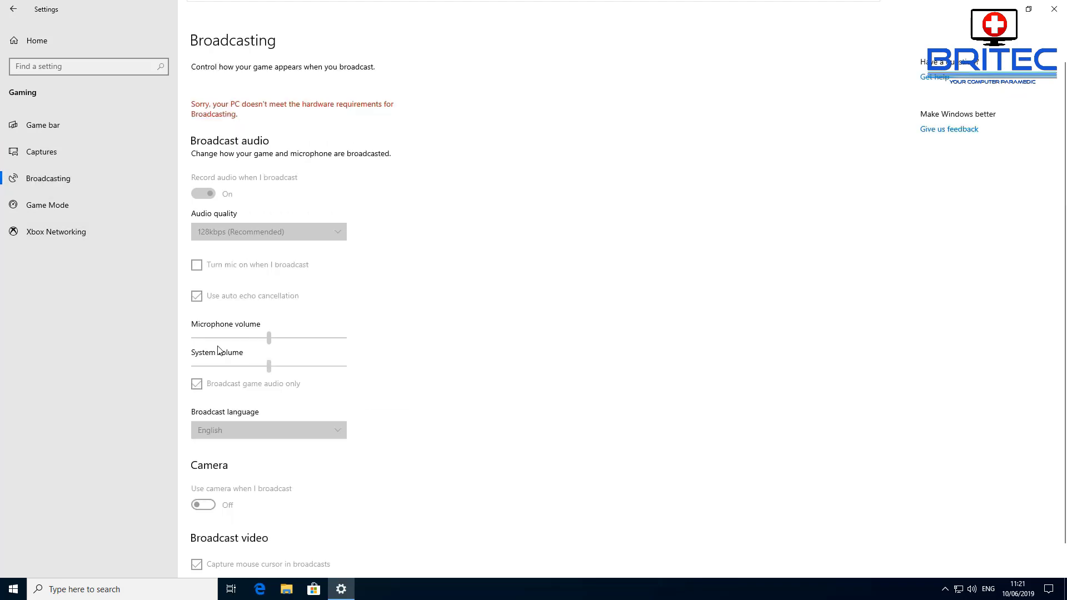
{"action": "left_click", "coordinate": [45, 195]}
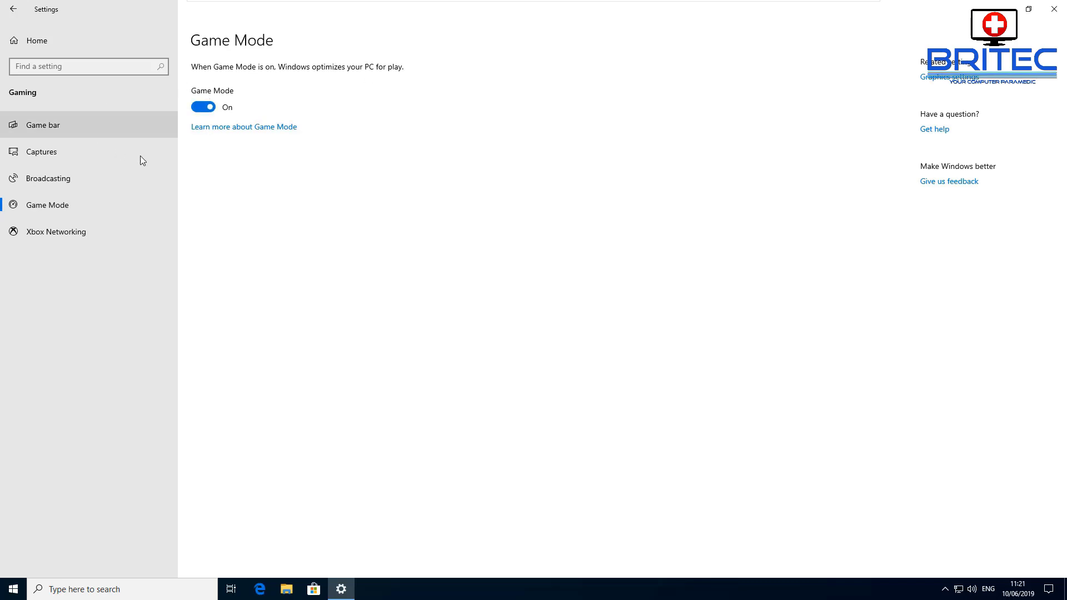
{"action": "left_click", "coordinate": [66, 242]}
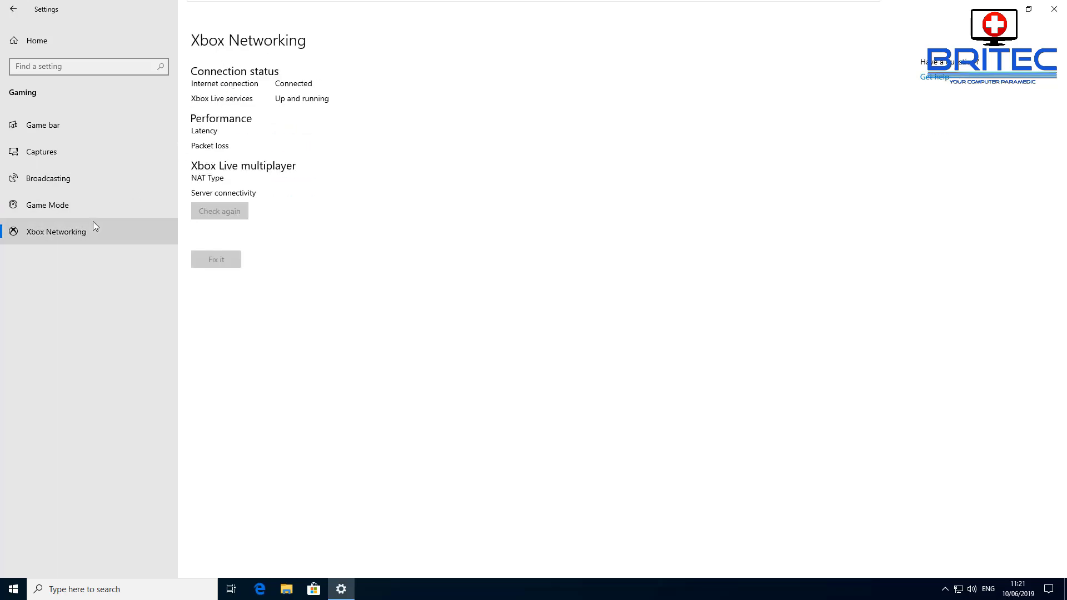
{"action": "left_click", "coordinate": [13, 10]}
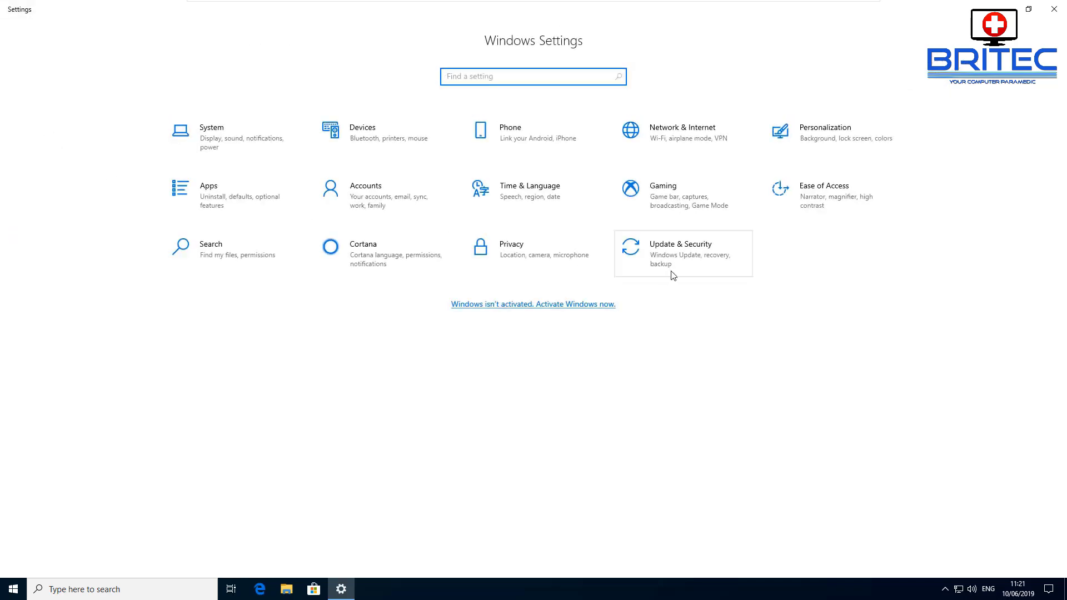
Step: In the Windows Update active hours settings, turn on automatic adjustment of active hours based on activity
{"action": "left_click", "coordinate": [717, 256]}
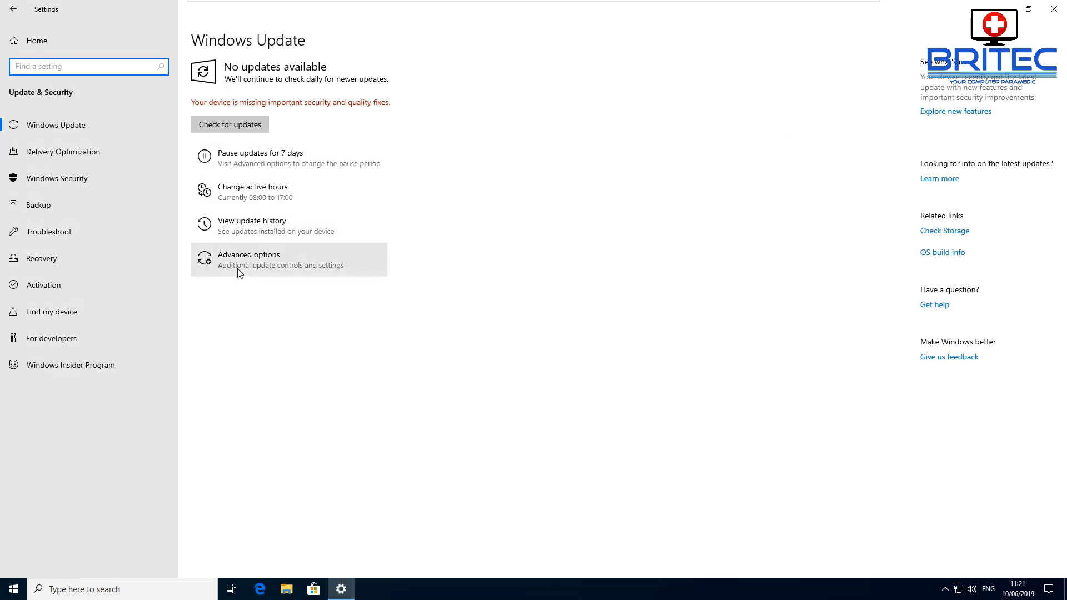
{"action": "left_click", "coordinate": [242, 197]}
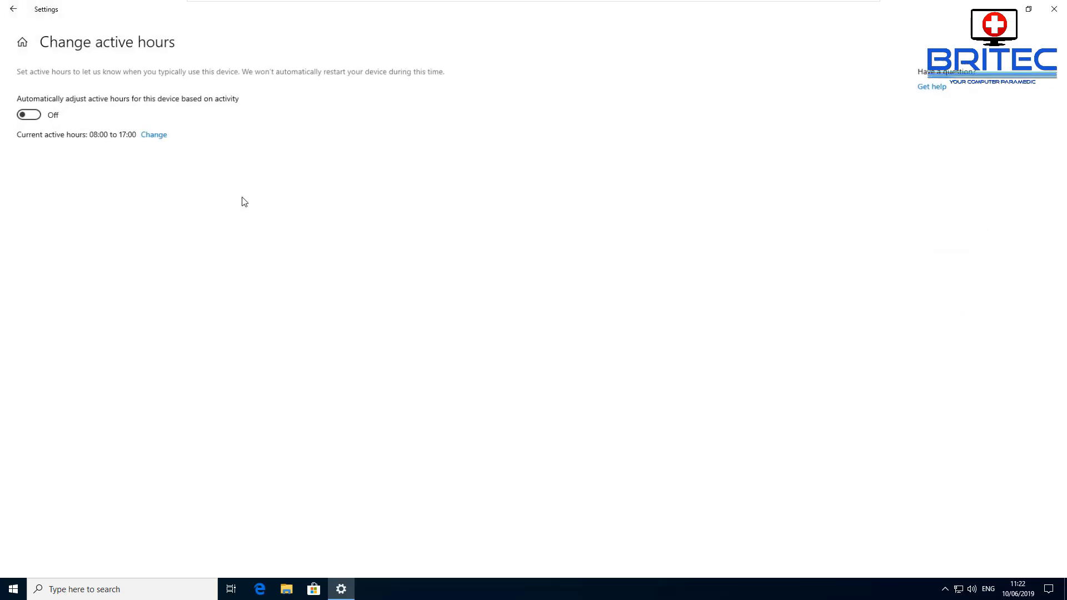
{"action": "left_click", "coordinate": [25, 113]}
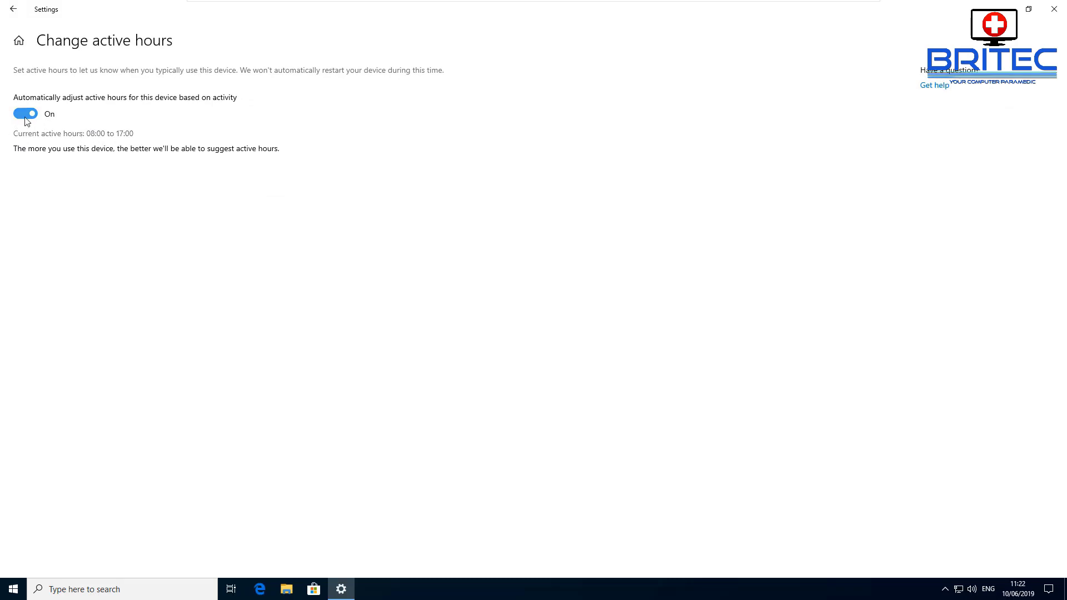
Step: Switch off automatic active hours, view the manual start and end times without saving, and switch automatic adjustment back on
{"action": "left_click", "coordinate": [25, 117]}
{"action": "left_click", "coordinate": [151, 137]}
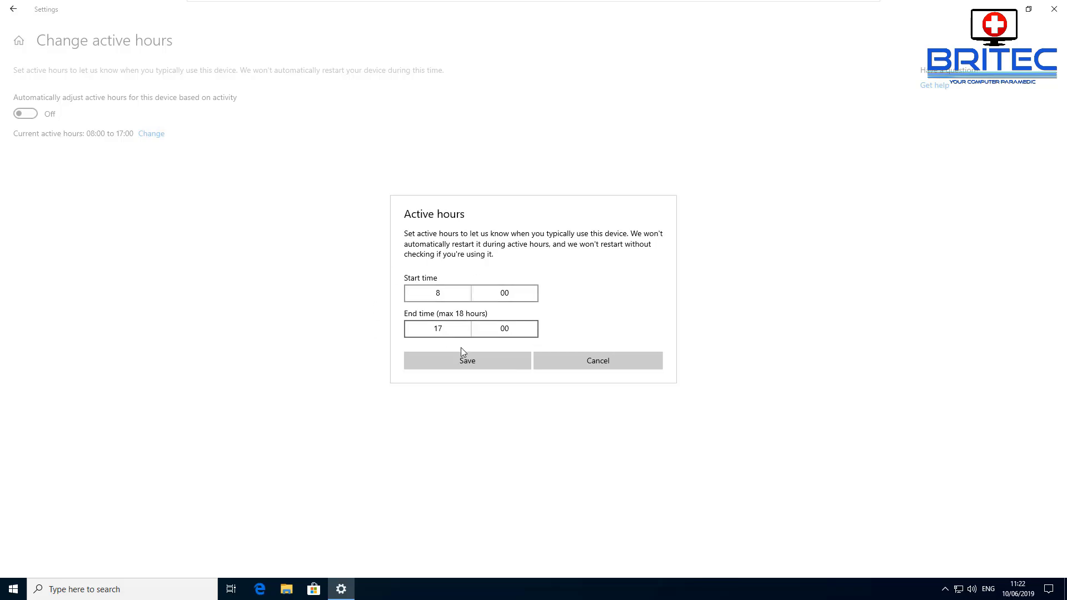
{"action": "left_click", "coordinate": [596, 359]}
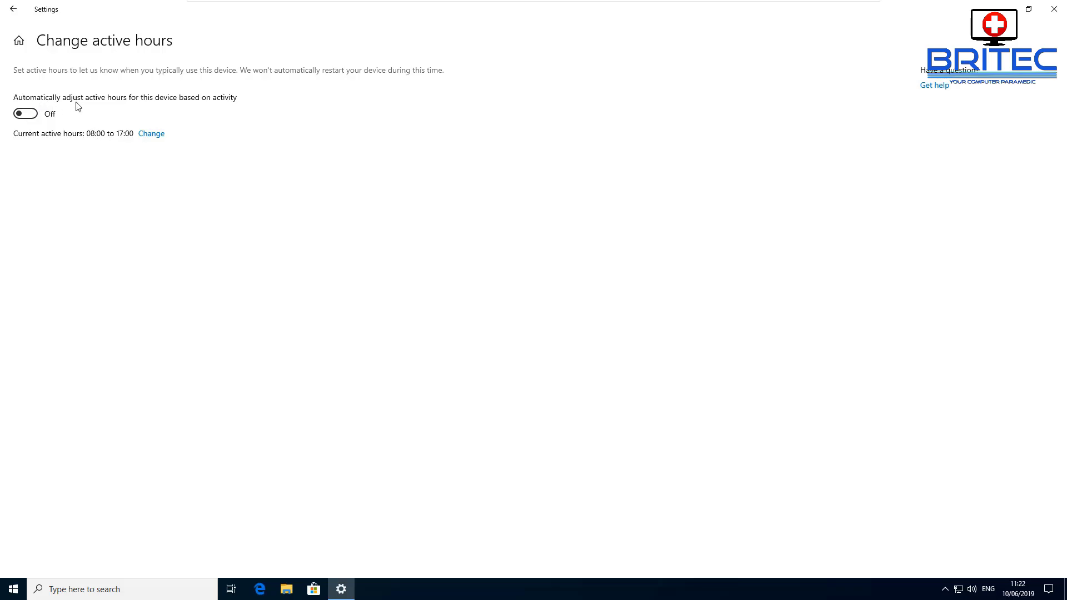
{"action": "left_click", "coordinate": [26, 114]}
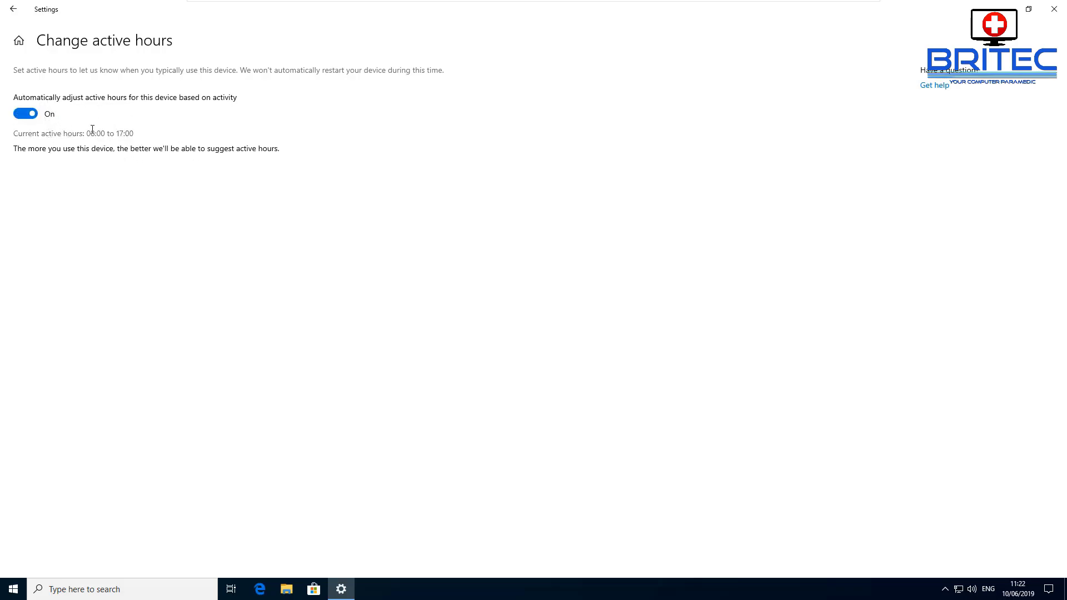
Step: Return to the Windows Update page, pause updates for 7 days, and resume them
{"action": "left_click", "coordinate": [11, 9]}
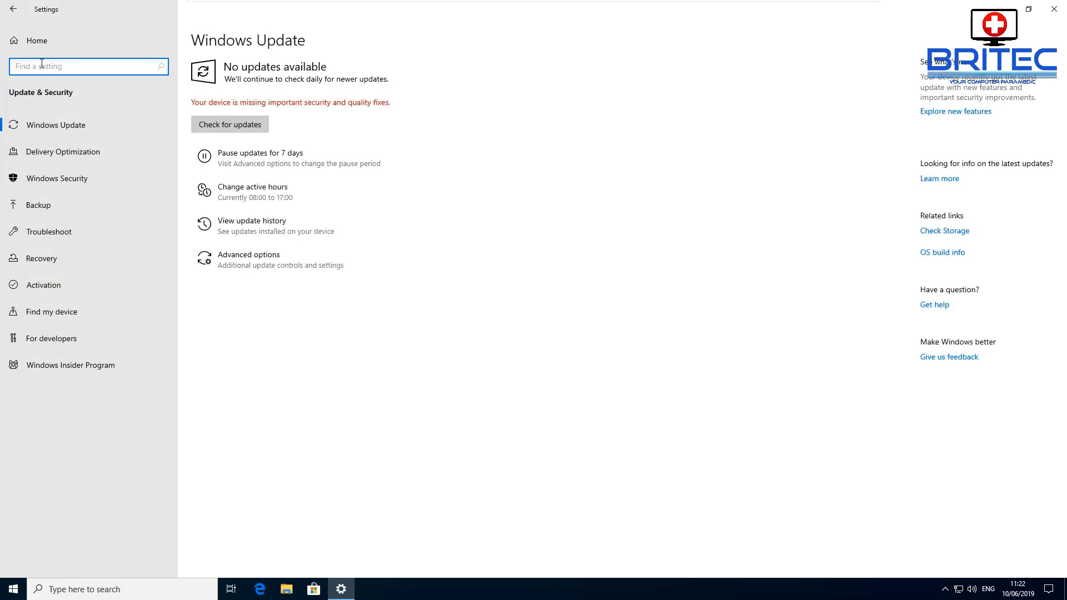
{"action": "left_click", "coordinate": [252, 159]}
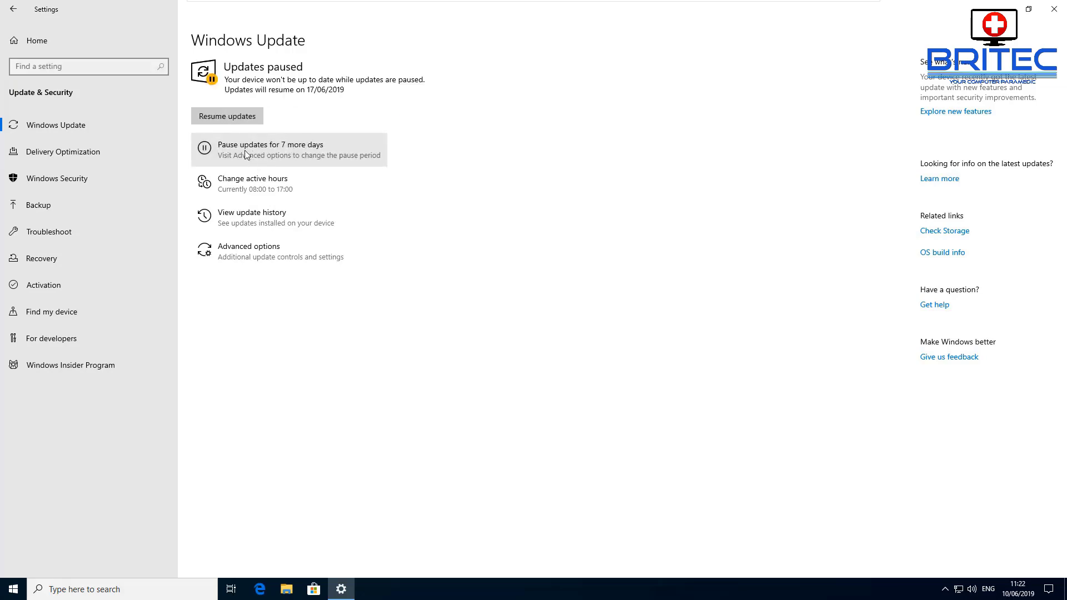
{"action": "left_click", "coordinate": [211, 155]}
{"action": "left_click", "coordinate": [225, 118]}
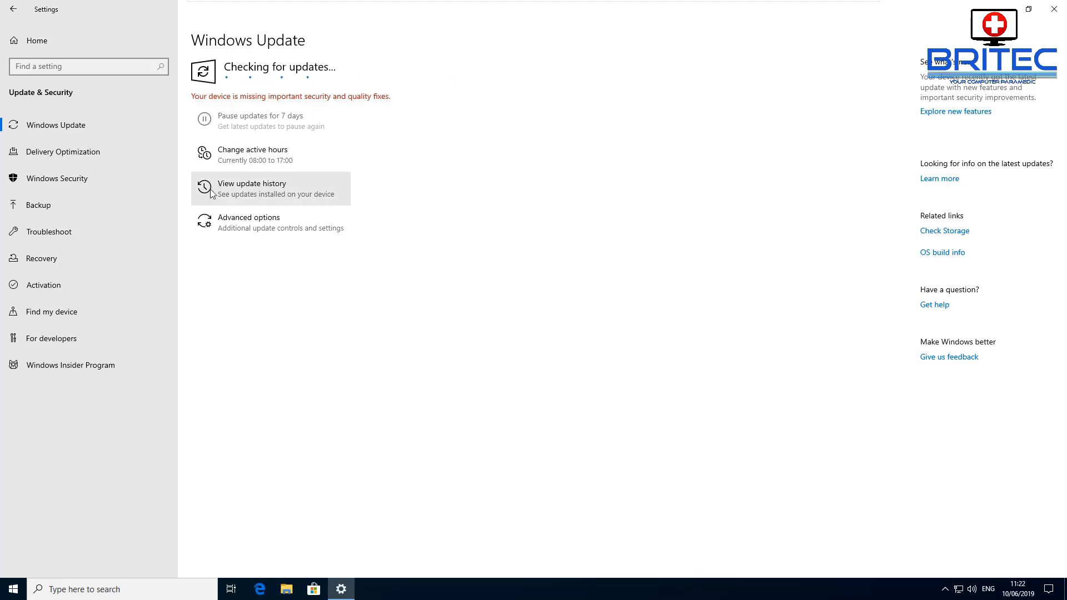
Step: Examine the Windows Update advanced options and the Delivery Optimization settings, including bandwidth limits and the activity monitor
{"action": "left_click", "coordinate": [211, 219]}
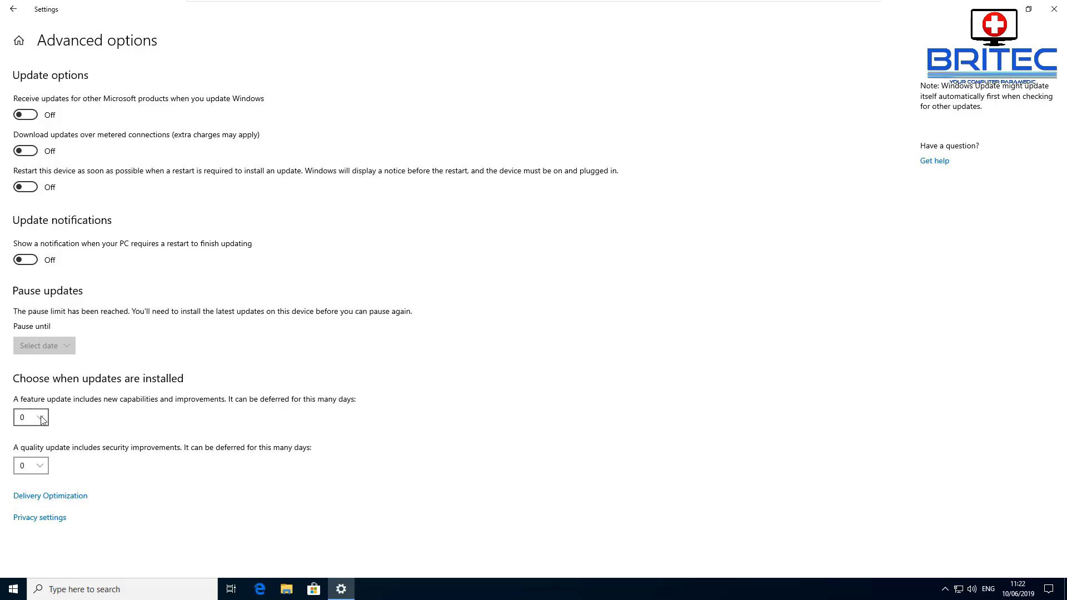
{"action": "left_click", "coordinate": [56, 497]}
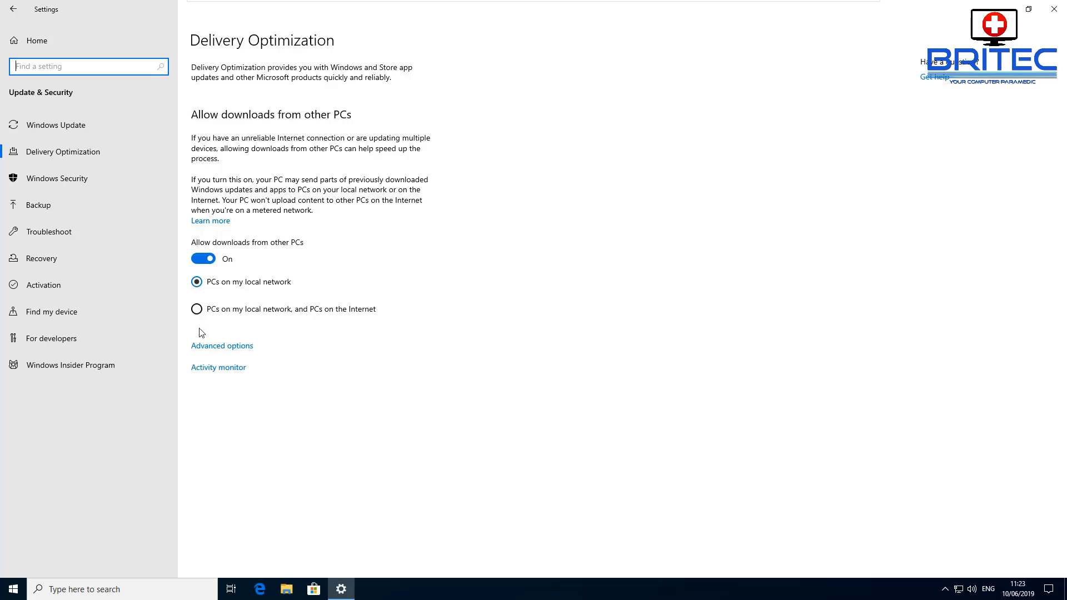
{"action": "left_click", "coordinate": [213, 346]}
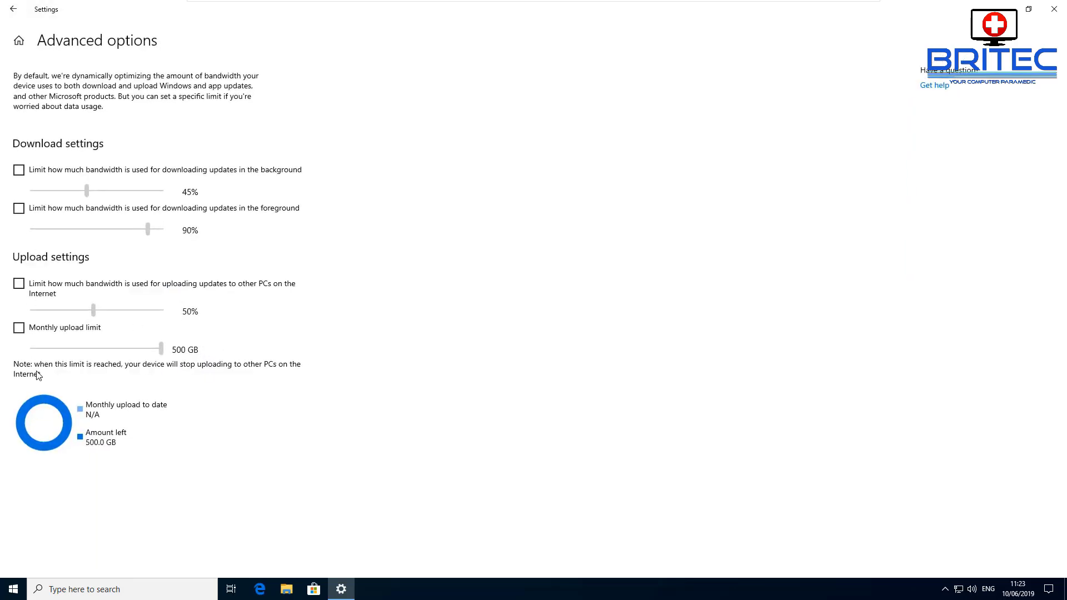
{"action": "left_click", "coordinate": [12, 9]}
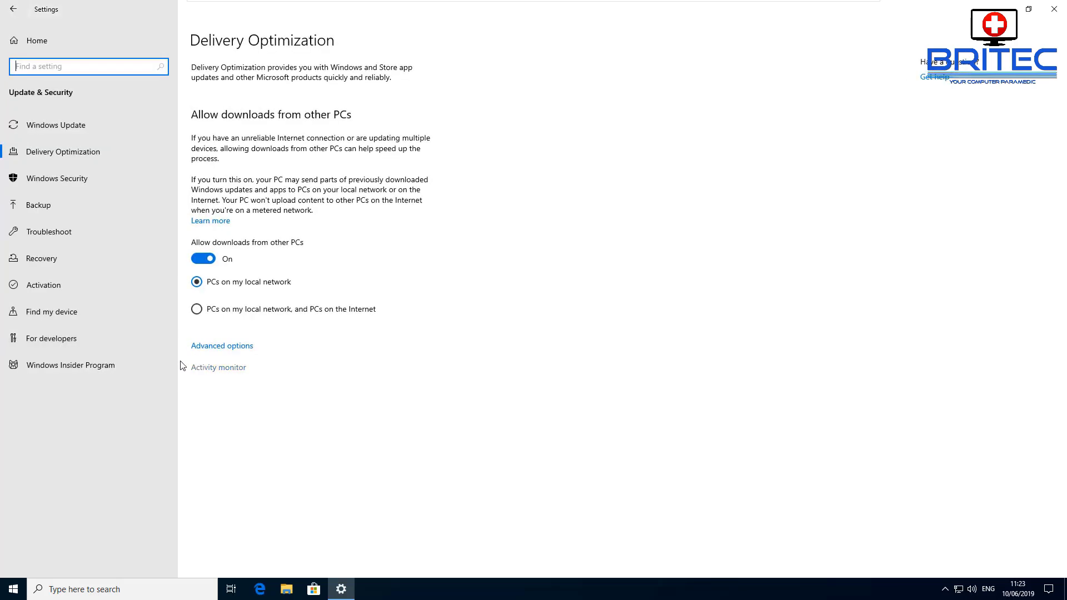
{"action": "left_click", "coordinate": [221, 369]}
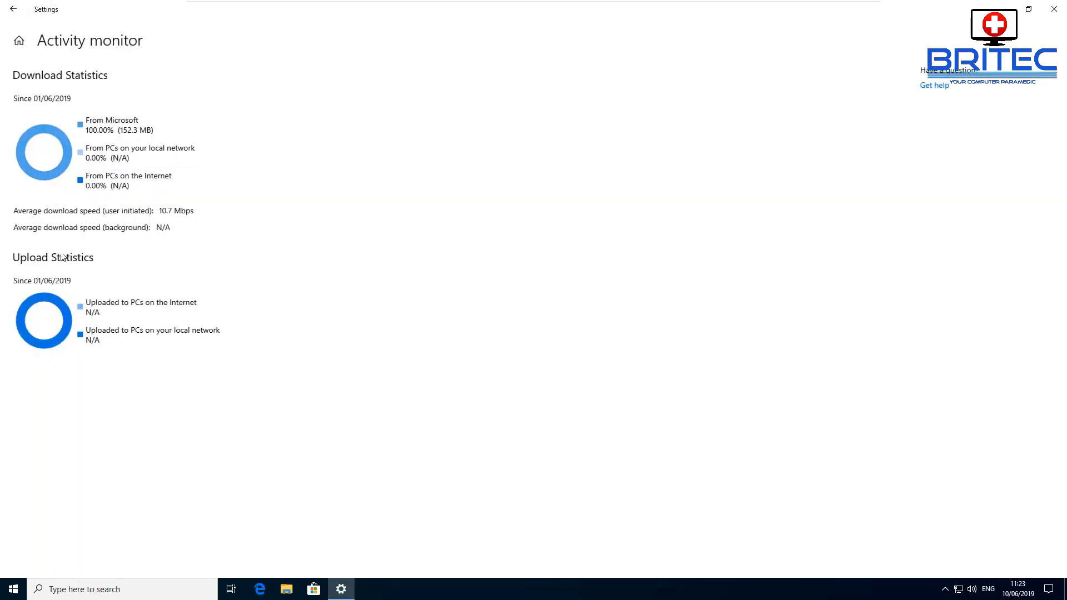
{"action": "left_click", "coordinate": [7, 10]}
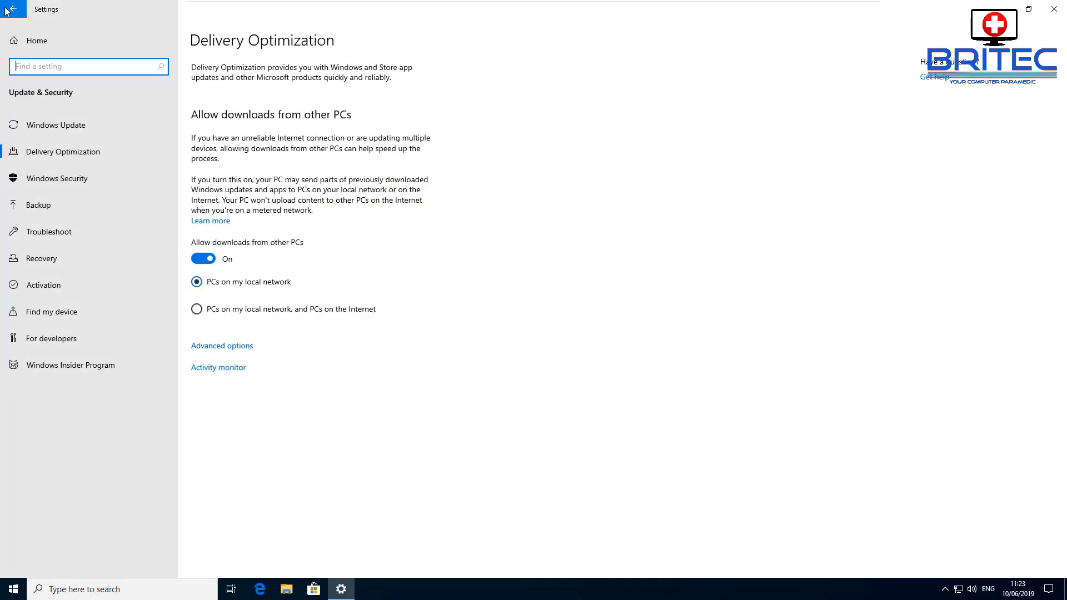
{"action": "left_click", "coordinate": [9, 10]}
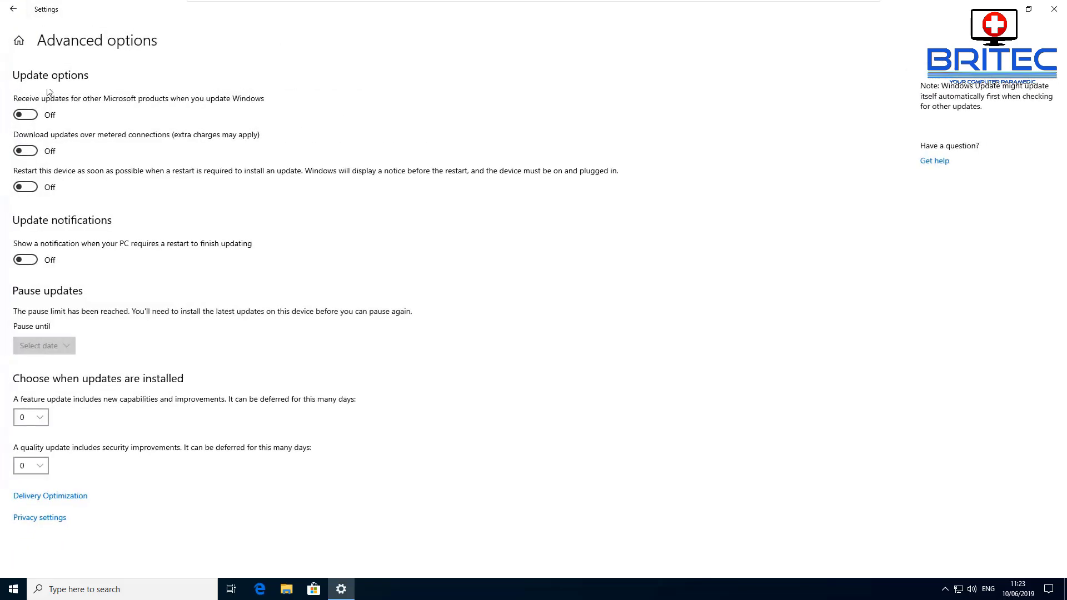
{"action": "left_click", "coordinate": [13, 9]}
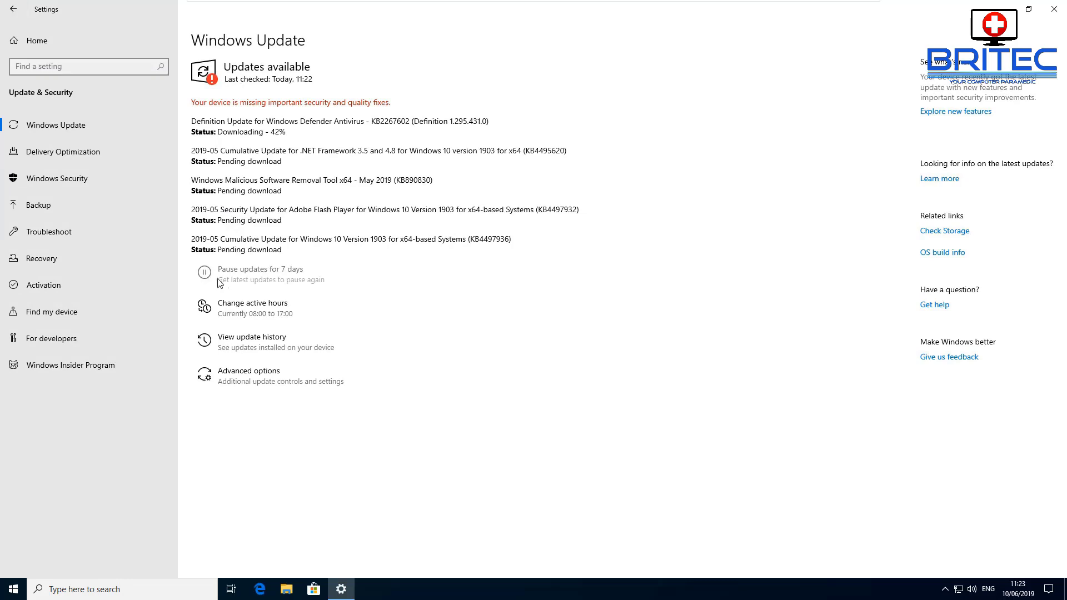
{"action": "left_click", "coordinate": [57, 159]}
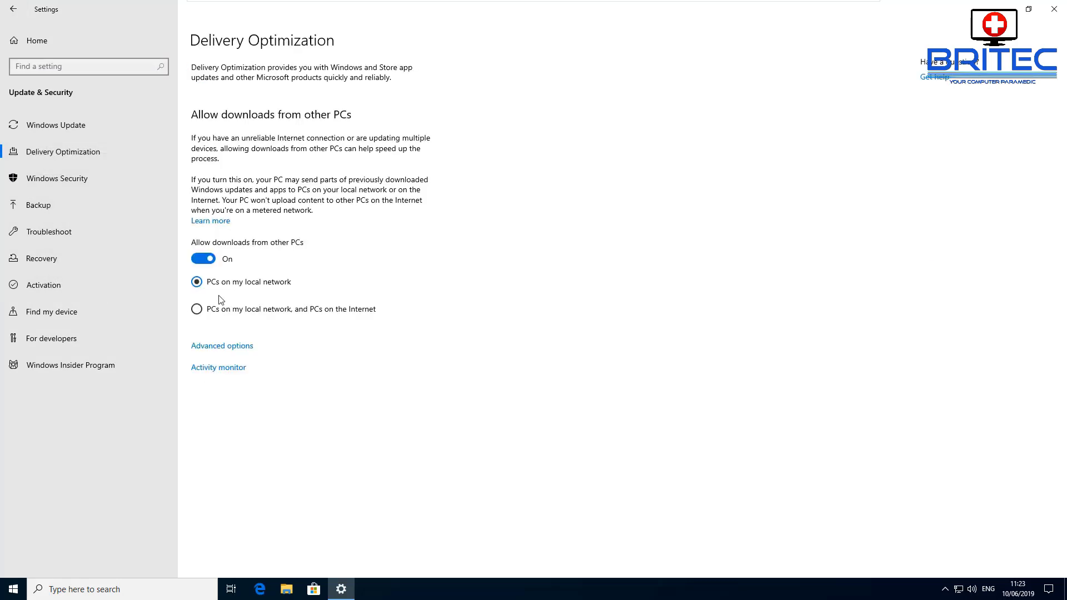
Step: Open the Windows Security app from the Update & Security settings and move its window clear of the settings categories
{"action": "left_click", "coordinate": [35, 186]}
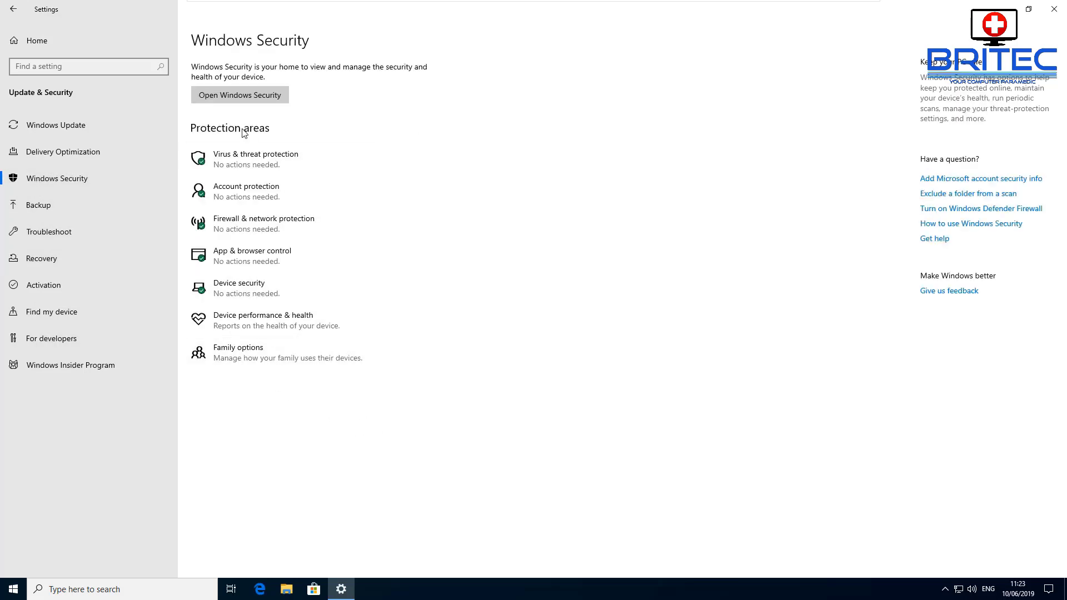
{"action": "left_click", "coordinate": [224, 94]}
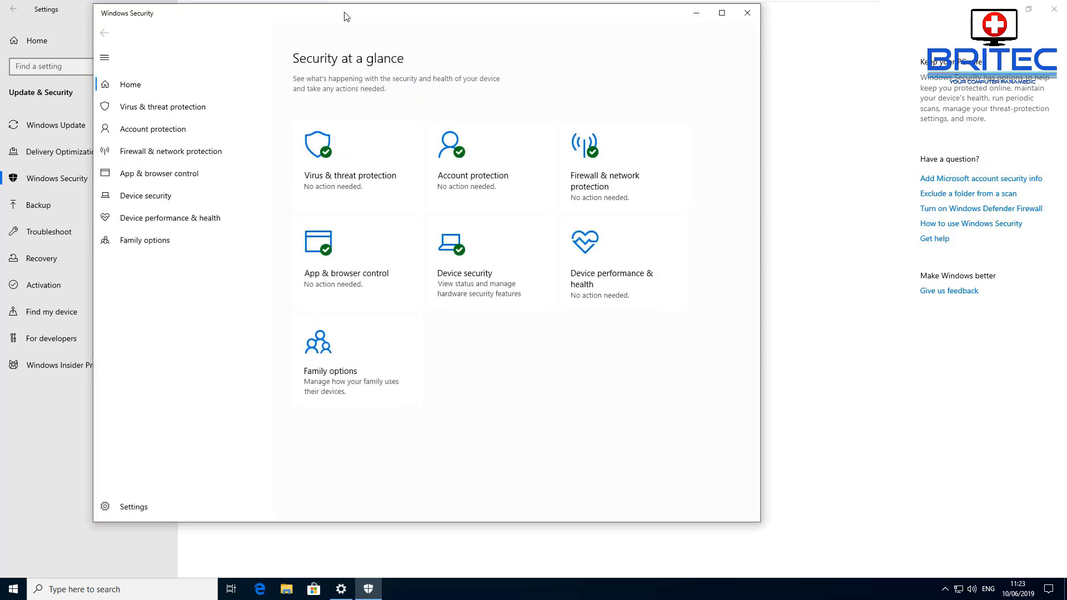
{"action": "left_click_drag", "start_coordinate": [347, 14], "coordinate": [464, 47]}
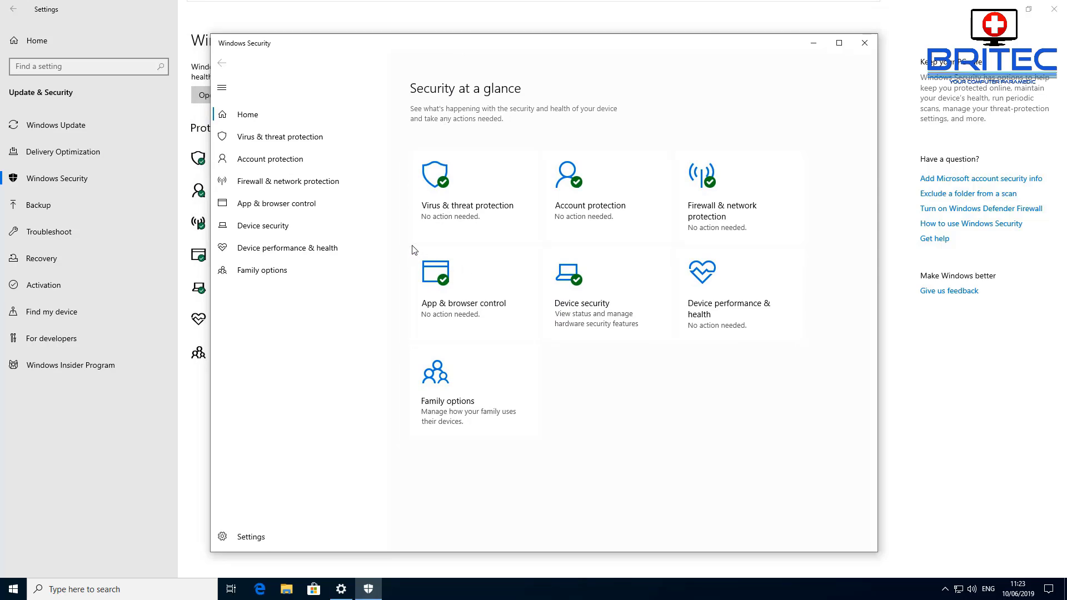
Step: Open the Virus & threat protection settings, then switch cloud-delivered protection off and back on
{"action": "left_click", "coordinate": [283, 142]}
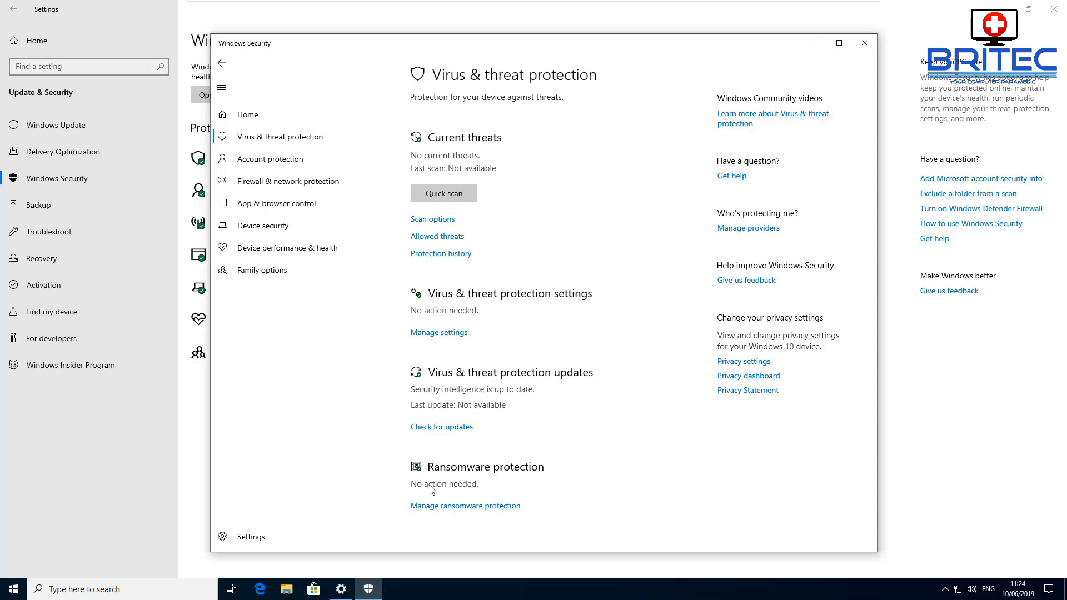
{"action": "left_click", "coordinate": [448, 333]}
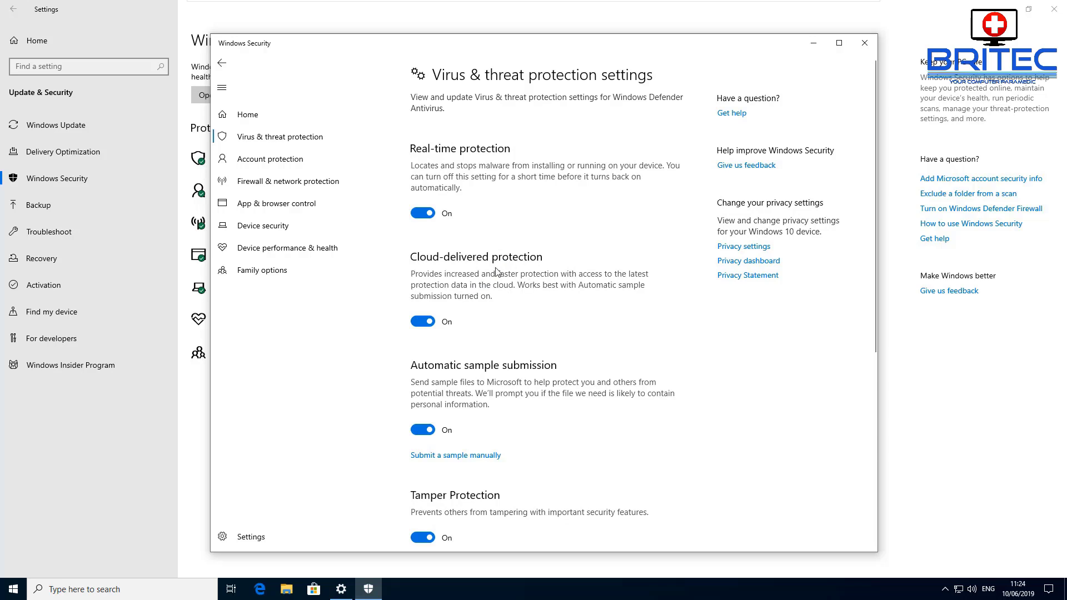
{"action": "left_click", "coordinate": [426, 322]}
{"action": "left_click", "coordinate": [461, 363]}
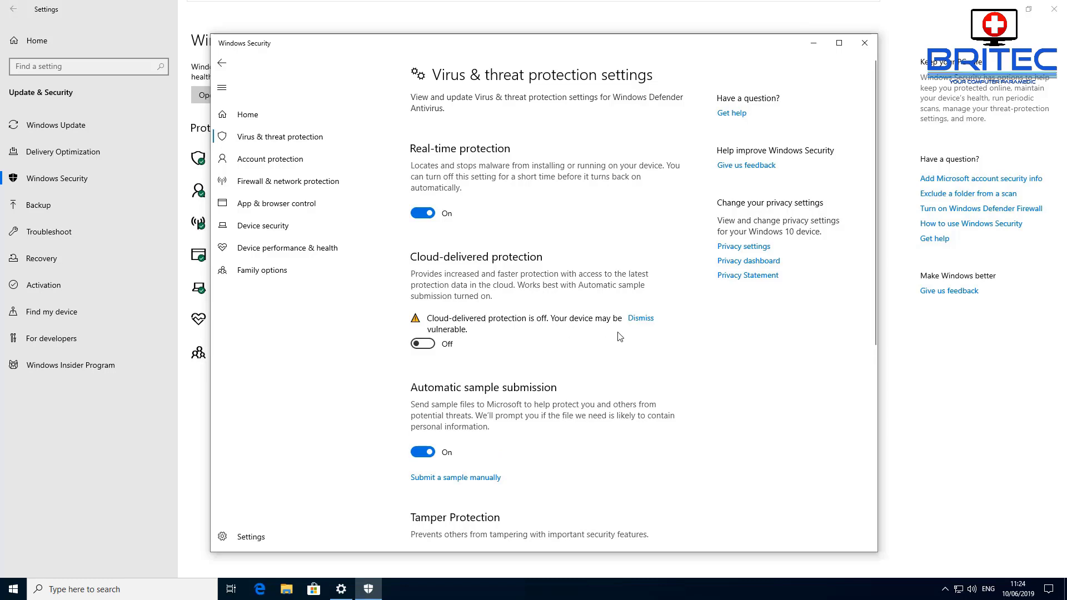
{"action": "left_click", "coordinate": [431, 342]}
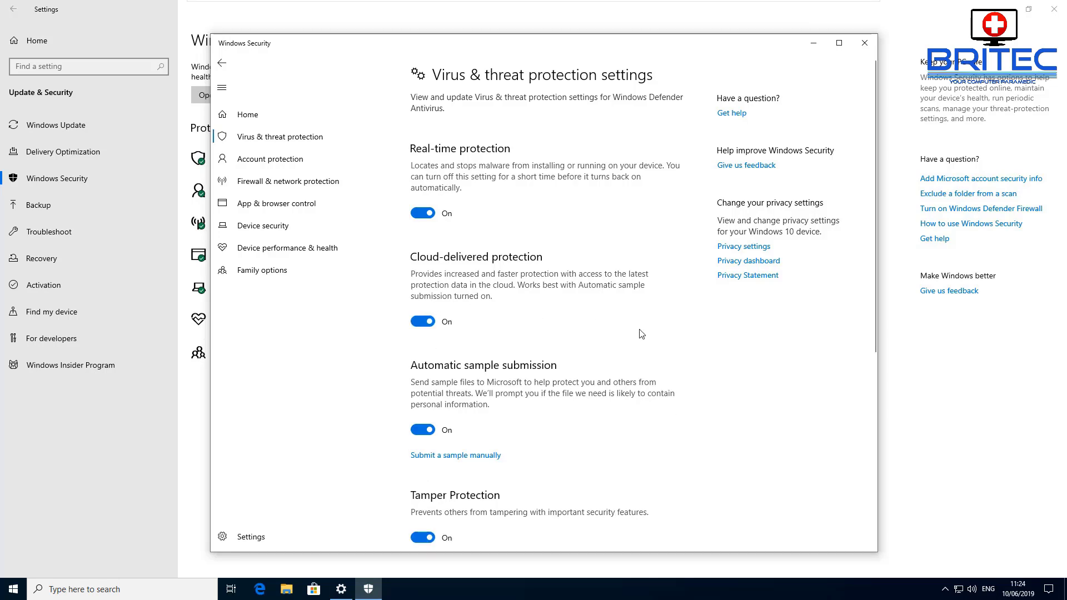
Step: Turn off automatic sample submission and review the remaining virus and threat protection settings, including tamper protection and exclusions
{"action": "scroll", "coordinate": [530, 367], "scroll_direction": "down", "scroll_amount": 3}
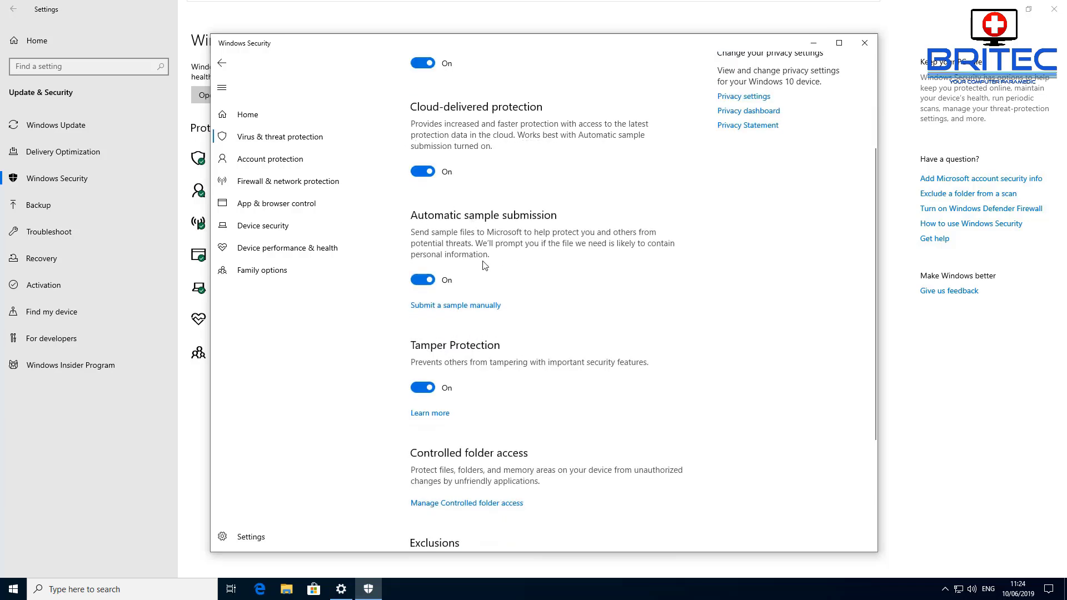
{"action": "left_click", "coordinate": [422, 280]}
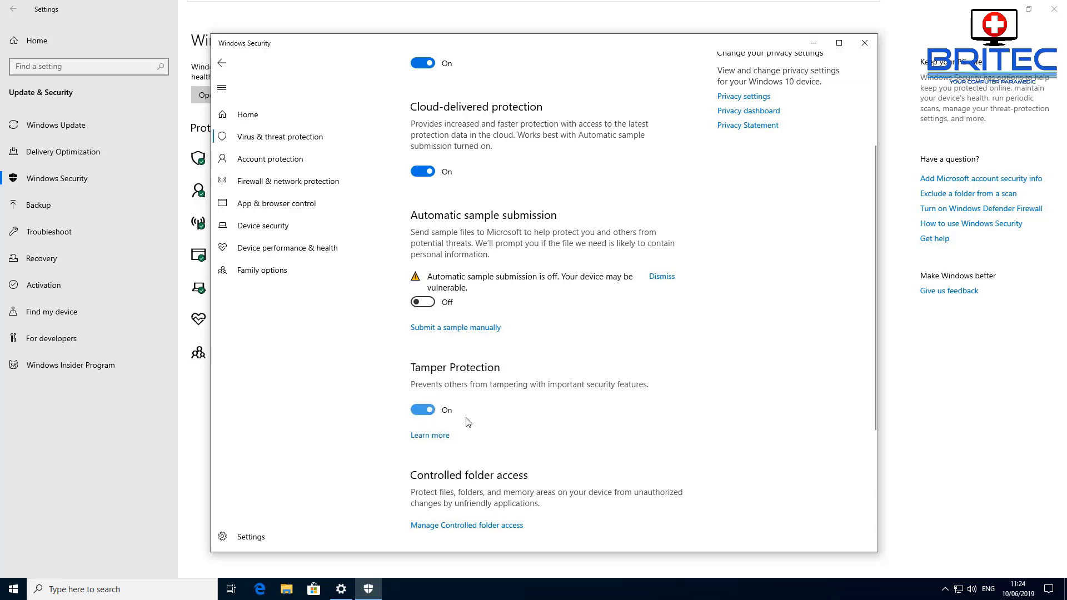
{"action": "scroll", "coordinate": [503, 425], "scroll_direction": "down", "scroll_amount": 2}
{"action": "scroll", "coordinate": [511, 439], "scroll_direction": "down", "scroll_amount": 3}
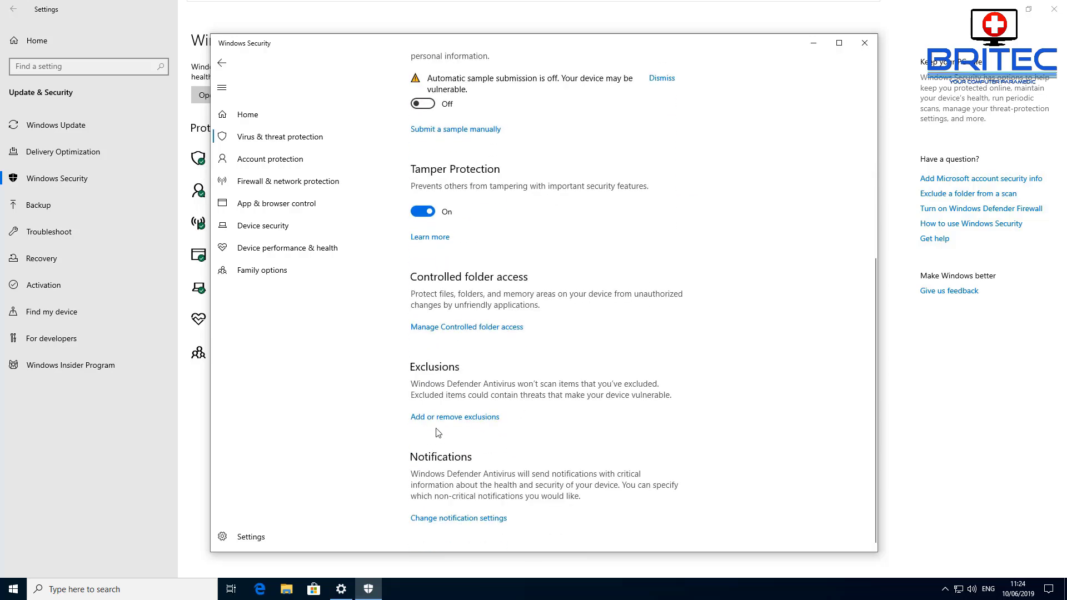
{"action": "scroll", "coordinate": [506, 461], "scroll_direction": "up", "scroll_amount": 6}
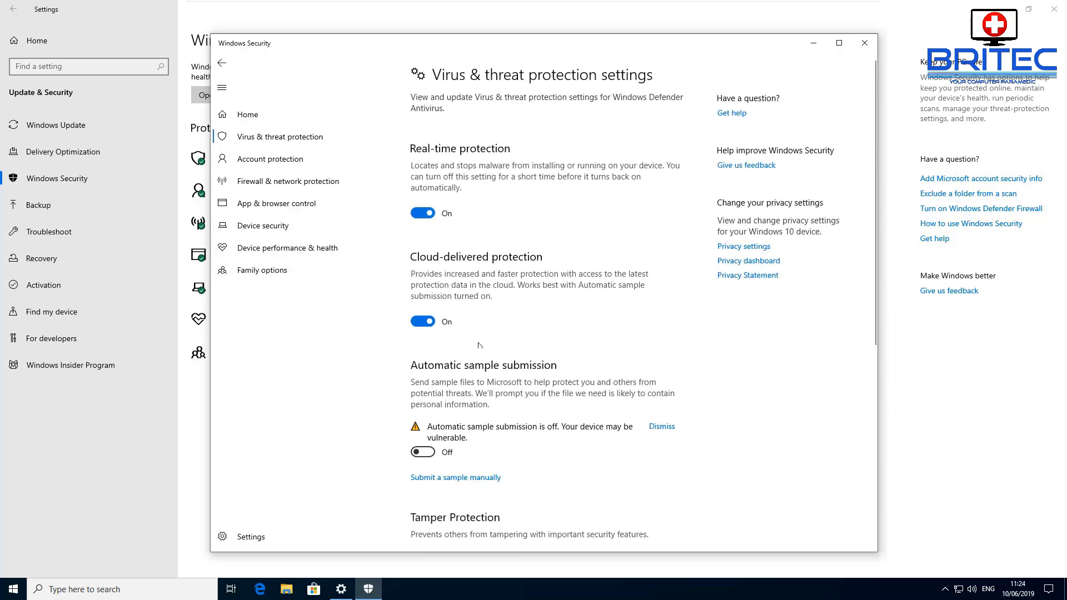
{"action": "scroll", "coordinate": [481, 464], "scroll_direction": "down", "scroll_amount": 6}
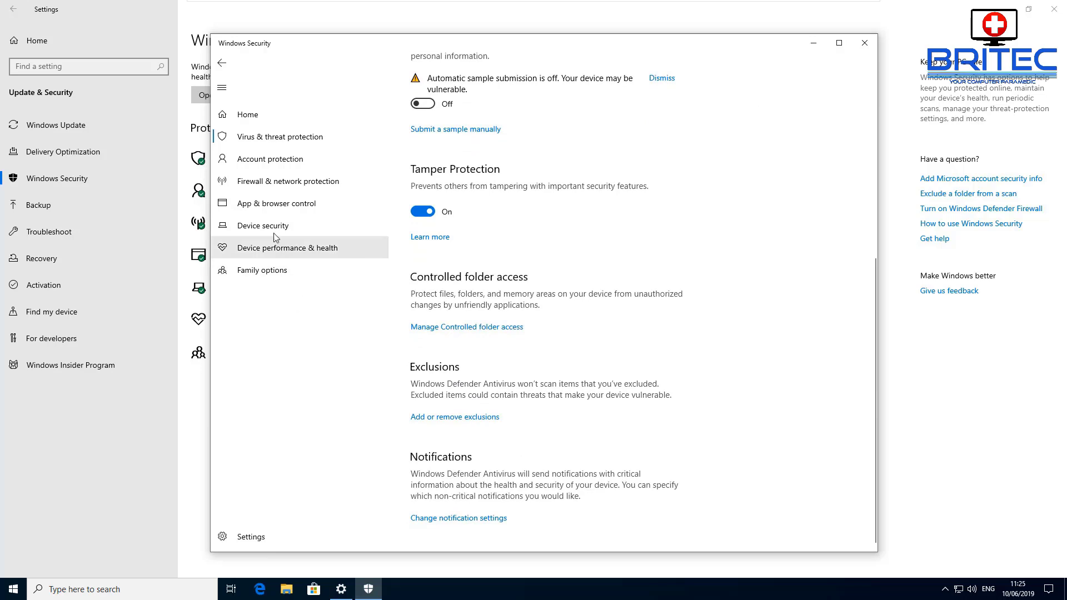
Step: Examine the account protection, firewall, app and browser control, device security, device health and family options pages
{"action": "left_click", "coordinate": [259, 167]}
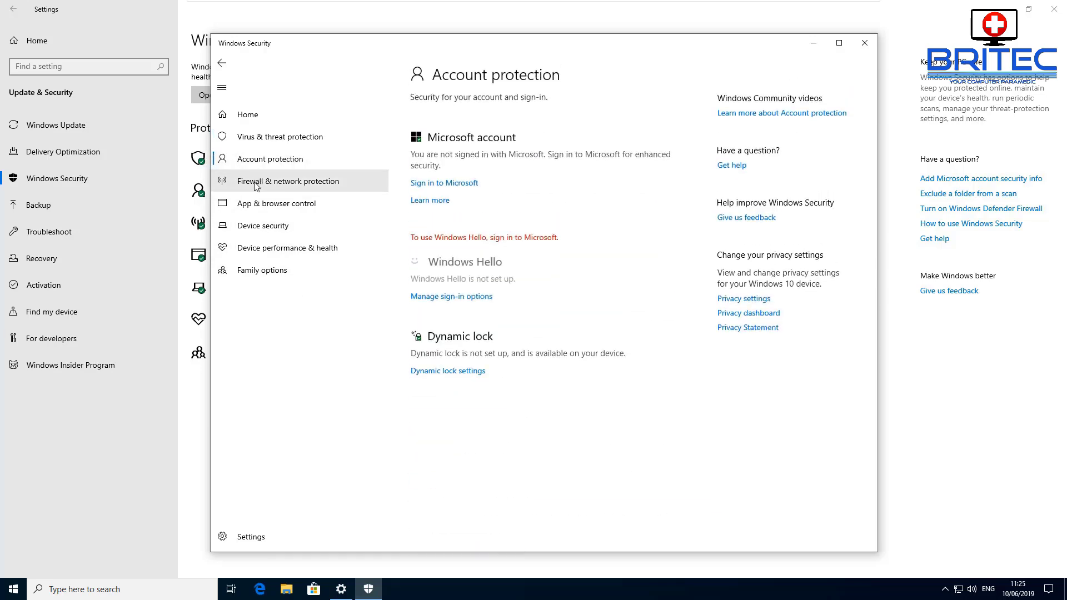
{"action": "left_click", "coordinate": [256, 190]}
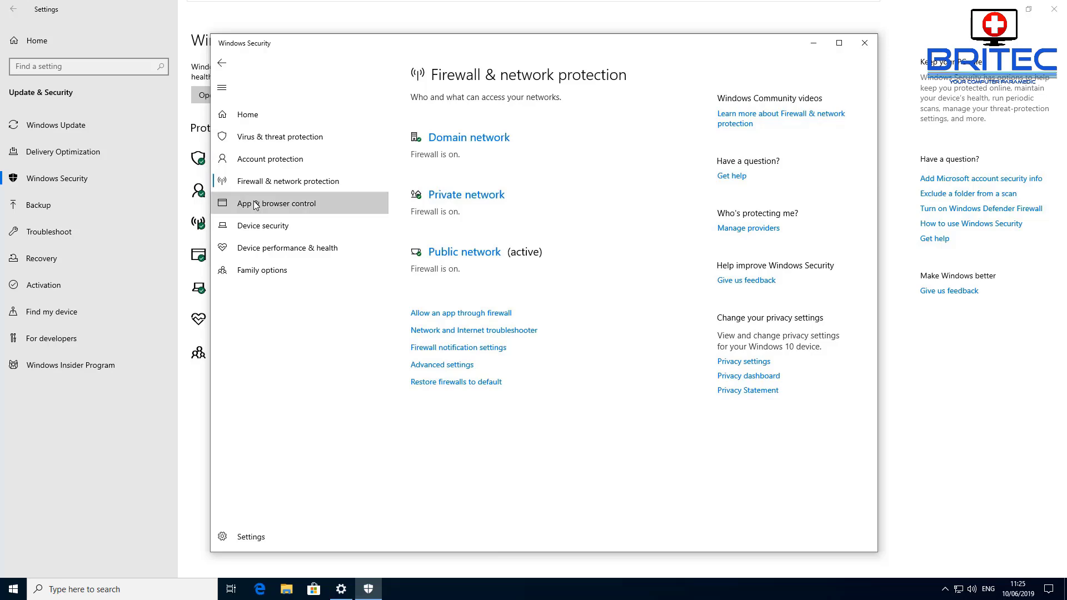
{"action": "left_click", "coordinate": [255, 204]}
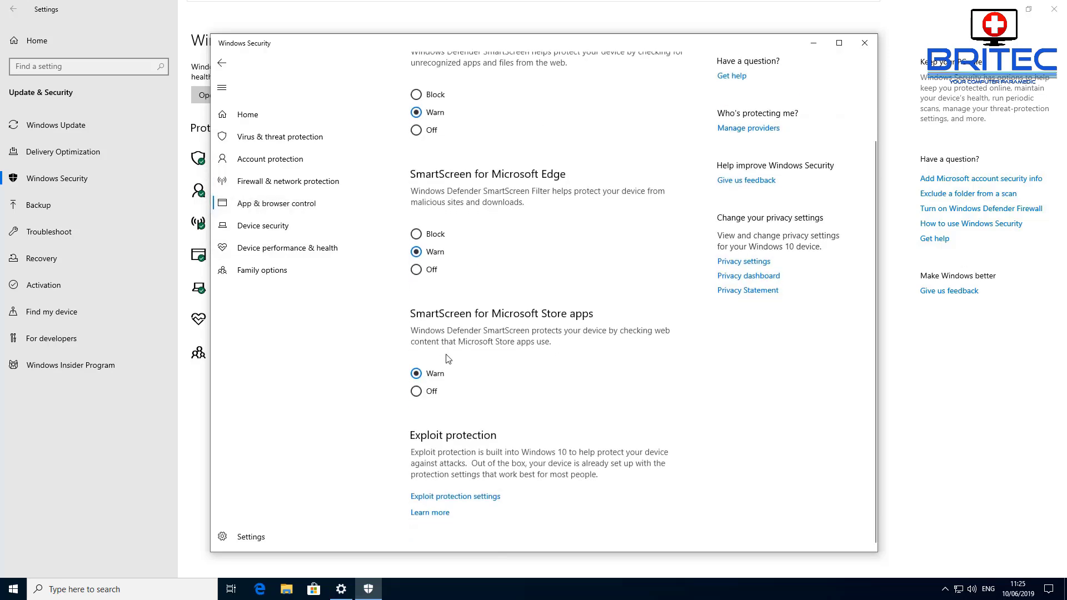
{"action": "scroll", "coordinate": [473, 301], "scroll_direction": "up", "scroll_amount": 3}
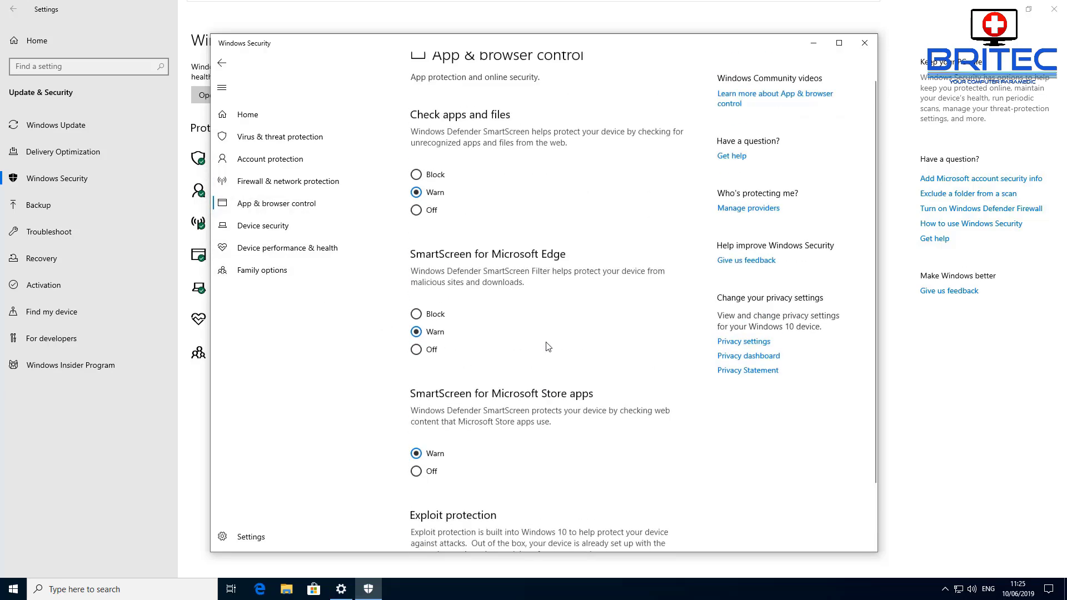
{"action": "scroll", "coordinate": [545, 430], "scroll_direction": "down", "scroll_amount": 2}
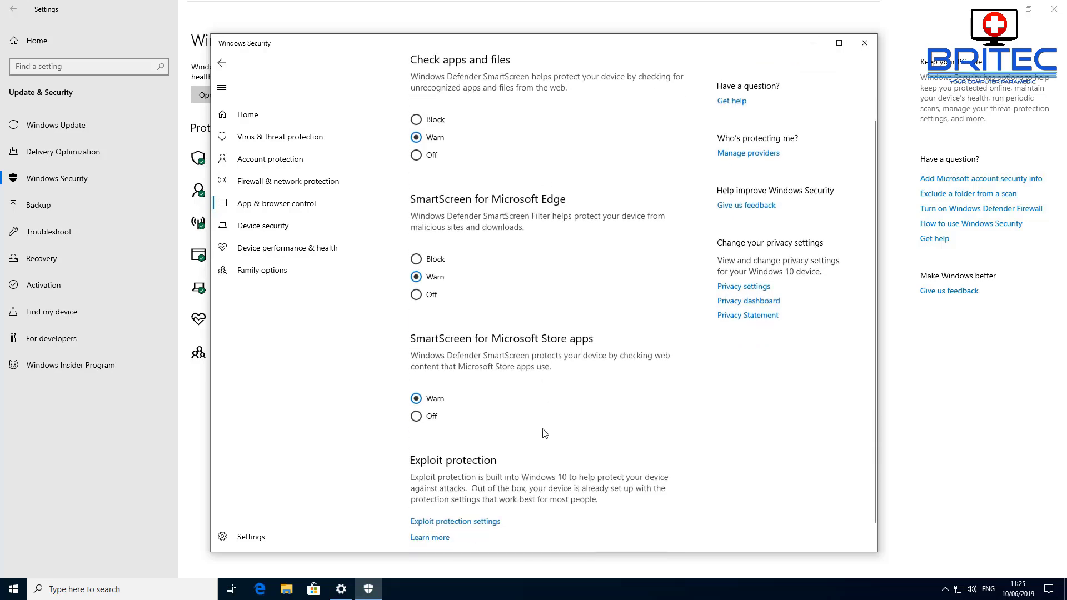
{"action": "left_click", "coordinate": [261, 226]}
{"action": "left_click", "coordinate": [261, 252]}
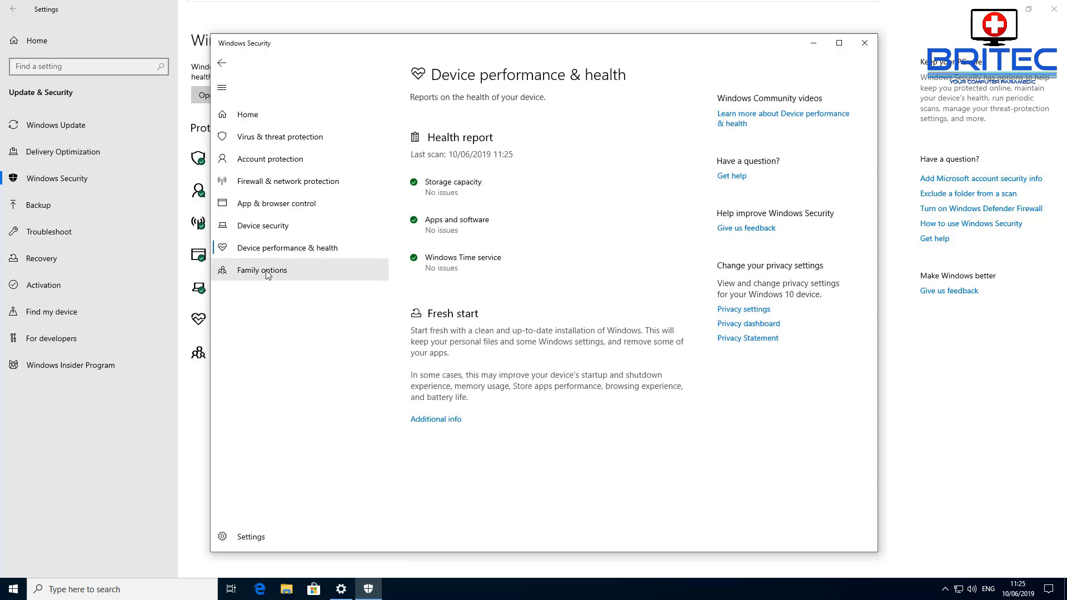
{"action": "left_click", "coordinate": [268, 274]}
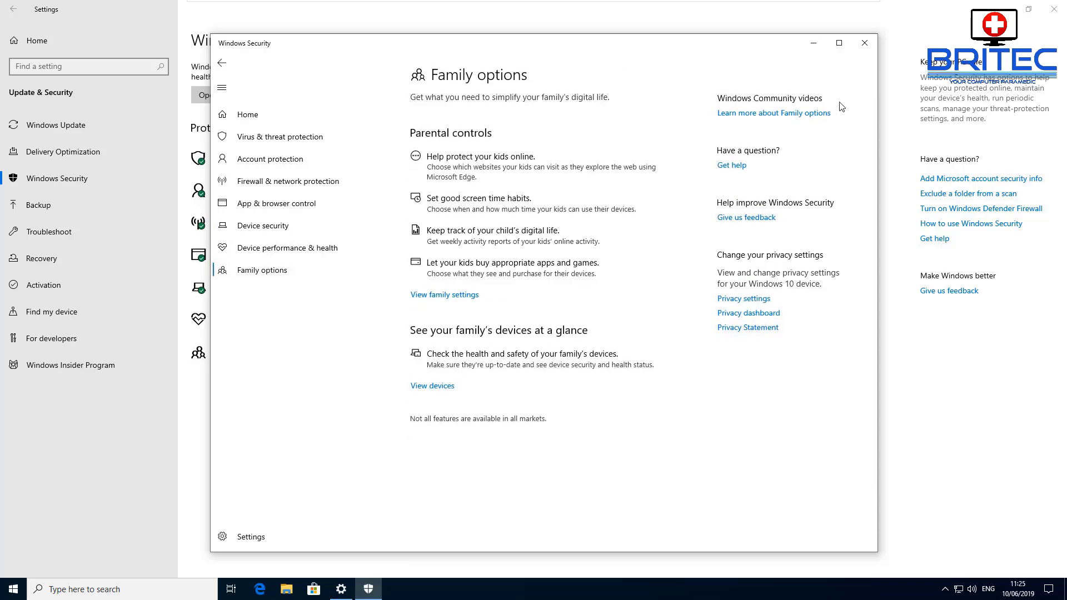
Step: Go back through the visited security pages to the Virus & threat protection settings
{"action": "left_click", "coordinate": [221, 64]}
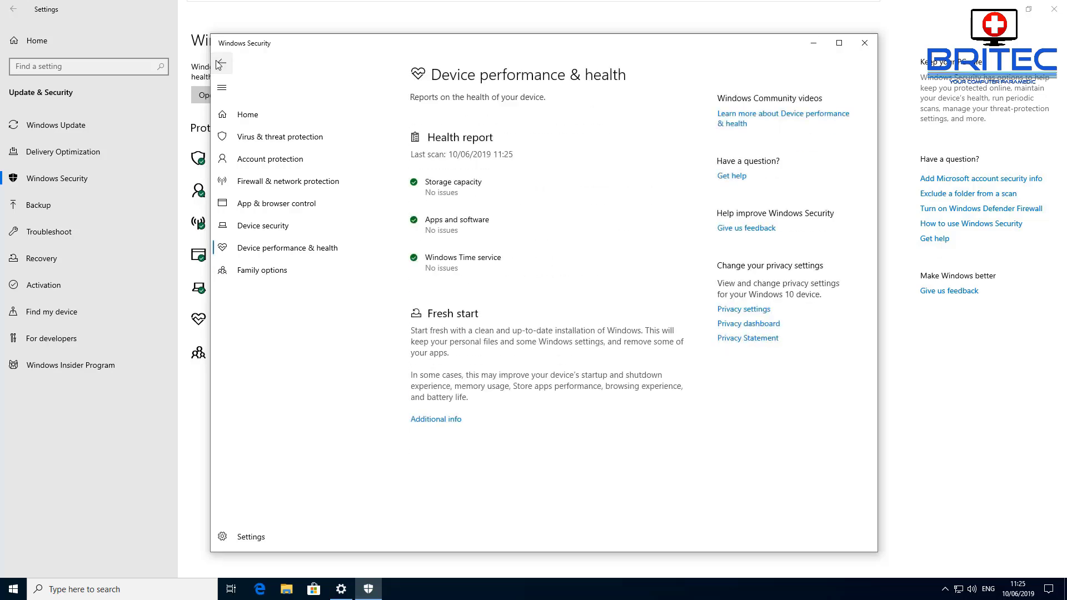
{"action": "left_click", "coordinate": [221, 64]}
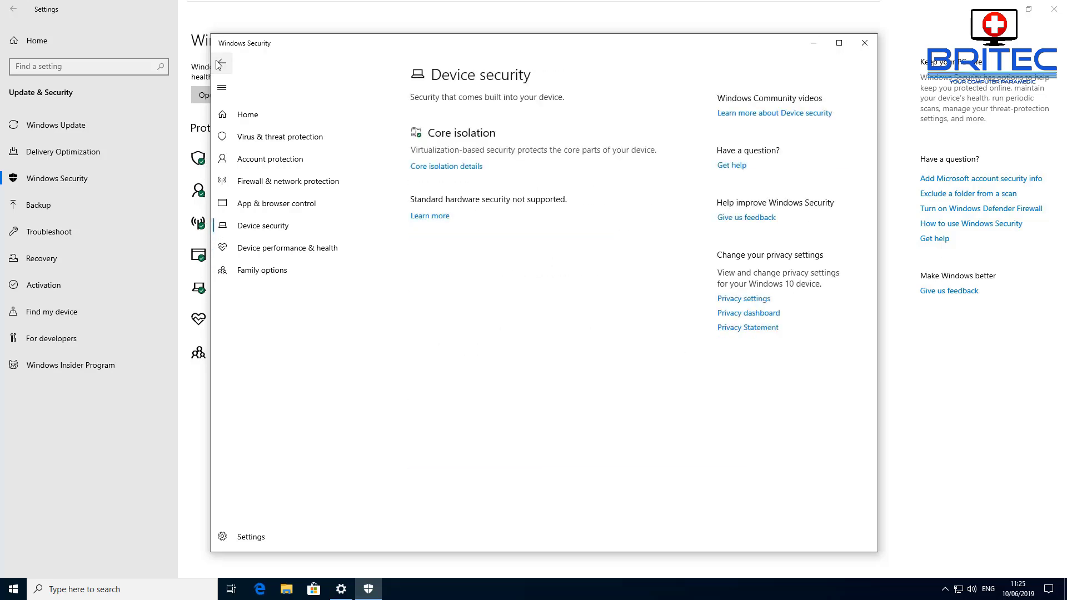
{"action": "left_click", "coordinate": [221, 64]}
{"action": "left_click", "coordinate": [220, 63]}
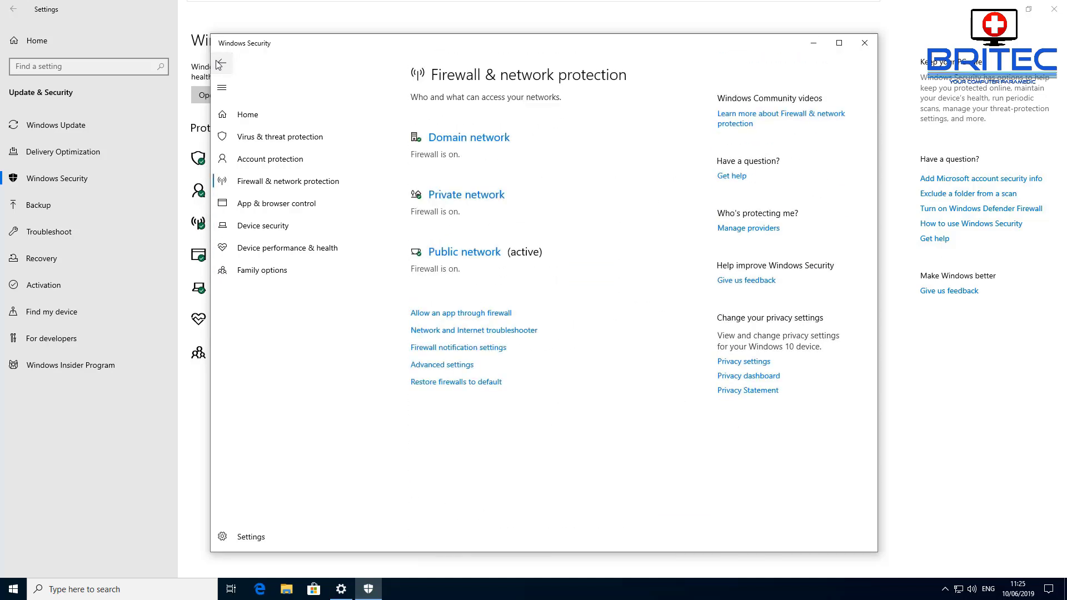
{"action": "left_click", "coordinate": [221, 63]}
{"action": "left_click", "coordinate": [221, 64]}
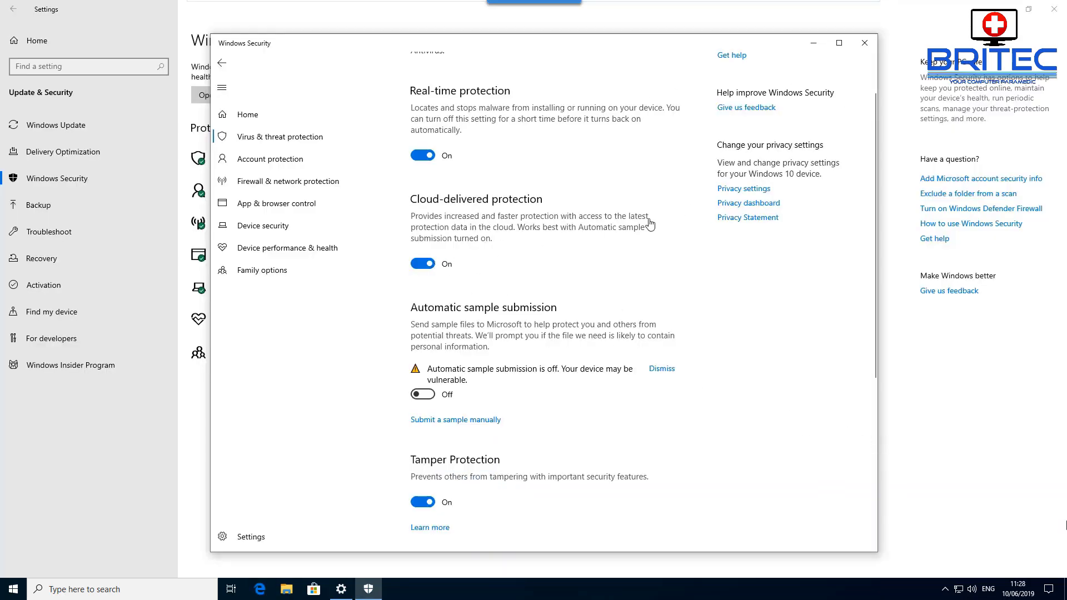
Step: Close Windows Security and open the Personalization category from the Settings home page
{"action": "left_click", "coordinate": [865, 43]}
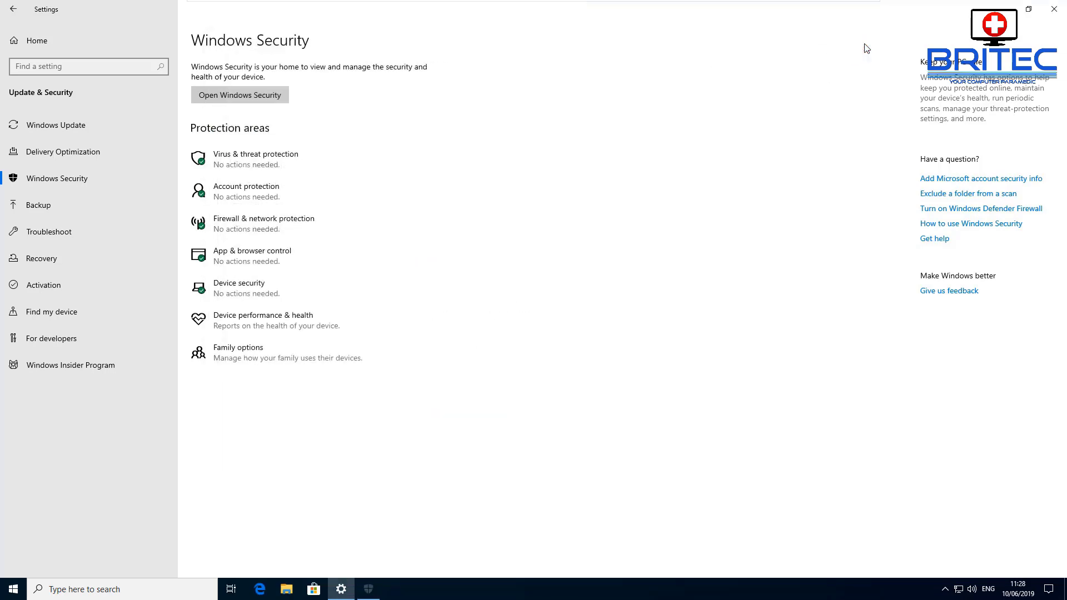
{"action": "left_click", "coordinate": [5, 11]}
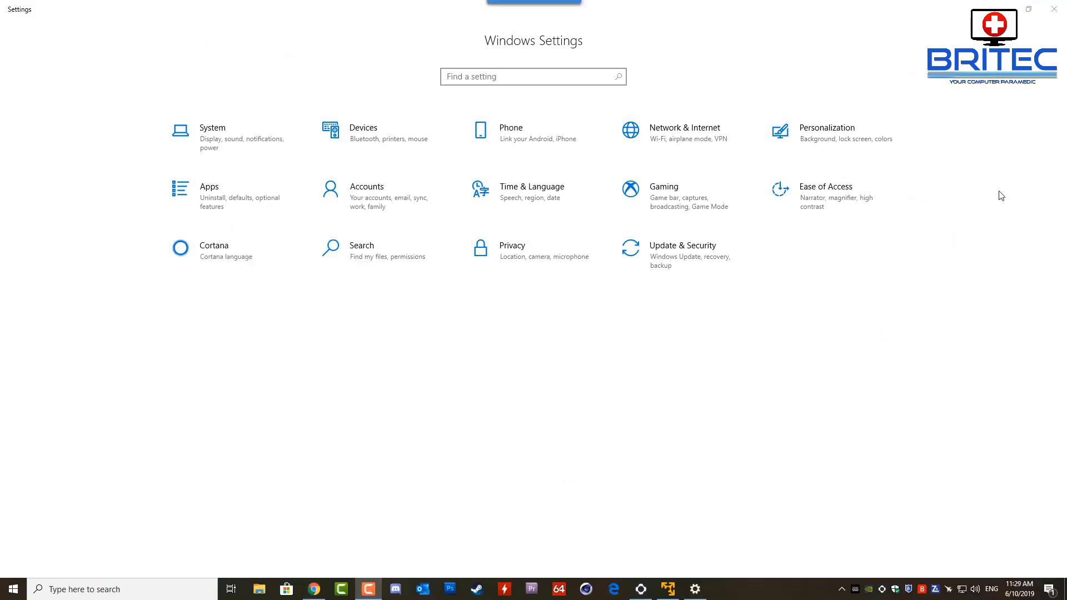
{"action": "left_click", "coordinate": [826, 135]}
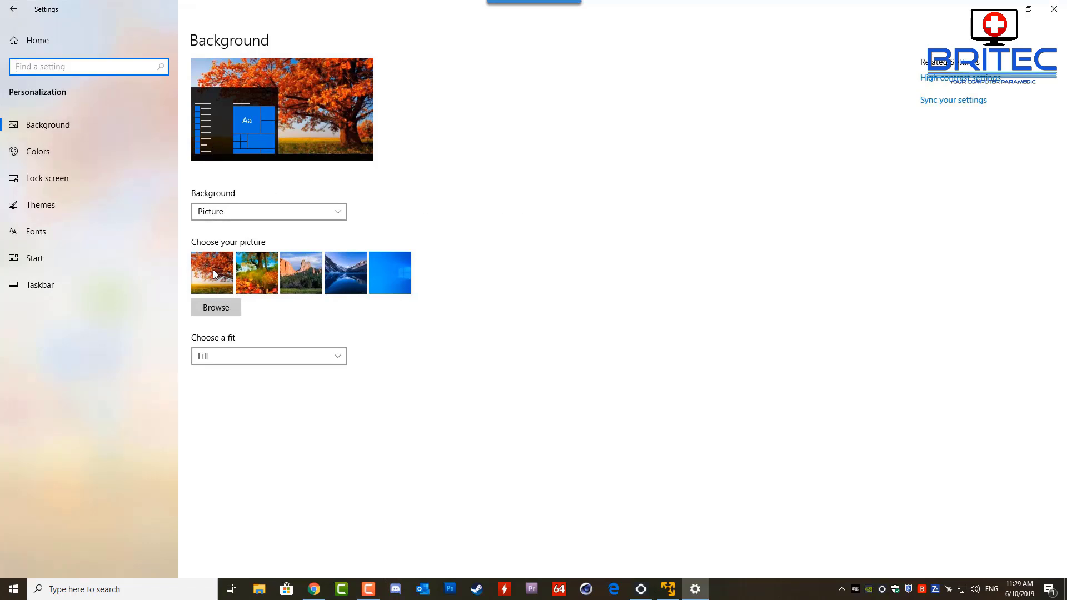
Step: Turn off transparency effects in the Colors settings, switching them back on once to compare the look
{"action": "left_click", "coordinate": [50, 152]}
{"action": "scroll", "coordinate": [244, 353], "scroll_direction": "down", "scroll_amount": 5}
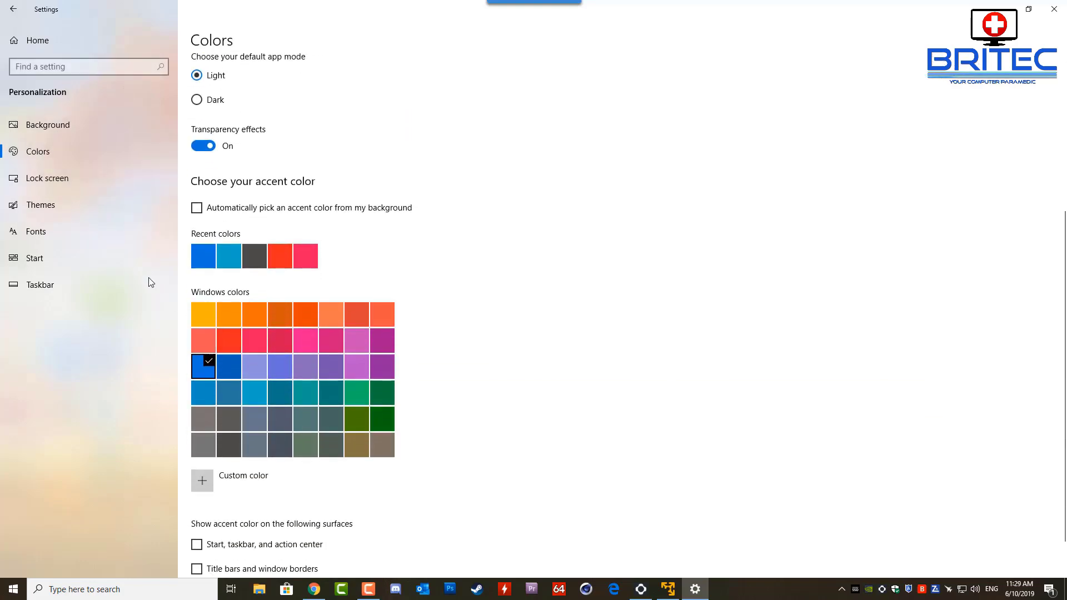
{"action": "left_click", "coordinate": [52, 179]}
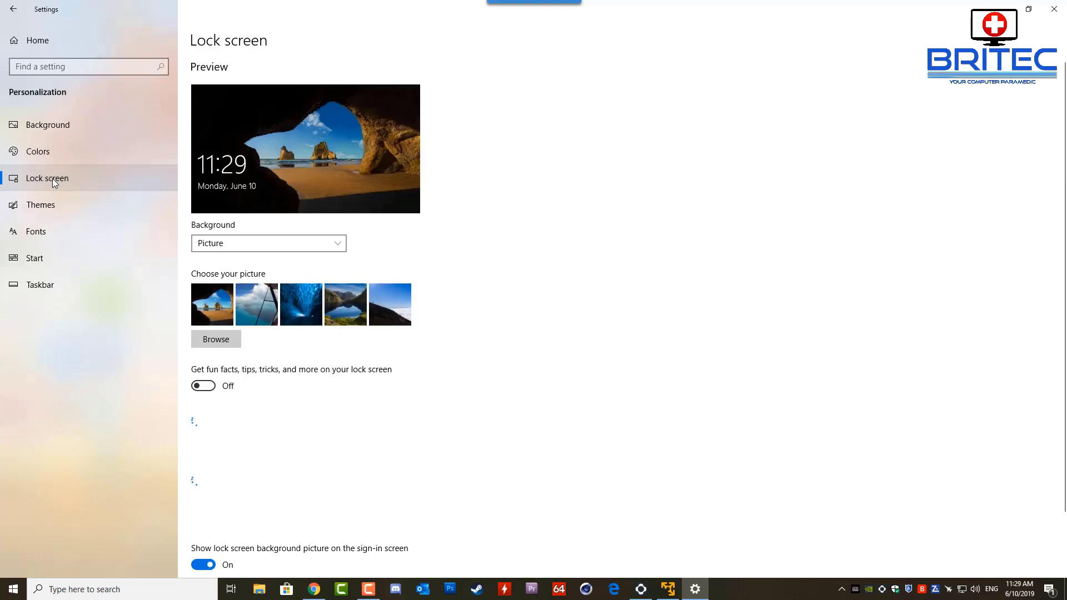
{"action": "left_click", "coordinate": [43, 158]}
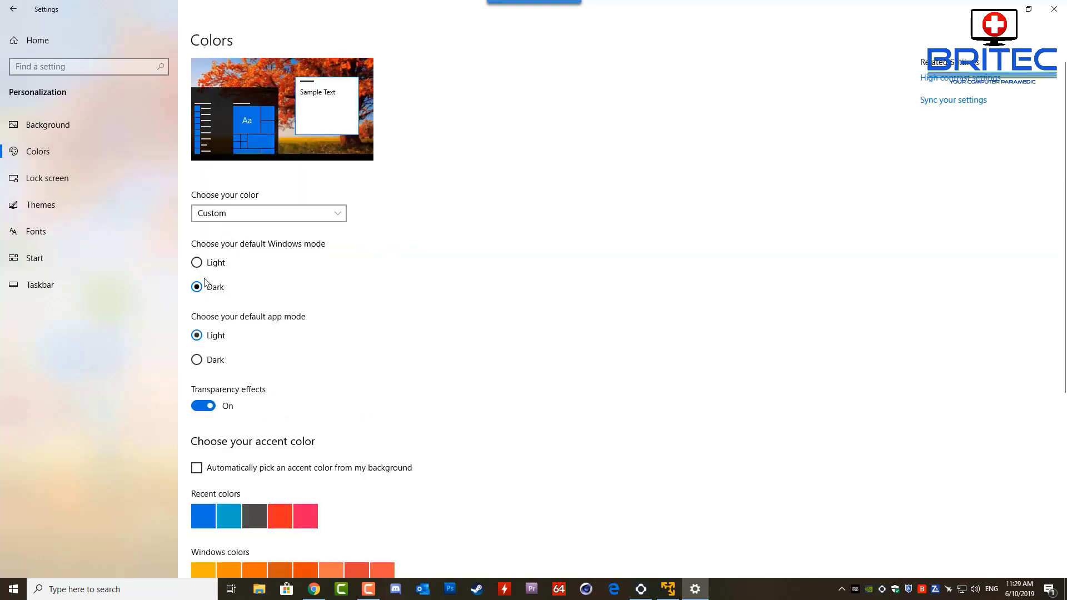
{"action": "left_click", "coordinate": [213, 408]}
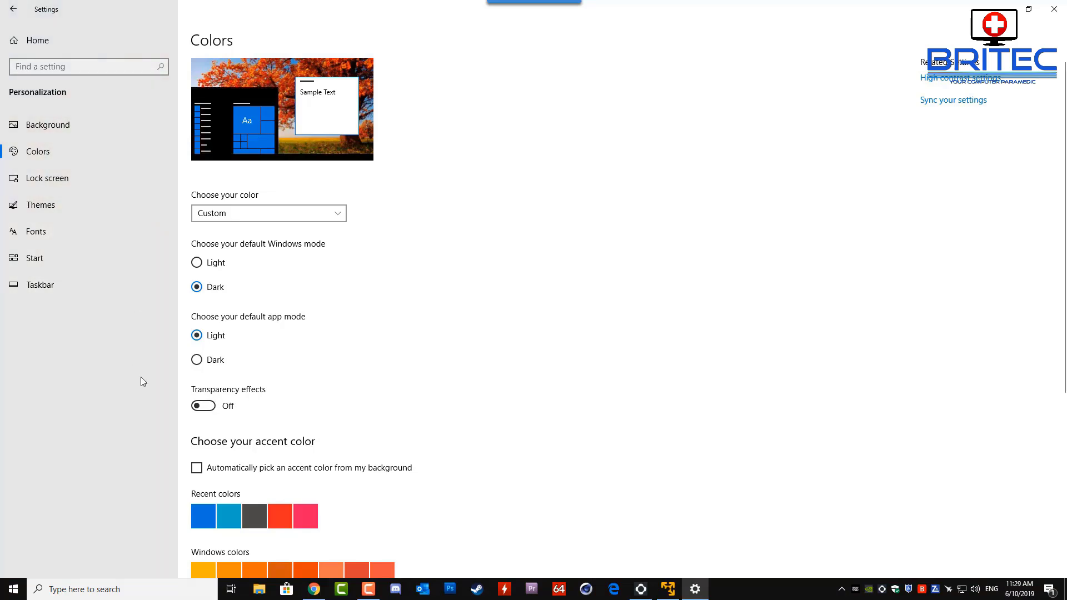
{"action": "left_click", "coordinate": [208, 406]}
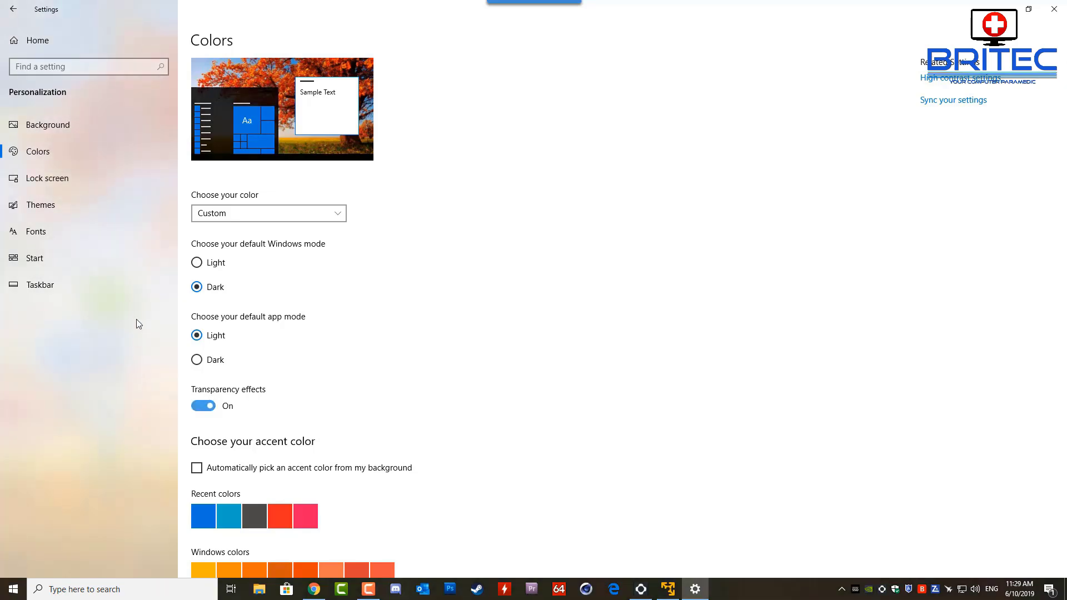
{"action": "left_click", "coordinate": [203, 409]}
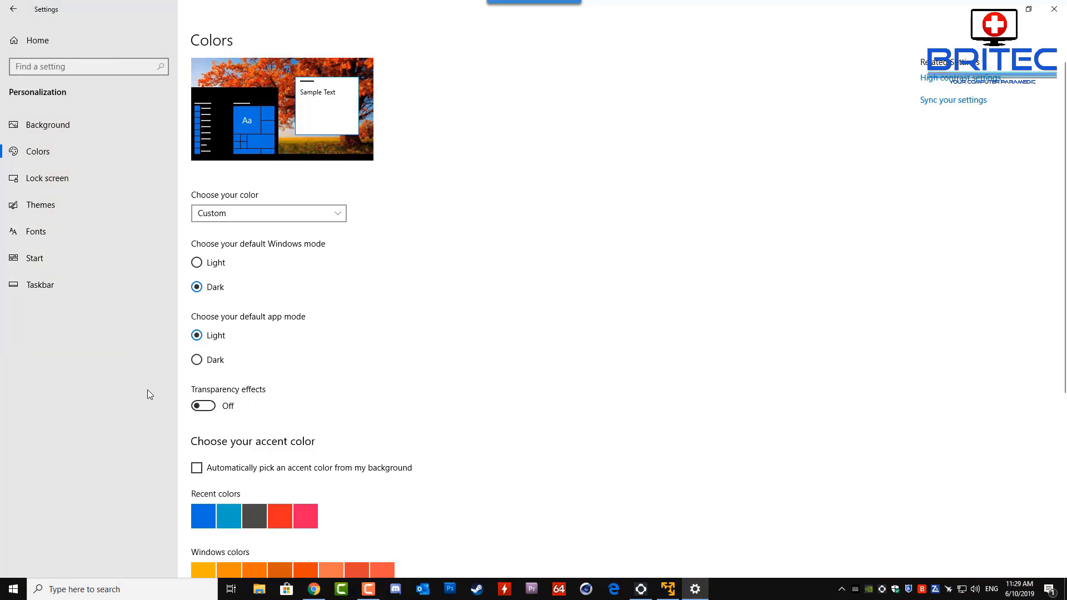
Step: Examine the Lock screen, Themes, Fonts, Start and Taskbar personalization settings
{"action": "left_click", "coordinate": [46, 181]}
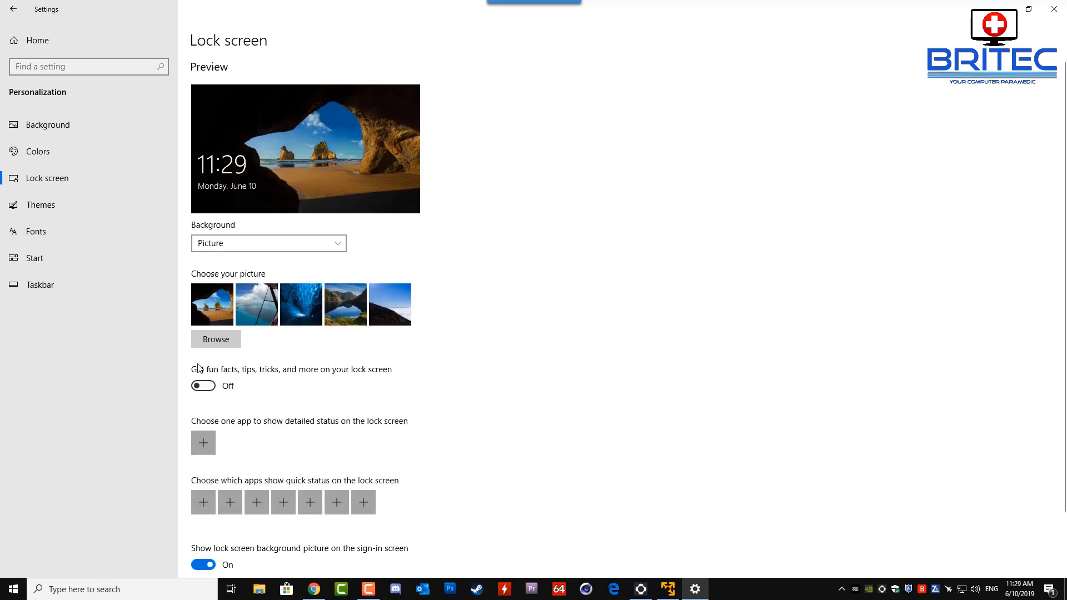
{"action": "scroll", "coordinate": [191, 373], "scroll_direction": "down", "scroll_amount": 2}
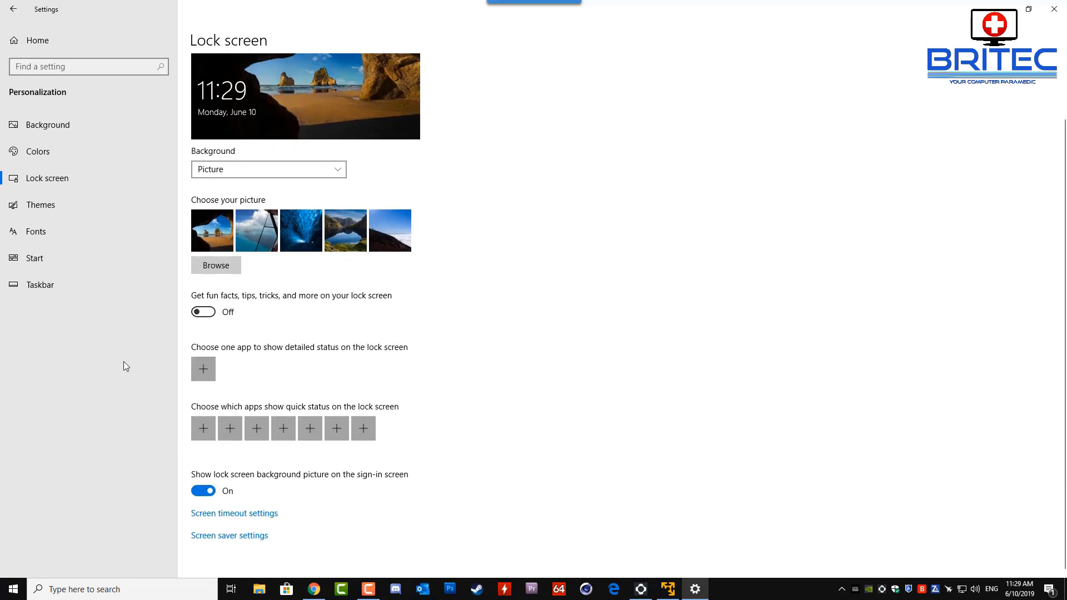
{"action": "left_click", "coordinate": [43, 207]}
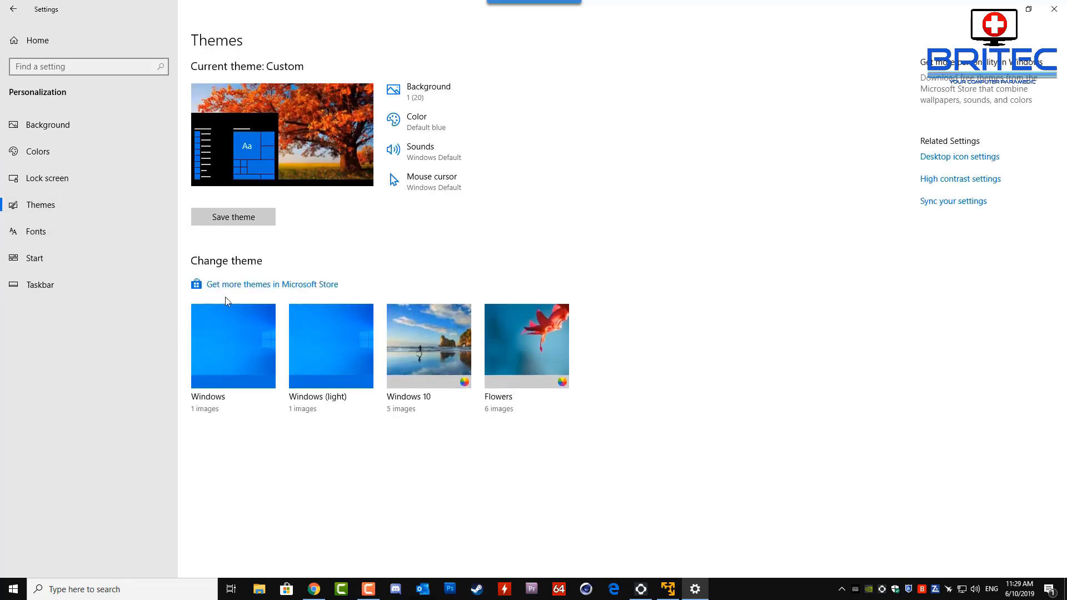
{"action": "left_click", "coordinate": [43, 233]}
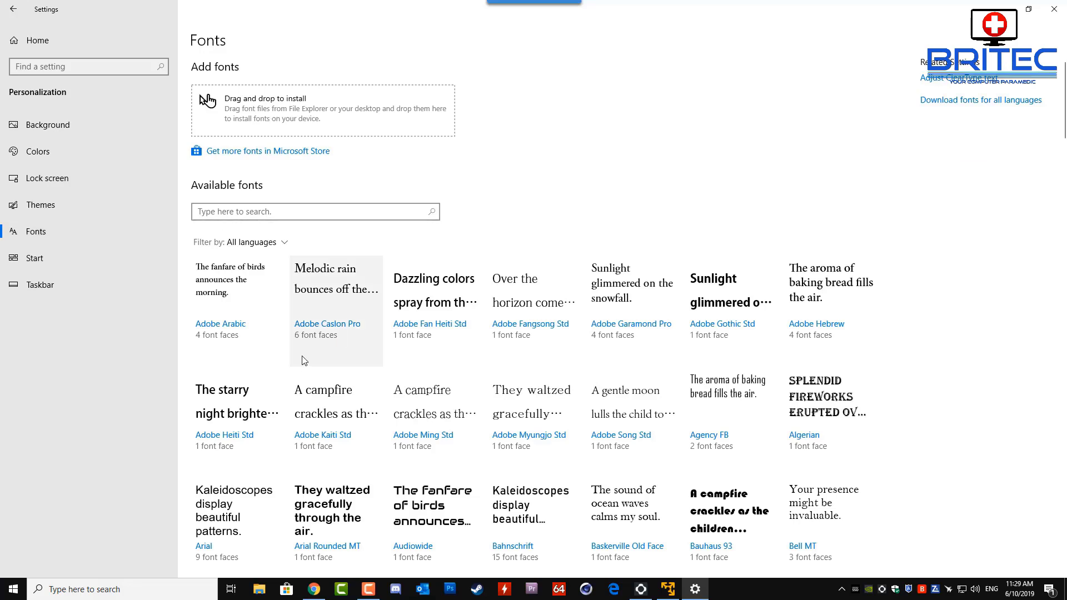
{"action": "left_click", "coordinate": [55, 263]}
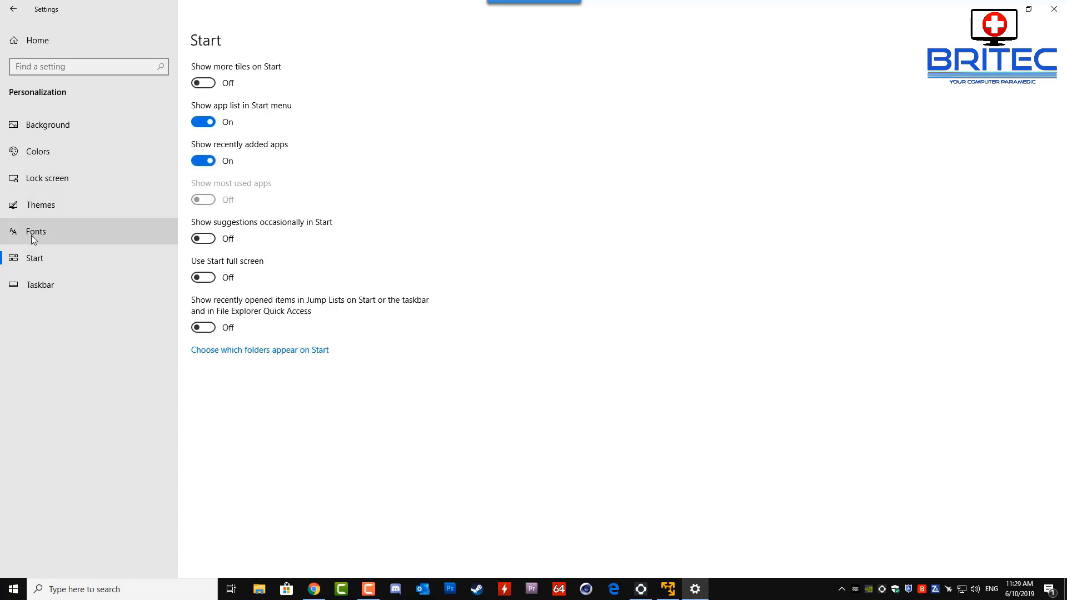
{"action": "left_click", "coordinate": [39, 287]}
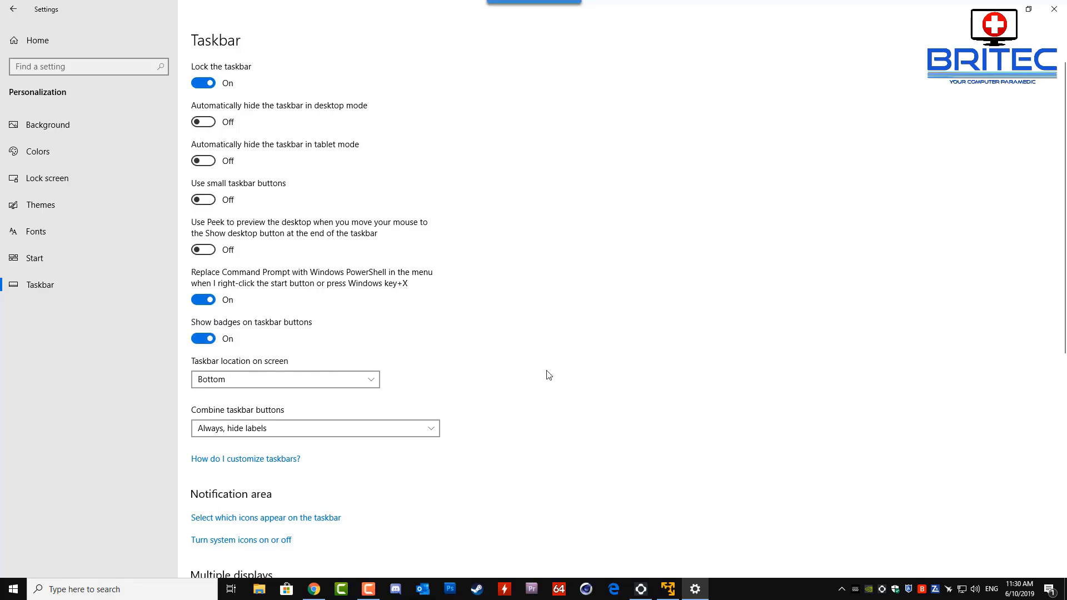
Step: Examine the remaining Taskbar settings, switching Show contacts on the taskbar on and off again, and leave the page
{"action": "scroll", "coordinate": [547, 376], "scroll_direction": "down", "scroll_amount": 2}
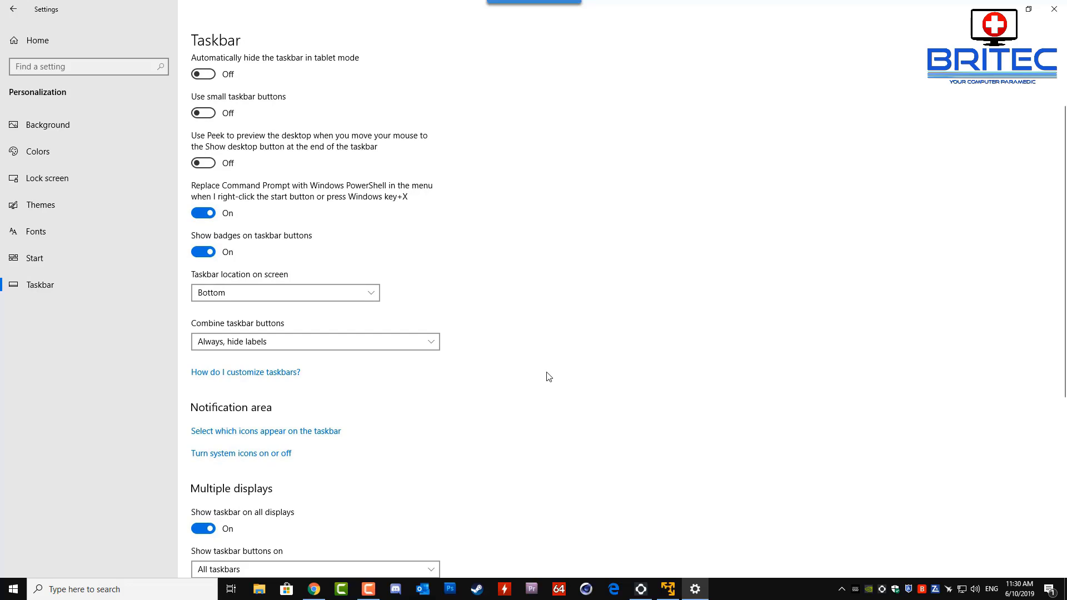
{"action": "scroll", "coordinate": [549, 377], "scroll_direction": "down", "scroll_amount": 4}
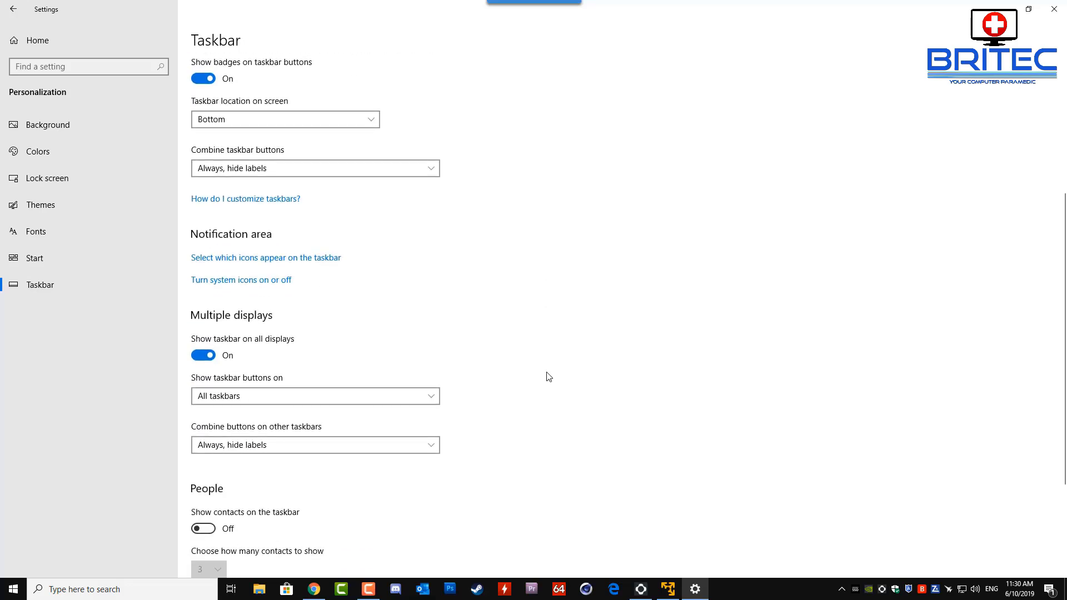
{"action": "scroll", "coordinate": [548, 377], "scroll_direction": "down", "scroll_amount": 4}
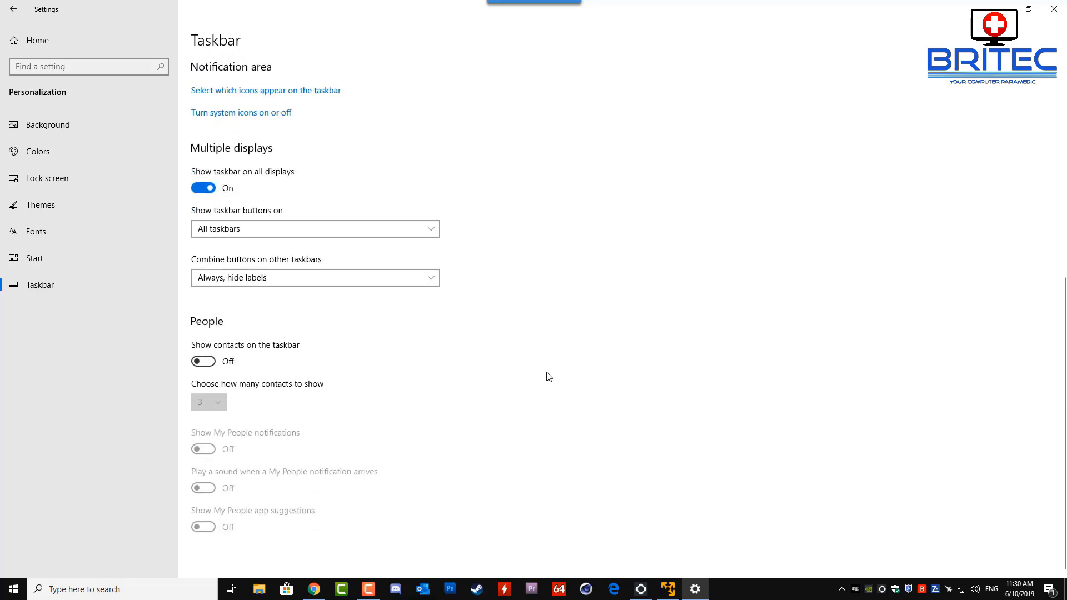
{"action": "left_click", "coordinate": [207, 362]}
{"action": "left_click", "coordinate": [207, 362]}
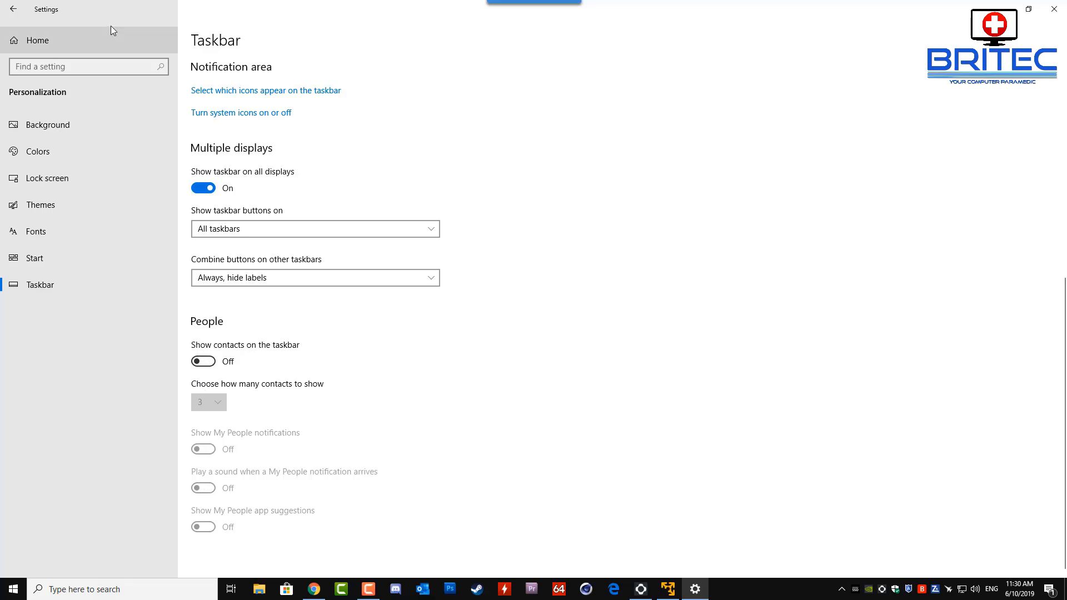
{"action": "left_click", "coordinate": [11, 10]}
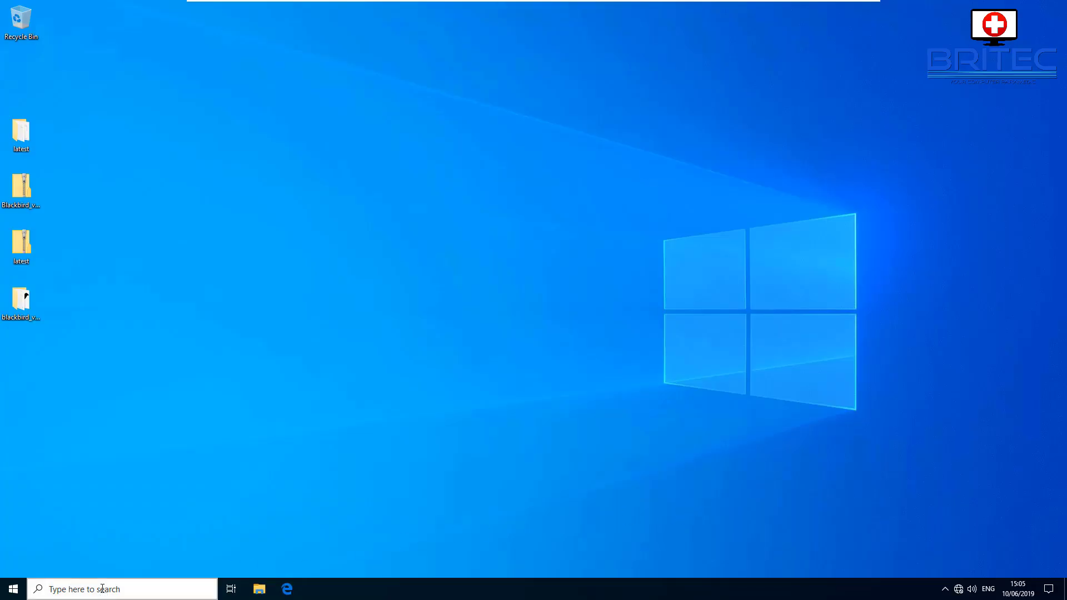
Step: Search Windows for services, open the Services console maximized and sort the list by Startup Type
{"action": "left_click", "coordinate": [89, 591]}
{"action": "type", "text": "ser"}
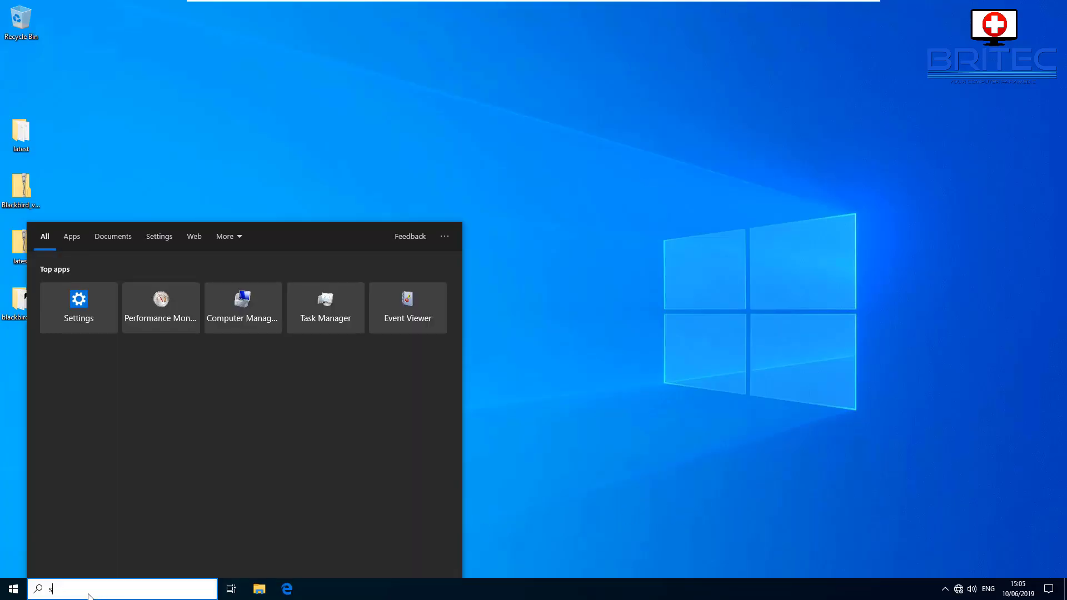
{"action": "type", "text": "vices"}
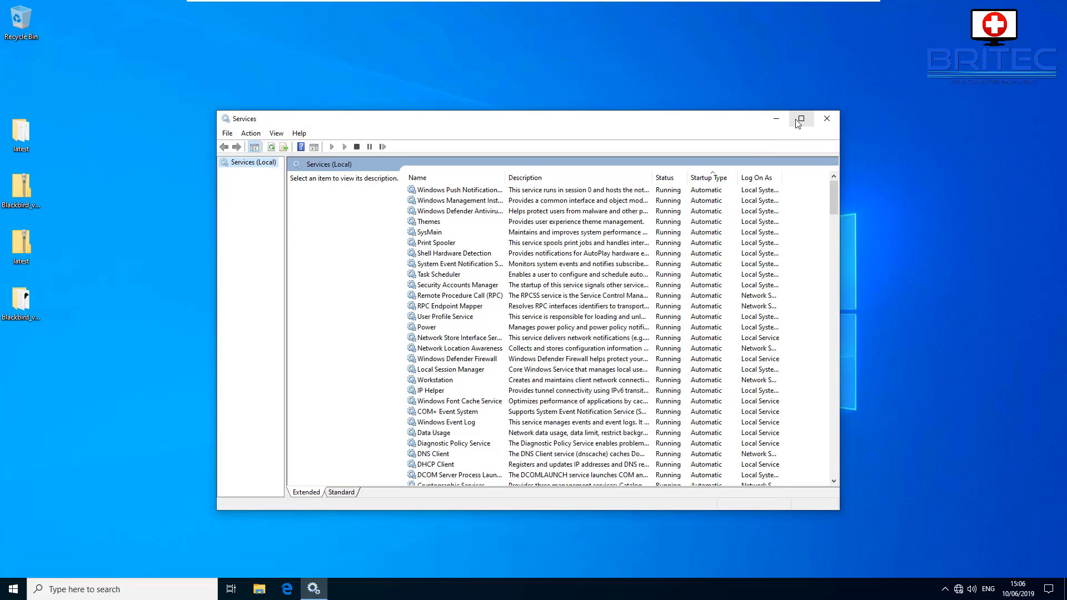
{"action": "left_click", "coordinate": [802, 119]}
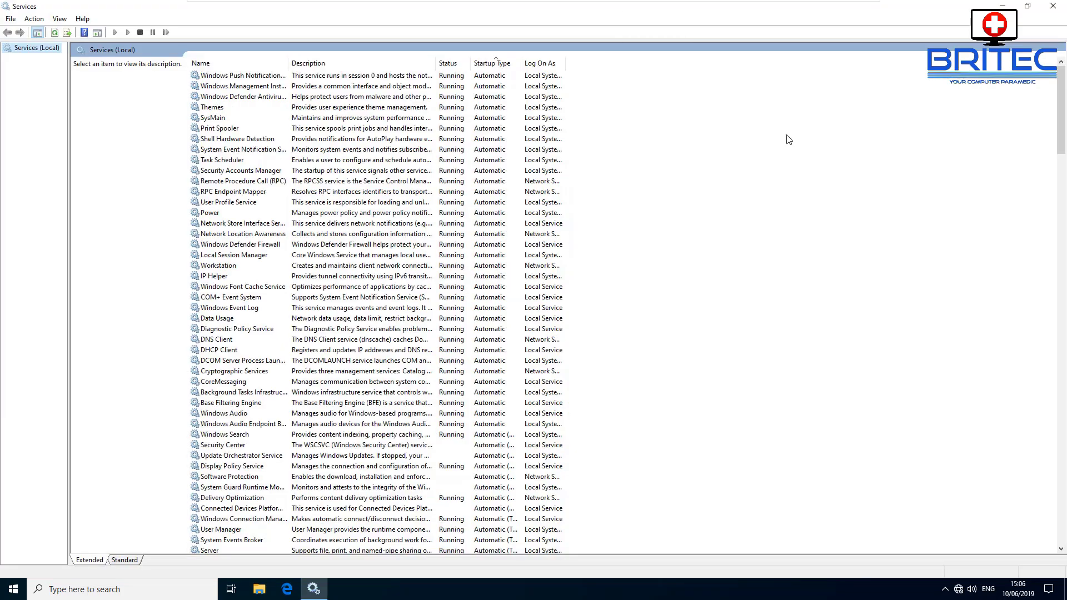
{"action": "left_click", "coordinate": [489, 66]}
{"action": "left_click", "coordinate": [489, 68]}
Step: Examine the disabled services, reading the descriptions of Geolocation, the Xbox Live services, Contact Data, User Data Storage and User Data Access
{"action": "scroll", "coordinate": [564, 247], "scroll_direction": "down", "scroll_amount": 6}
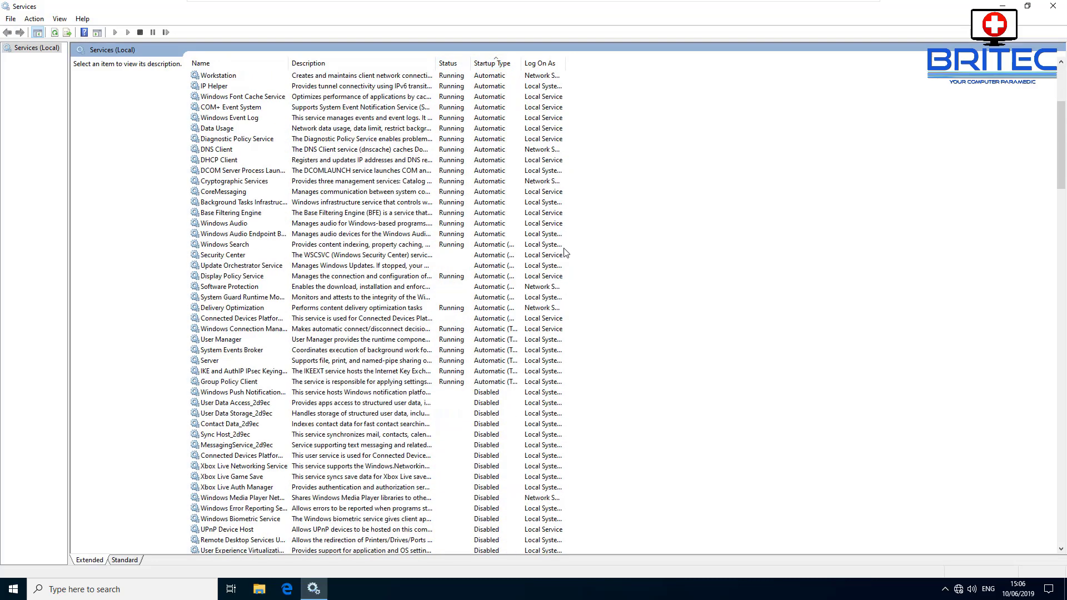
{"action": "scroll", "coordinate": [613, 303], "scroll_direction": "down", "scroll_amount": 9}
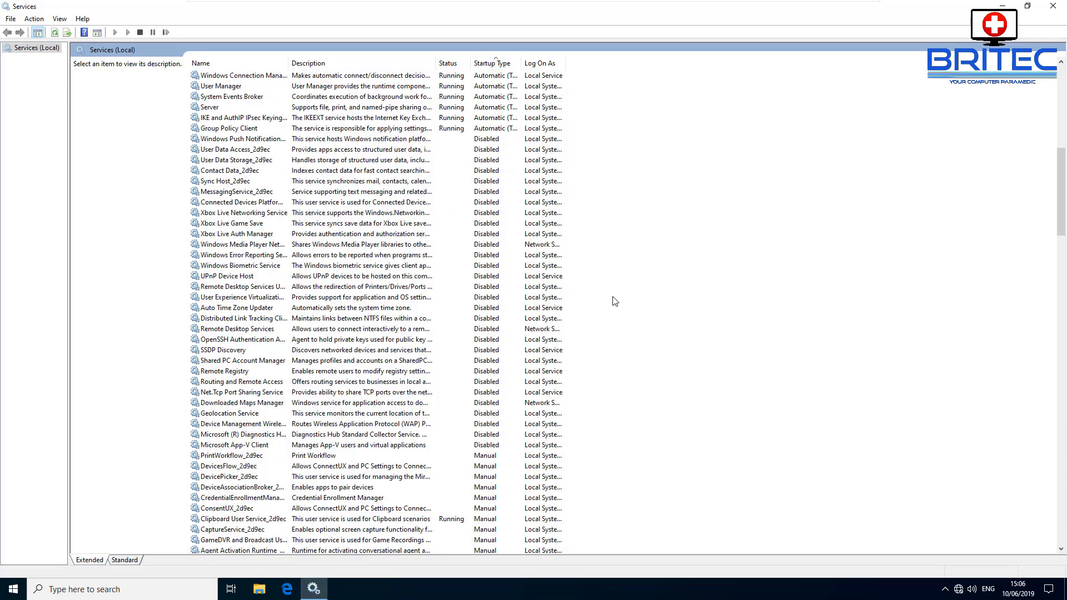
{"action": "scroll", "coordinate": [615, 300], "scroll_direction": "down", "scroll_amount": 1}
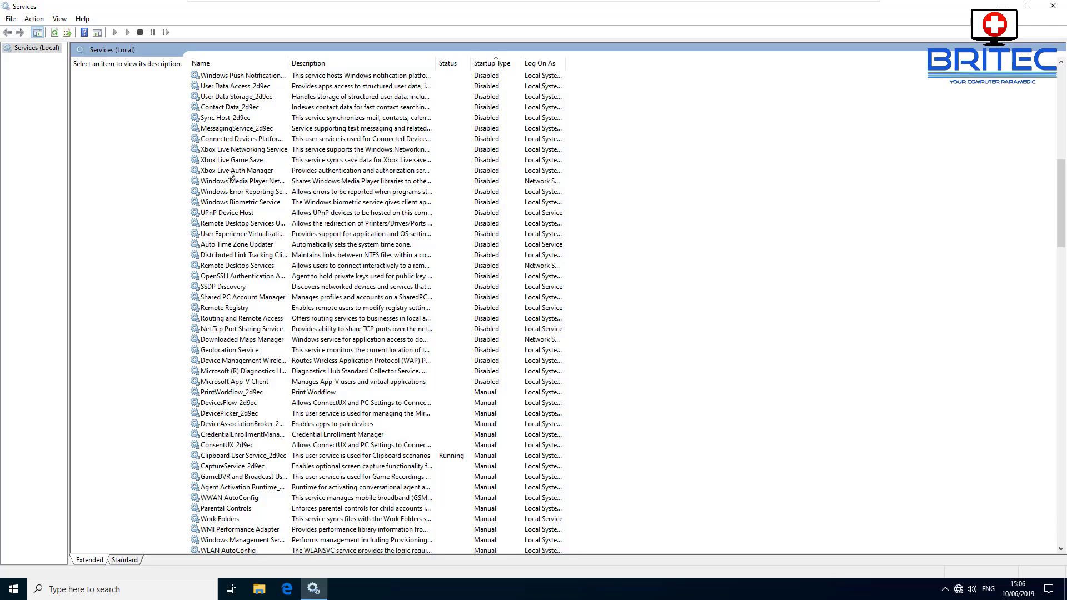
{"action": "left_click", "coordinate": [227, 354]}
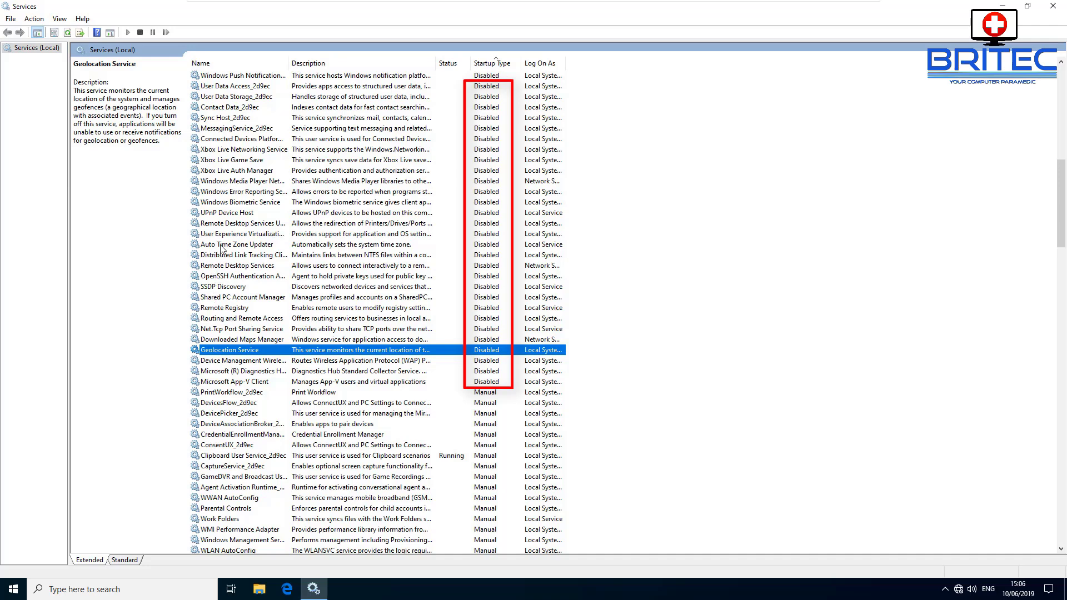
{"action": "left_click", "coordinate": [218, 171]}
{"action": "left_click", "coordinate": [215, 161]}
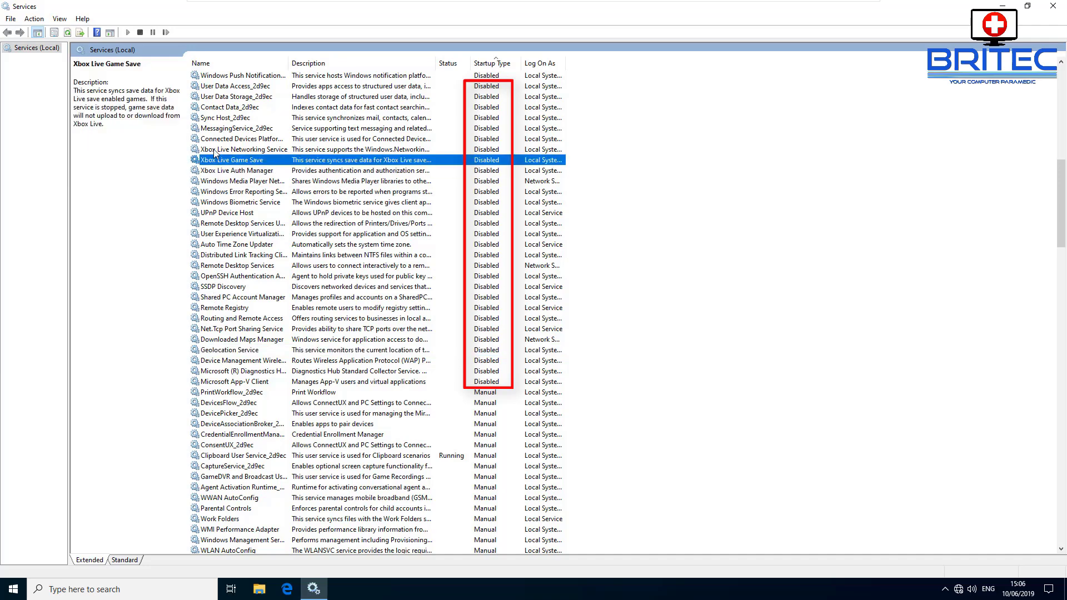
{"action": "left_click", "coordinate": [217, 150]}
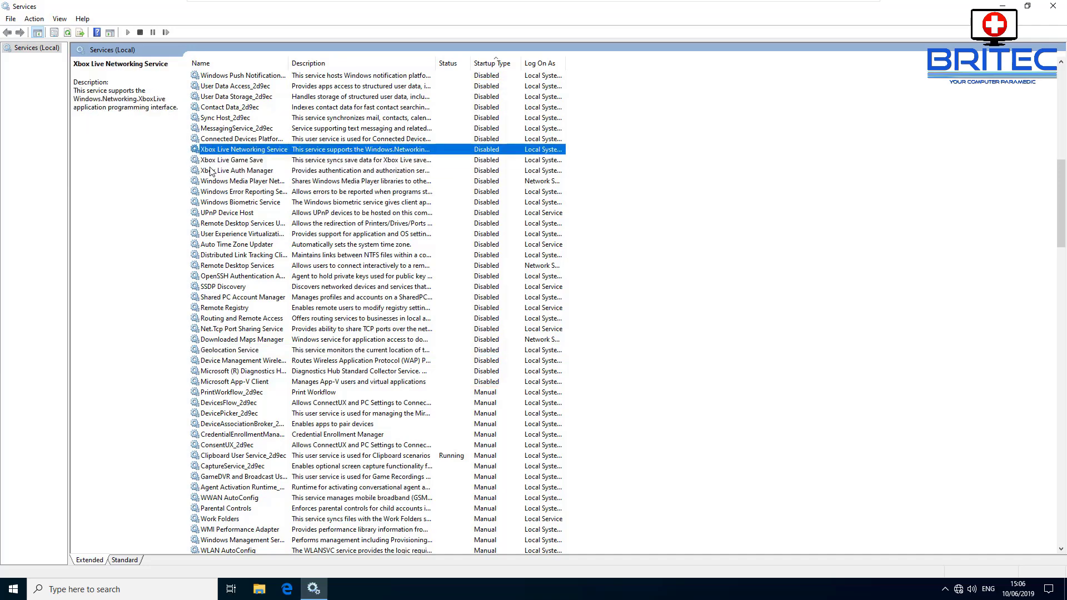
{"action": "left_click", "coordinate": [219, 109]}
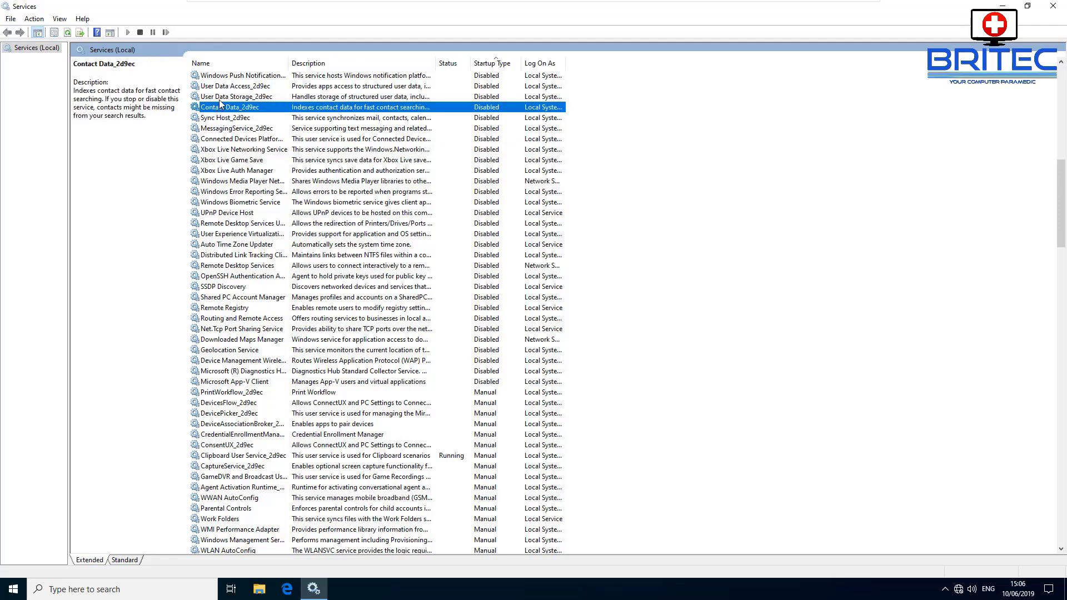
{"action": "left_click", "coordinate": [220, 98]}
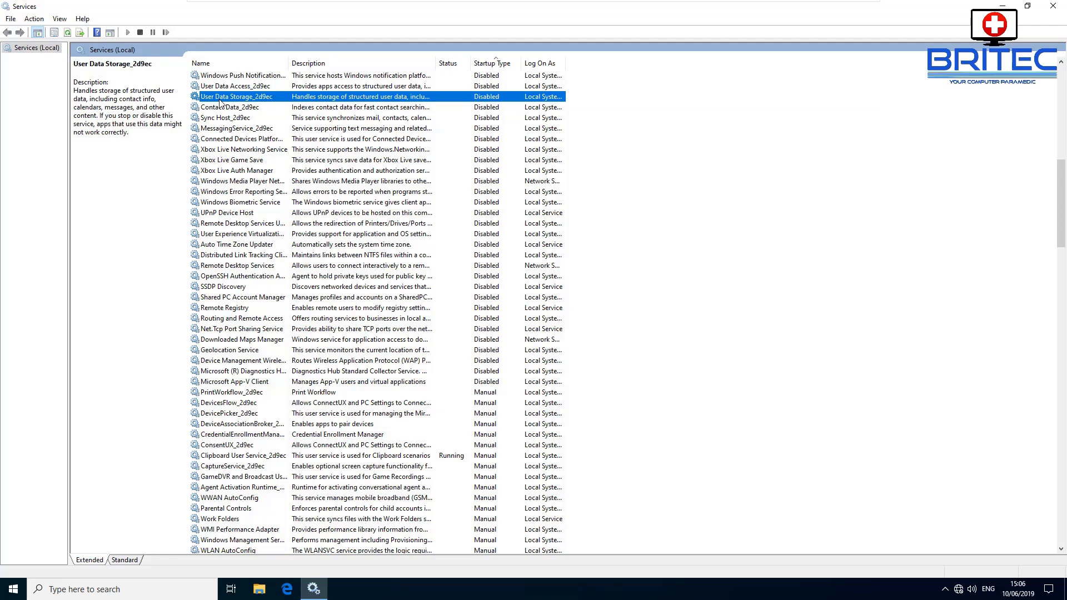
{"action": "left_click", "coordinate": [220, 88]}
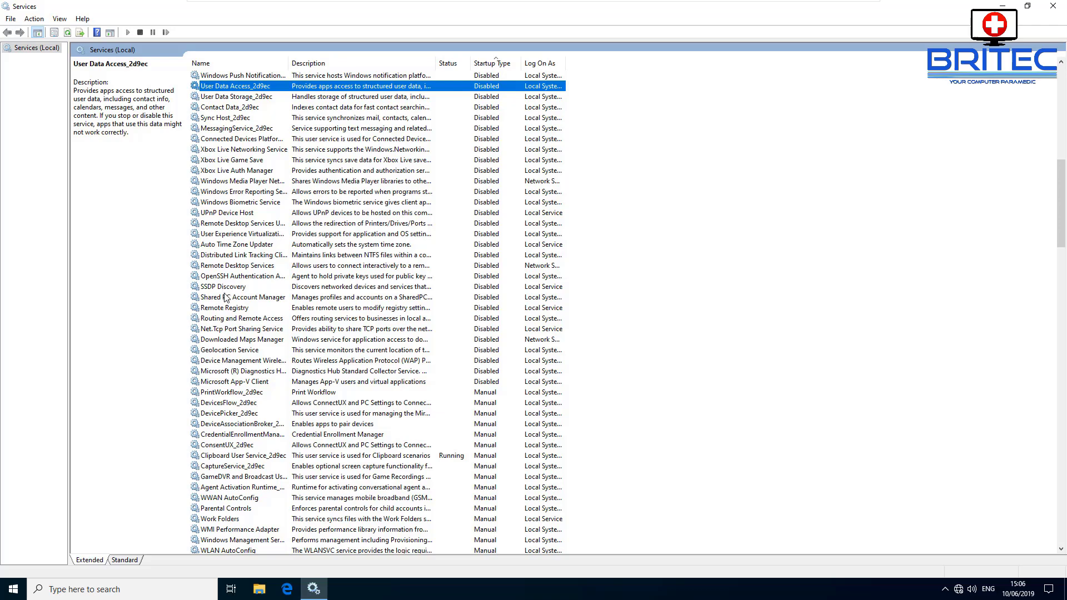
Step: Read the User Experience Virtualization and Remote Registry descriptions, and inspect the Distributed Link Tracking Client properties without changing them
{"action": "left_click", "coordinate": [237, 224]}
{"action": "left_click", "coordinate": [237, 236]}
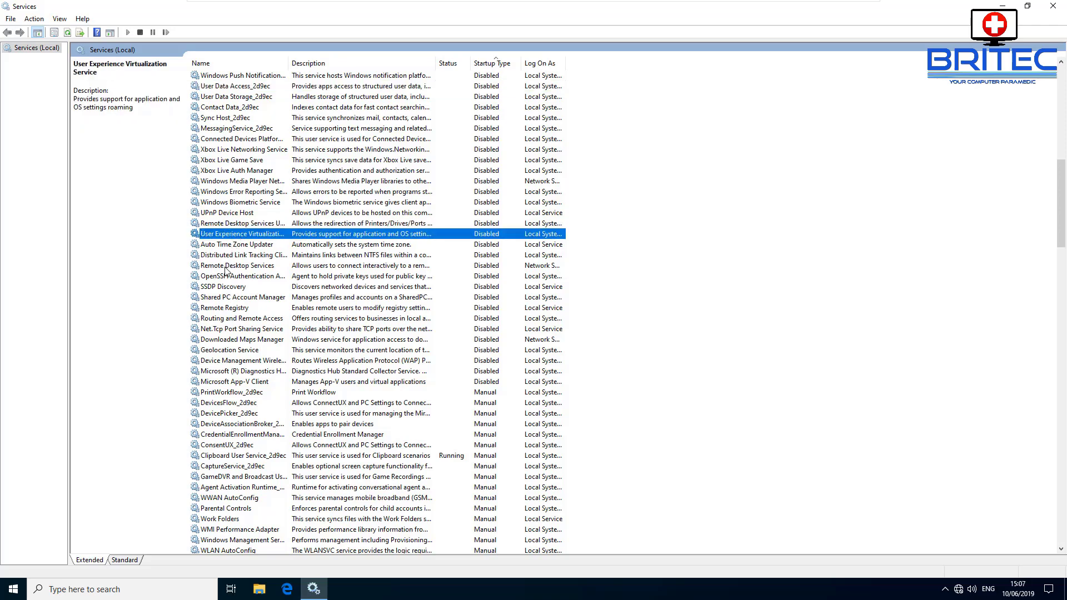
{"action": "left_click", "coordinate": [234, 255]}
{"action": "double_click", "coordinate": [233, 255]}
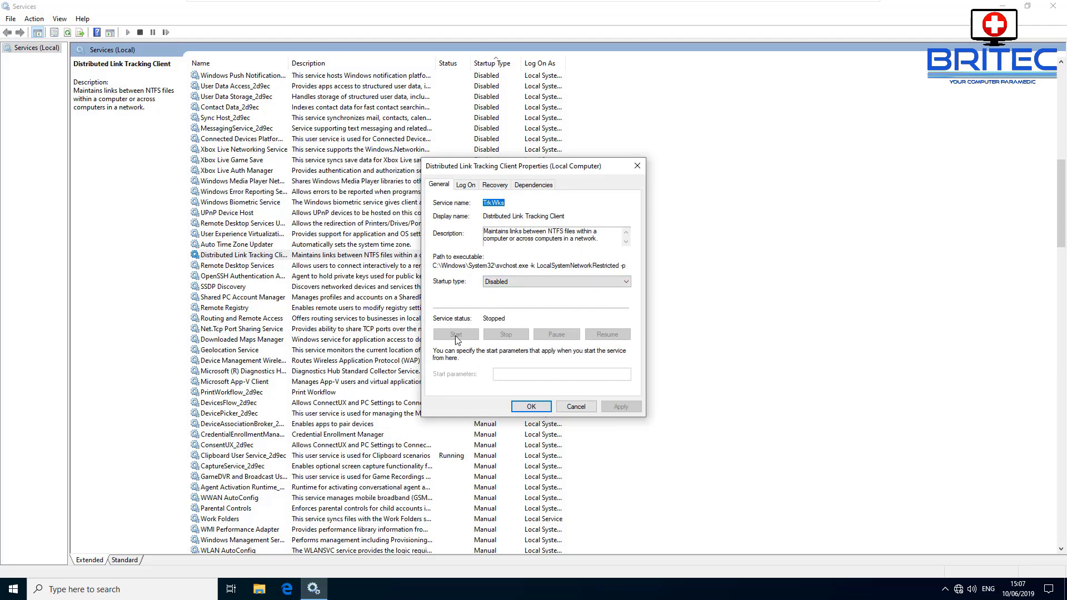
{"action": "left_click", "coordinate": [574, 407]}
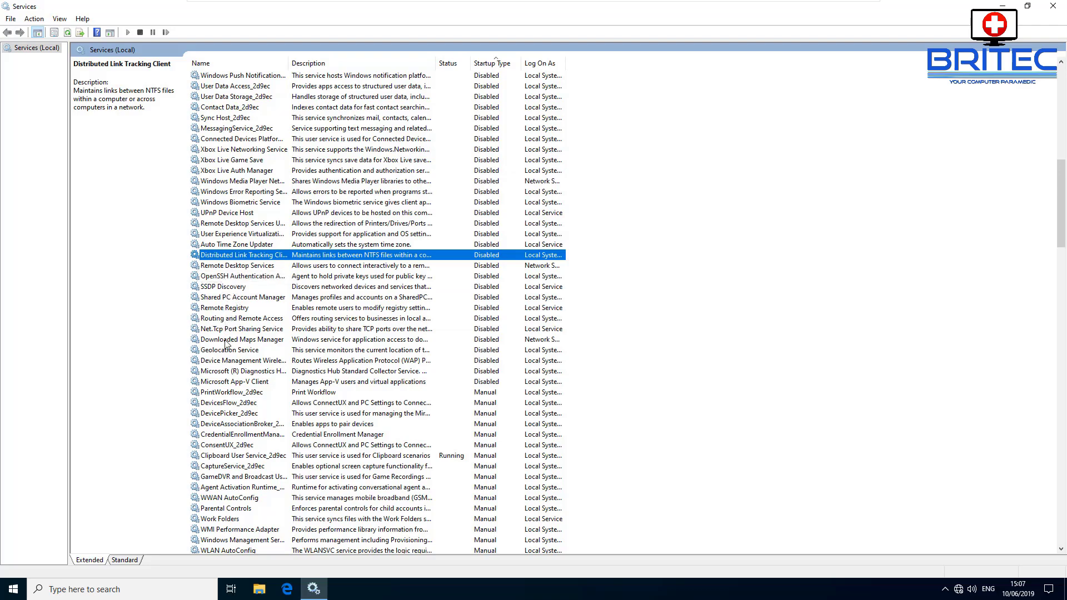
{"action": "left_click", "coordinate": [227, 310]}
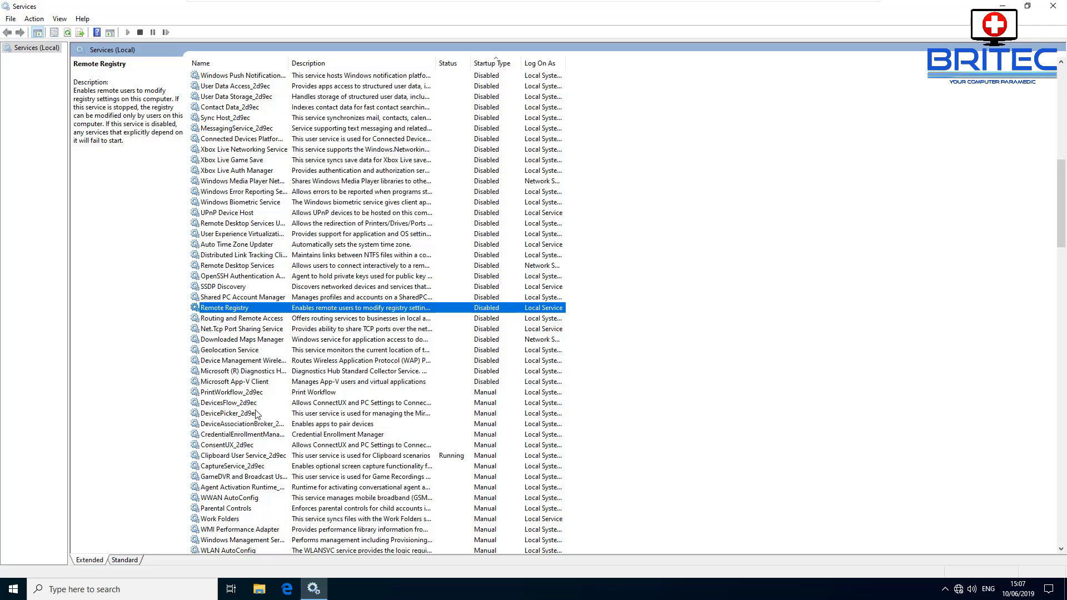
Step: Set the startup type of the Touch Keyboard and Handwriting Panel Service to Disabled and apply it
{"action": "scroll", "coordinate": [261, 375], "scroll_direction": "down", "scroll_amount": 8}
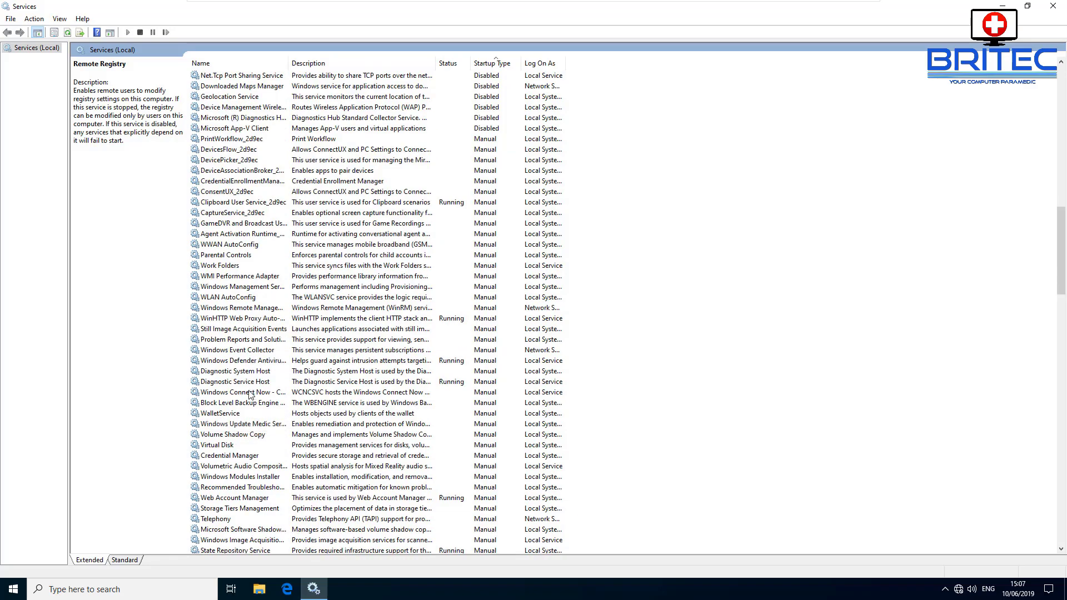
{"action": "scroll", "coordinate": [243, 460], "scroll_direction": "down", "scroll_amount": 1}
{"action": "scroll", "coordinate": [243, 460], "scroll_direction": "down", "scroll_amount": 3}
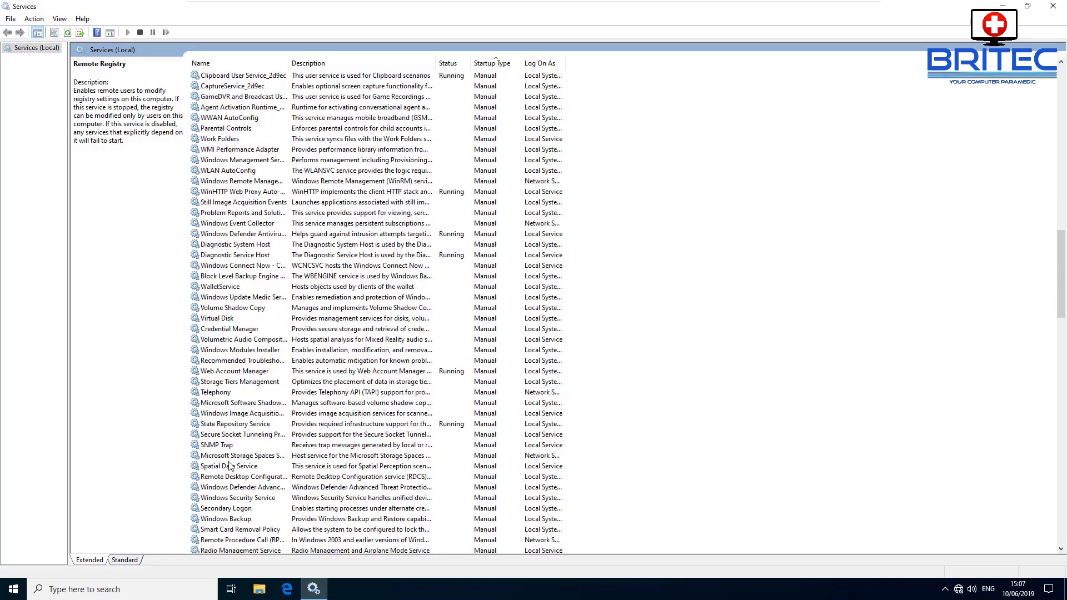
{"action": "scroll", "coordinate": [226, 461], "scroll_direction": "down", "scroll_amount": 6}
{"action": "scroll", "coordinate": [225, 459], "scroll_direction": "down", "scroll_amount": 15}
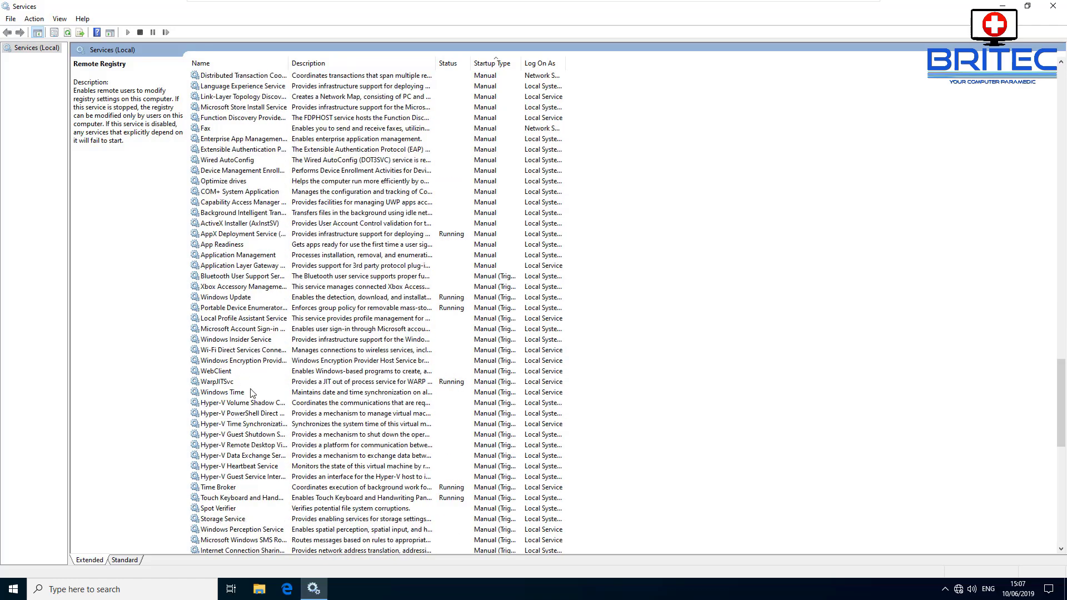
{"action": "scroll", "coordinate": [251, 392], "scroll_direction": "down", "scroll_amount": 3}
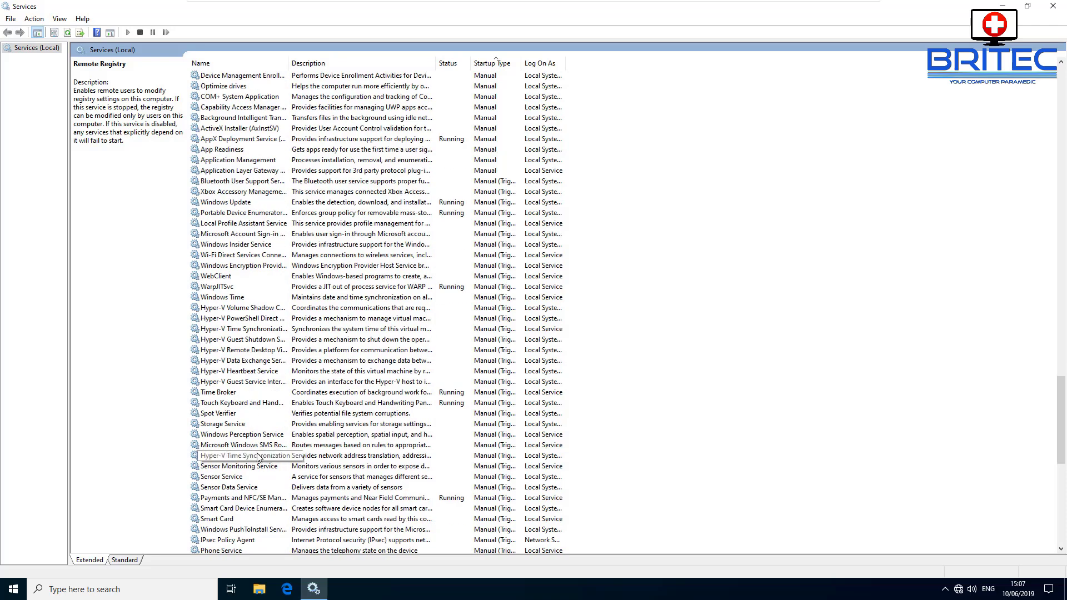
{"action": "double_click", "coordinate": [255, 404]}
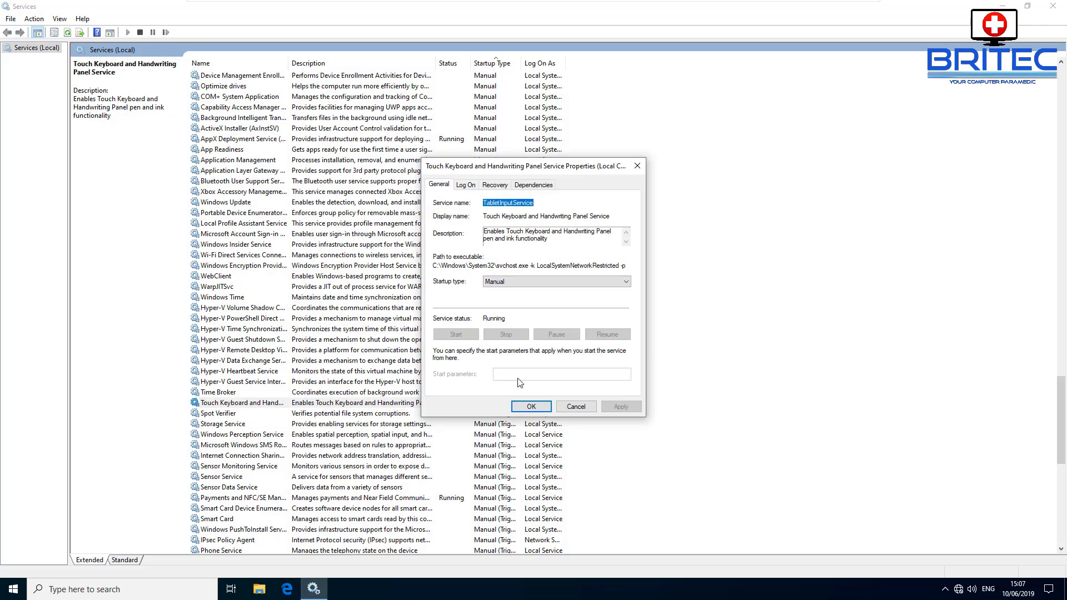
{"action": "left_click", "coordinate": [527, 287]}
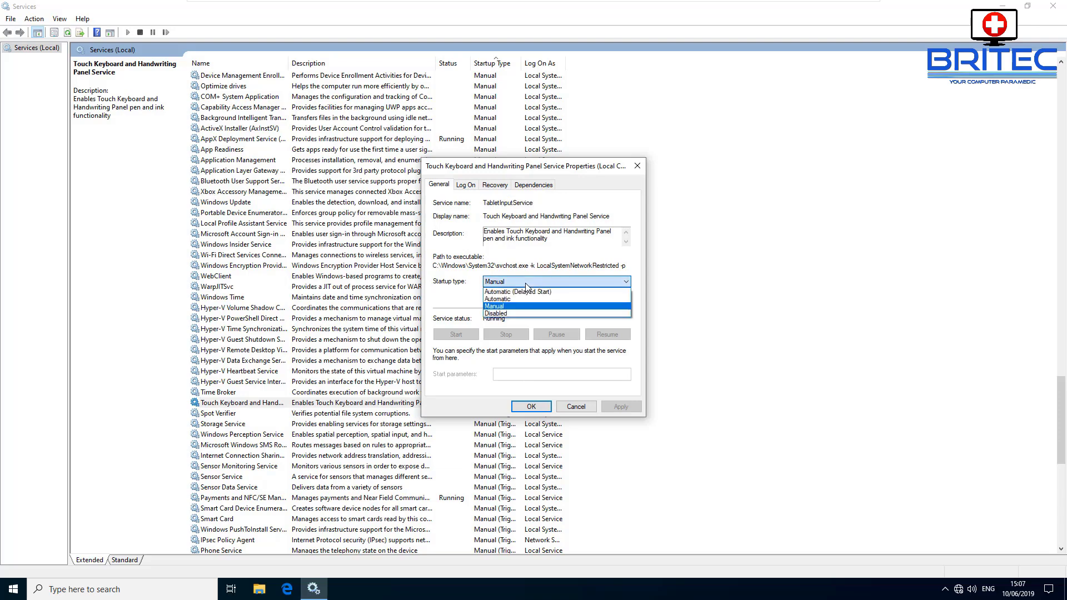
{"action": "left_click", "coordinate": [517, 317]}
{"action": "left_click", "coordinate": [621, 407]}
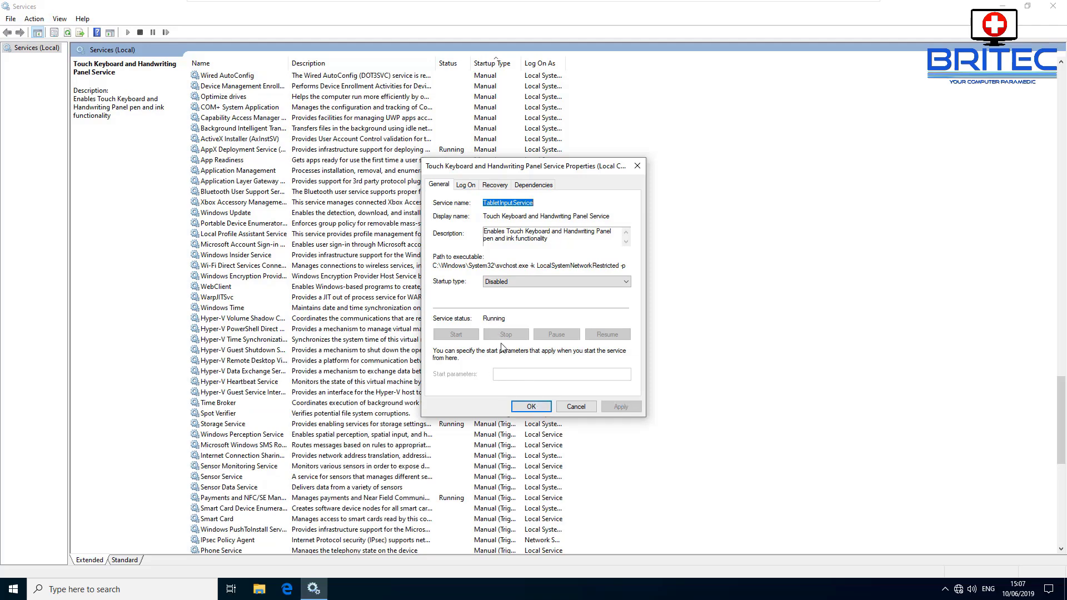
{"action": "left_click", "coordinate": [532, 407]}
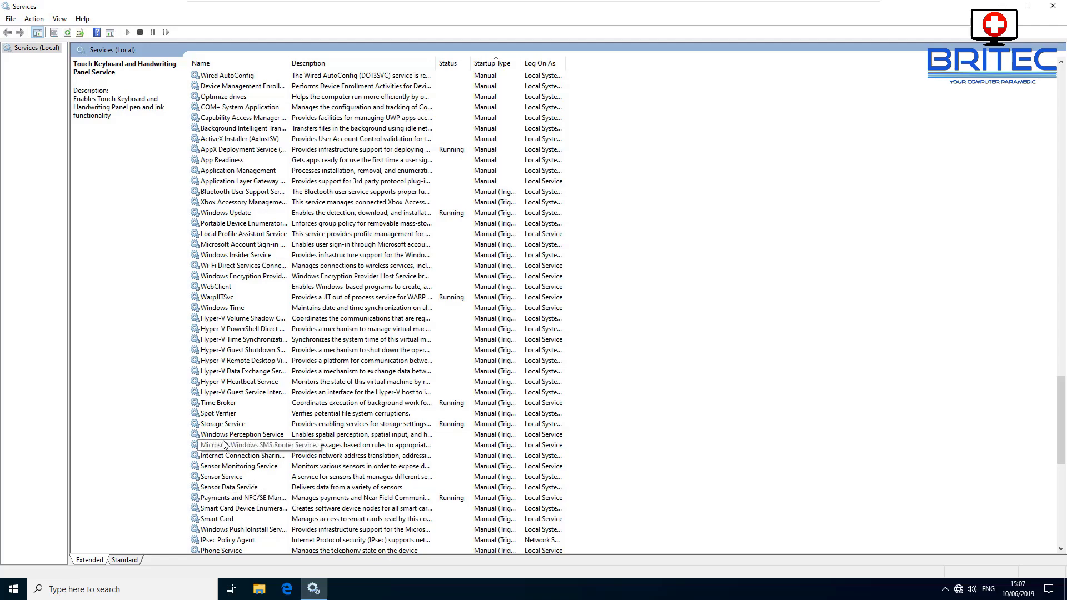
Step: Set the startup type of the Fax service to Disabled, apply it and close its properties
{"action": "scroll", "coordinate": [223, 444], "scroll_direction": "down", "scroll_amount": 4}
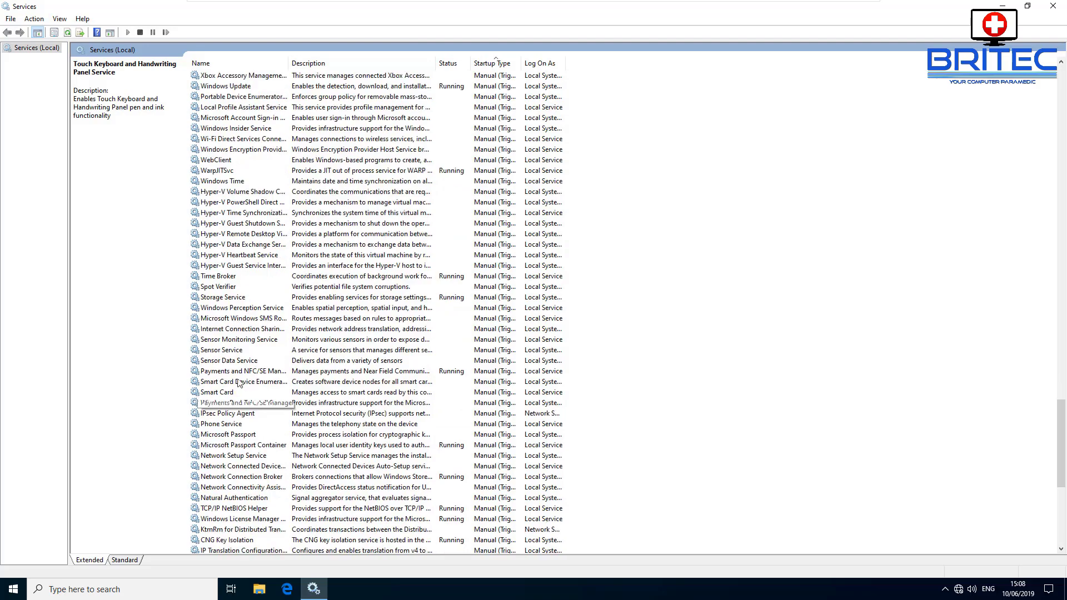
{"action": "scroll", "coordinate": [240, 504], "scroll_direction": "down", "scroll_amount": 3}
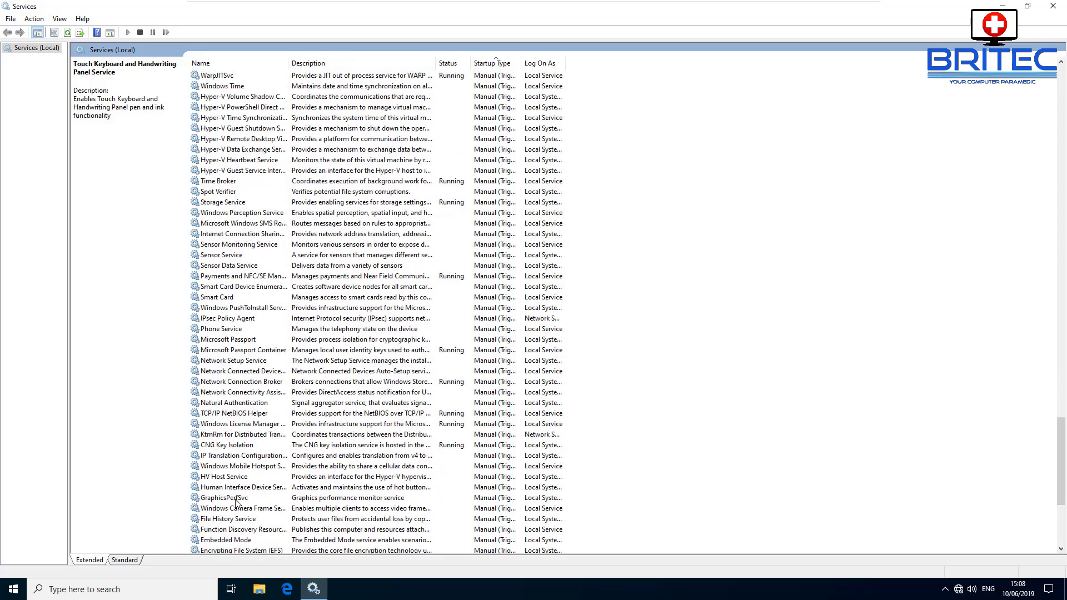
{"action": "scroll", "coordinate": [245, 482], "scroll_direction": "down", "scroll_amount": 4}
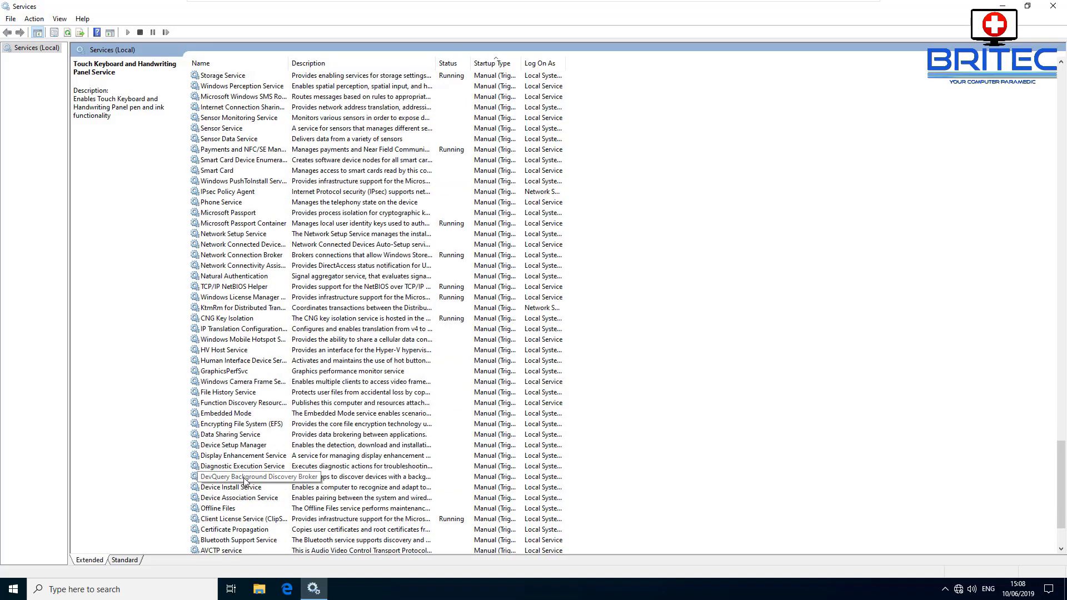
{"action": "scroll", "coordinate": [245, 480], "scroll_direction": "up", "scroll_amount": 14}
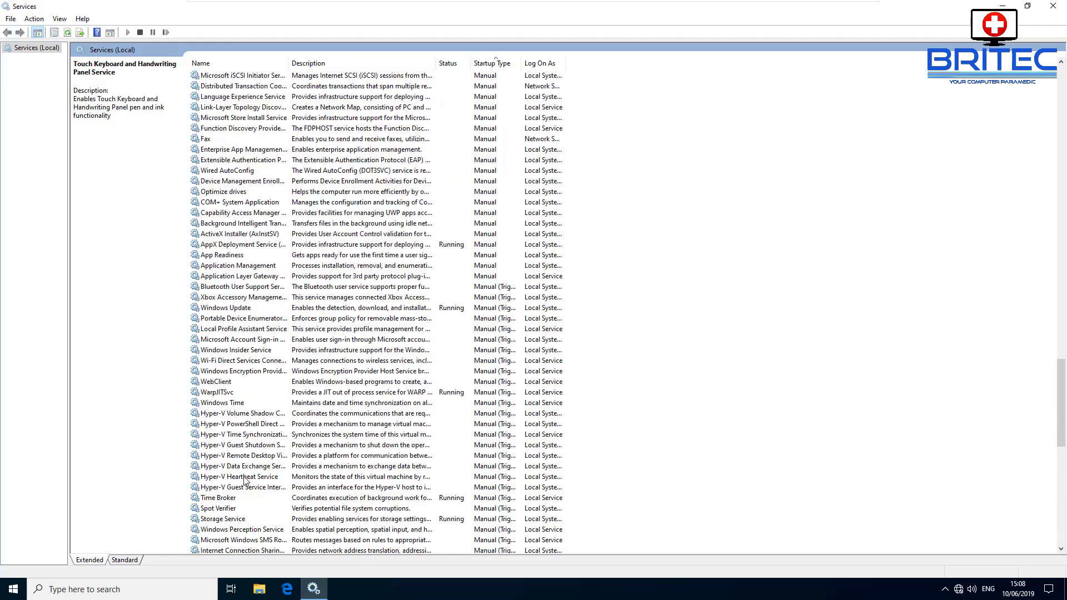
{"action": "double_click", "coordinate": [214, 140]}
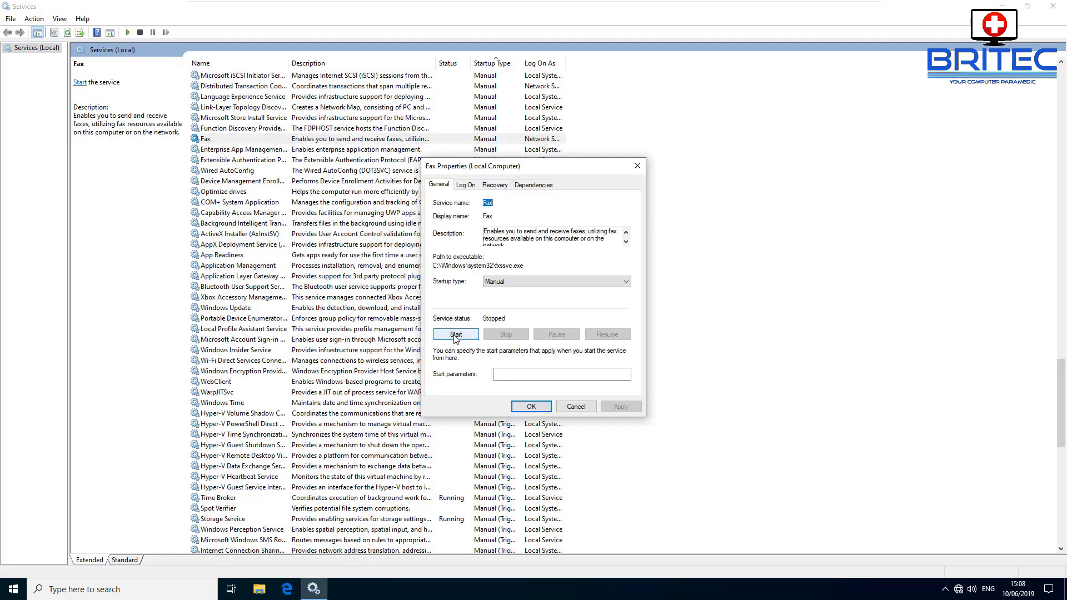
{"action": "left_click", "coordinate": [517, 284]}
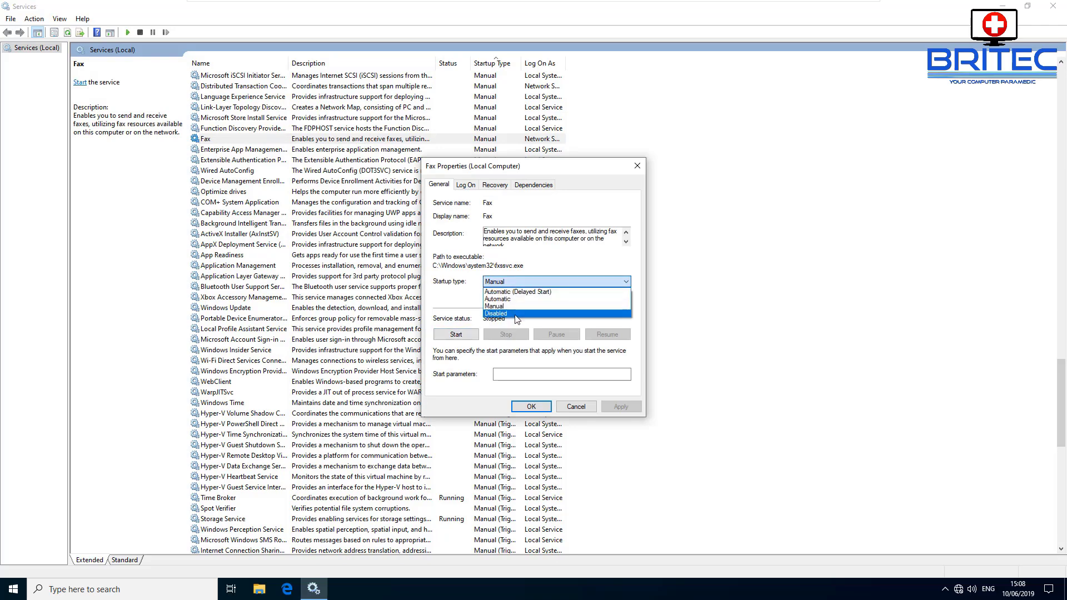
{"action": "left_click", "coordinate": [517, 314]}
{"action": "left_click", "coordinate": [618, 406]}
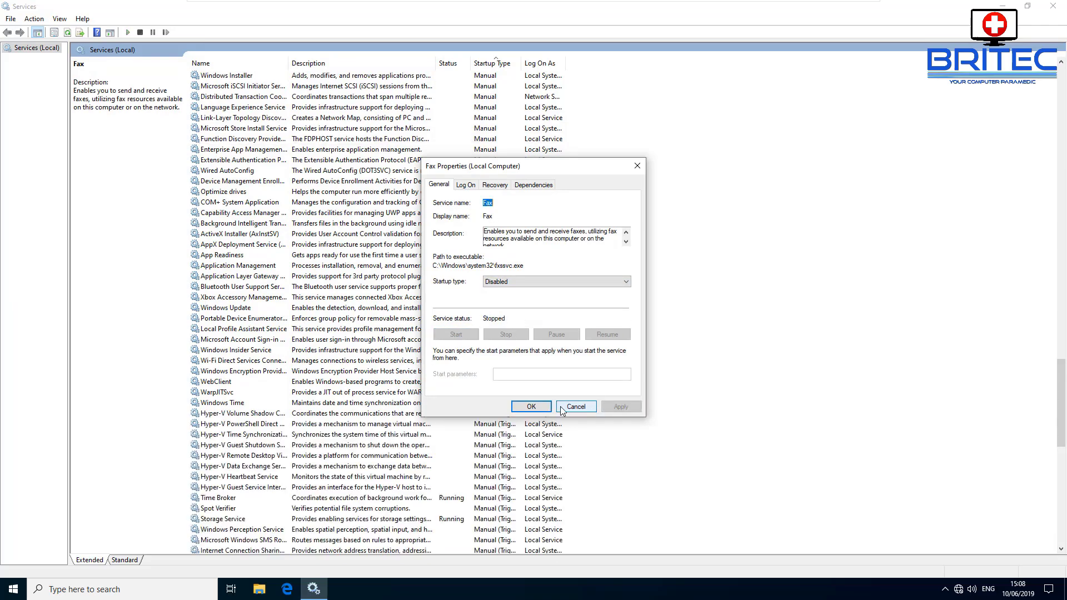
{"action": "left_click", "coordinate": [531, 406]}
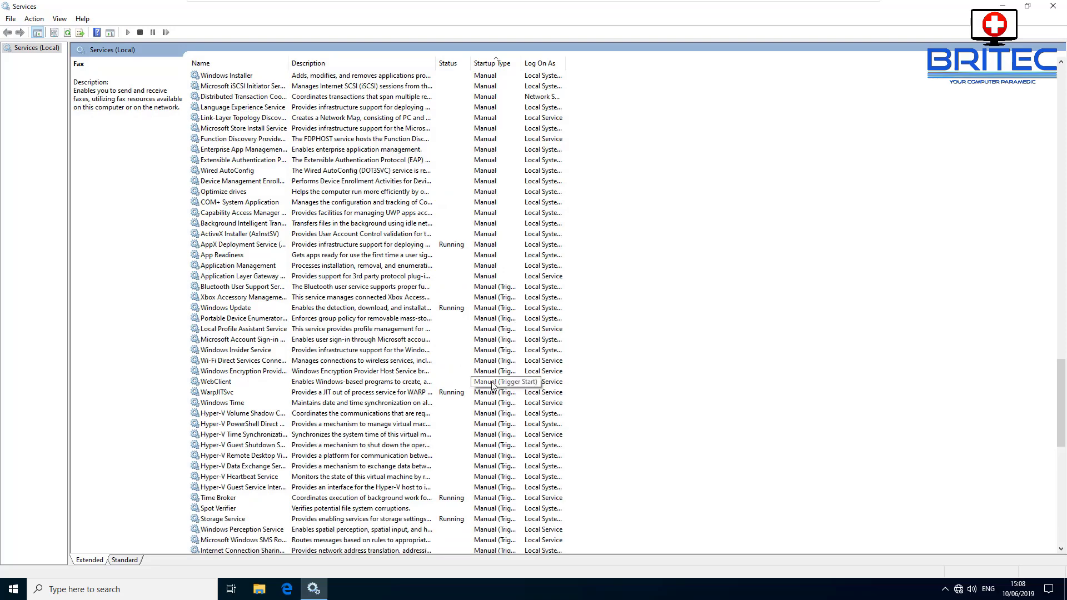
Step: Look through the remaining services down to the end of the list and close the Services console
{"action": "scroll", "coordinate": [390, 383], "scroll_direction": "down", "scroll_amount": 6}
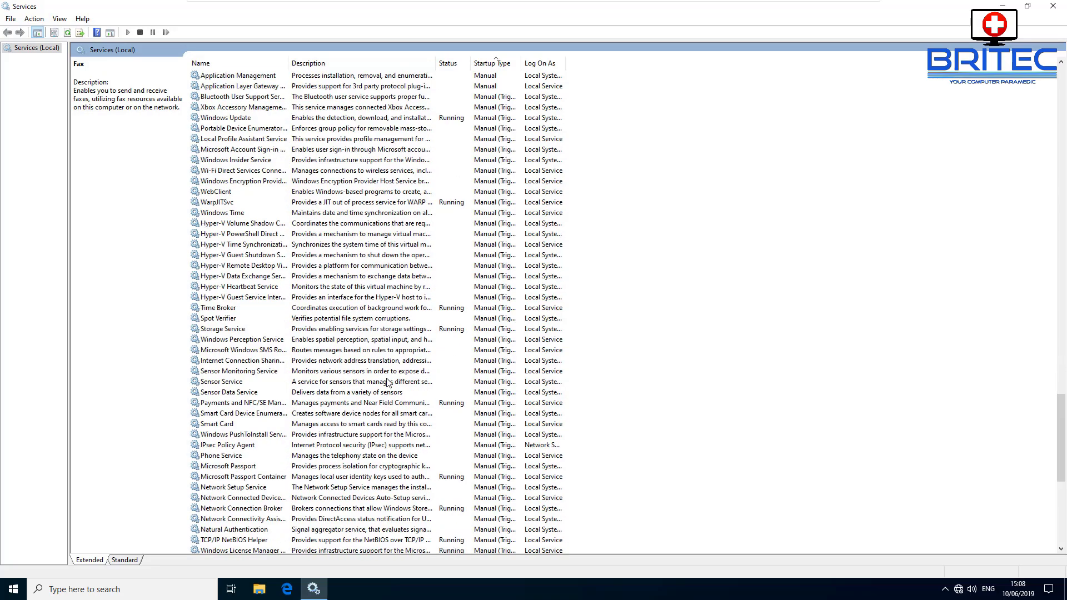
{"action": "scroll", "coordinate": [387, 382], "scroll_direction": "down", "scroll_amount": 11}
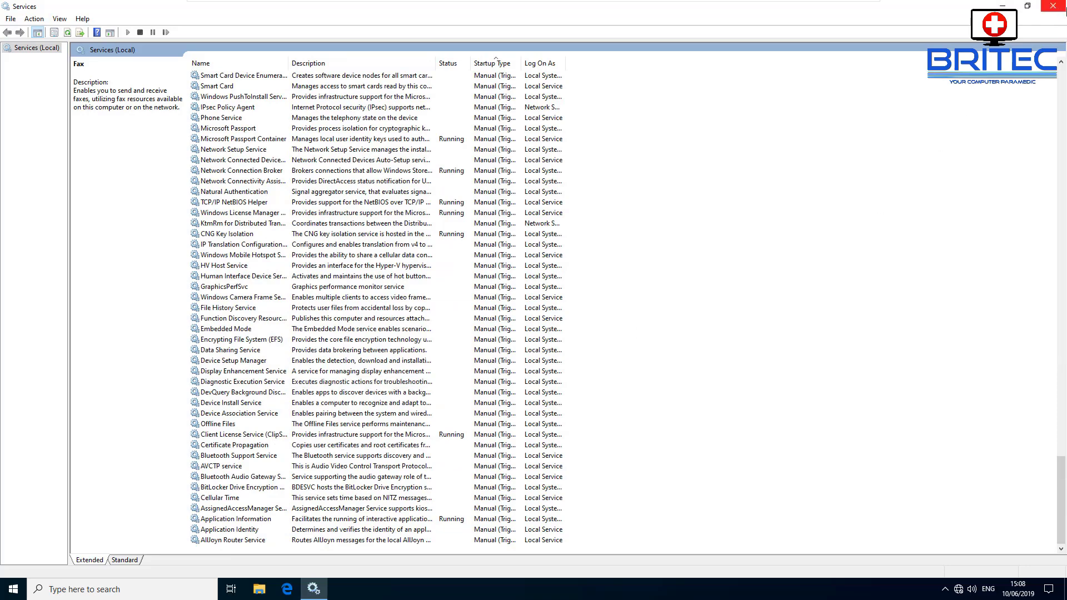
{"action": "left_click", "coordinate": [1058, 11]}
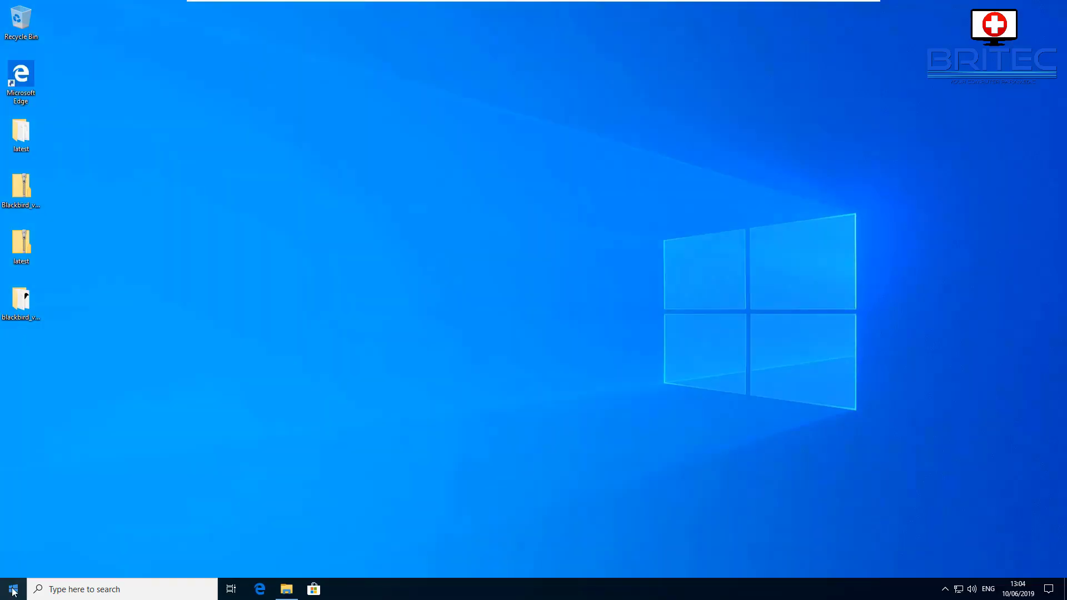
Step: Open the Performance Options from the advanced system settings and move the dialog clear for viewing
{"action": "right_click", "coordinate": [13, 589]}
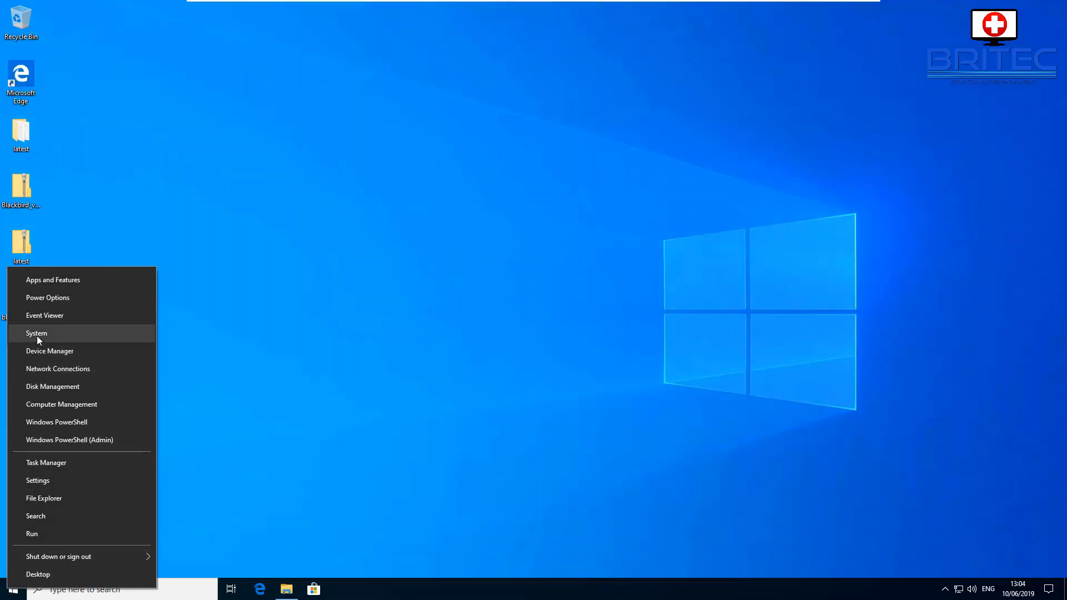
{"action": "left_click", "coordinate": [39, 336]}
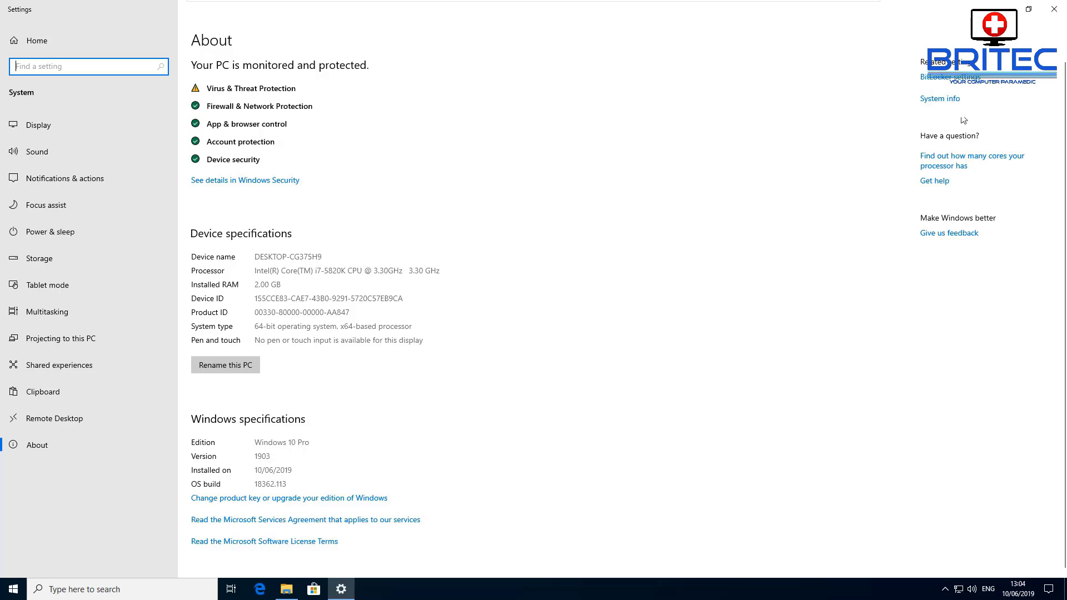
{"action": "left_click", "coordinate": [950, 100]}
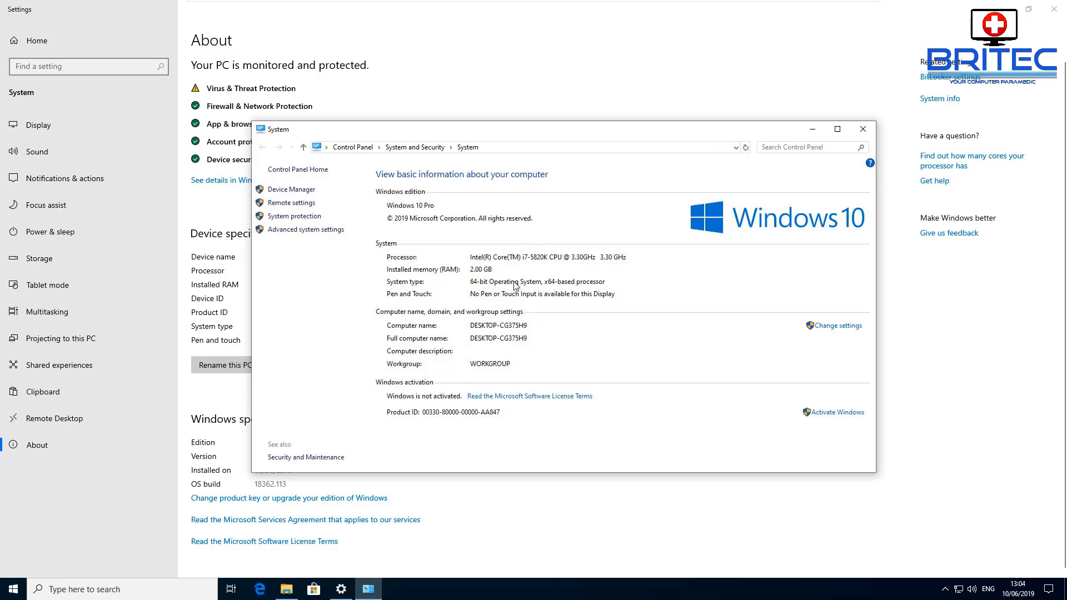
{"action": "left_click", "coordinate": [301, 232]}
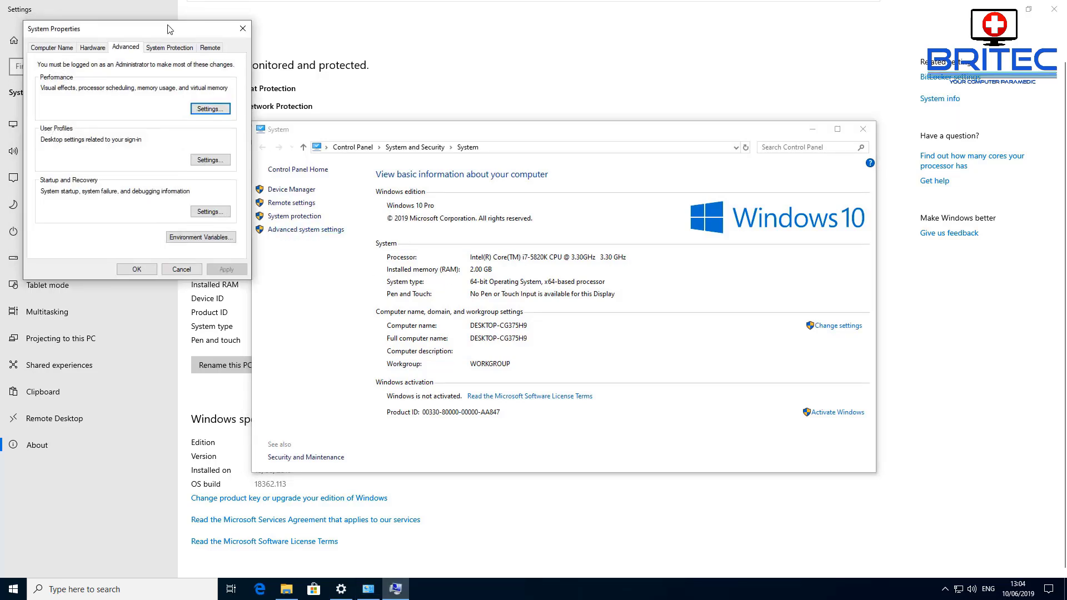
{"action": "left_click_drag", "start_coordinate": [166, 25], "coordinate": [606, 180]}
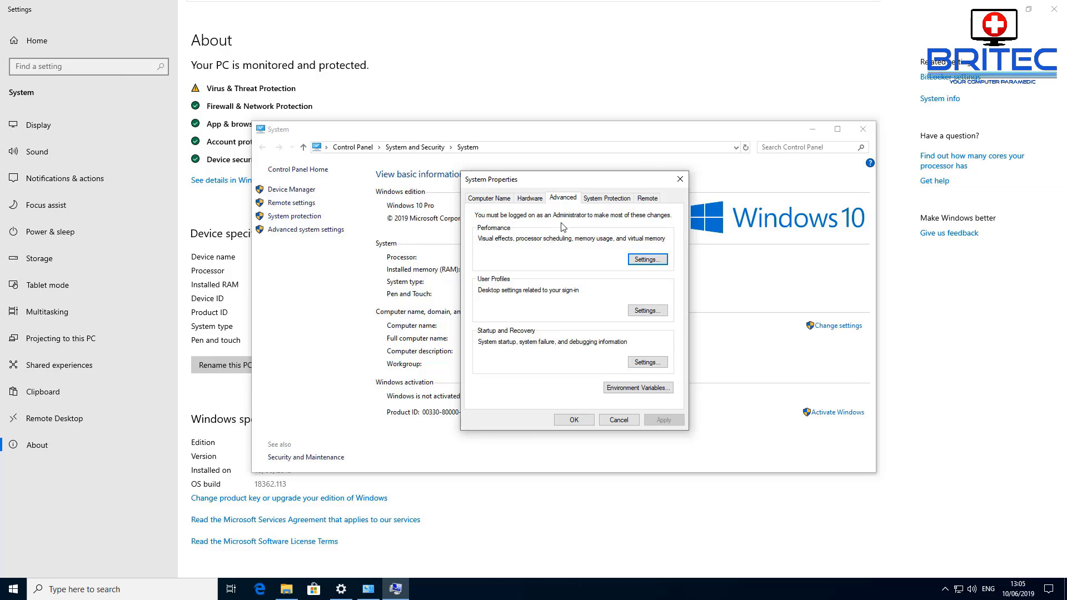
{"action": "left_click", "coordinate": [650, 260]}
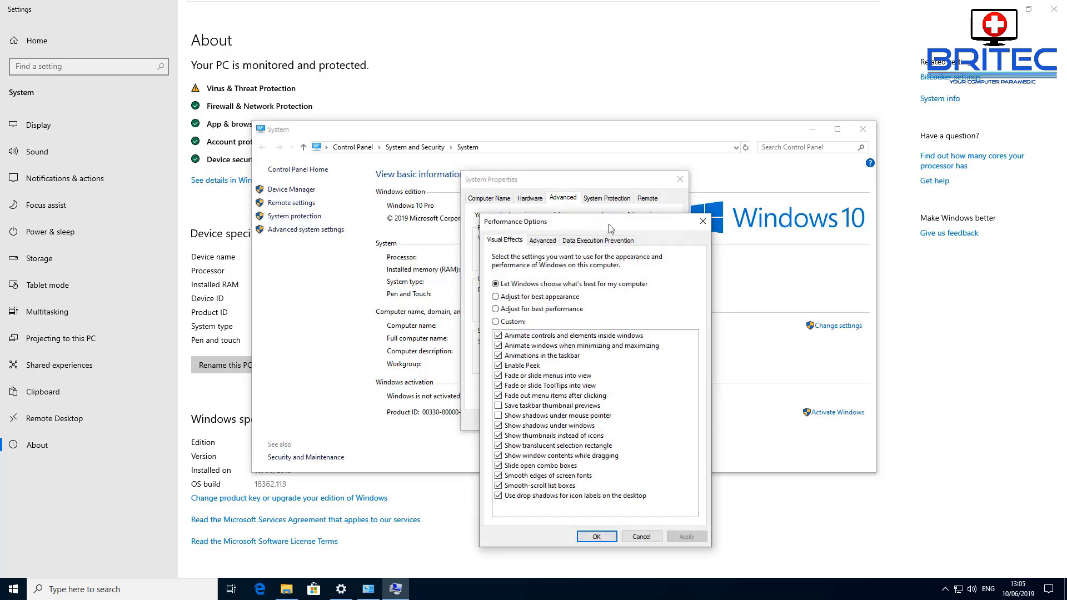
{"action": "left_click_drag", "start_coordinate": [608, 224], "coordinate": [576, 143]}
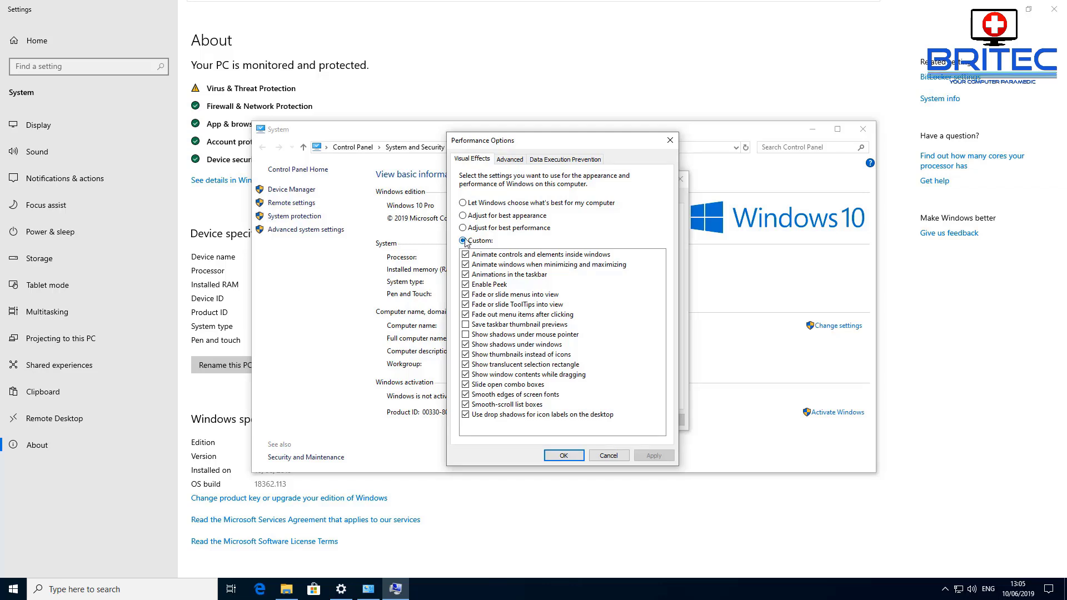
Step: Clear all visual effects with the best performance preset, switch to Custom and turn on Enable Peek
{"action": "left_click", "coordinate": [463, 216]}
{"action": "left_click", "coordinate": [463, 228]}
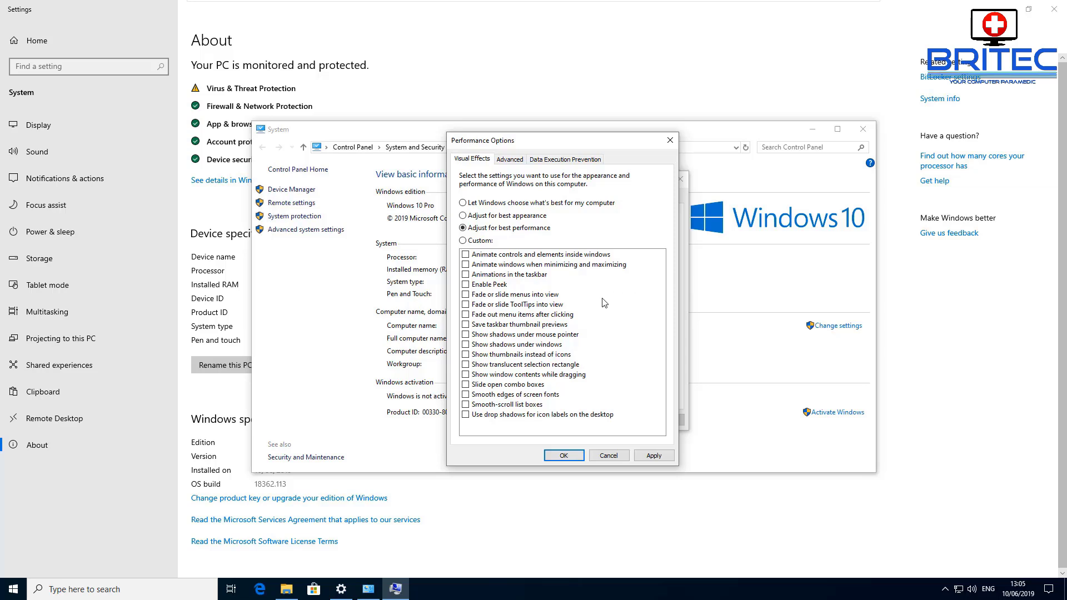
{"action": "left_click", "coordinate": [464, 242]}
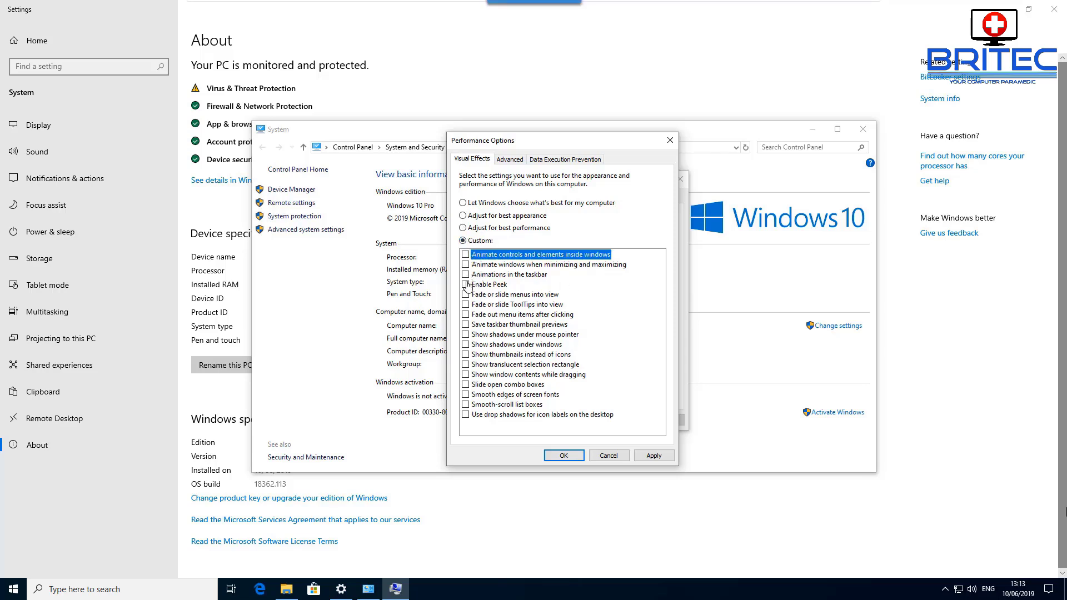
{"action": "left_click", "coordinate": [466, 284]}
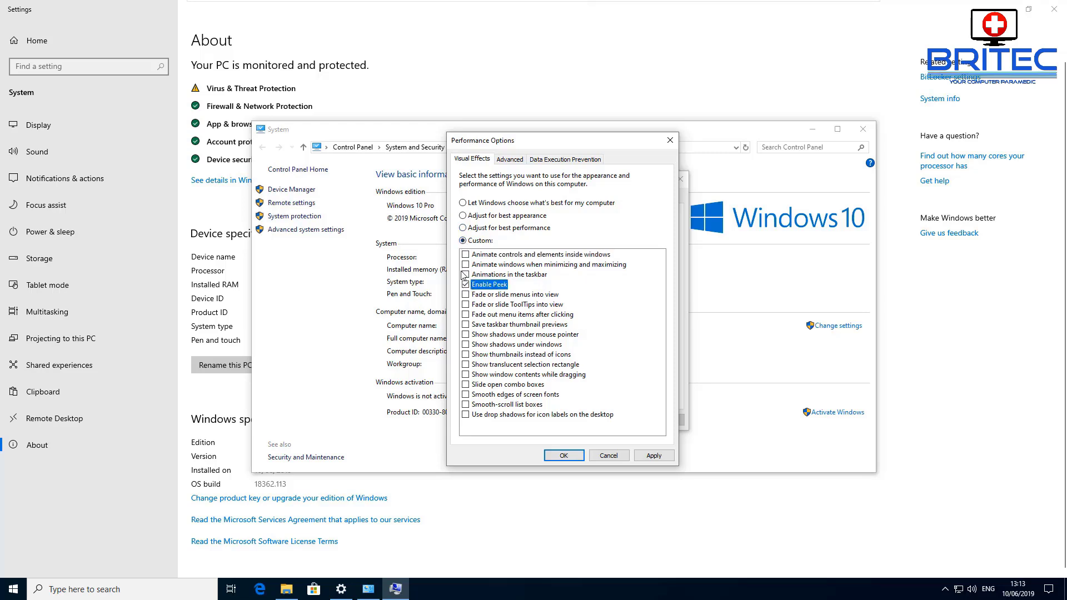
Step: Enable shadows under windows, thumbnails instead of icons, the translucent selection rectangle and showing window contents while dragging
{"action": "left_click", "coordinate": [466, 345]}
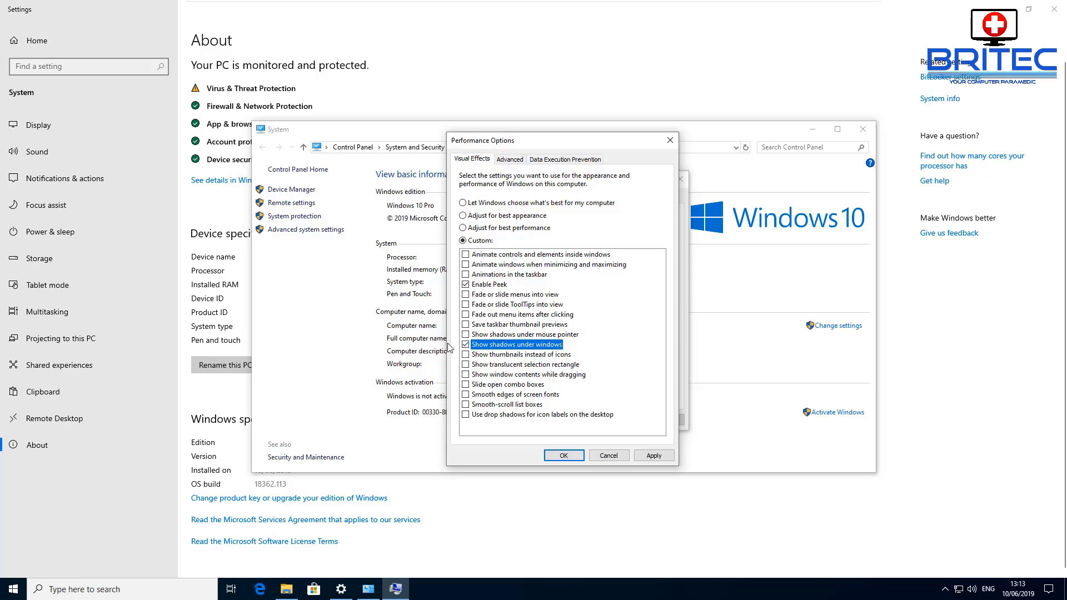
{"action": "left_click", "coordinate": [466, 344]}
{"action": "left_click", "coordinate": [466, 344]}
{"action": "left_click", "coordinate": [466, 354]}
{"action": "left_click", "coordinate": [466, 364]}
{"action": "left_click", "coordinate": [466, 374]}
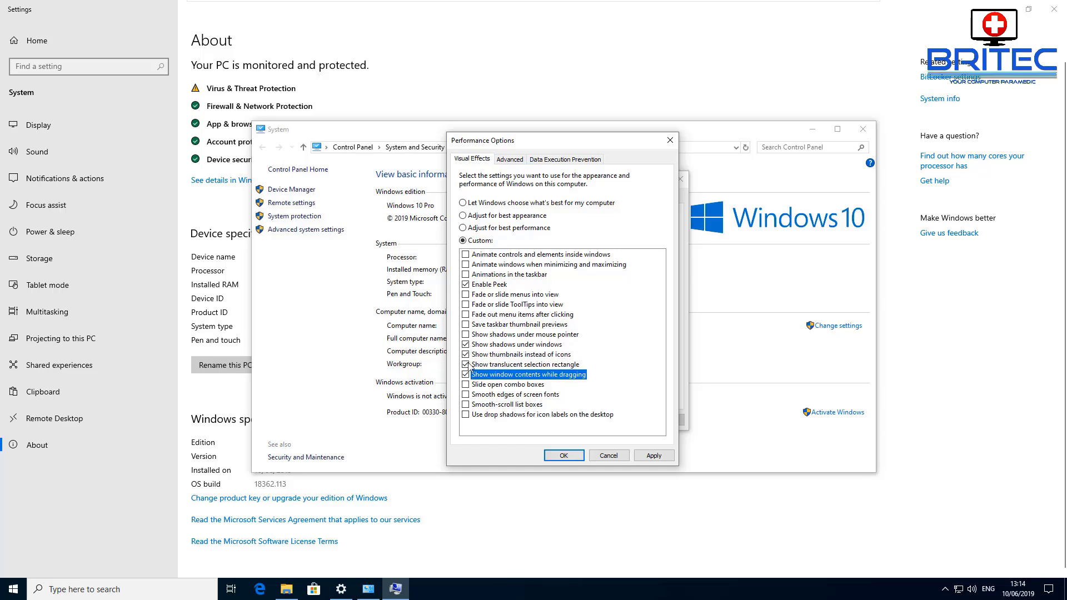
Step: Enable smooth edges of screen fonts, smooth-scroll list boxes and drop shadows for desktop icon labels, and apply the visual effects
{"action": "left_click", "coordinate": [465, 394]}
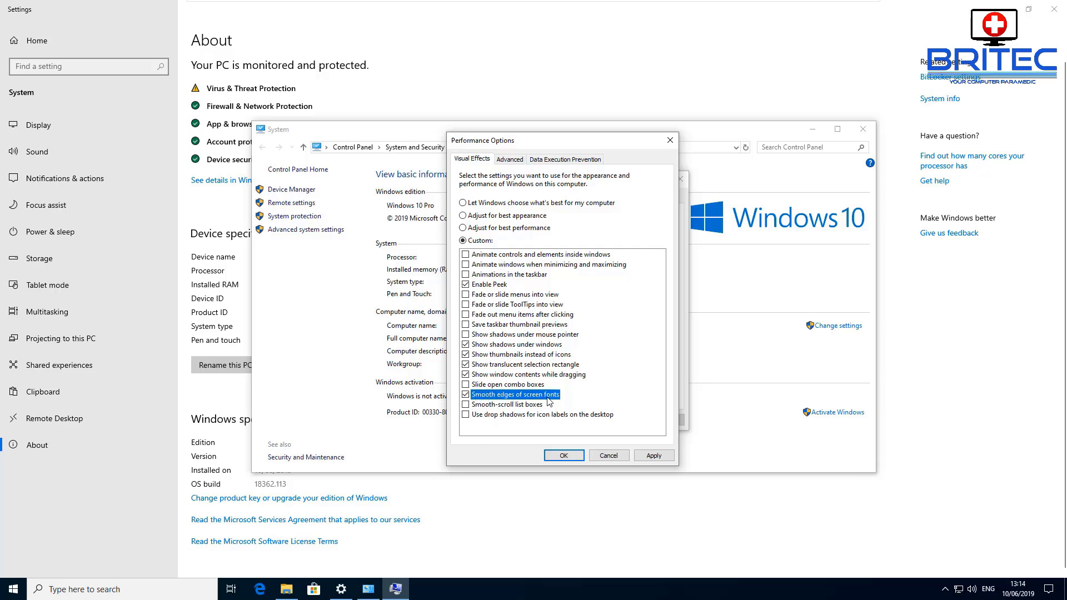
{"action": "left_click", "coordinate": [465, 405]}
{"action": "left_click", "coordinate": [465, 415]}
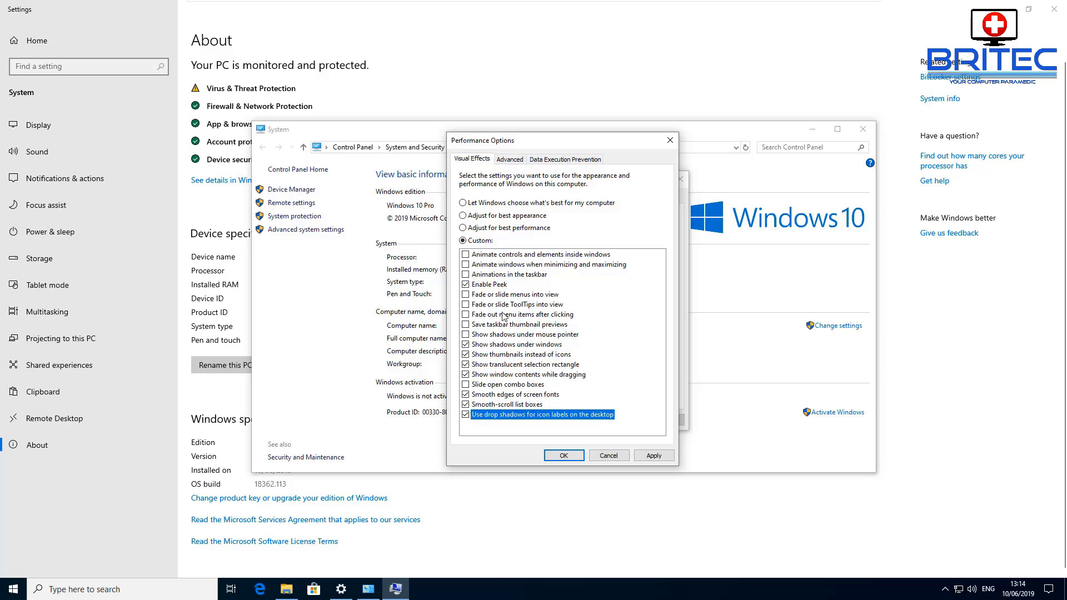
{"action": "left_click", "coordinate": [661, 453]}
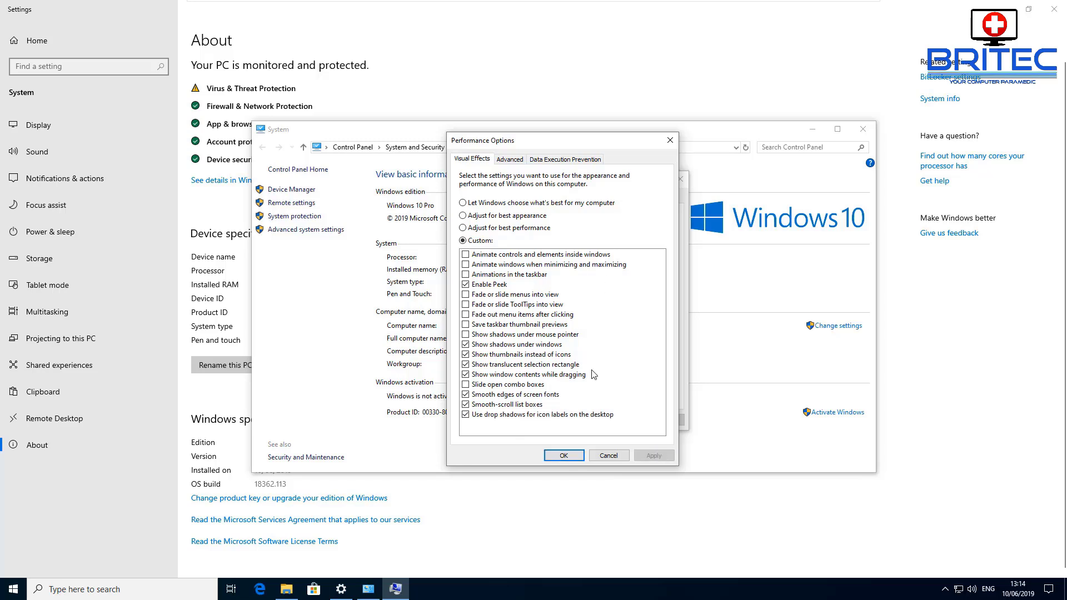
Step: Review the processor scheduling, virtual memory and Data Execution Prevention settings, keeping automatic paging file management, and close Performance Options
{"action": "left_click", "coordinate": [512, 163]}
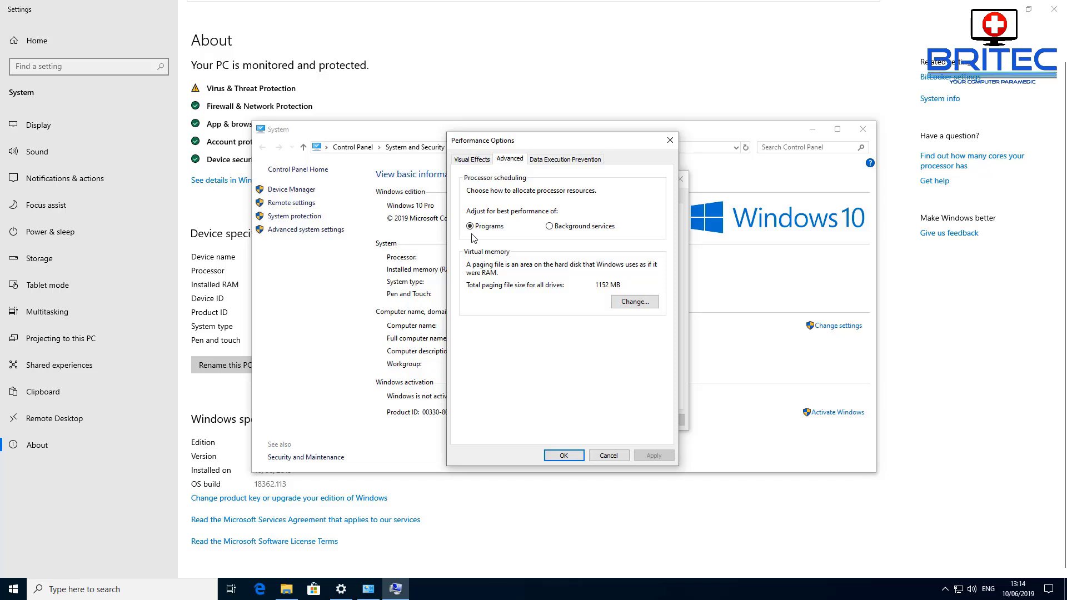
{"action": "left_click", "coordinate": [615, 298]}
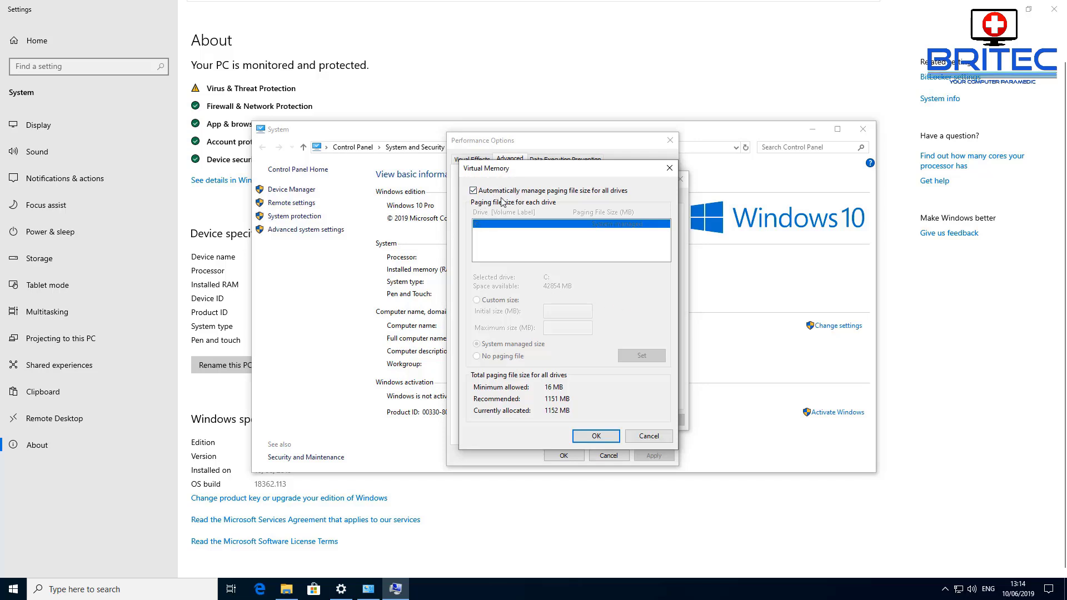
{"action": "left_click", "coordinate": [596, 436]}
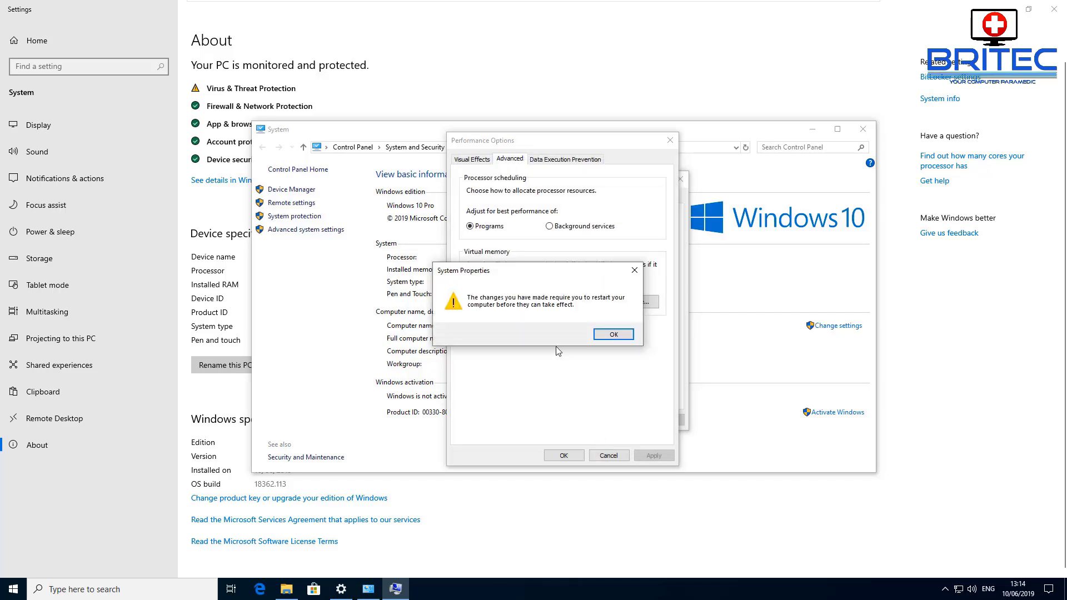
{"action": "left_click", "coordinate": [613, 334]}
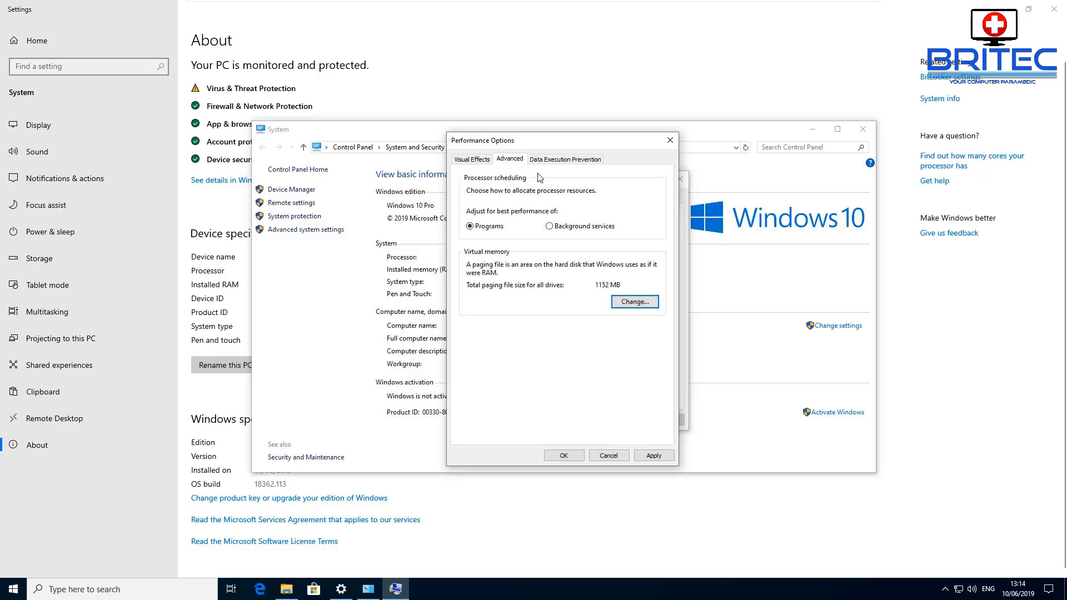
{"action": "left_click", "coordinate": [556, 160]}
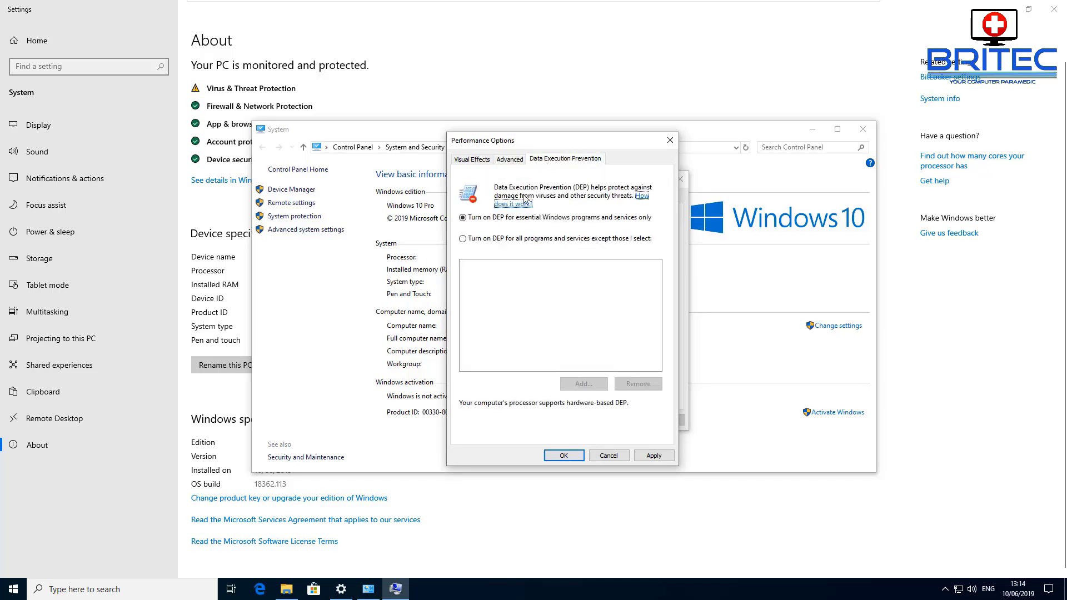
{"action": "left_click", "coordinate": [604, 457]}
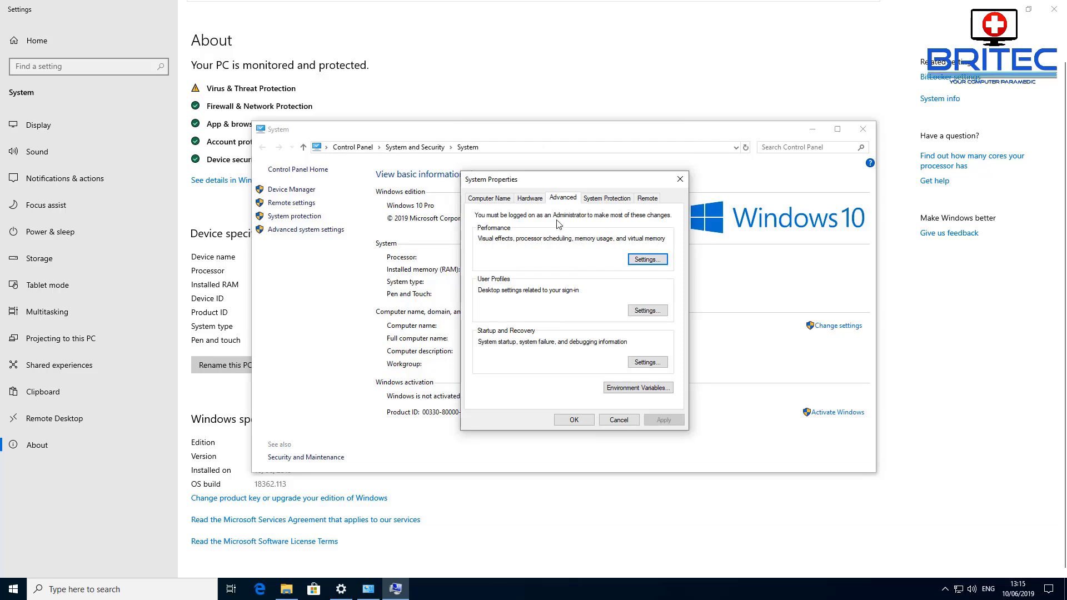
Step: Disallow Remote Assistance connections to this computer and apply the change
{"action": "left_click", "coordinate": [648, 198]}
{"action": "left_click", "coordinate": [481, 230]}
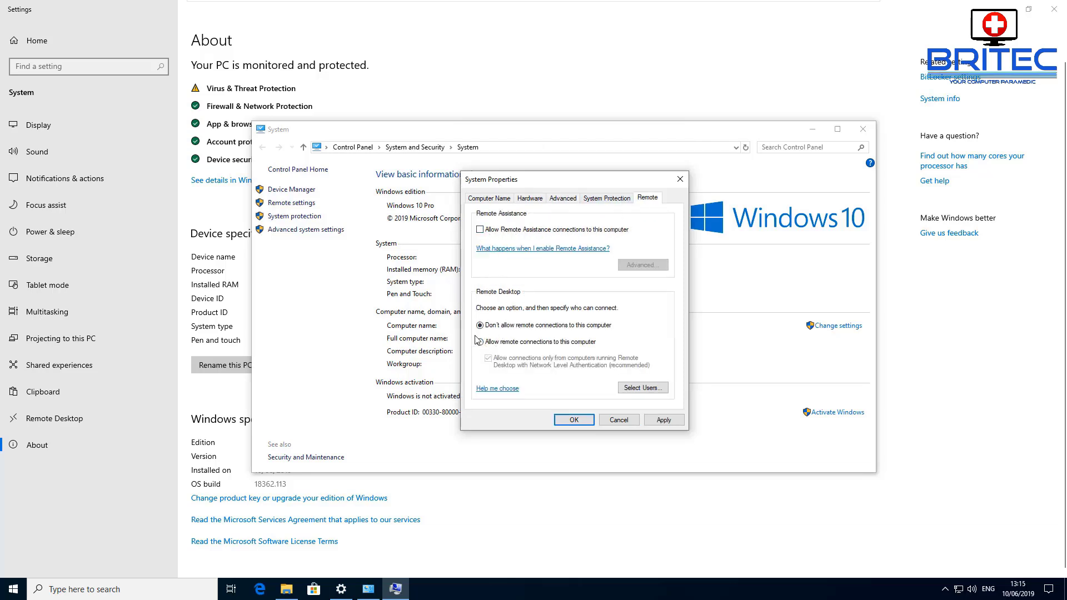
{"action": "left_click", "coordinate": [661, 421]}
Step: Check the System Protection settings for Local Disk (C:)
{"action": "left_click", "coordinate": [592, 200]}
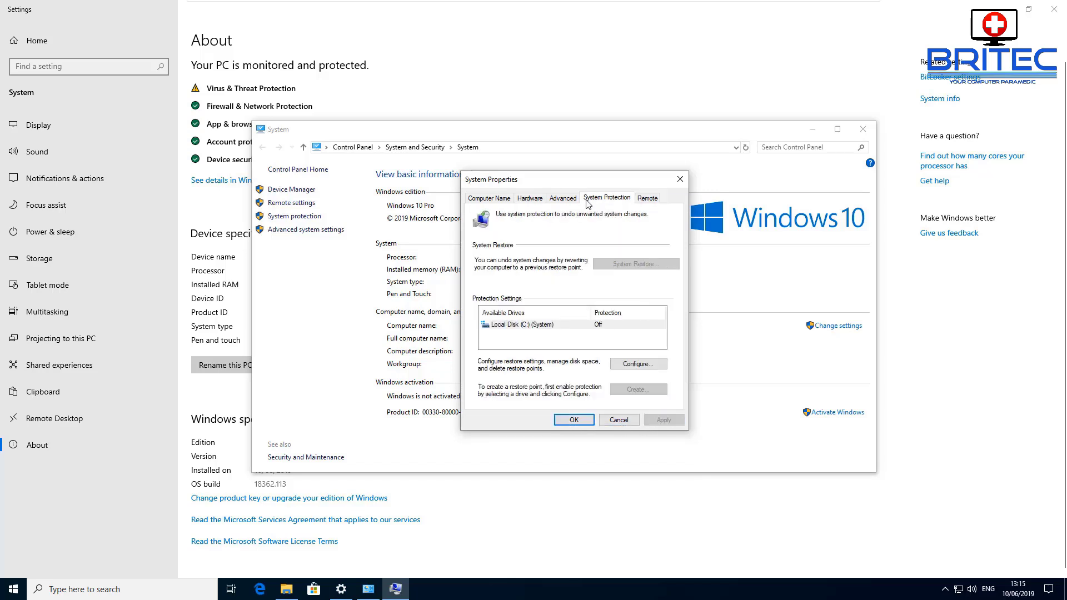
{"action": "left_click", "coordinate": [517, 325]}
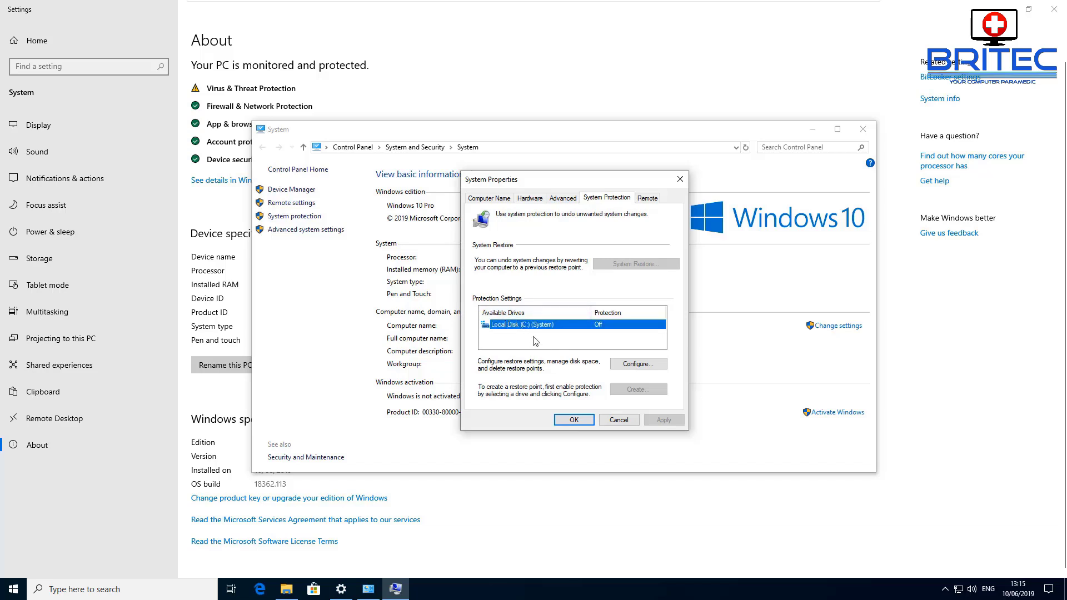
Step: Turn off automatic restart on system failure in Startup and Recovery, keeping the automatic memory dump option
{"action": "left_click", "coordinate": [565, 198]}
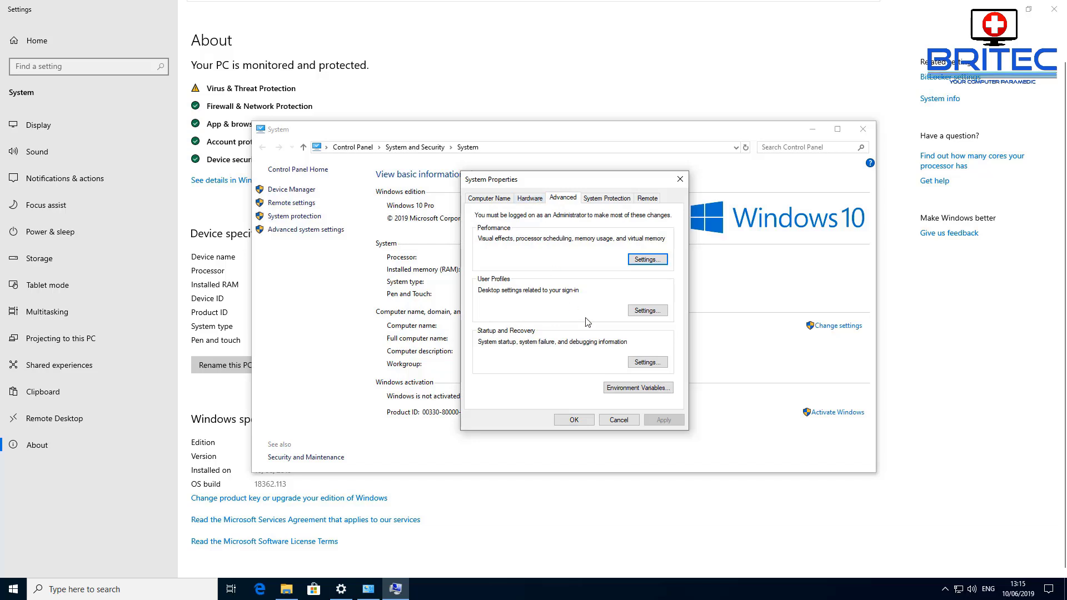
{"action": "left_click", "coordinate": [643, 365]}
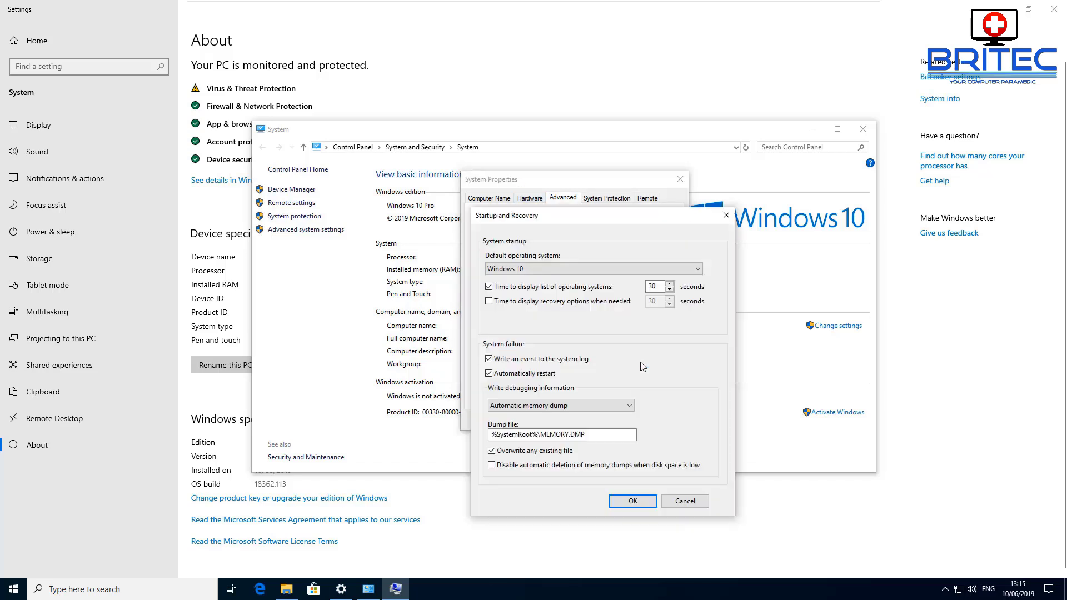
{"action": "left_click_drag", "start_coordinate": [578, 220], "coordinate": [549, 148]}
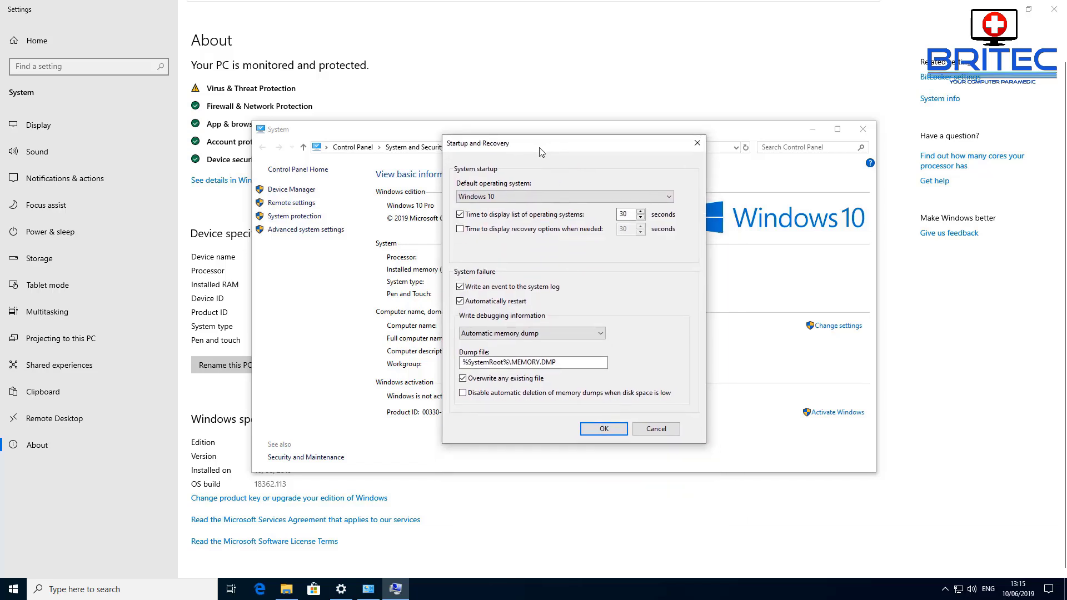
{"action": "left_click", "coordinate": [460, 302]}
{"action": "left_click", "coordinate": [581, 334]}
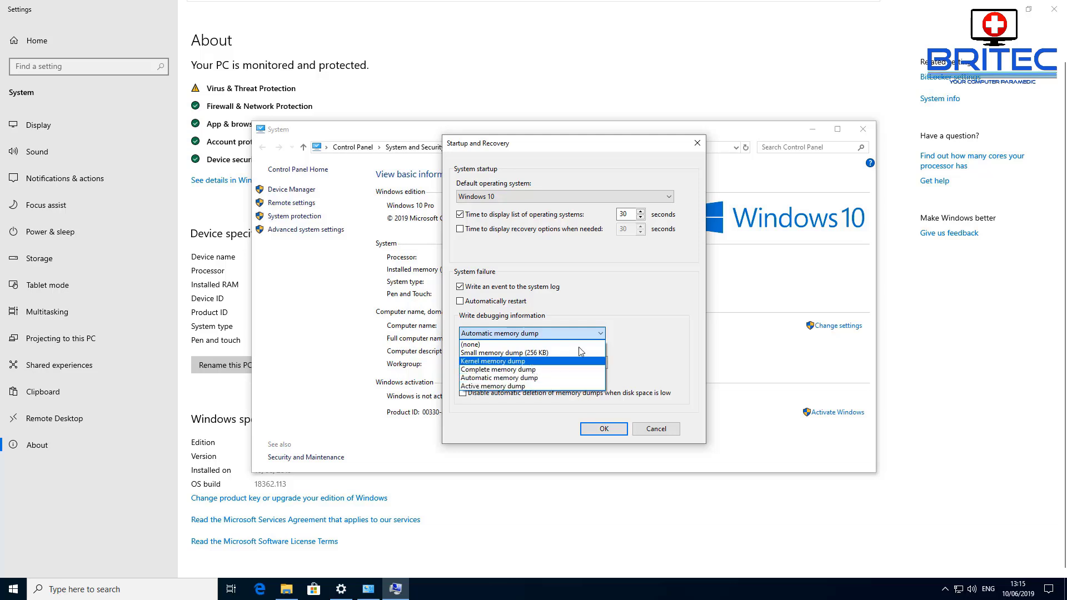
{"action": "left_click", "coordinate": [644, 328]}
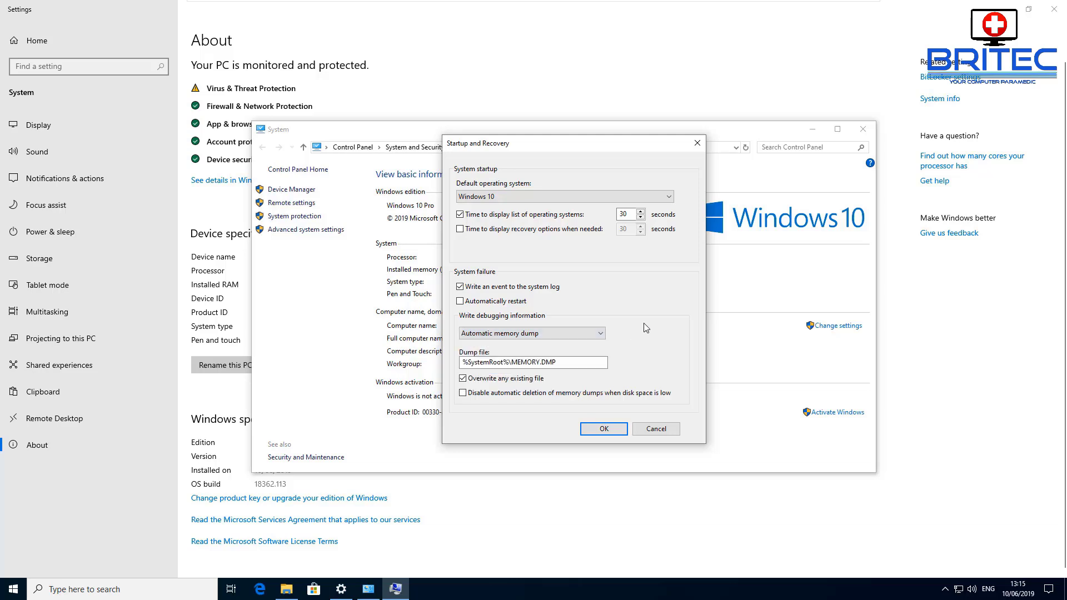
{"action": "left_click", "coordinate": [603, 430]}
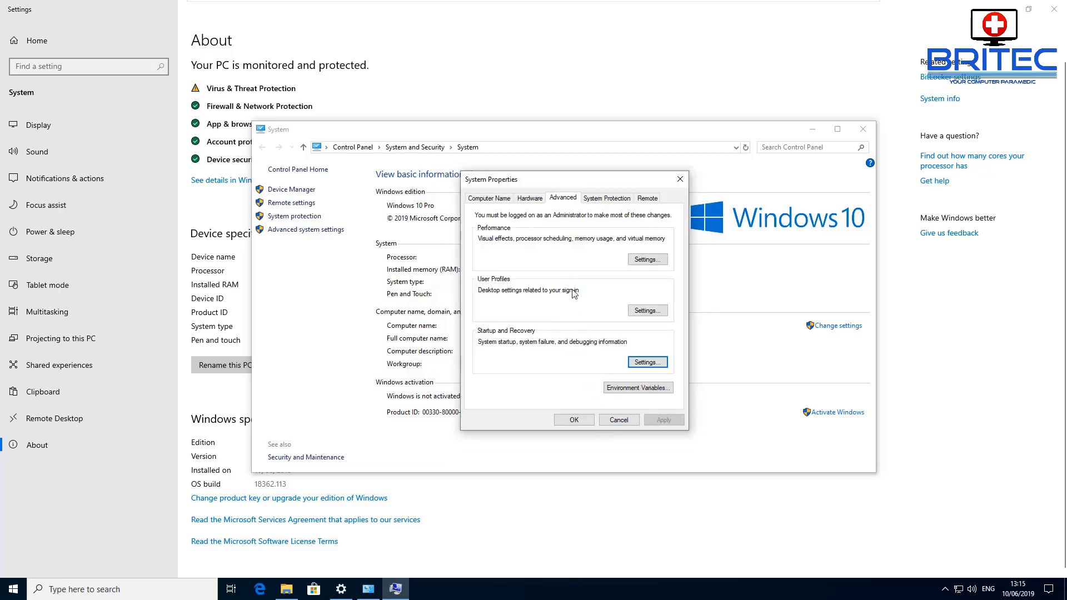
Step: Turn off the time to display the list of operating systems in the Startup and Recovery settings
{"action": "left_click", "coordinate": [642, 367]}
{"action": "left_click_drag", "start_coordinate": [570, 216], "coordinate": [541, 149]}
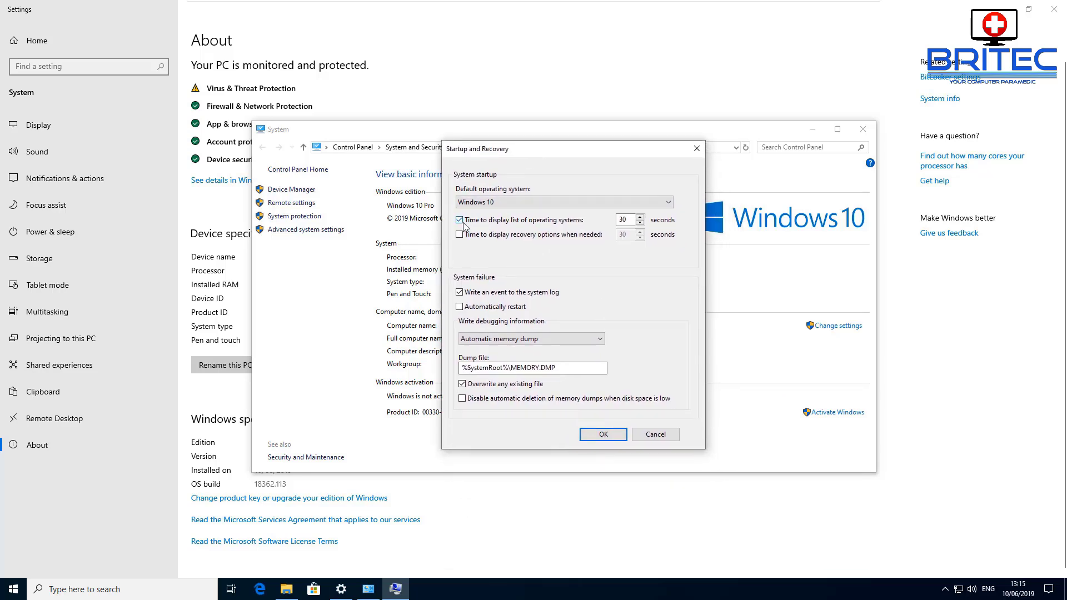
{"action": "left_click", "coordinate": [460, 221]}
{"action": "left_click", "coordinate": [602, 434]}
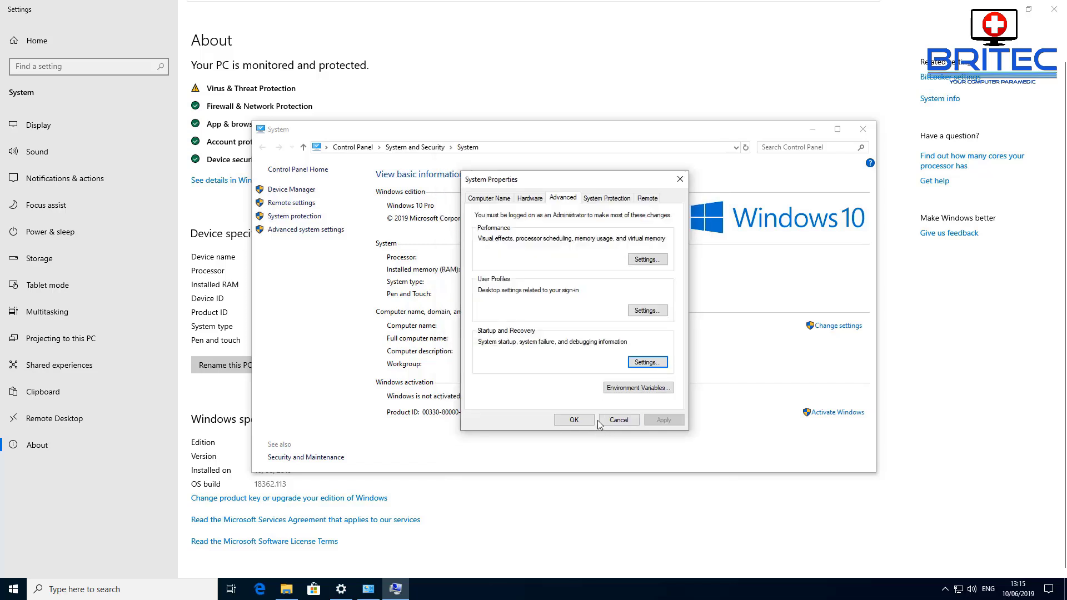
Step: Accept the System Properties changes, postpone the restart, and close the System and Settings windows
{"action": "left_click", "coordinate": [574, 419]}
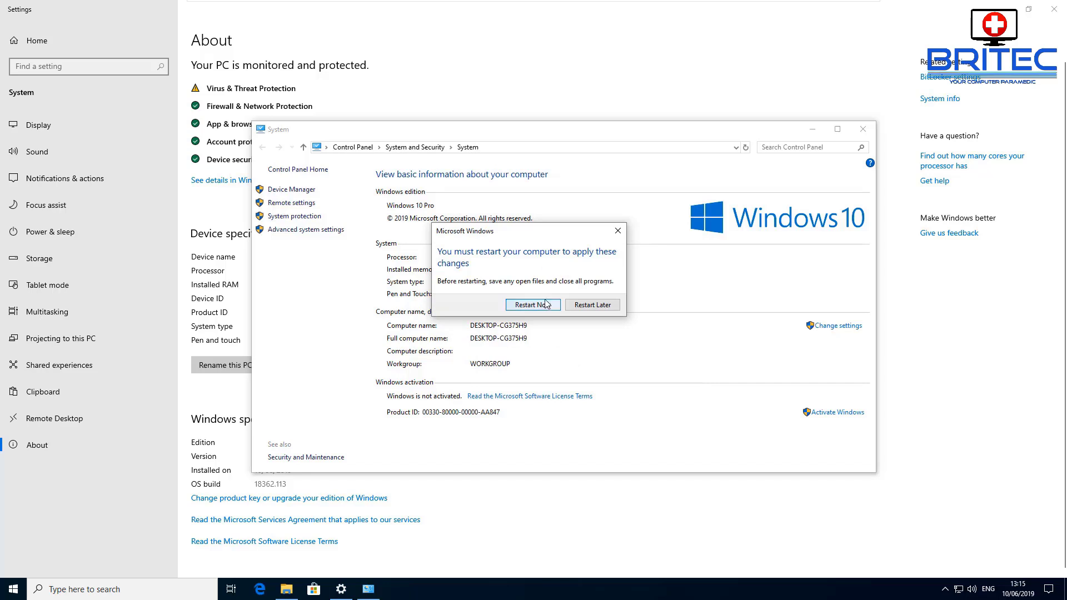
{"action": "left_click", "coordinate": [584, 309]}
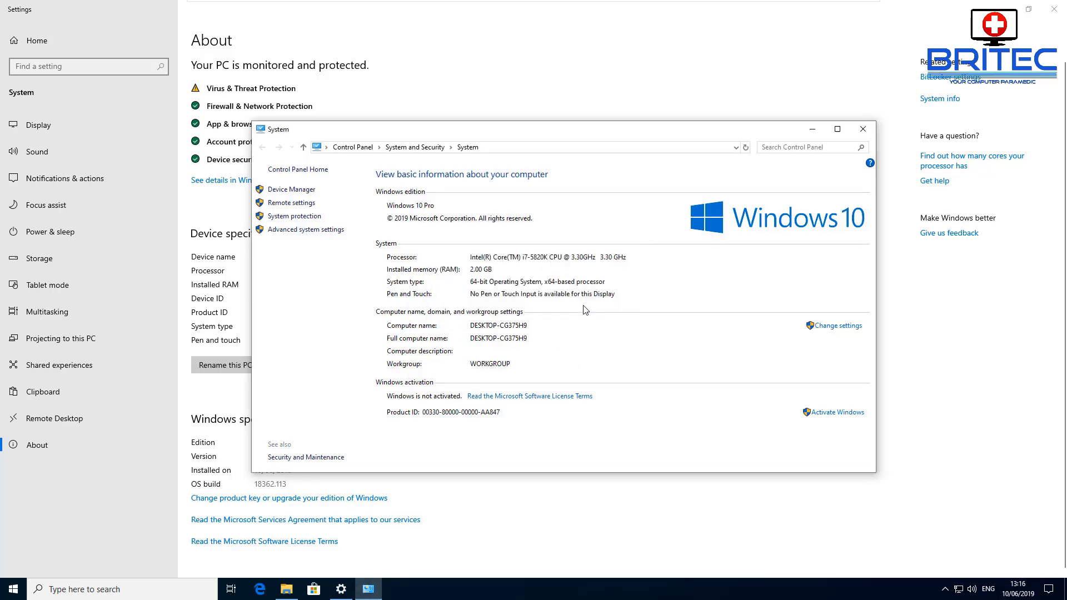
{"action": "left_click", "coordinate": [862, 129]}
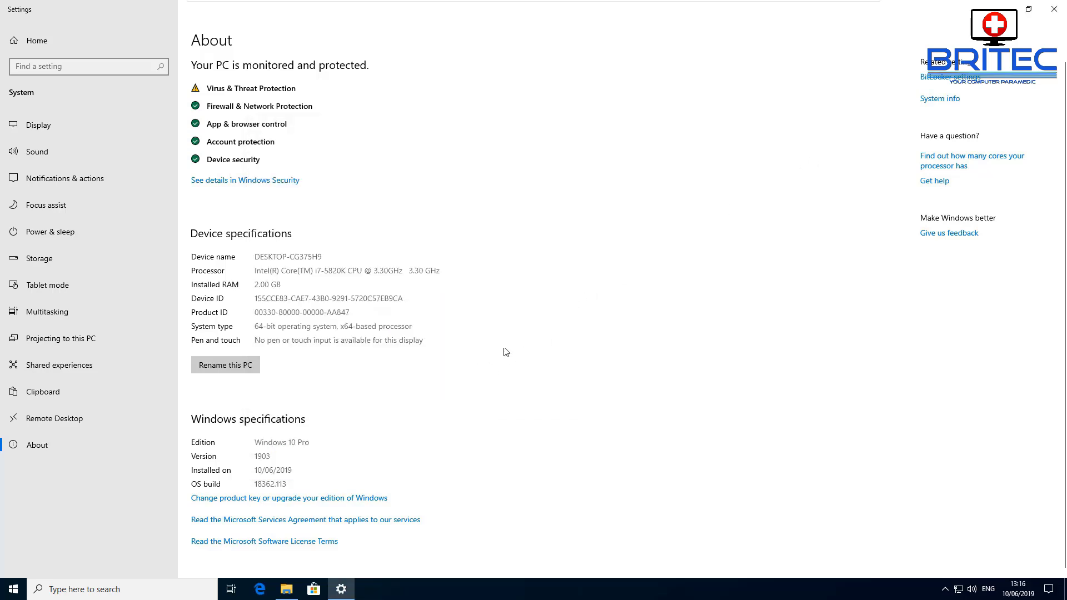
{"action": "left_click", "coordinate": [1059, 17]}
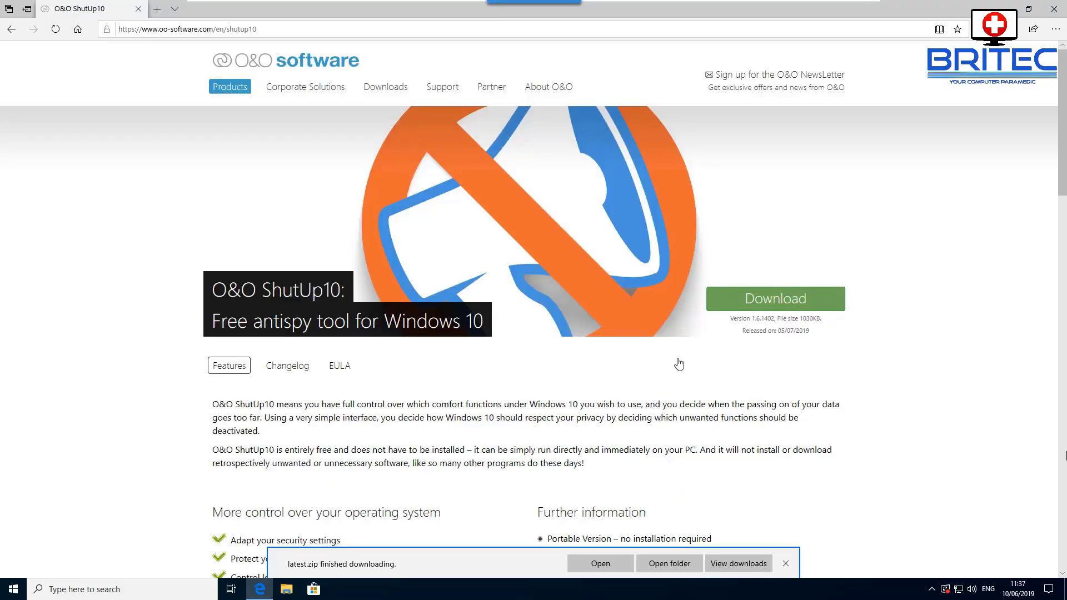
Step: Read through the O&O ShutUp10 feature page and open the download page of the Blackbird website
{"action": "scroll", "coordinate": [987, 322], "scroll_direction": "down", "scroll_amount": 4}
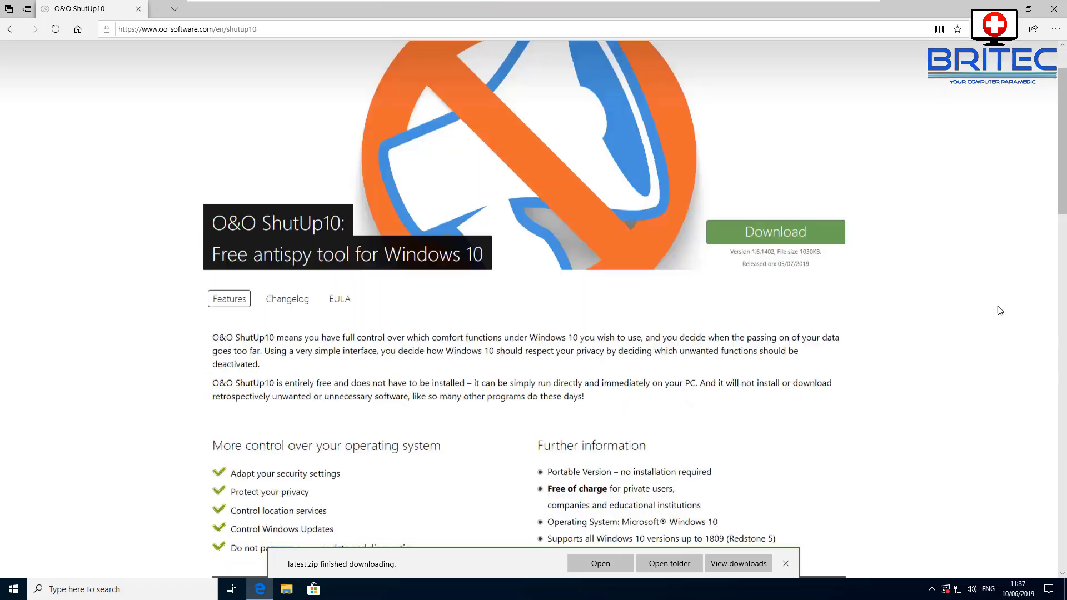
{"action": "scroll", "coordinate": [995, 315], "scroll_direction": "down", "scroll_amount": 2}
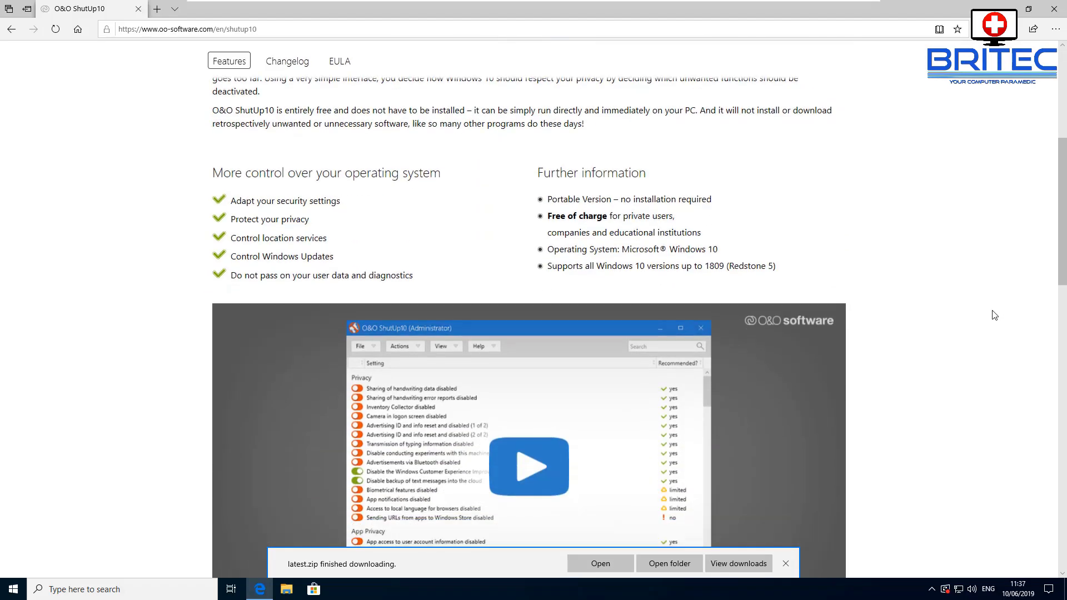
{"action": "scroll", "coordinate": [995, 315], "scroll_direction": "down", "scroll_amount": 5}
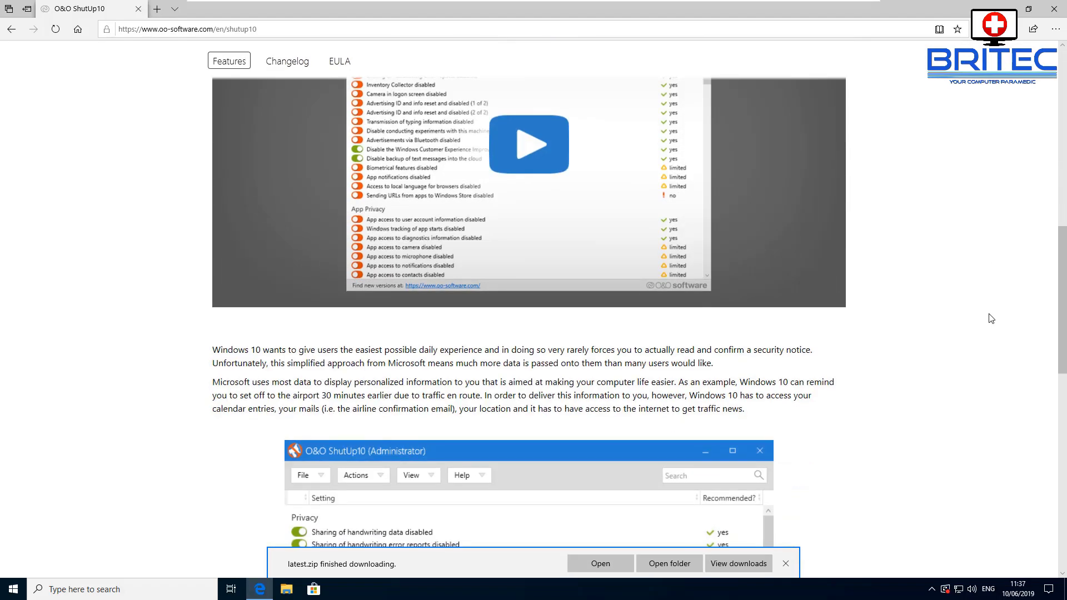
{"action": "scroll", "coordinate": [992, 319], "scroll_direction": "down", "scroll_amount": 5}
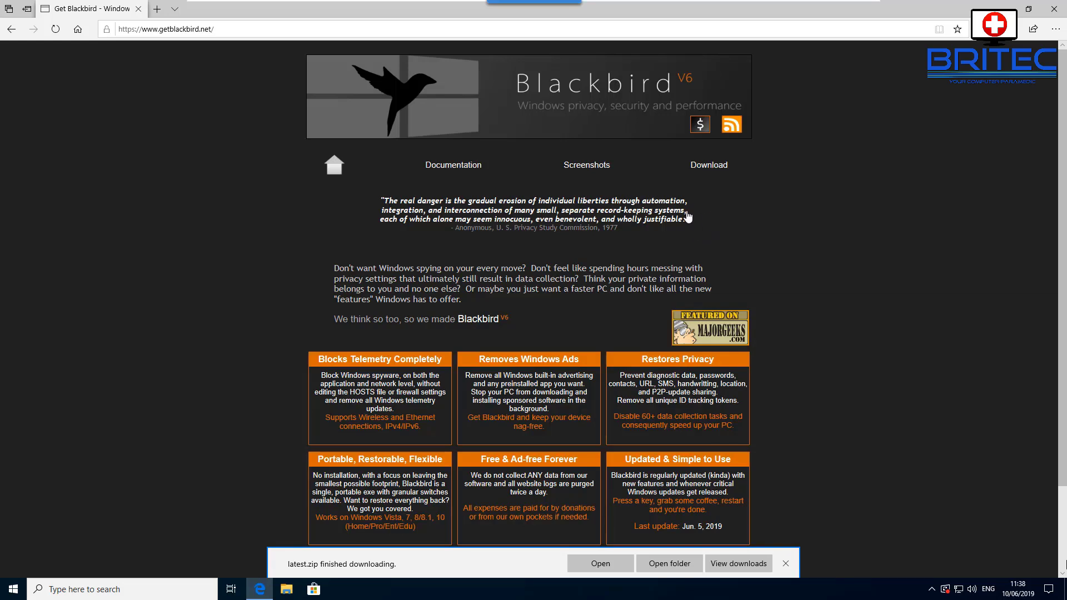
{"action": "left_click", "coordinate": [711, 167]}
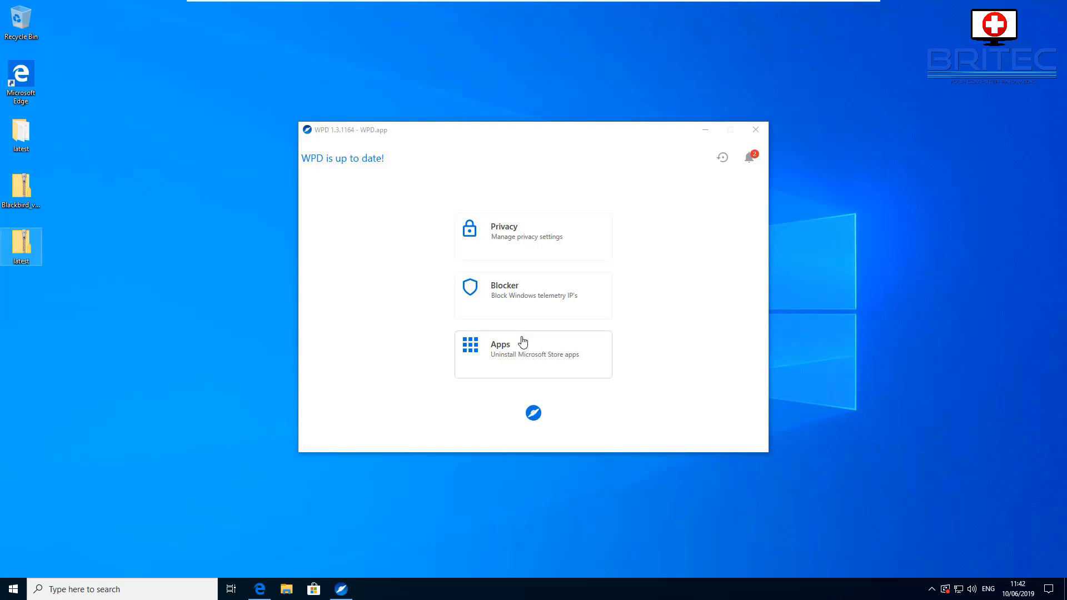
Step: Examine WPD's base privacy settings, its telemetry blocker options and its list of removable Store apps
{"action": "left_click", "coordinate": [507, 247]}
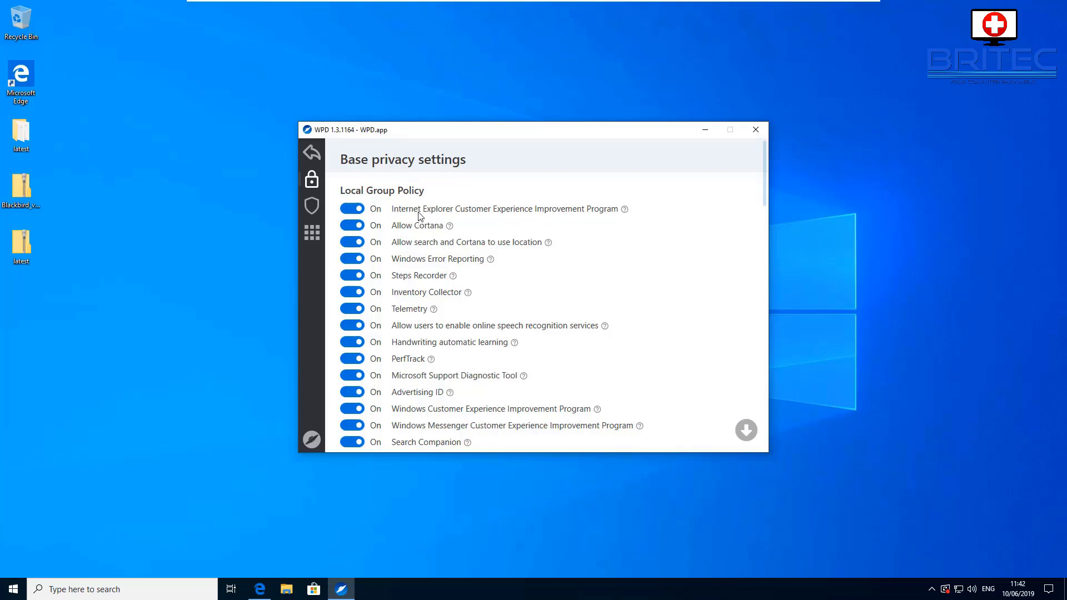
{"action": "scroll", "coordinate": [544, 292], "scroll_direction": "down", "scroll_amount": 1}
{"action": "scroll", "coordinate": [527, 293], "scroll_direction": "down", "scroll_amount": 2}
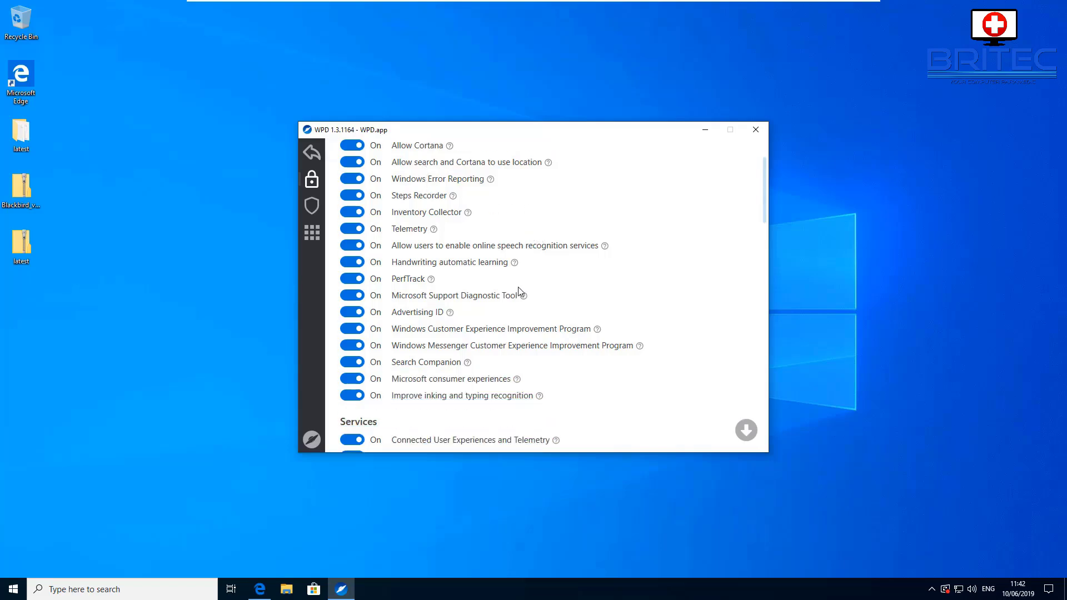
{"action": "scroll", "coordinate": [496, 290], "scroll_direction": "down", "scroll_amount": 3}
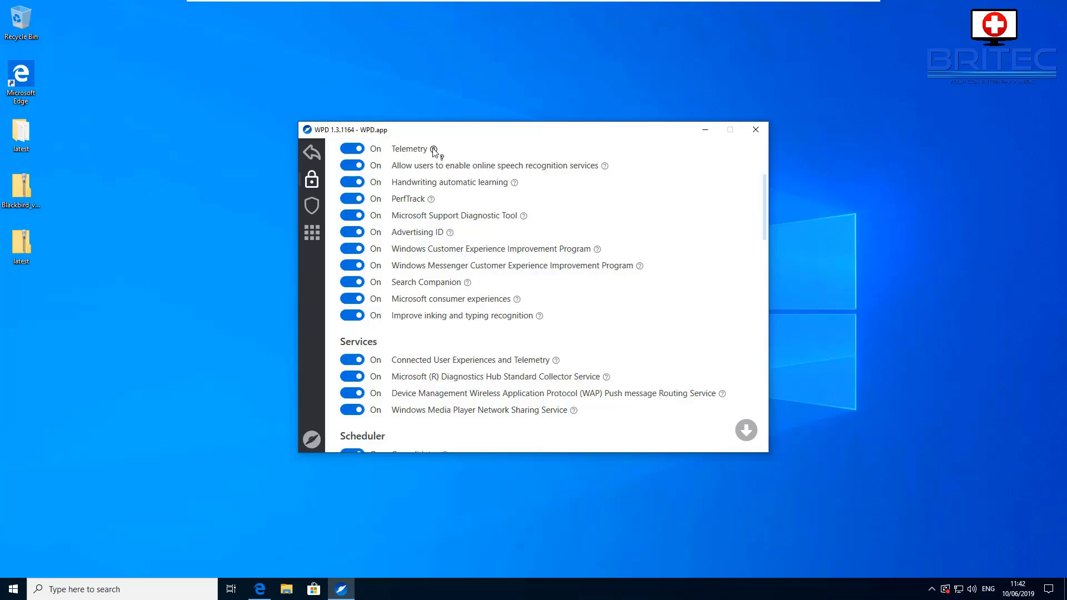
{"action": "mouse_move", "coordinate": [434, 149]}
{"action": "scroll", "coordinate": [488, 302], "scroll_direction": "down", "scroll_amount": 10}
{"action": "left_click", "coordinate": [312, 207]}
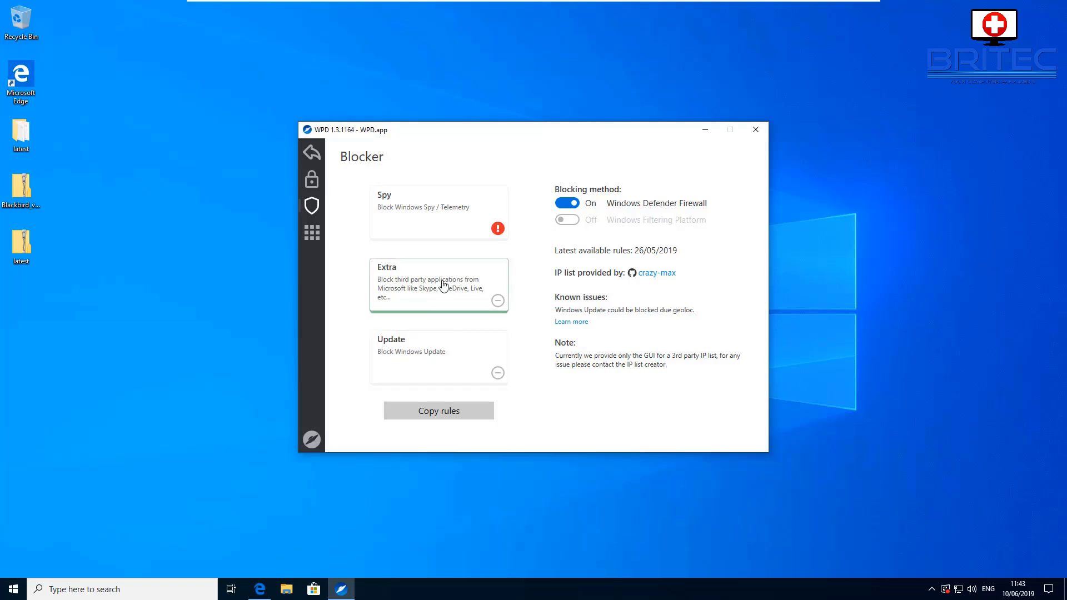
{"action": "left_click", "coordinate": [312, 233]}
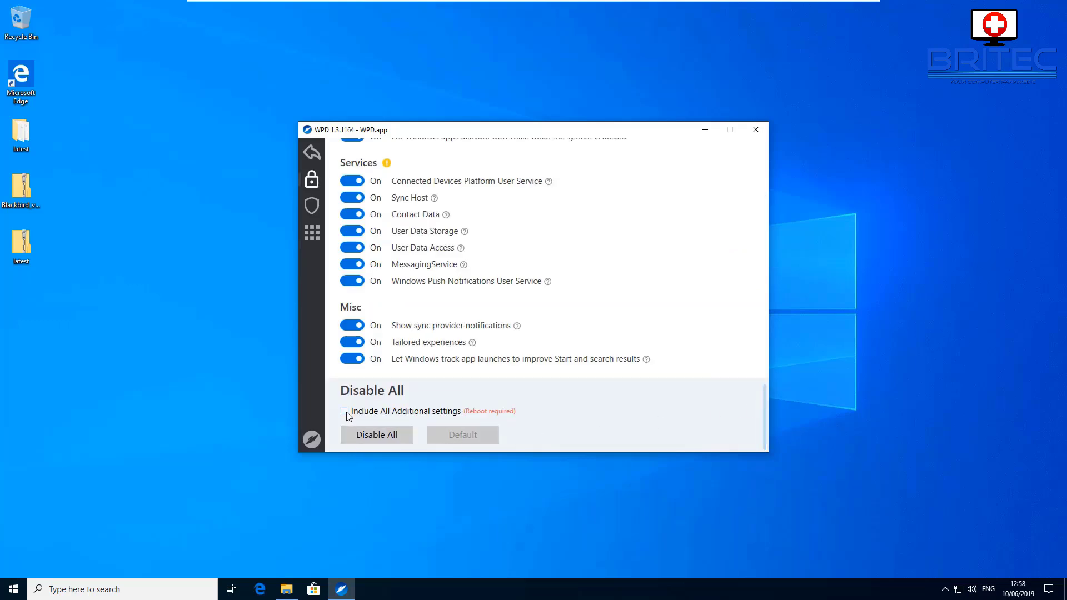
Step: Disable all WPD privacy settings, including all additional settings
{"action": "left_click", "coordinate": [384, 432]}
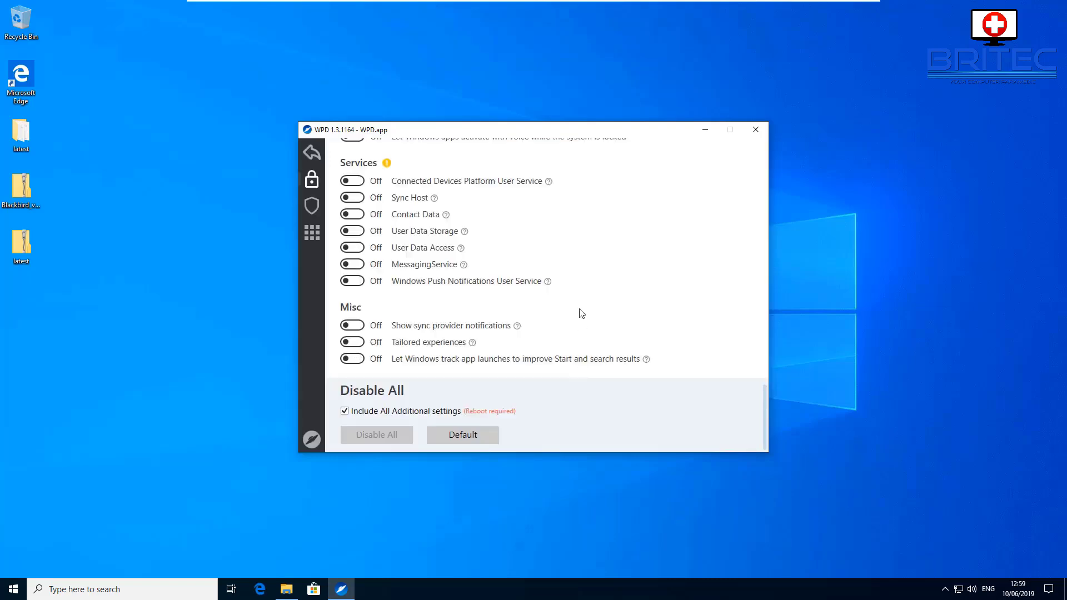
Step: Turn the "Let Windows apps access the microphone" permission back on in the WPD privacy settings
{"action": "scroll", "coordinate": [470, 266], "scroll_direction": "up", "scroll_amount": 2}
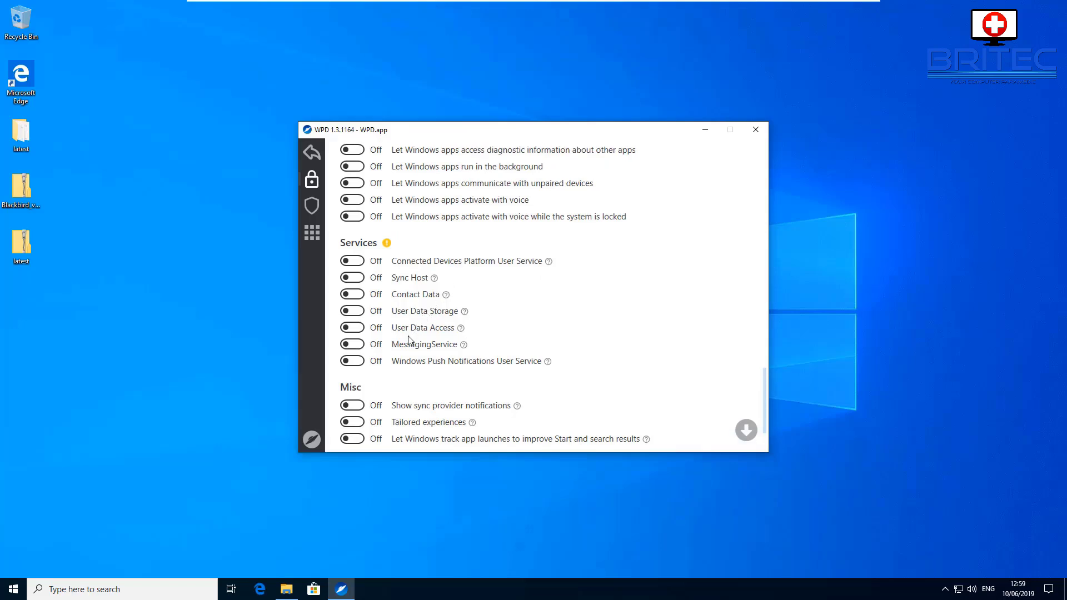
{"action": "scroll", "coordinate": [414, 339], "scroll_direction": "up", "scroll_amount": 3}
{"action": "scroll", "coordinate": [412, 339], "scroll_direction": "up", "scroll_amount": 2}
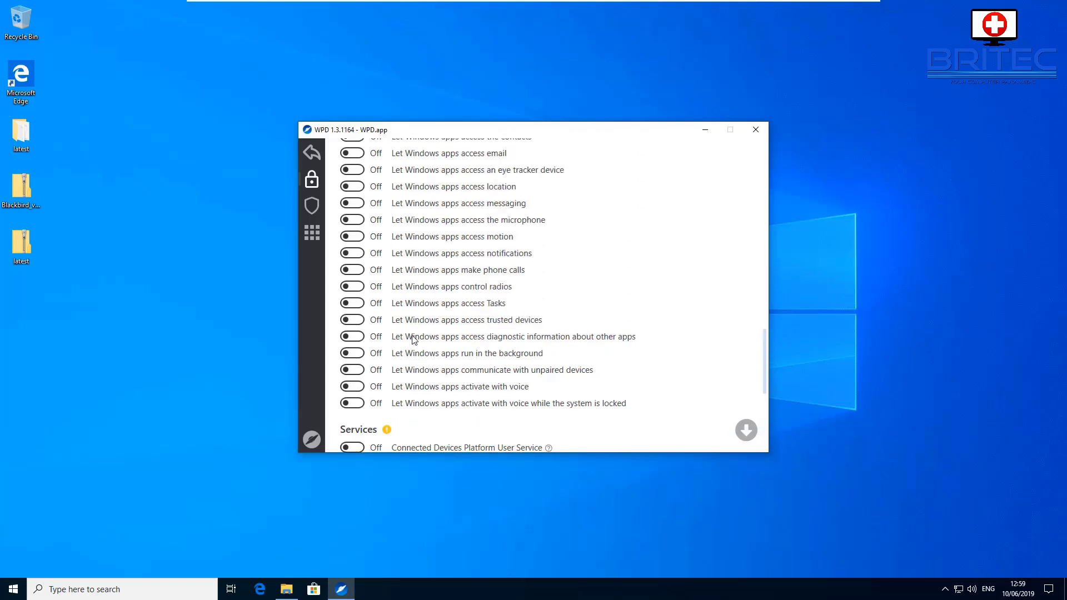
{"action": "scroll", "coordinate": [535, 305], "scroll_direction": "up", "scroll_amount": 1}
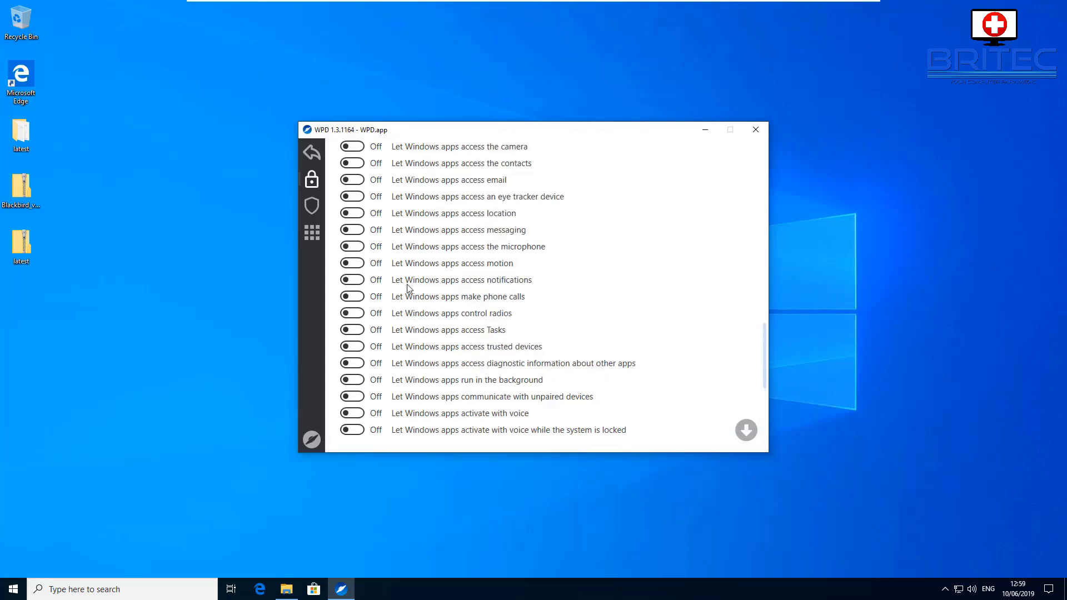
{"action": "left_click", "coordinate": [352, 246]}
Step: Block Windows Spy / Telemetry in WPD's Blocker, using Windows Defender Firewall as the blocking method
{"action": "left_click", "coordinate": [313, 206]}
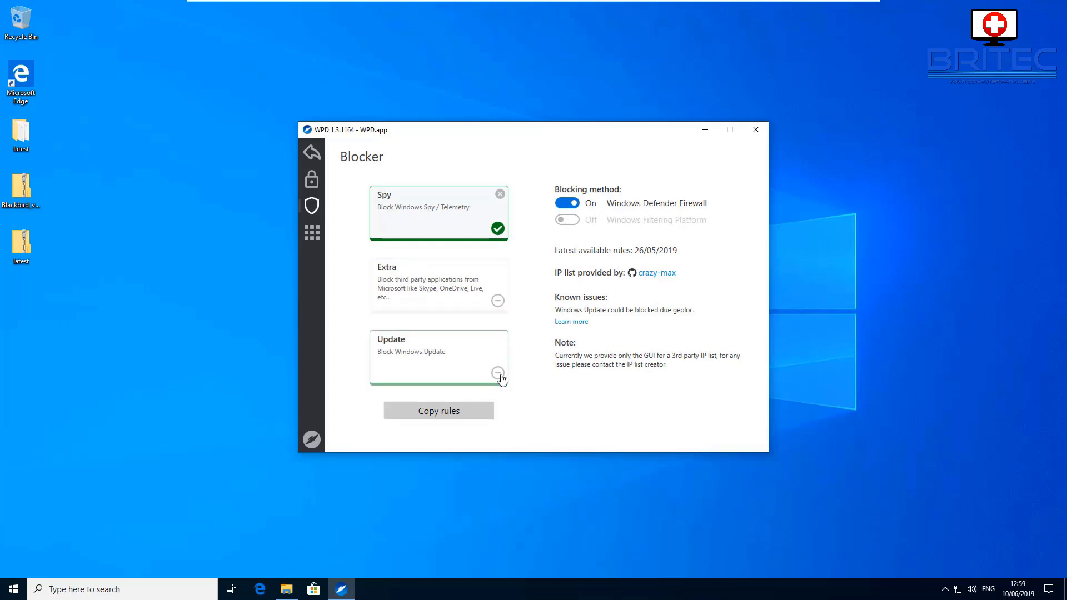
Step: Uninstall the Game bar app with WPD
{"action": "left_click", "coordinate": [312, 234]}
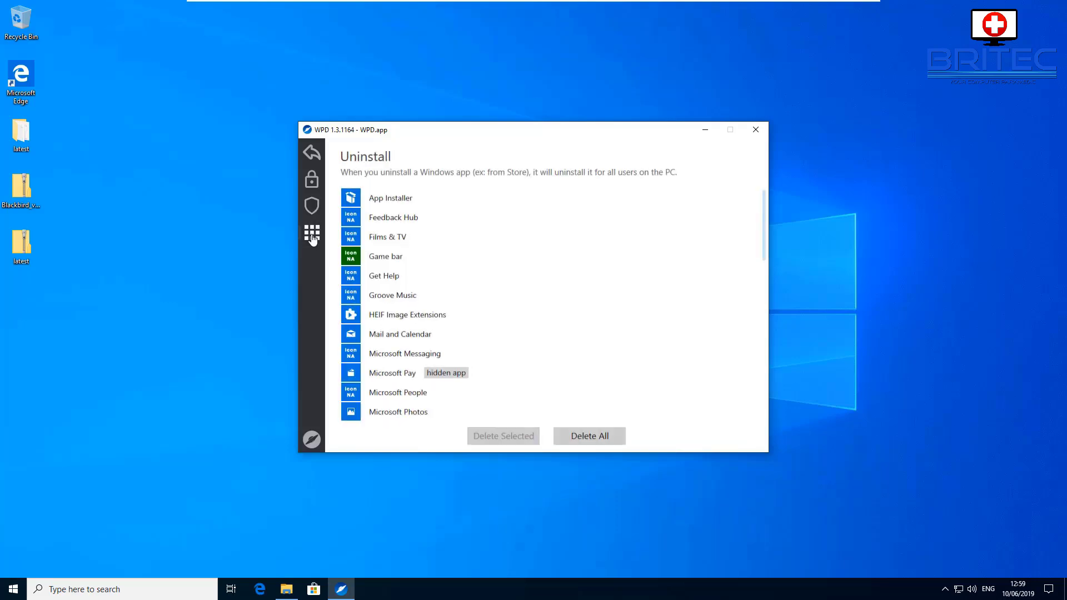
{"action": "left_click", "coordinate": [364, 258]}
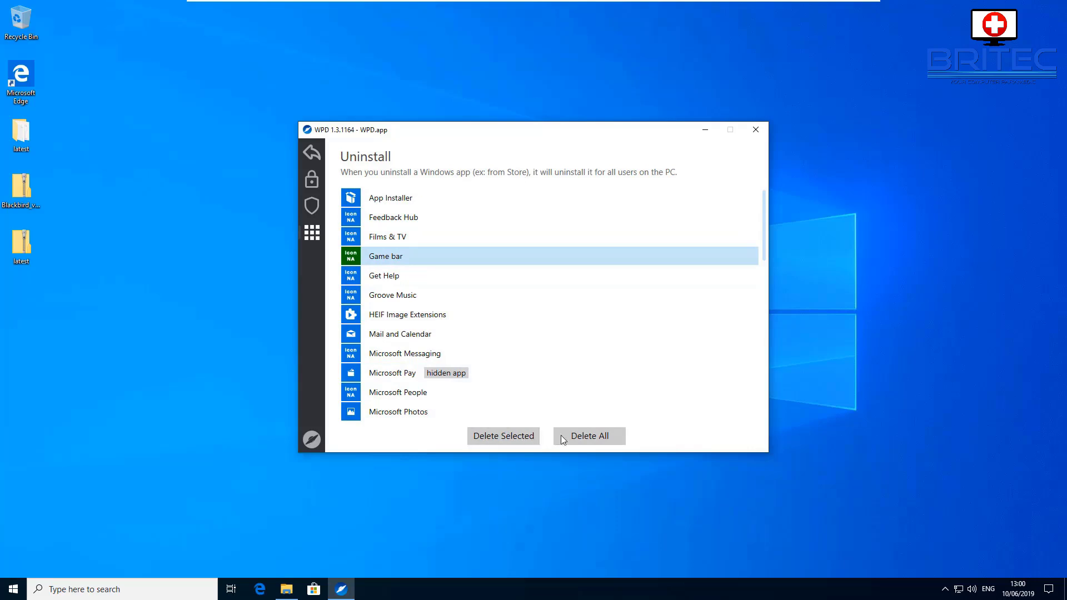
{"action": "left_click", "coordinate": [507, 439]}
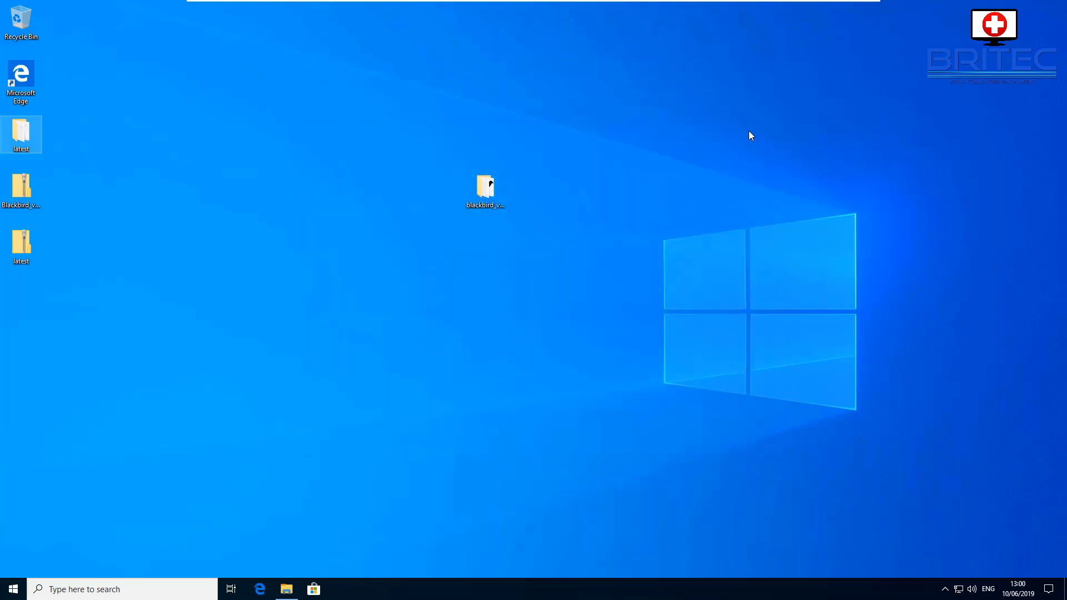
{"action": "left_click", "coordinate": [13, 590]}
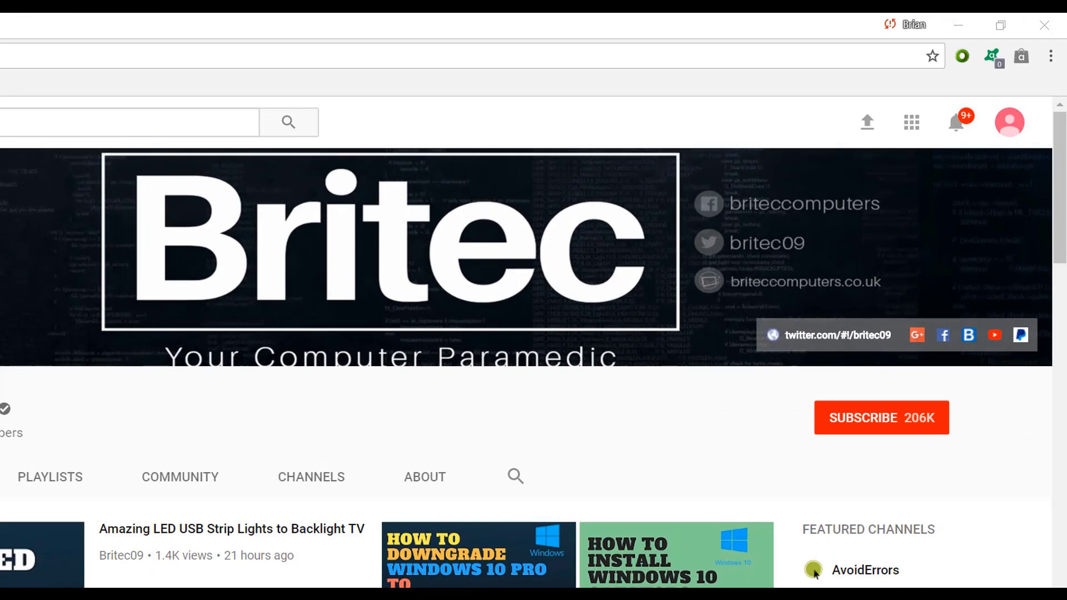
Step: Switch to YouTube and subscribe to the Britec channel
{"action": "left_click", "coordinate": [895, 431]}
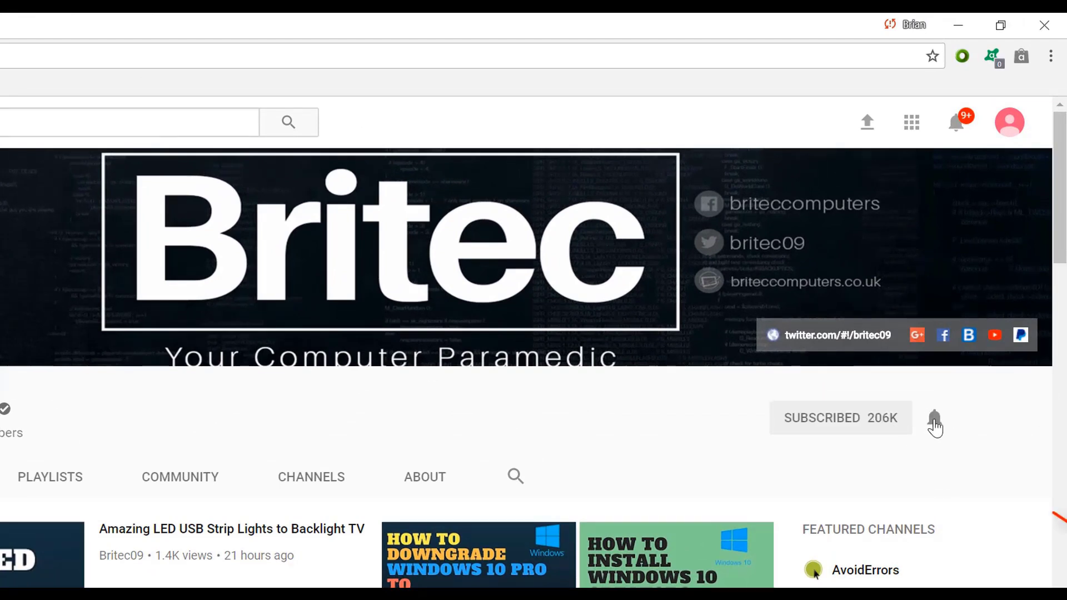